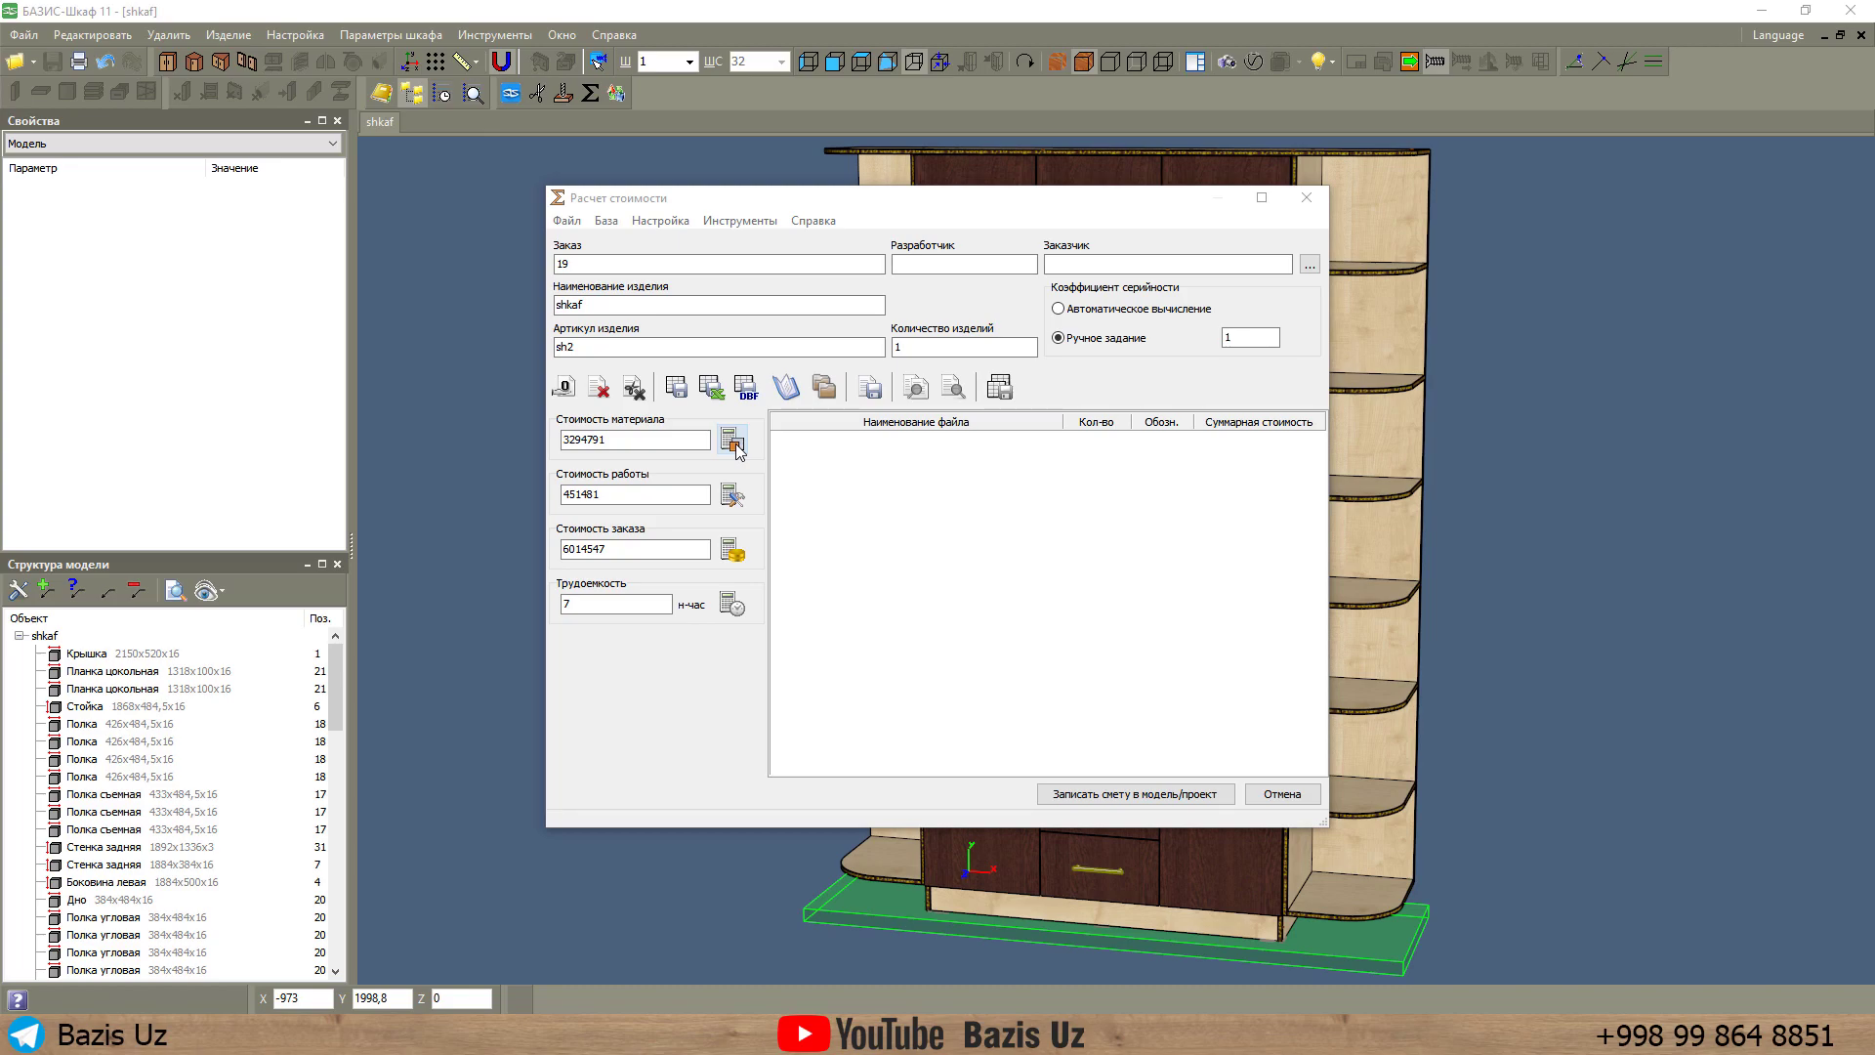
Open the operations database and review the "Кромка овал" operation in the "02 Облицовка" group.
{"action": "left_click", "coordinate": [605, 220]}
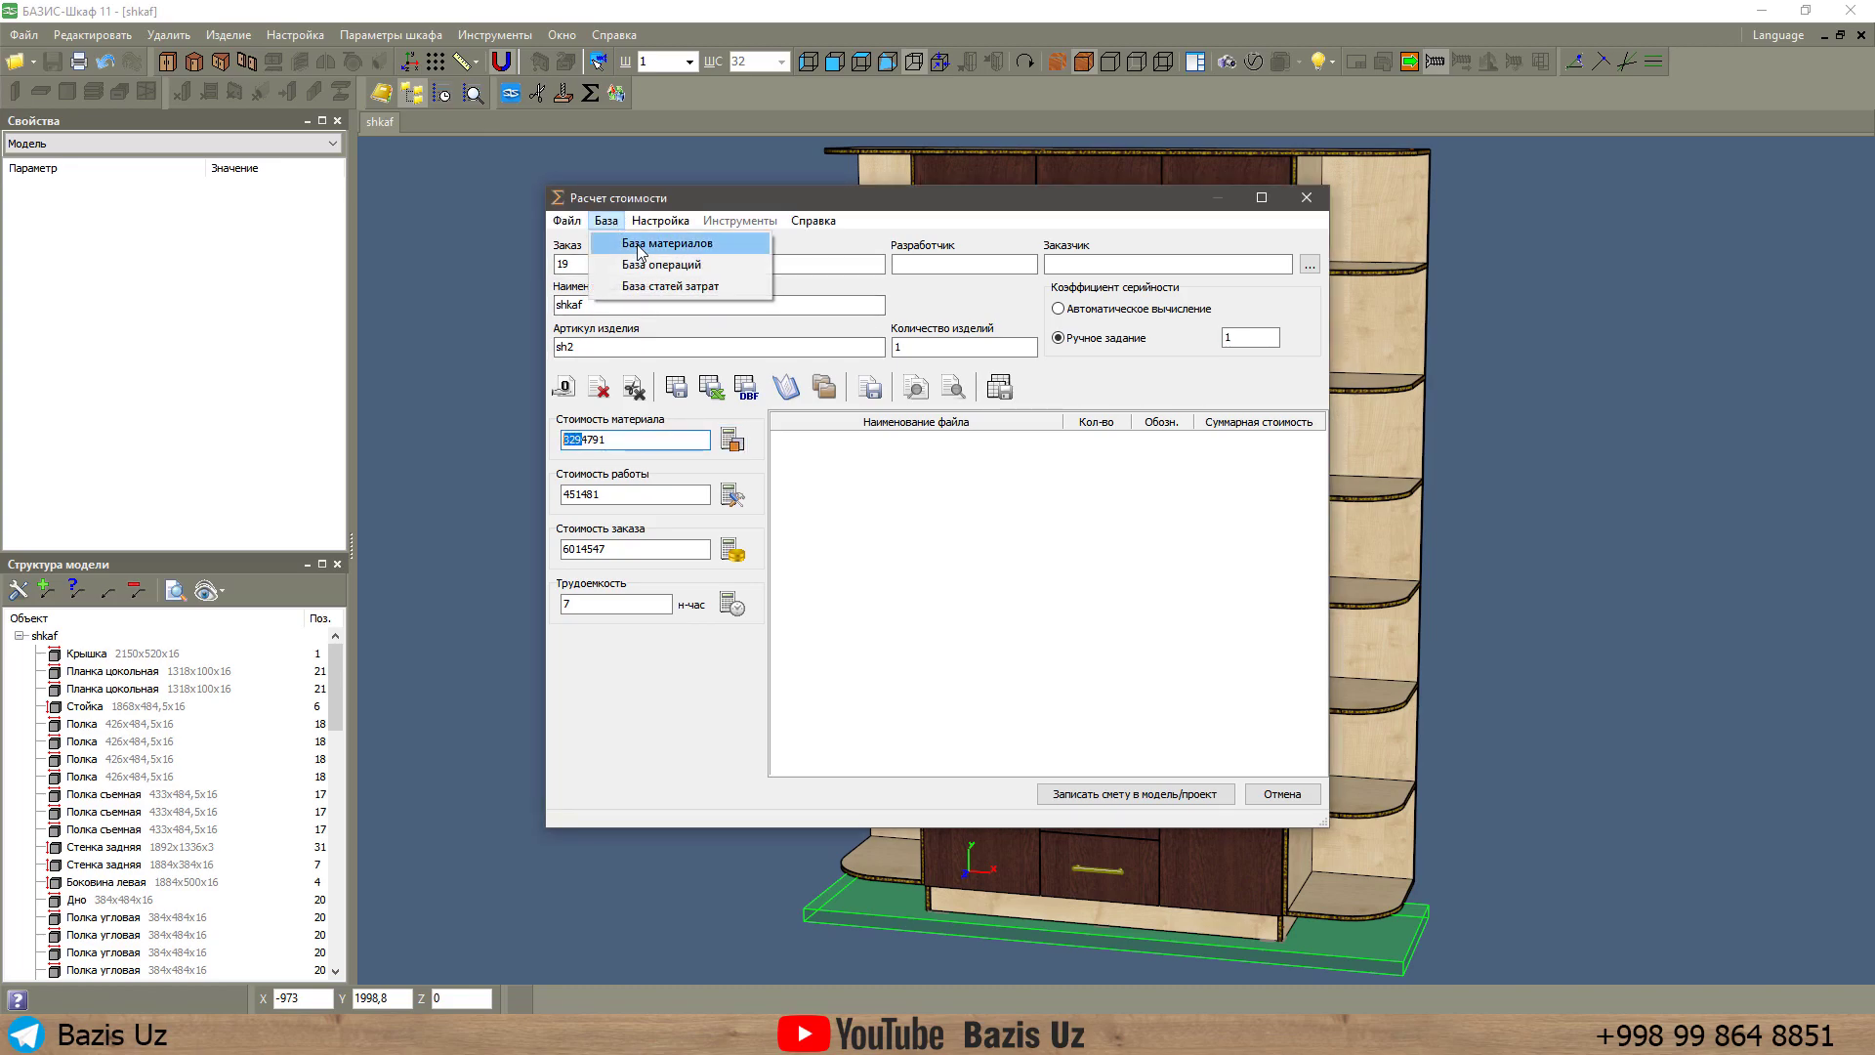
{"action": "left_click", "coordinate": [647, 261]}
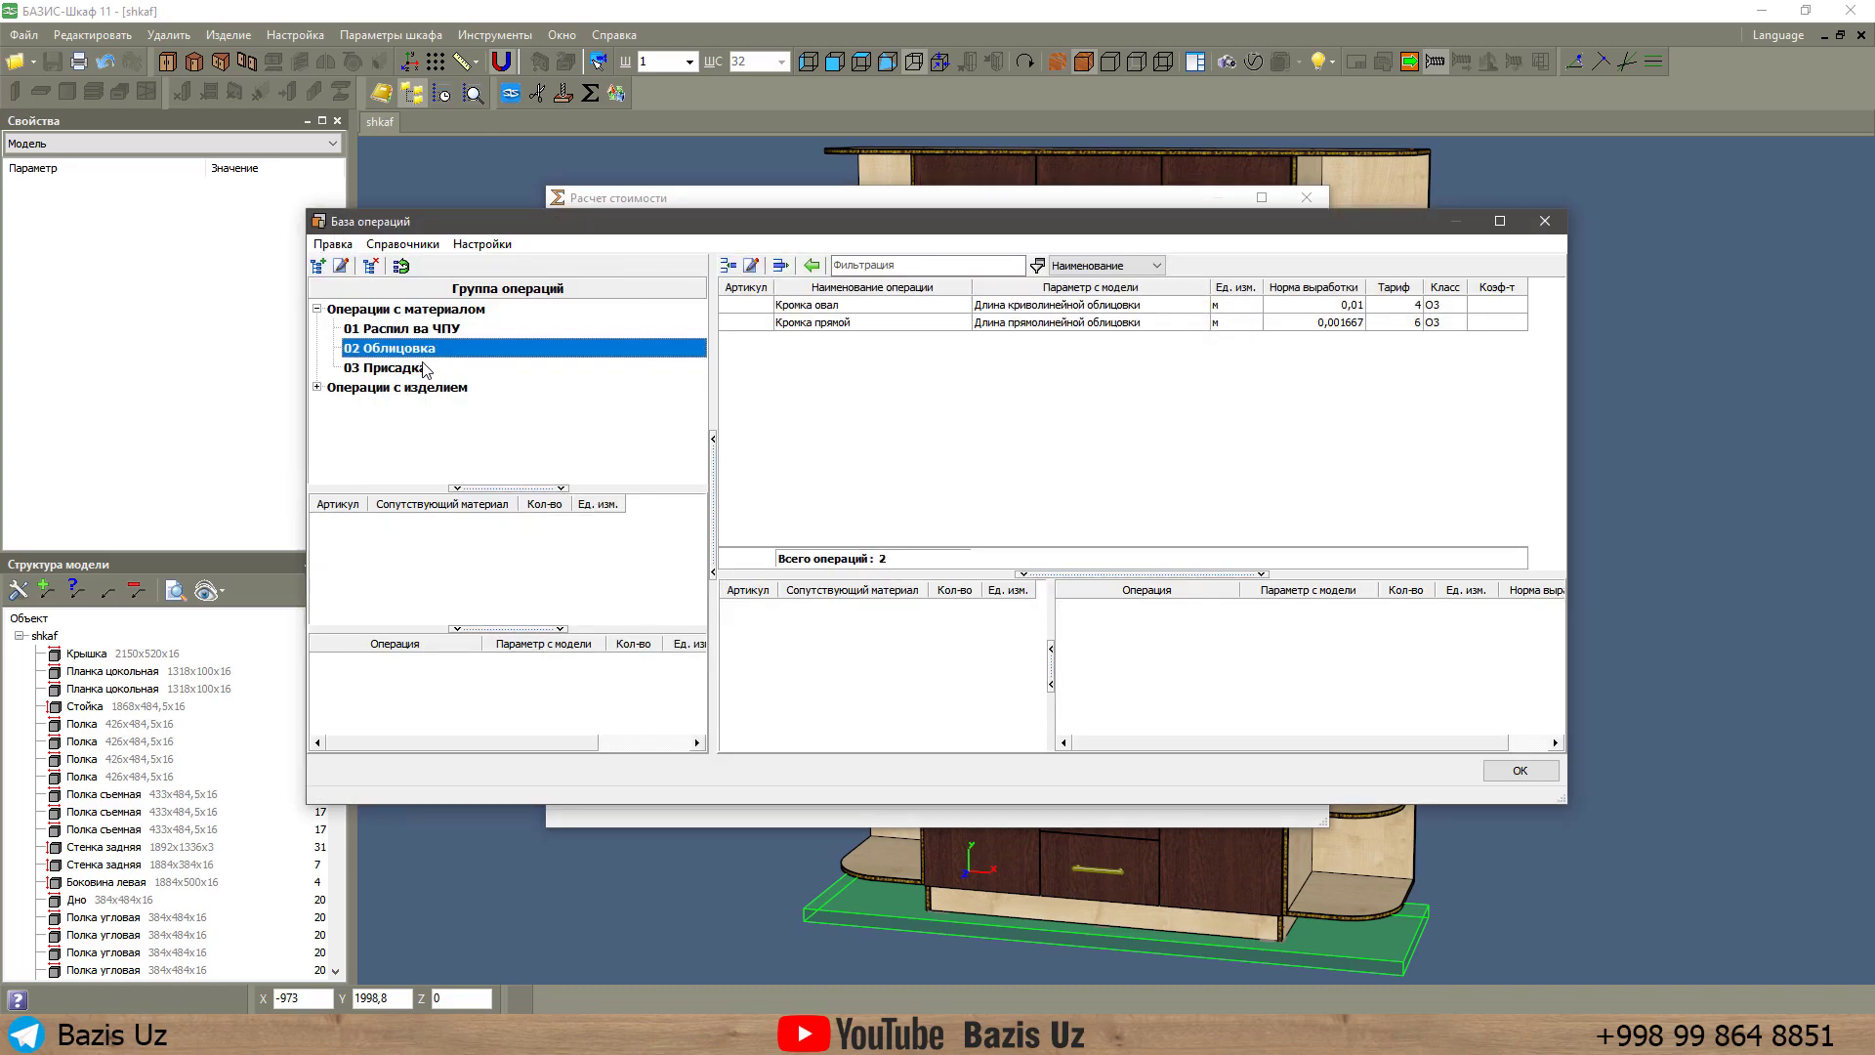
{"action": "left_click", "coordinate": [421, 367]}
{"action": "left_click", "coordinate": [459, 349]}
{"action": "left_click", "coordinate": [830, 305]}
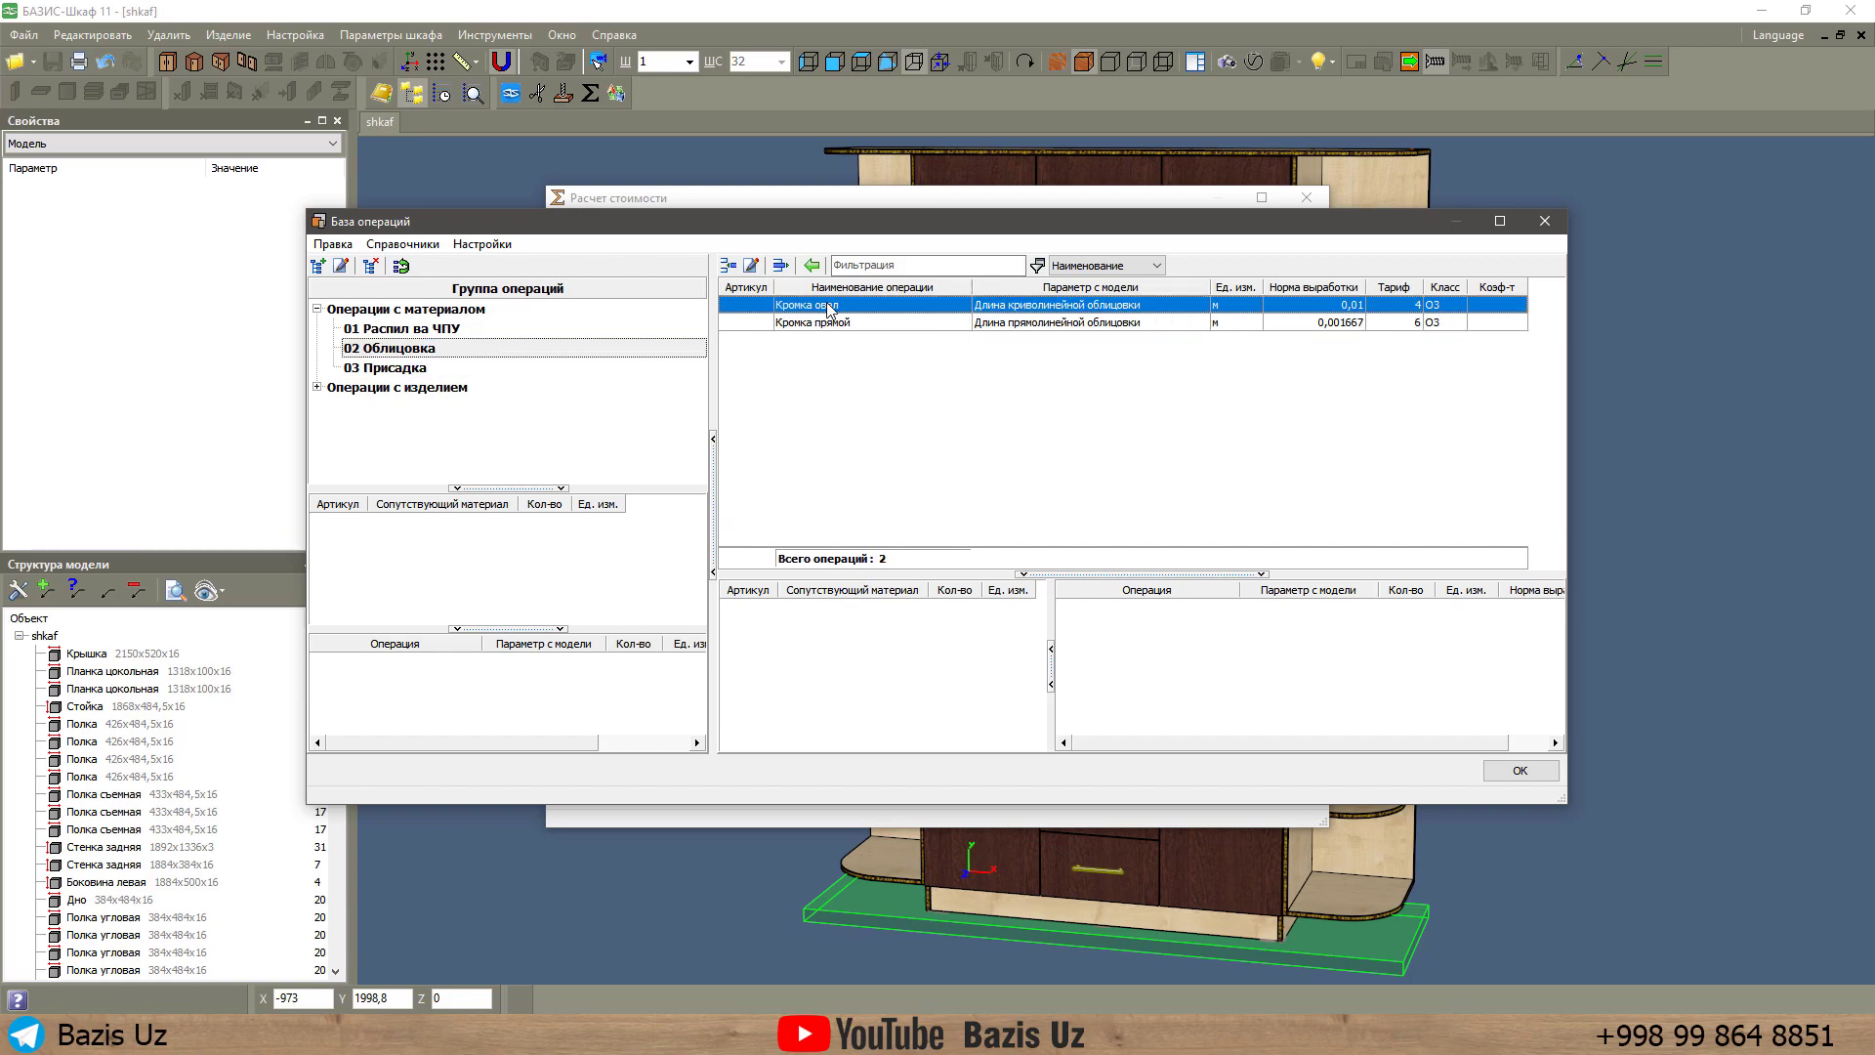
{"action": "double_click", "coordinate": [830, 306]}
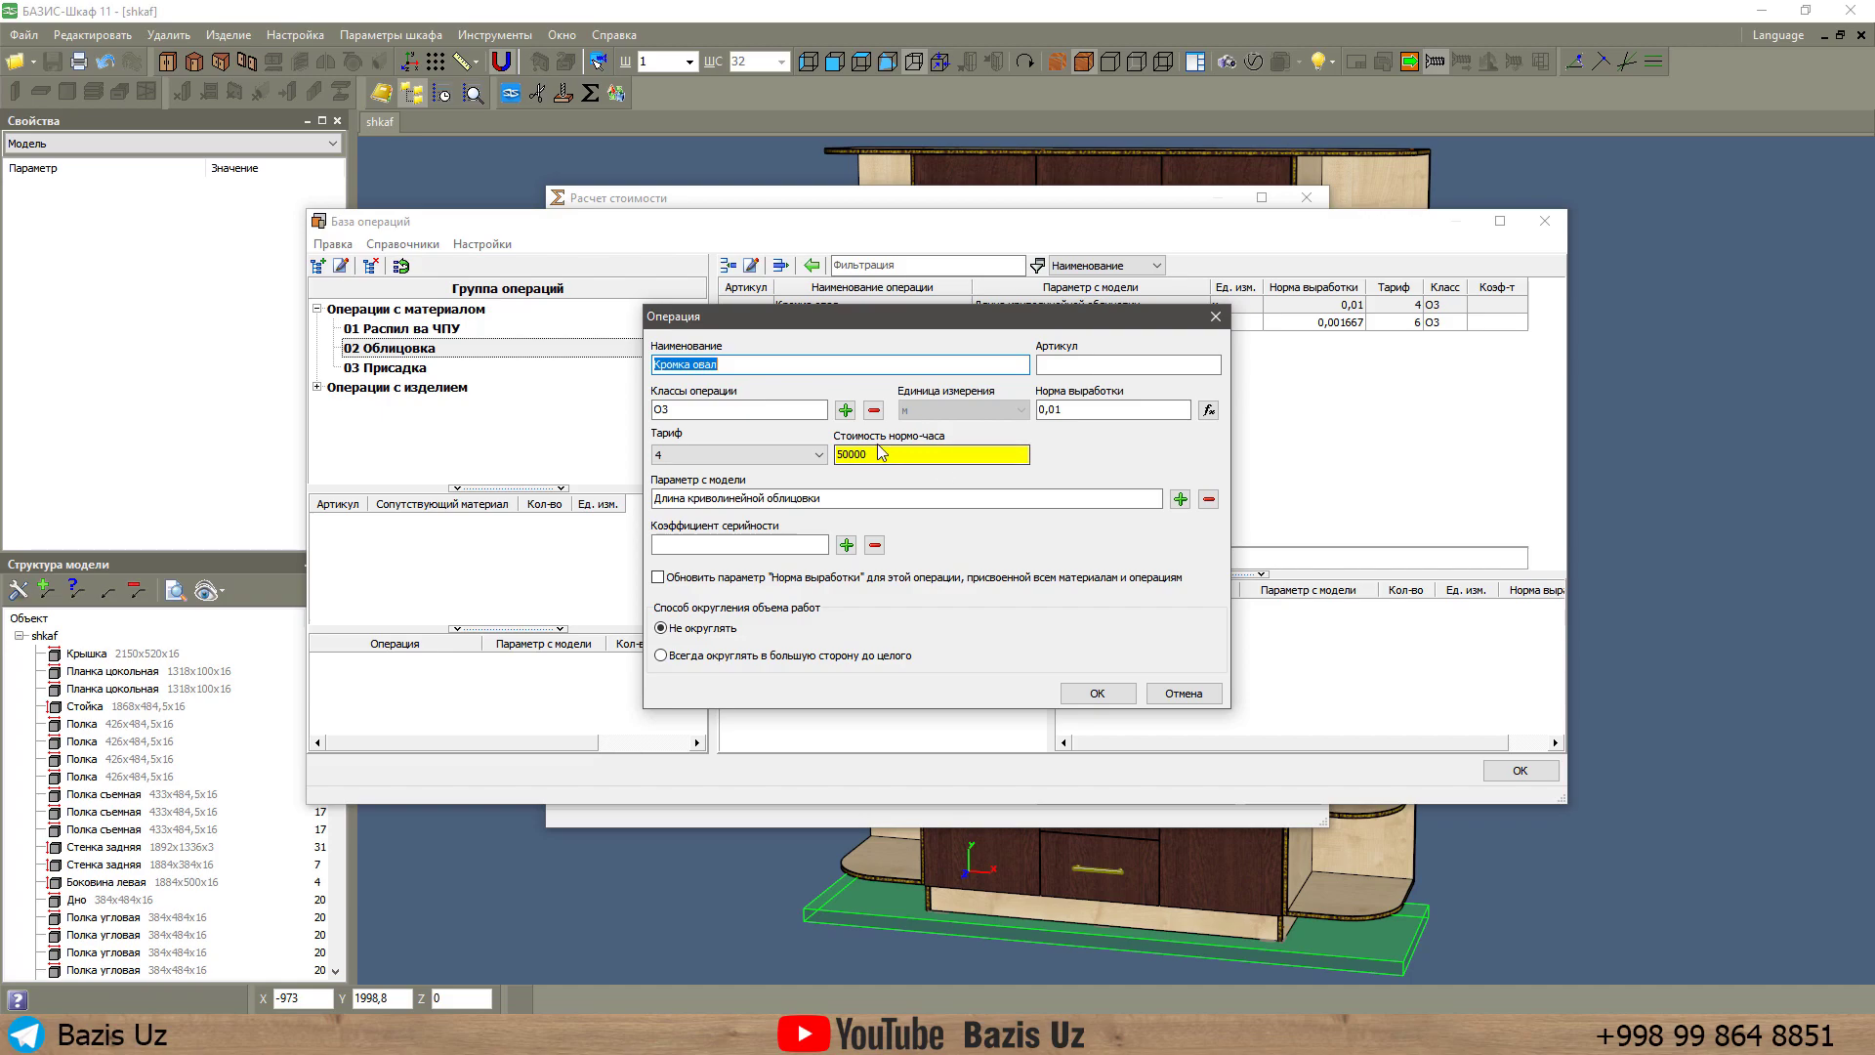
{"action": "left_click", "coordinate": [1097, 693]}
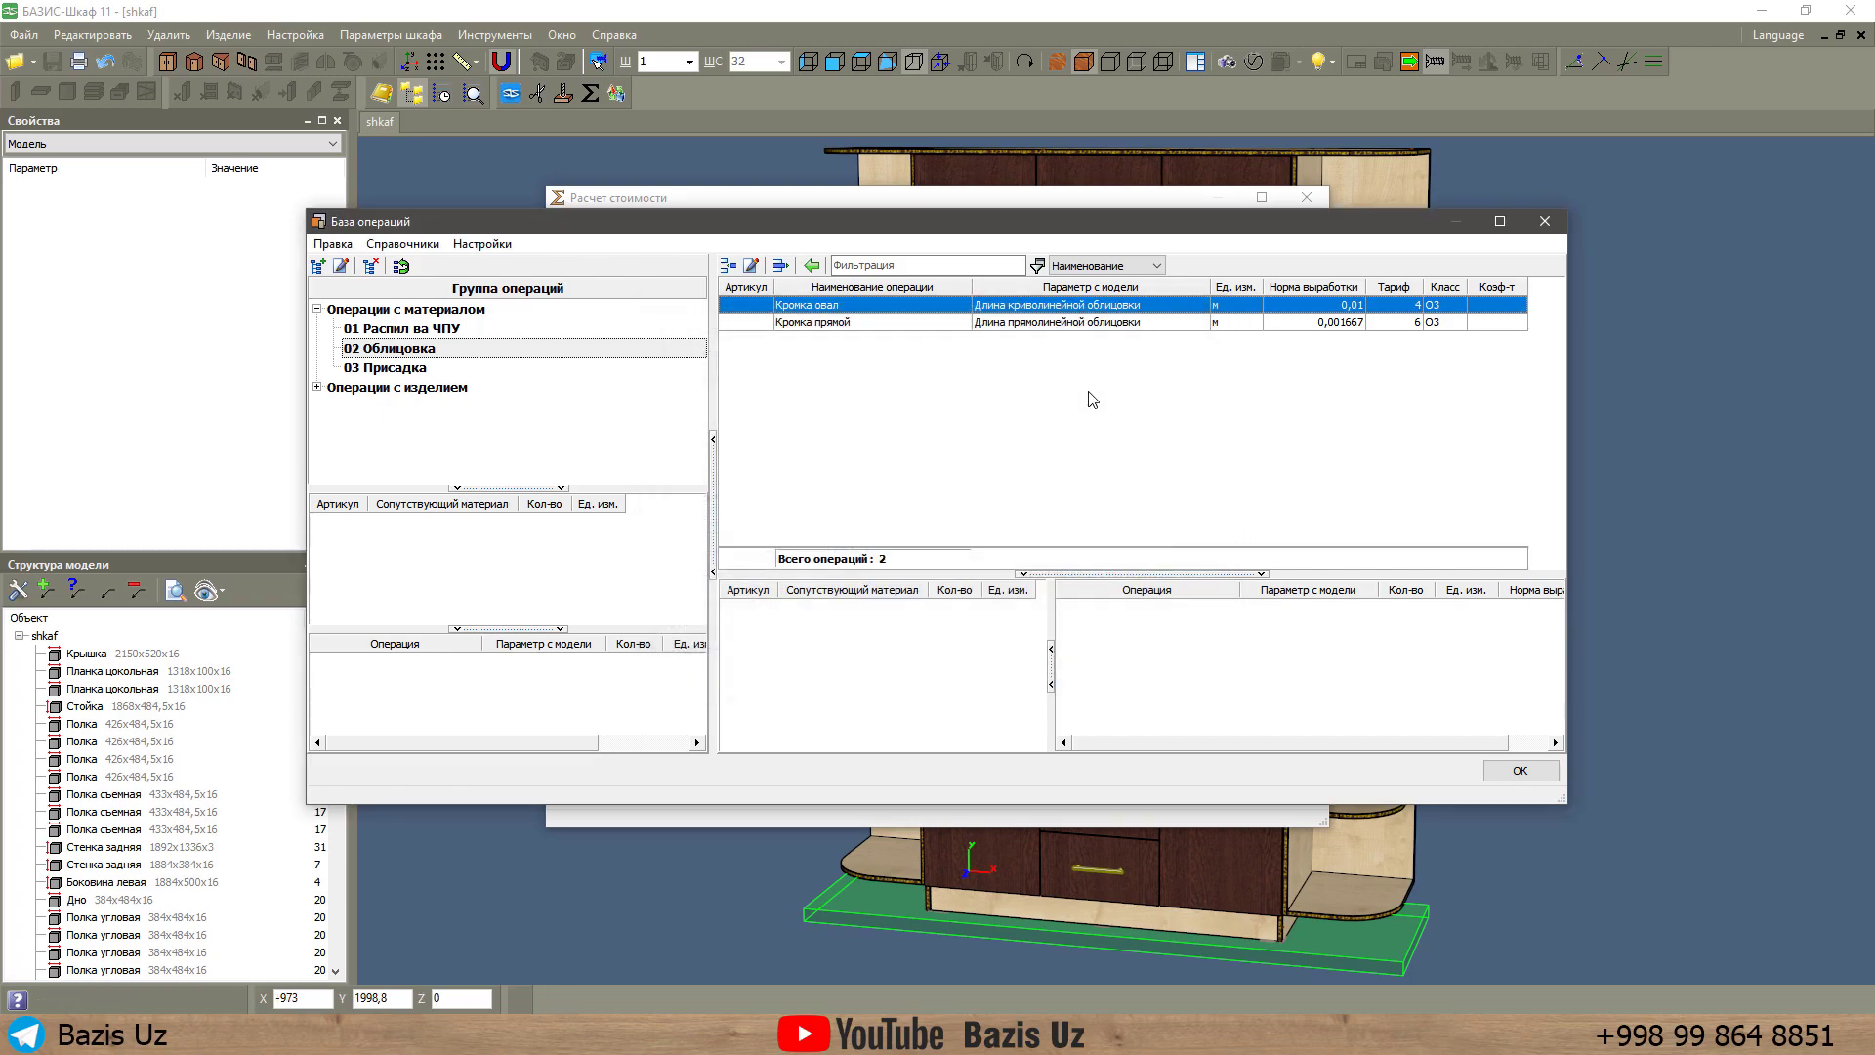
Review the rate and labour norm of the "Кромка прямой" operation, and close the operations database.
{"action": "left_click", "coordinate": [1055, 325]}
{"action": "double_click", "coordinate": [1055, 325]}
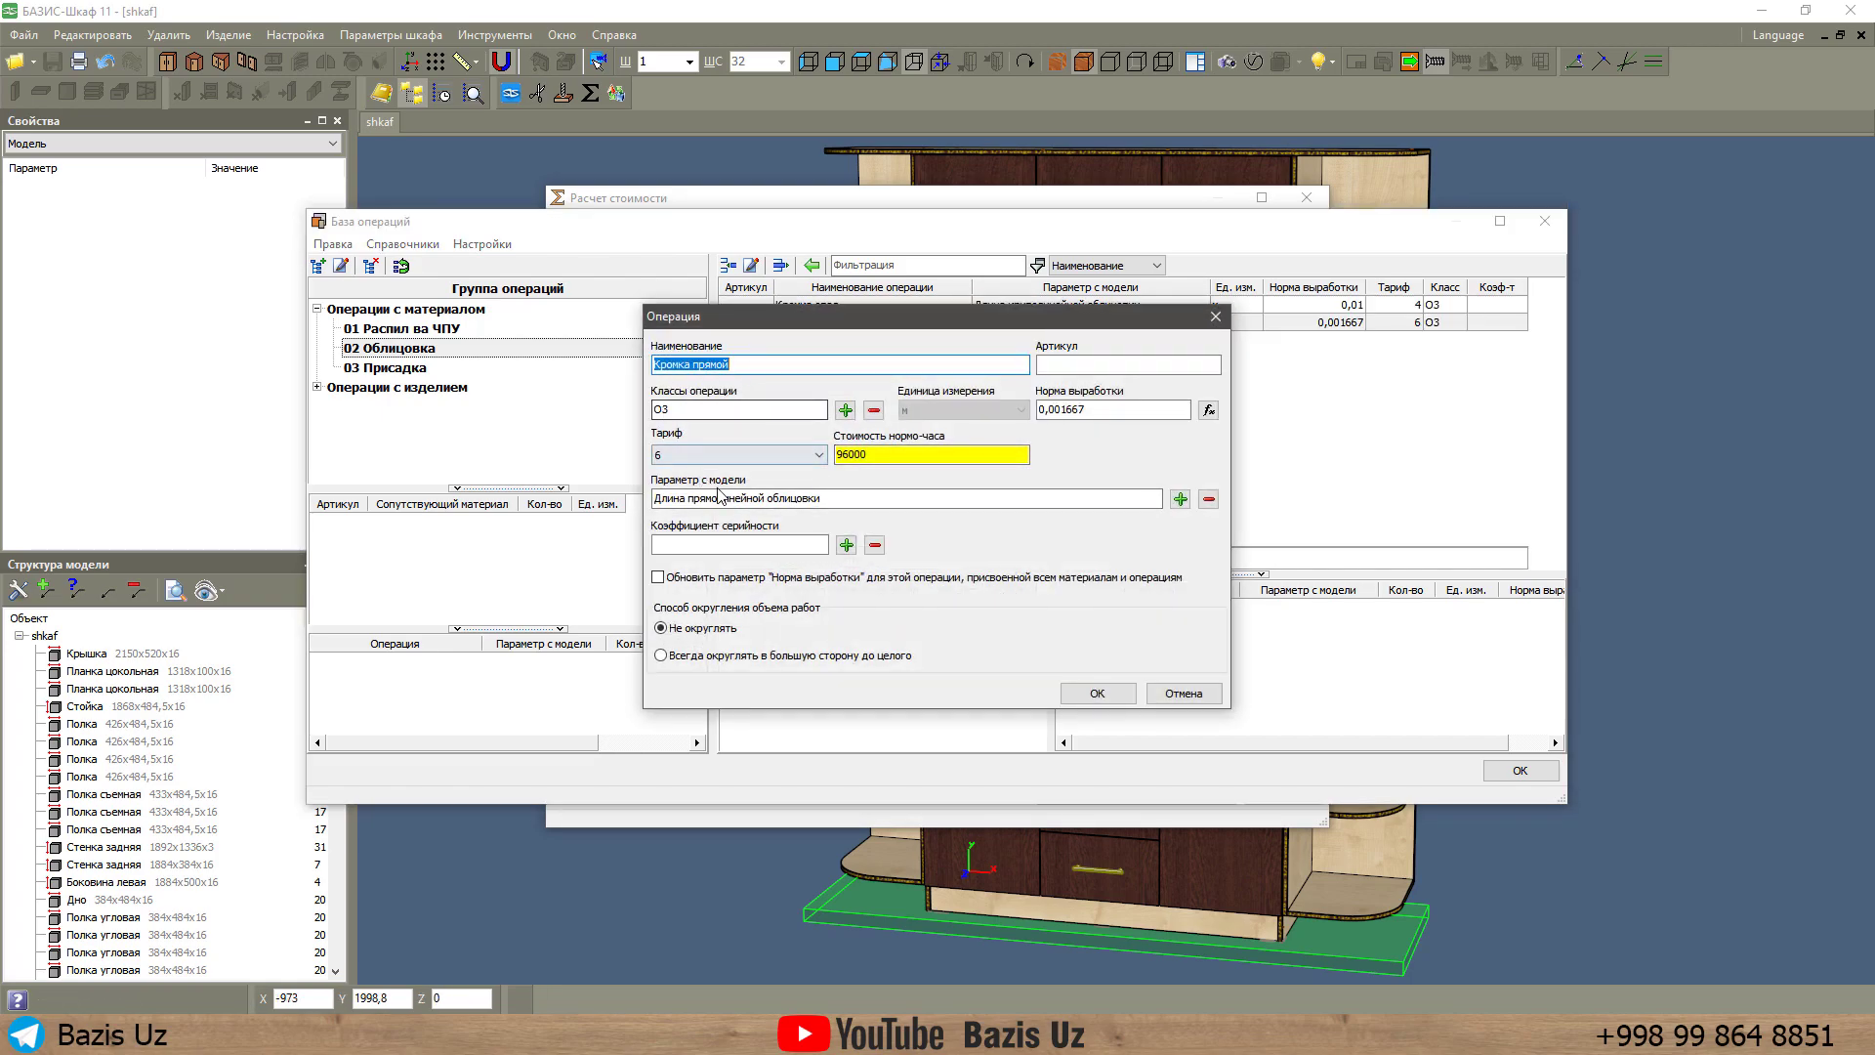
{"action": "left_click", "coordinate": [657, 455]}
{"action": "left_click", "coordinate": [876, 480]}
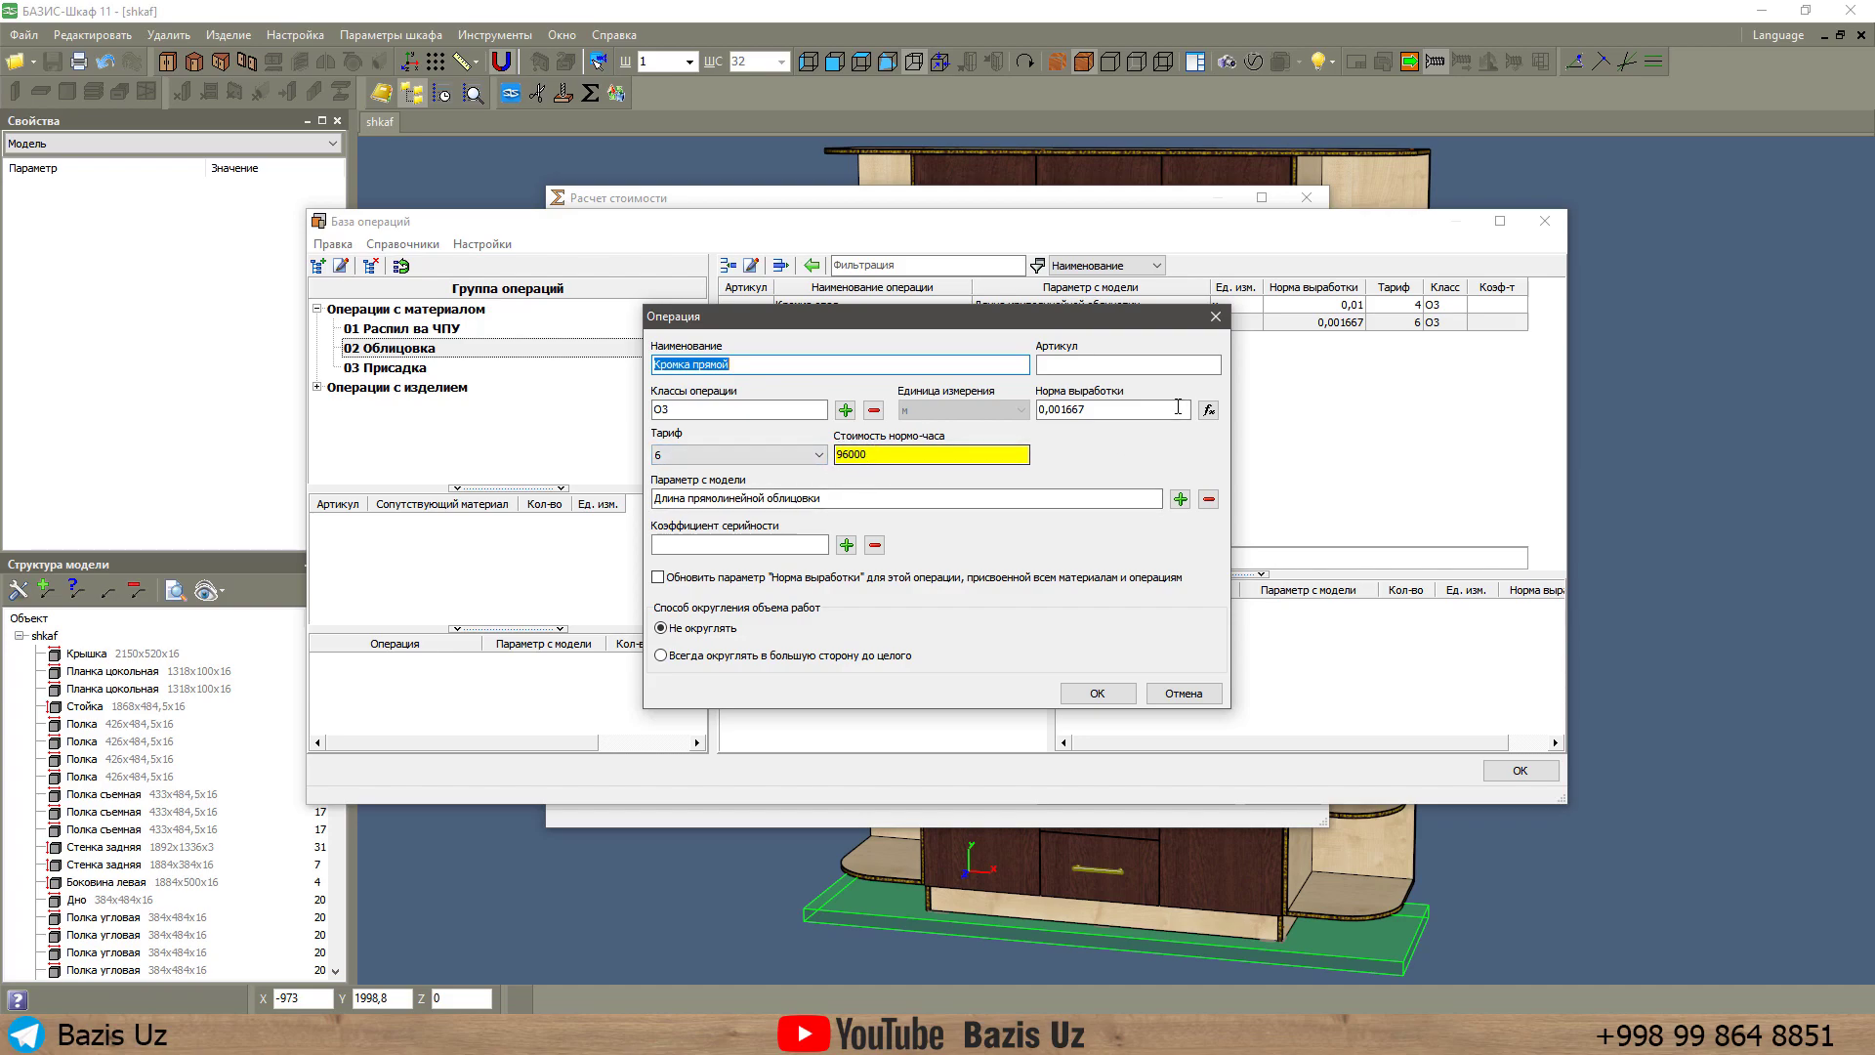
{"action": "left_click", "coordinate": [1100, 692]}
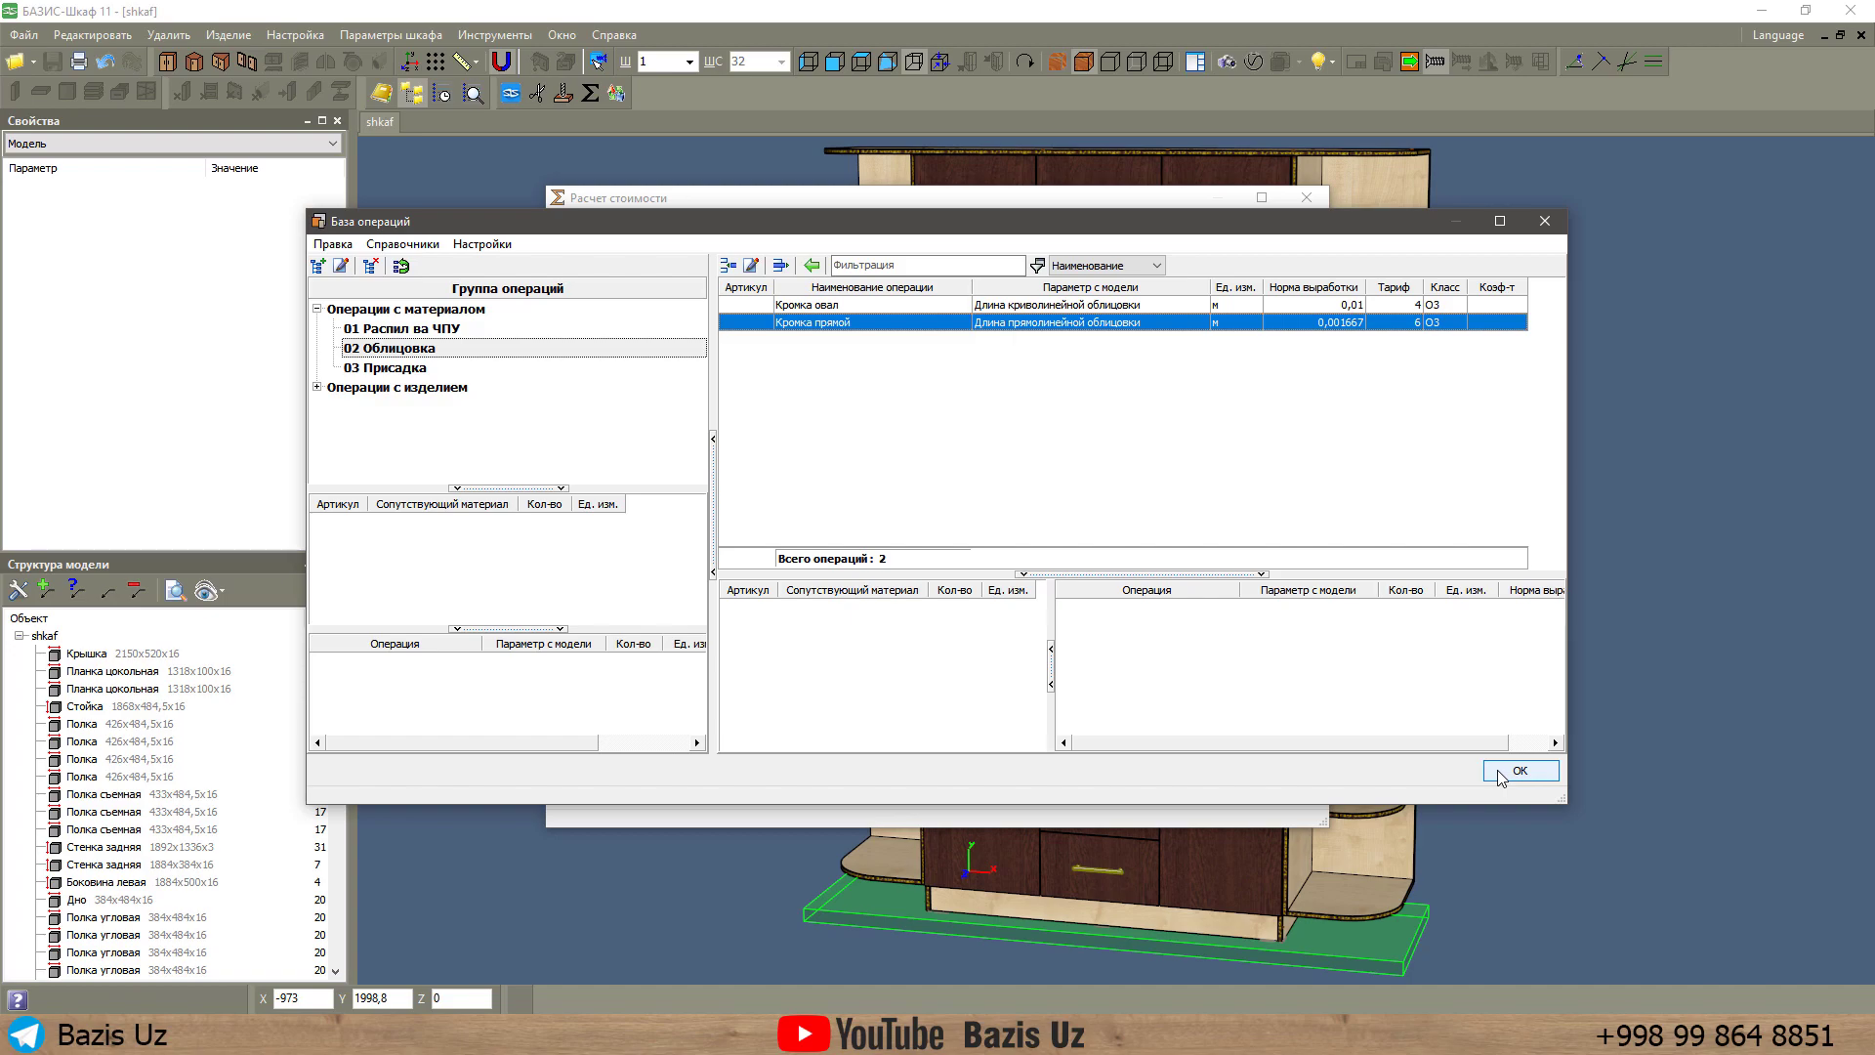
{"action": "left_click", "coordinate": [1519, 771]}
Open the cost item database and look through the items in the "Фойда" and "Чиким" groups.
{"action": "left_click", "coordinate": [733, 551]}
{"action": "left_click", "coordinate": [606, 220]}
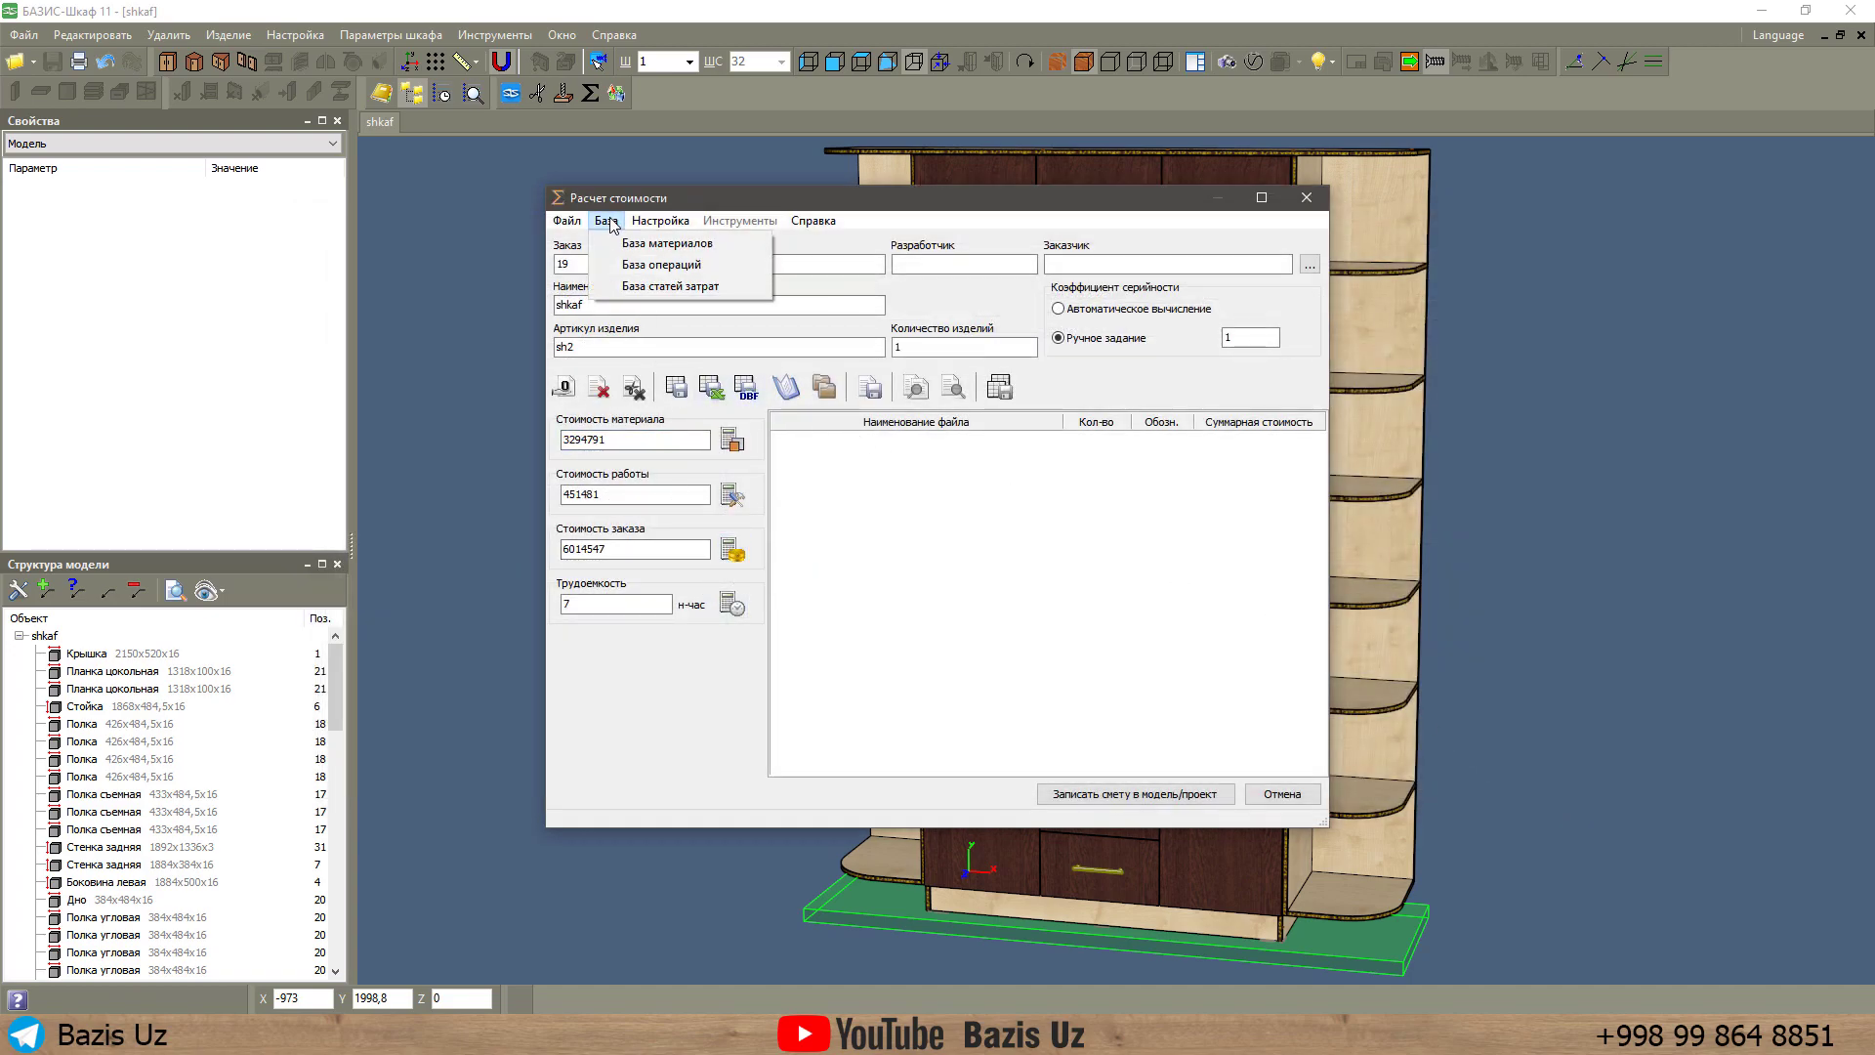
{"action": "left_click", "coordinate": [675, 295]}
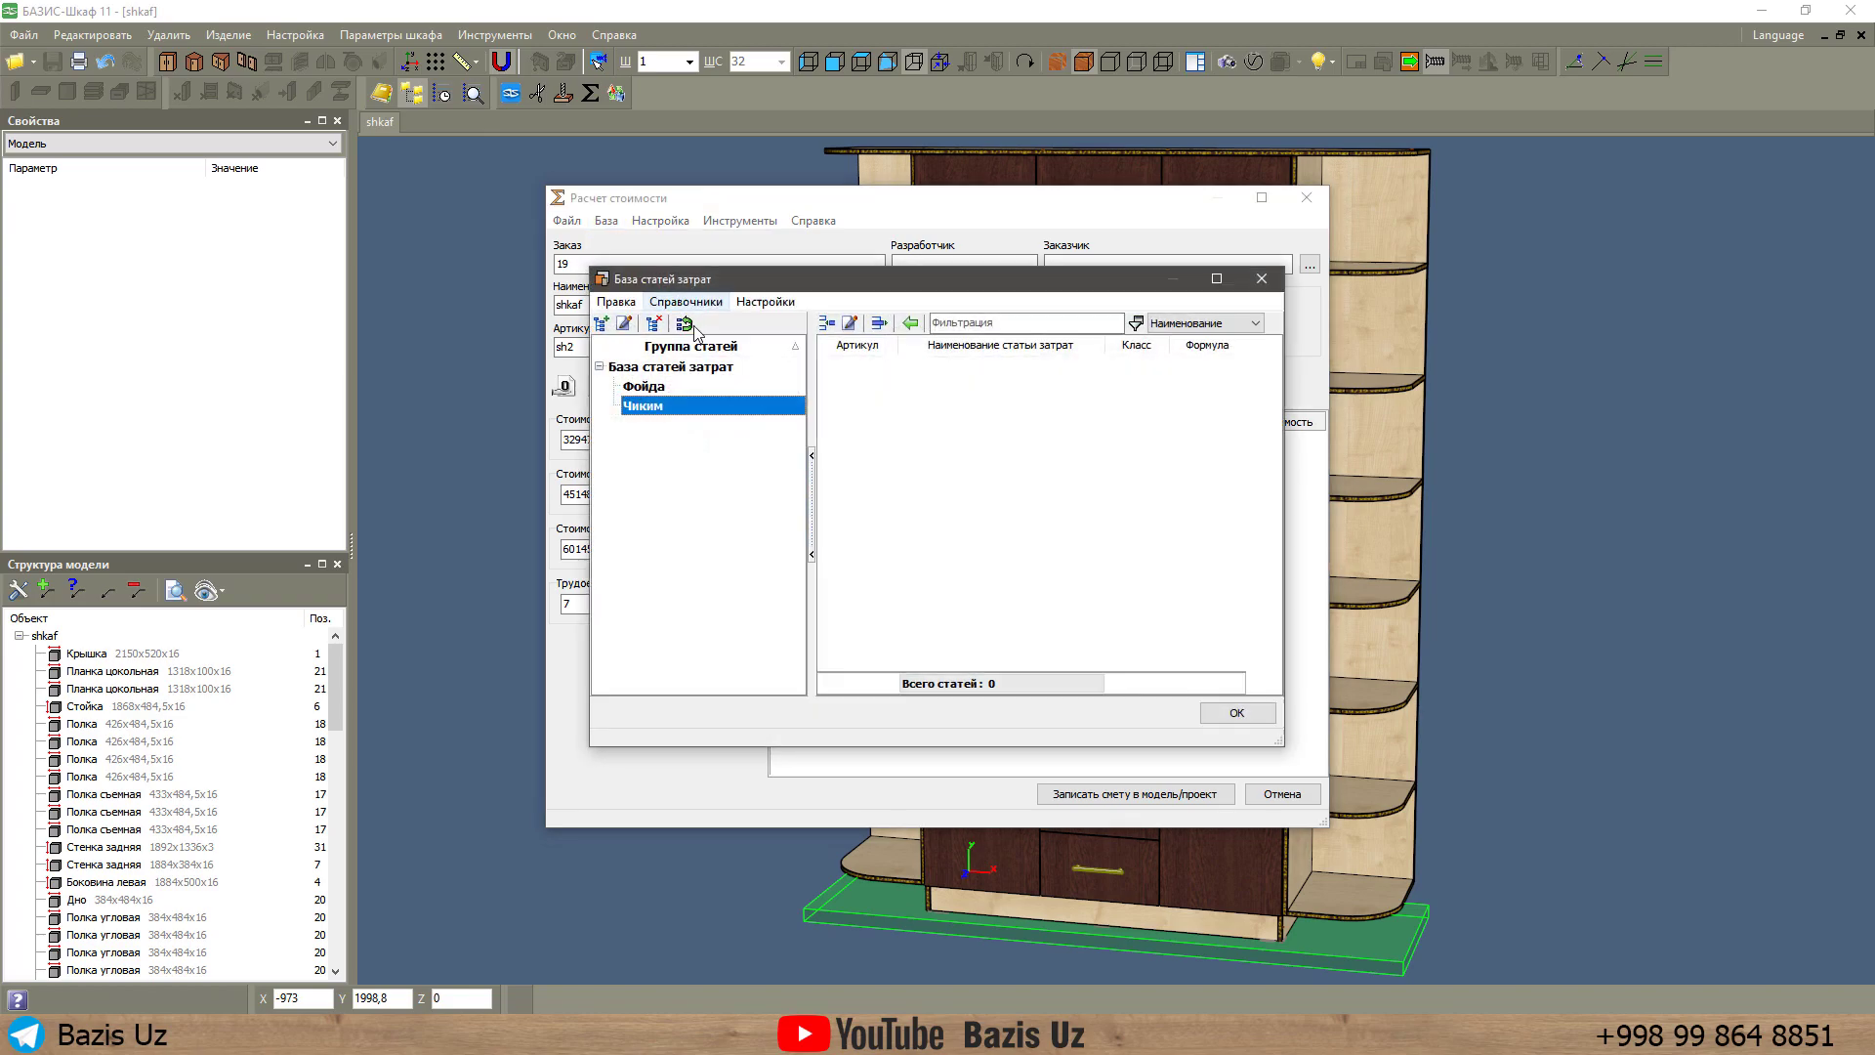
{"action": "left_click", "coordinate": [665, 387]}
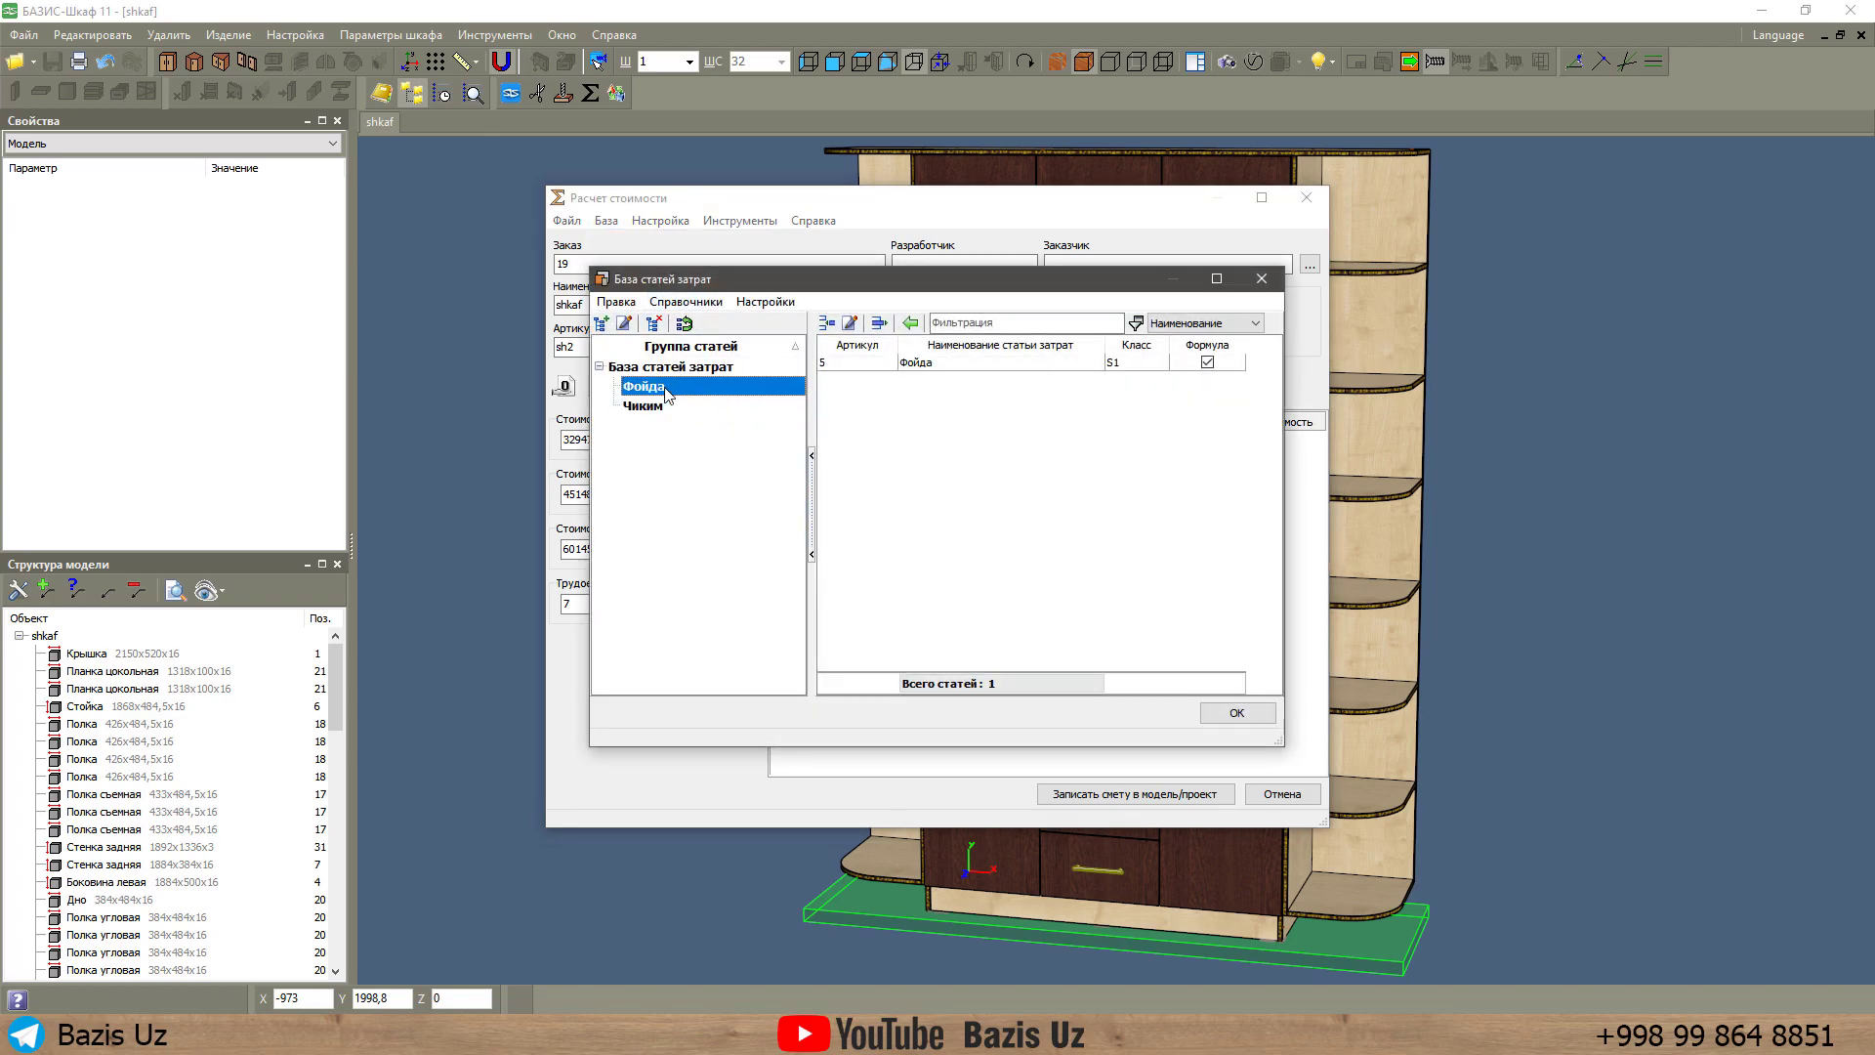
{"action": "left_click", "coordinate": [918, 367]}
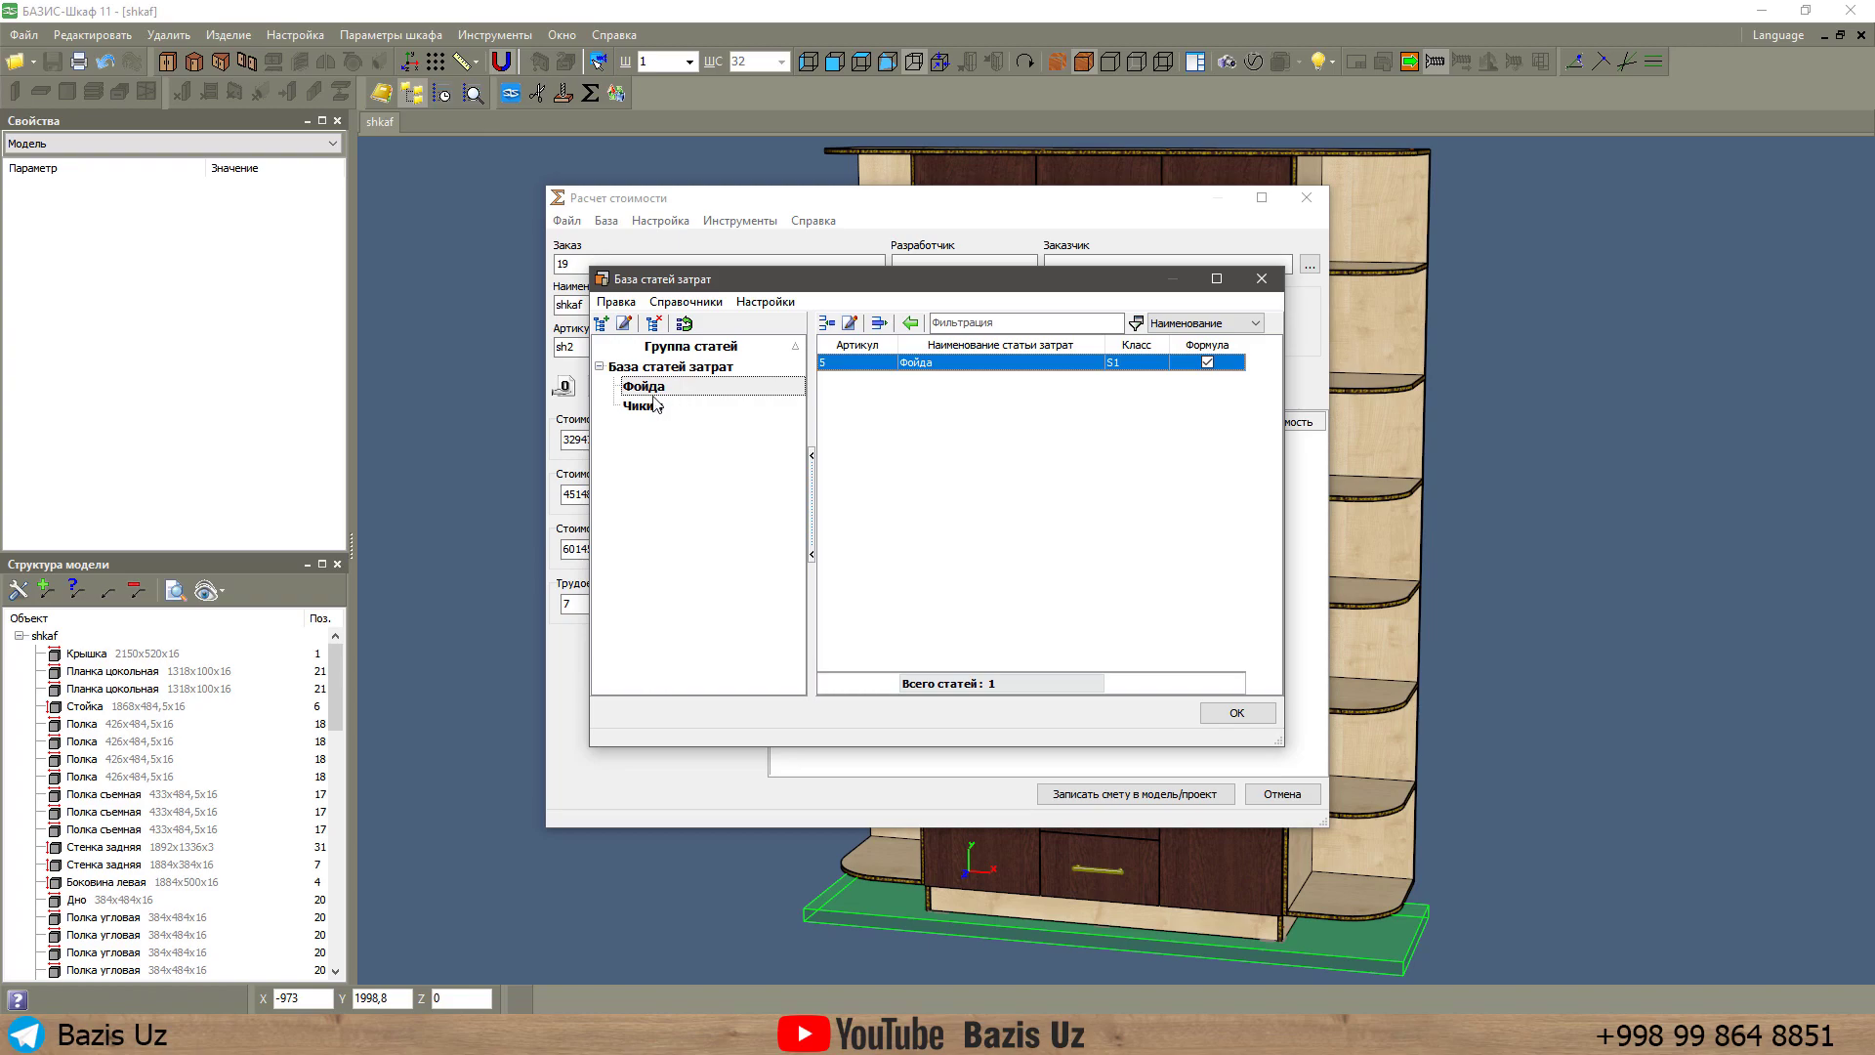
{"action": "left_click", "coordinate": [653, 405]}
{"action": "left_click", "coordinate": [962, 362]}
{"action": "left_click", "coordinate": [954, 382]}
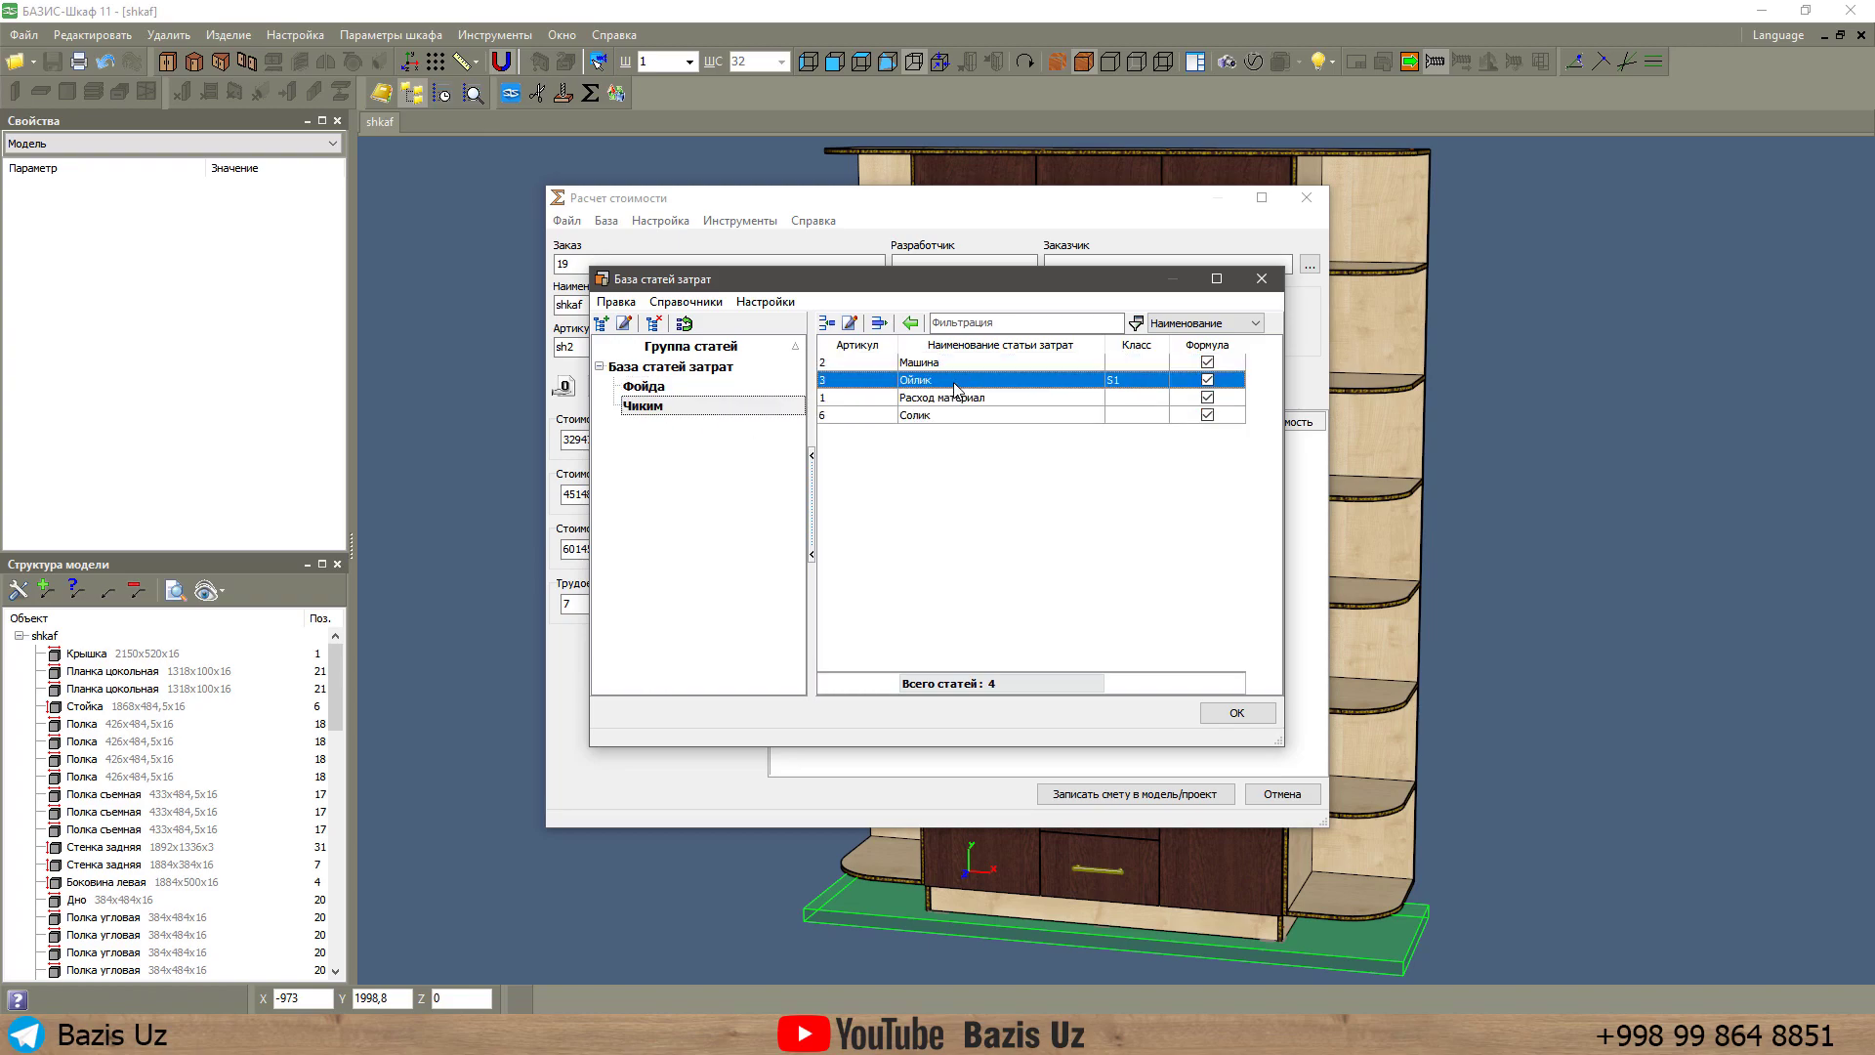
{"action": "left_click", "coordinate": [958, 398]}
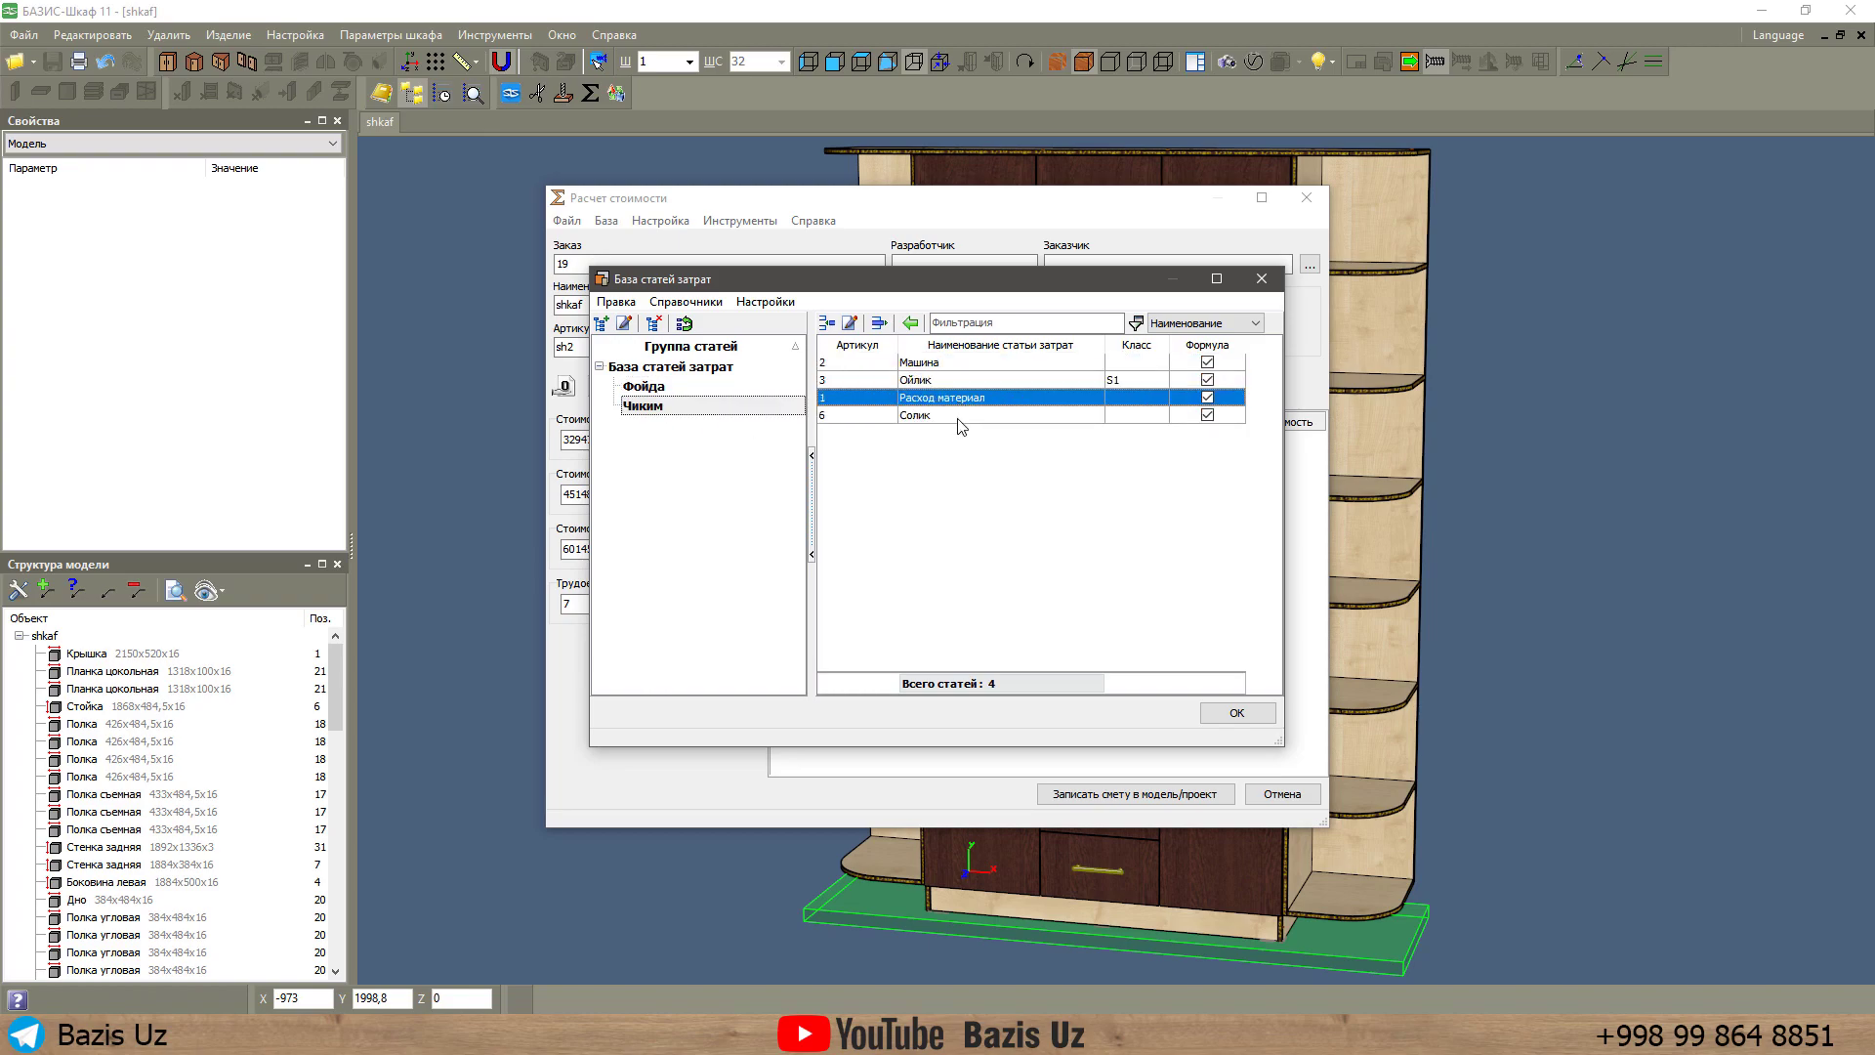
{"action": "left_click", "coordinate": [933, 417]}
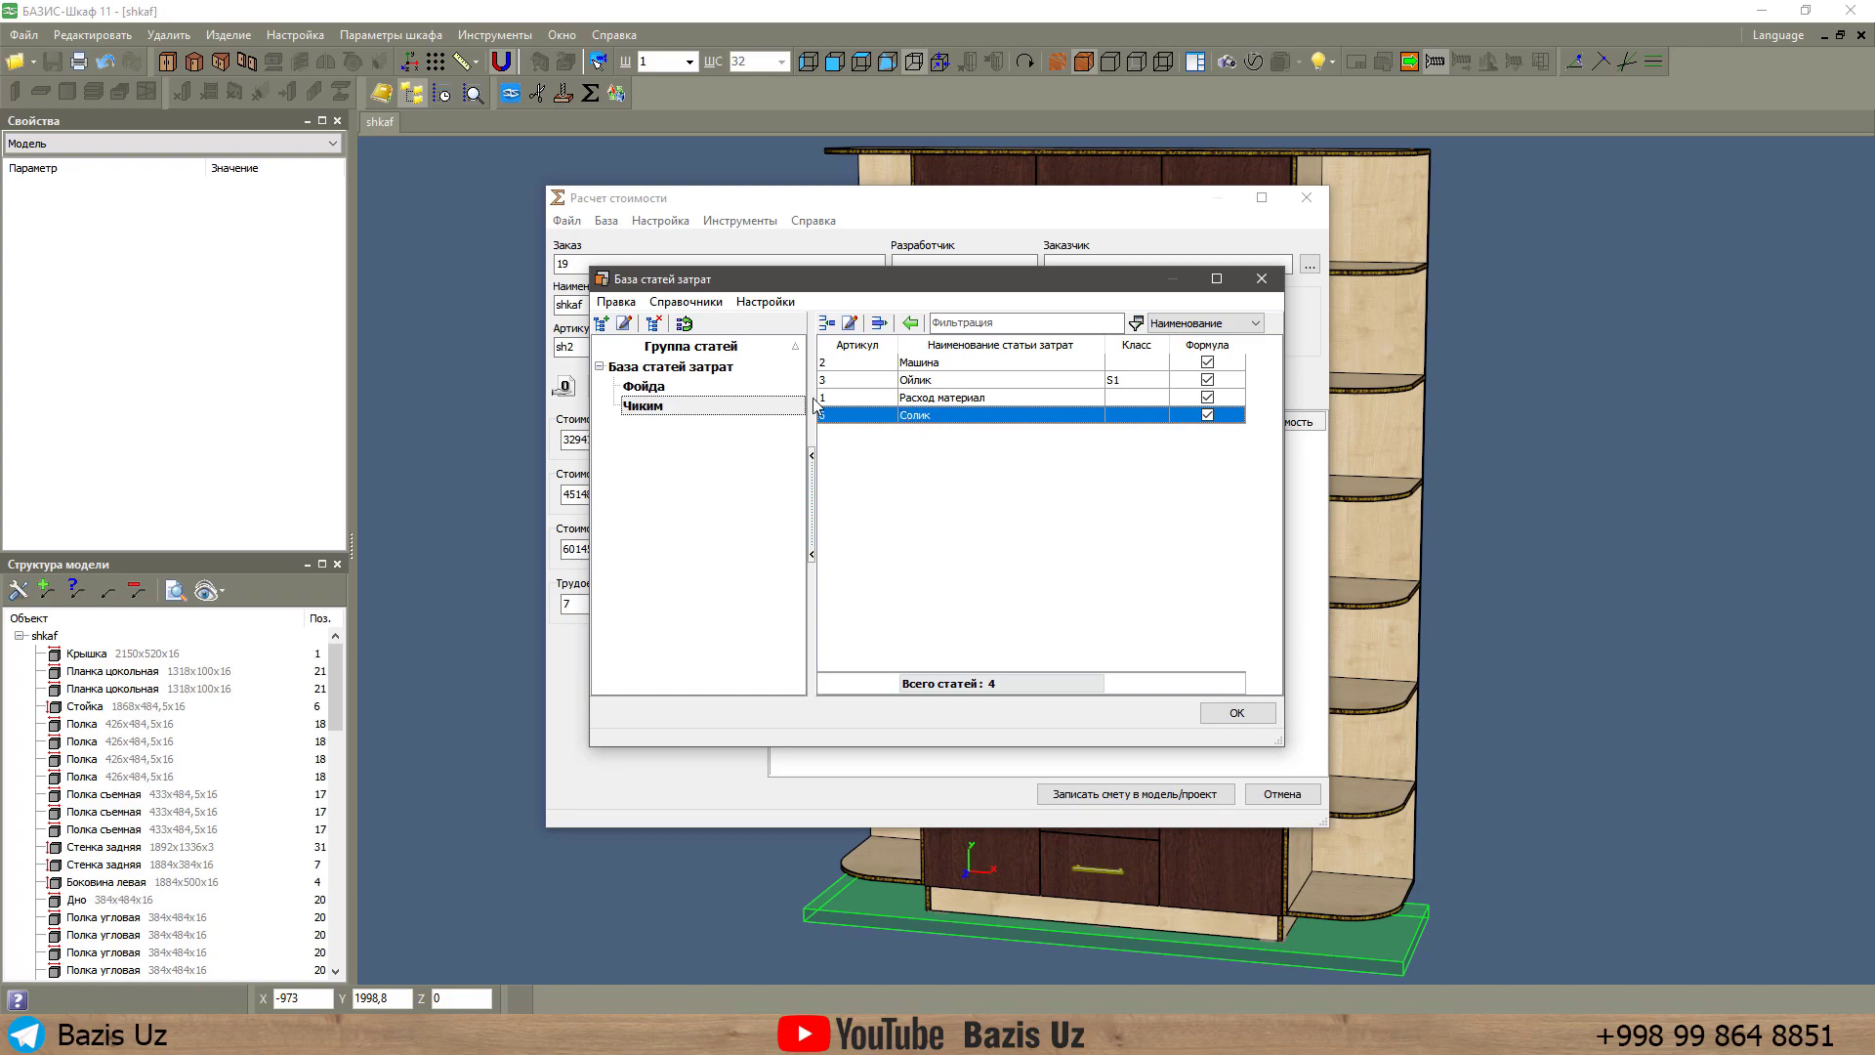
Open the "Машина" cost item and examine its formula, including the M0 (Общий) variable and the multiplier.
{"action": "double_click", "coordinate": [958, 362]}
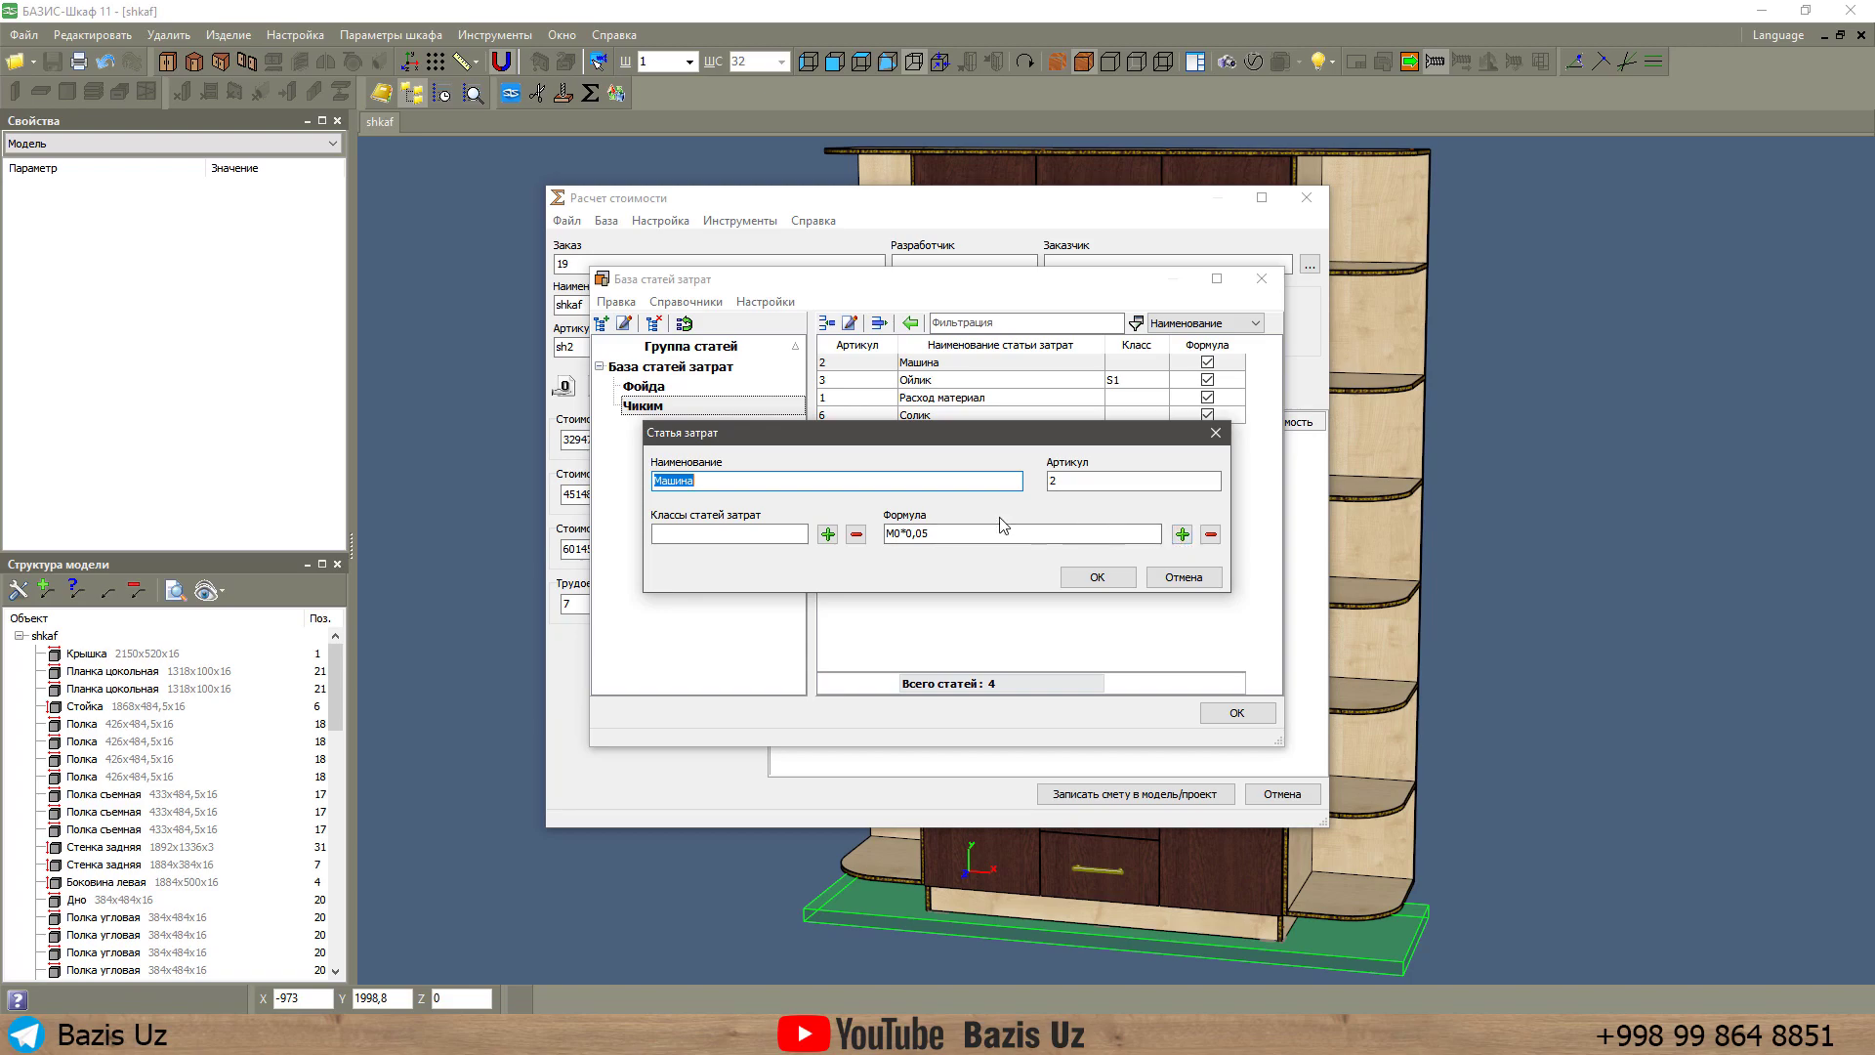
{"action": "left_click", "coordinate": [1182, 533]}
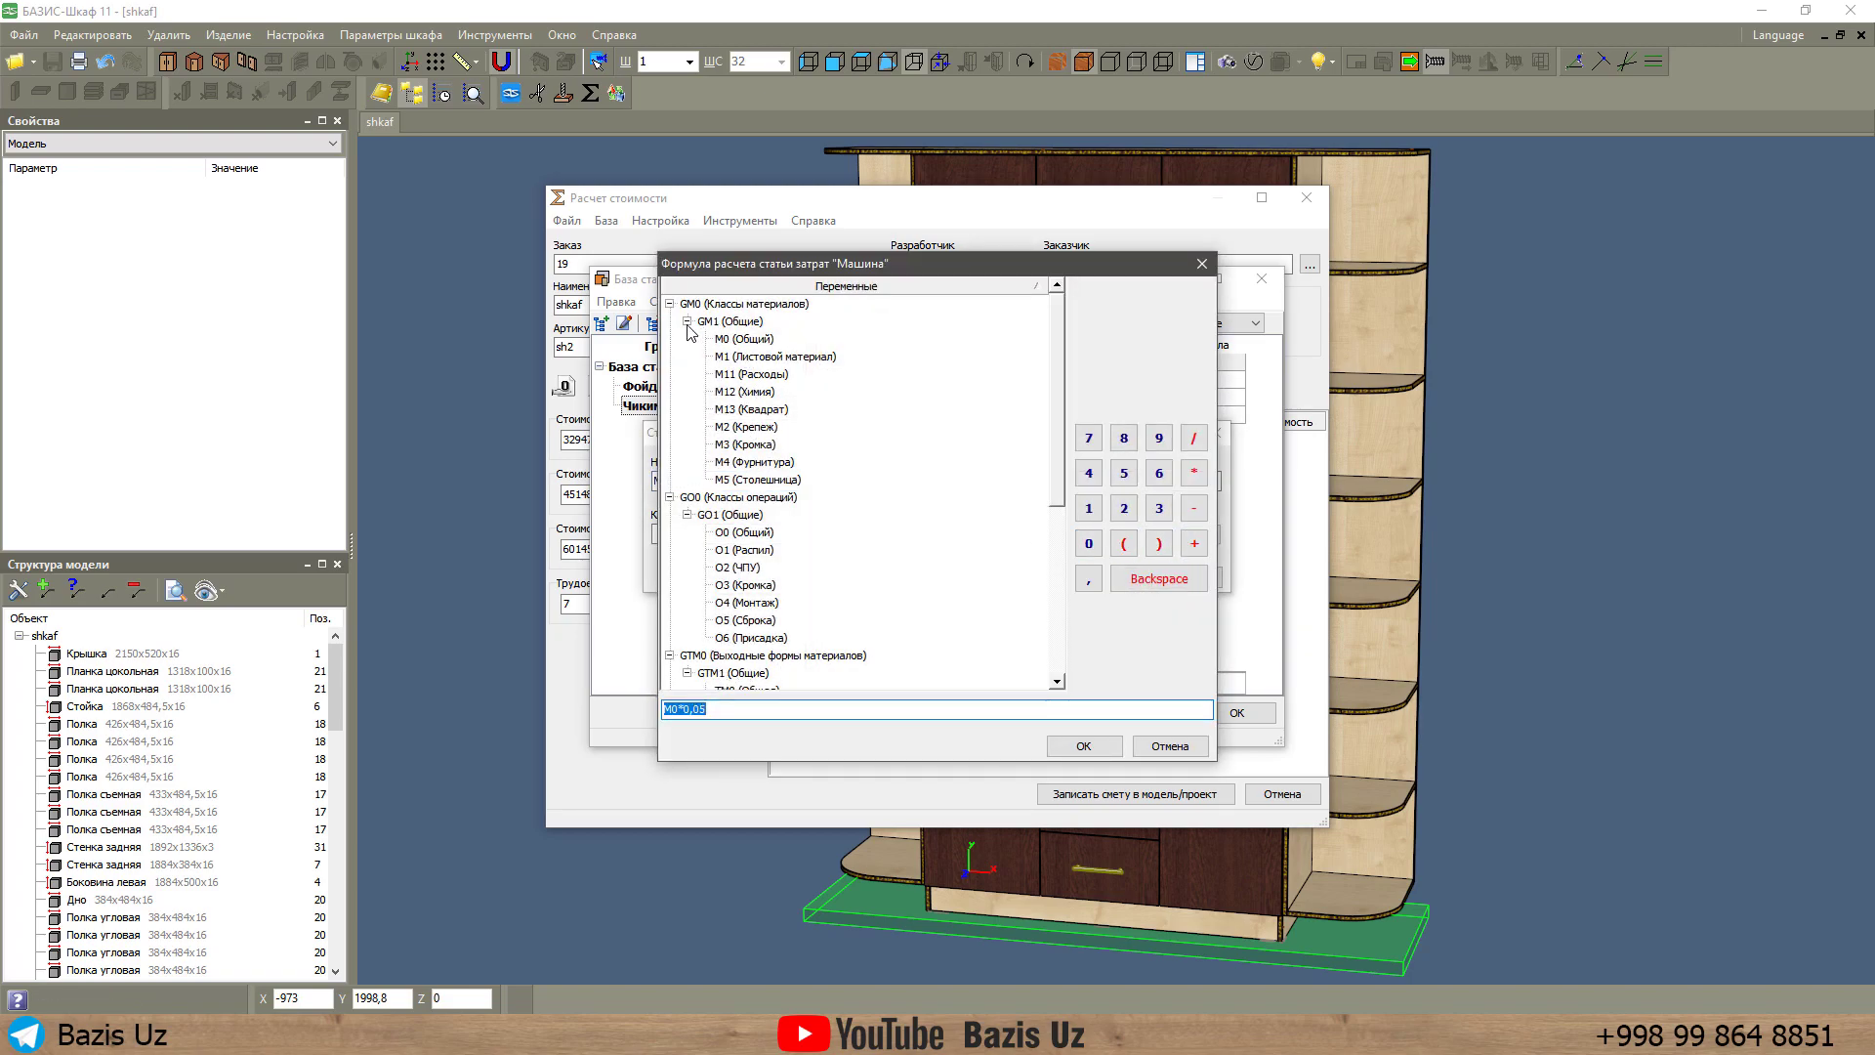
{"action": "left_click", "coordinate": [728, 326]}
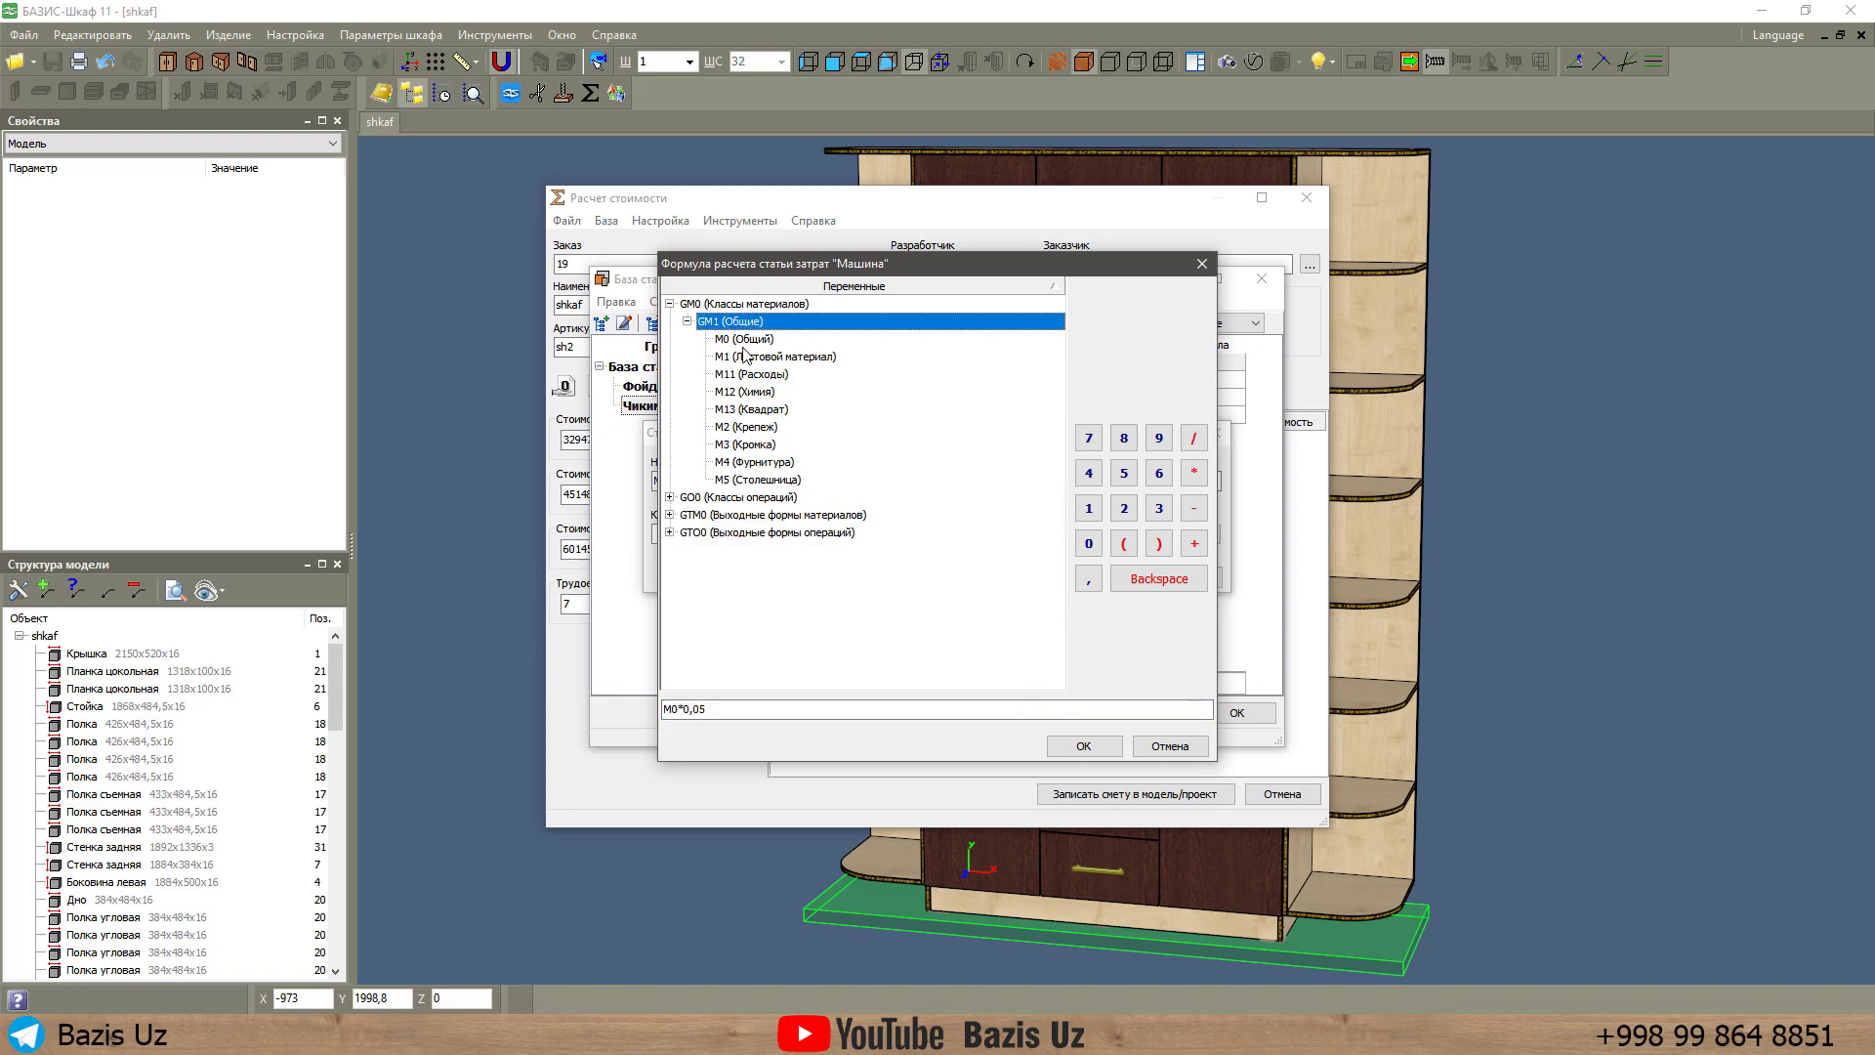
{"action": "left_click", "coordinate": [751, 341]}
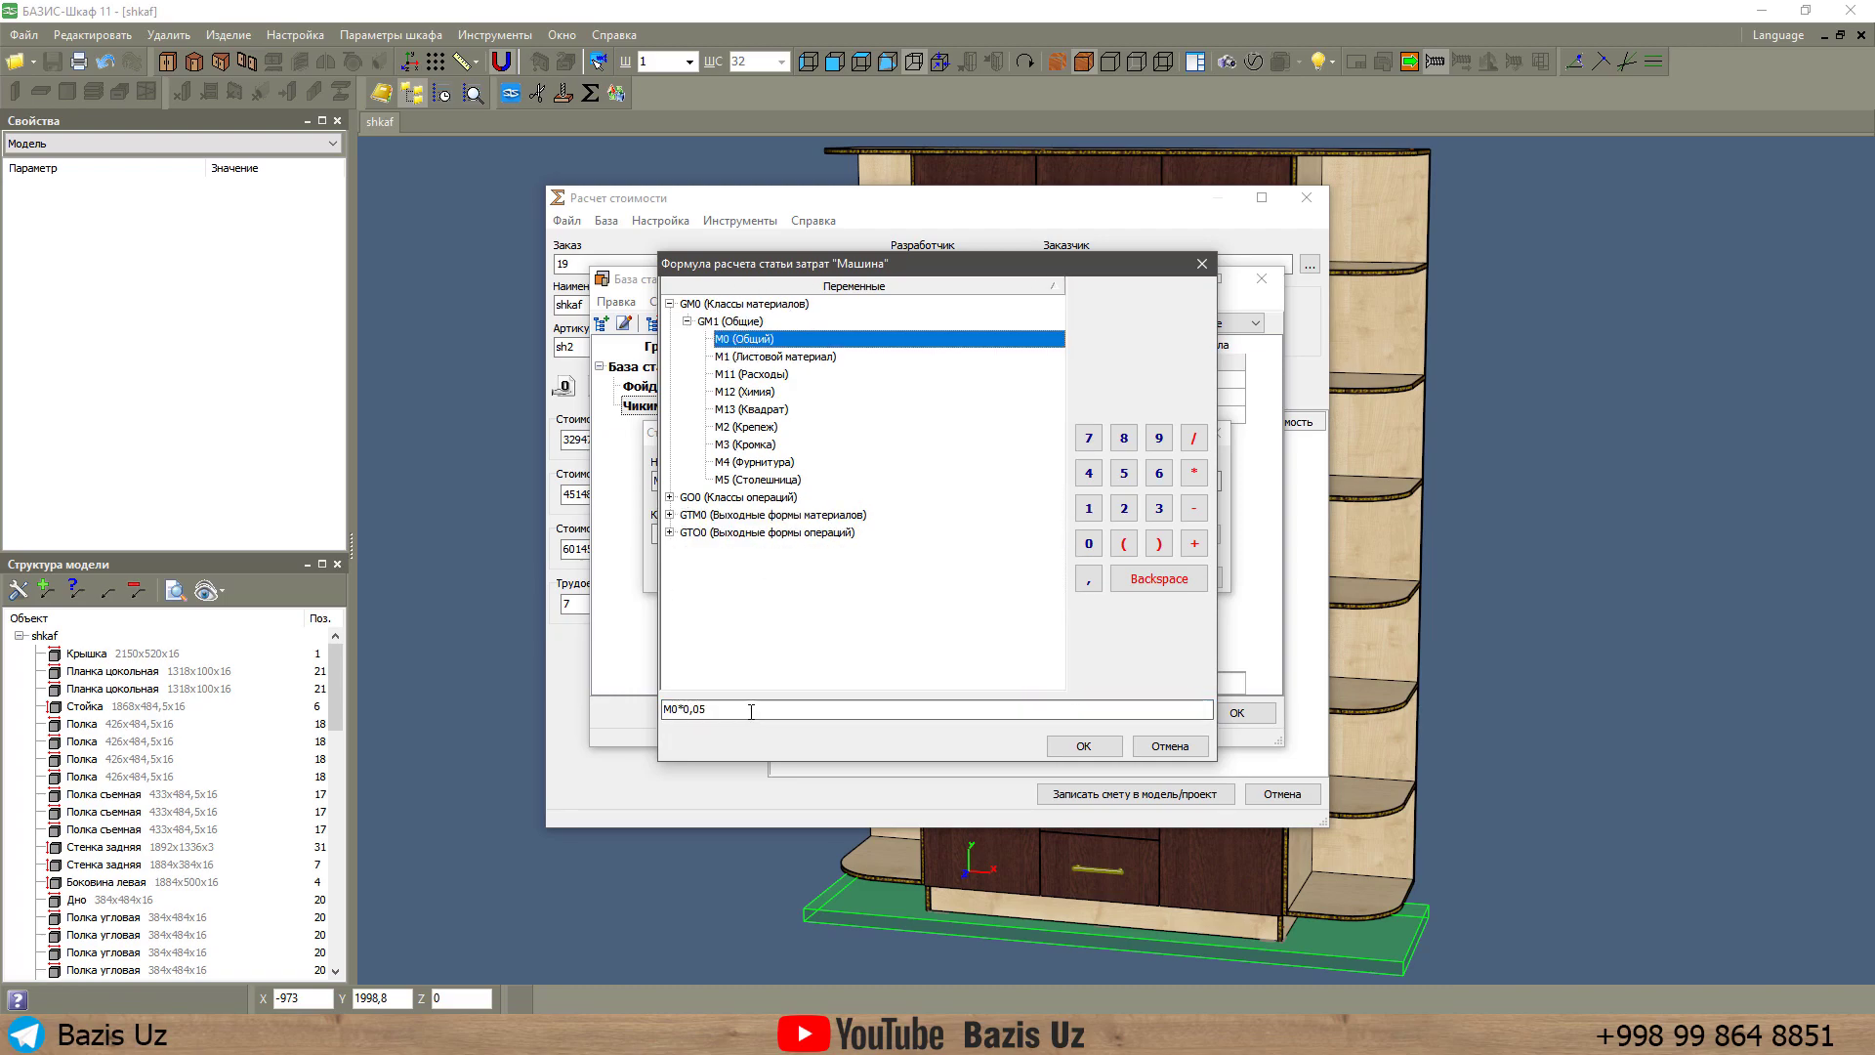
{"action": "left_click", "coordinate": [681, 708]}
{"action": "left_click", "coordinate": [740, 332]}
{"action": "left_click", "coordinate": [699, 710]}
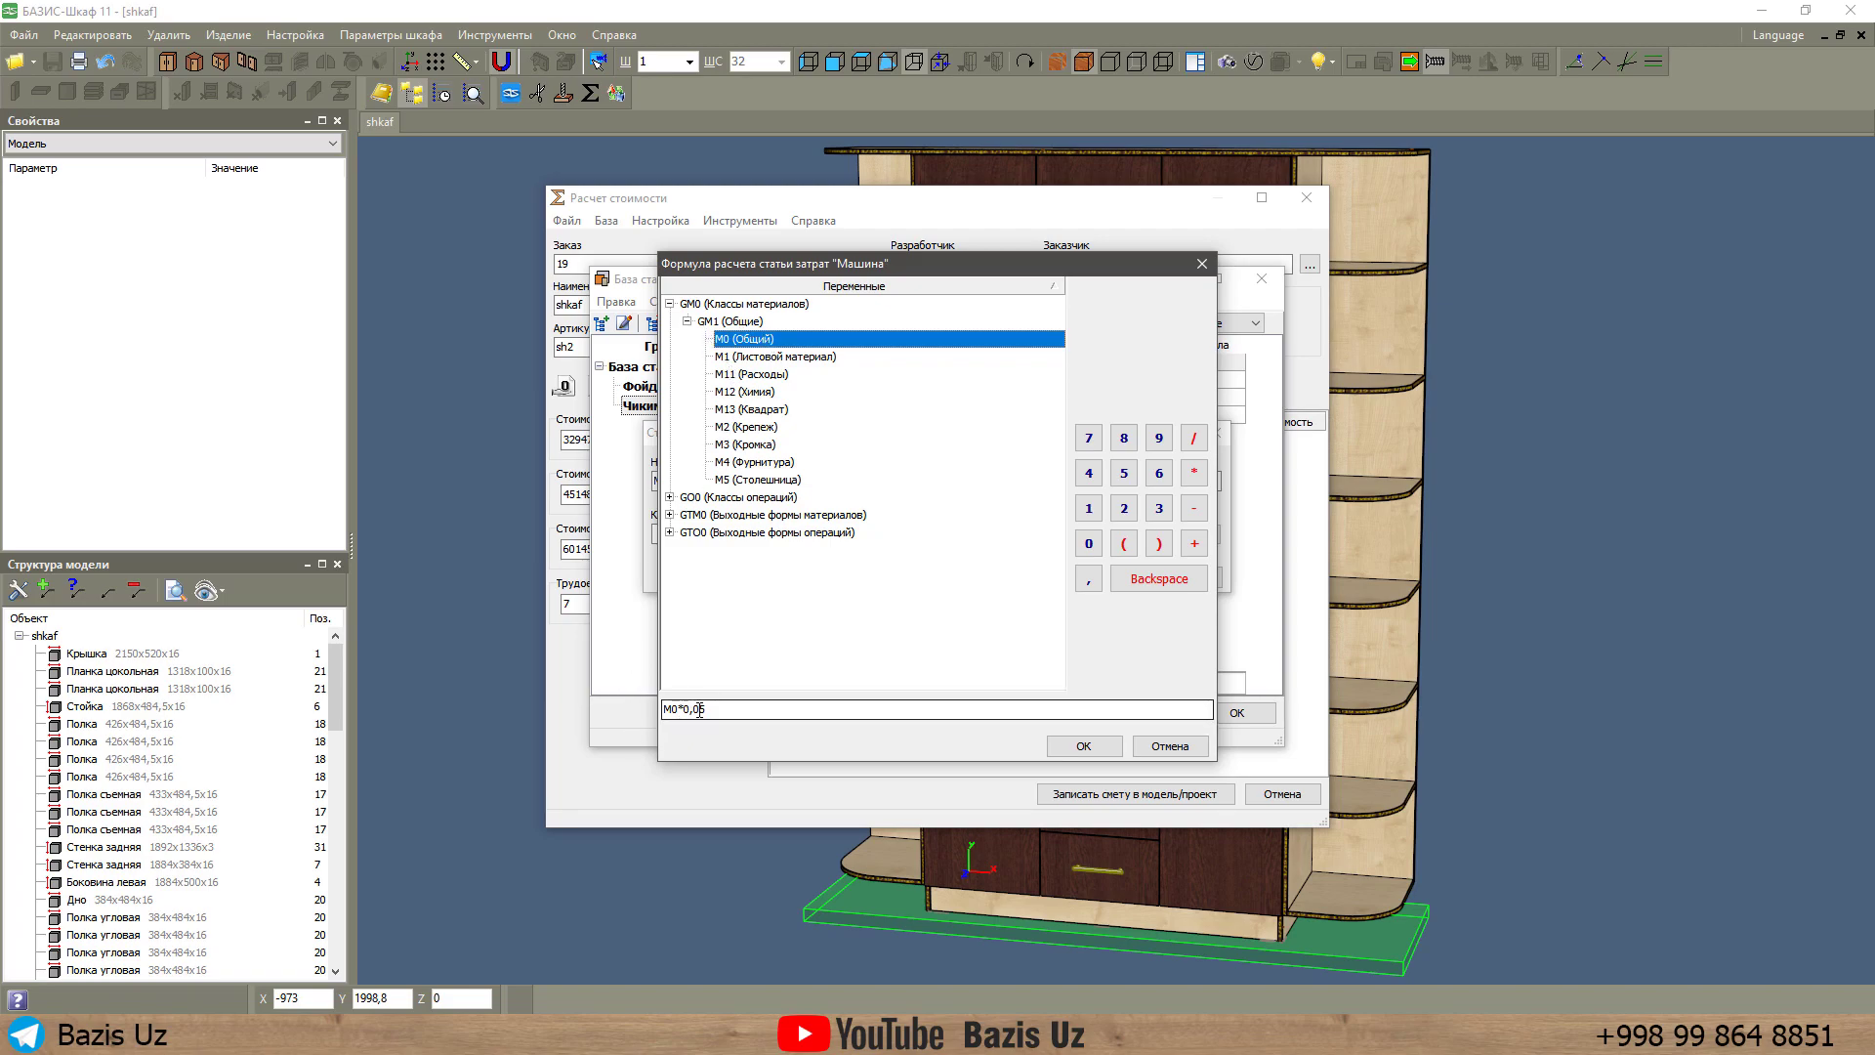
{"action": "left_click", "coordinate": [1083, 746]}
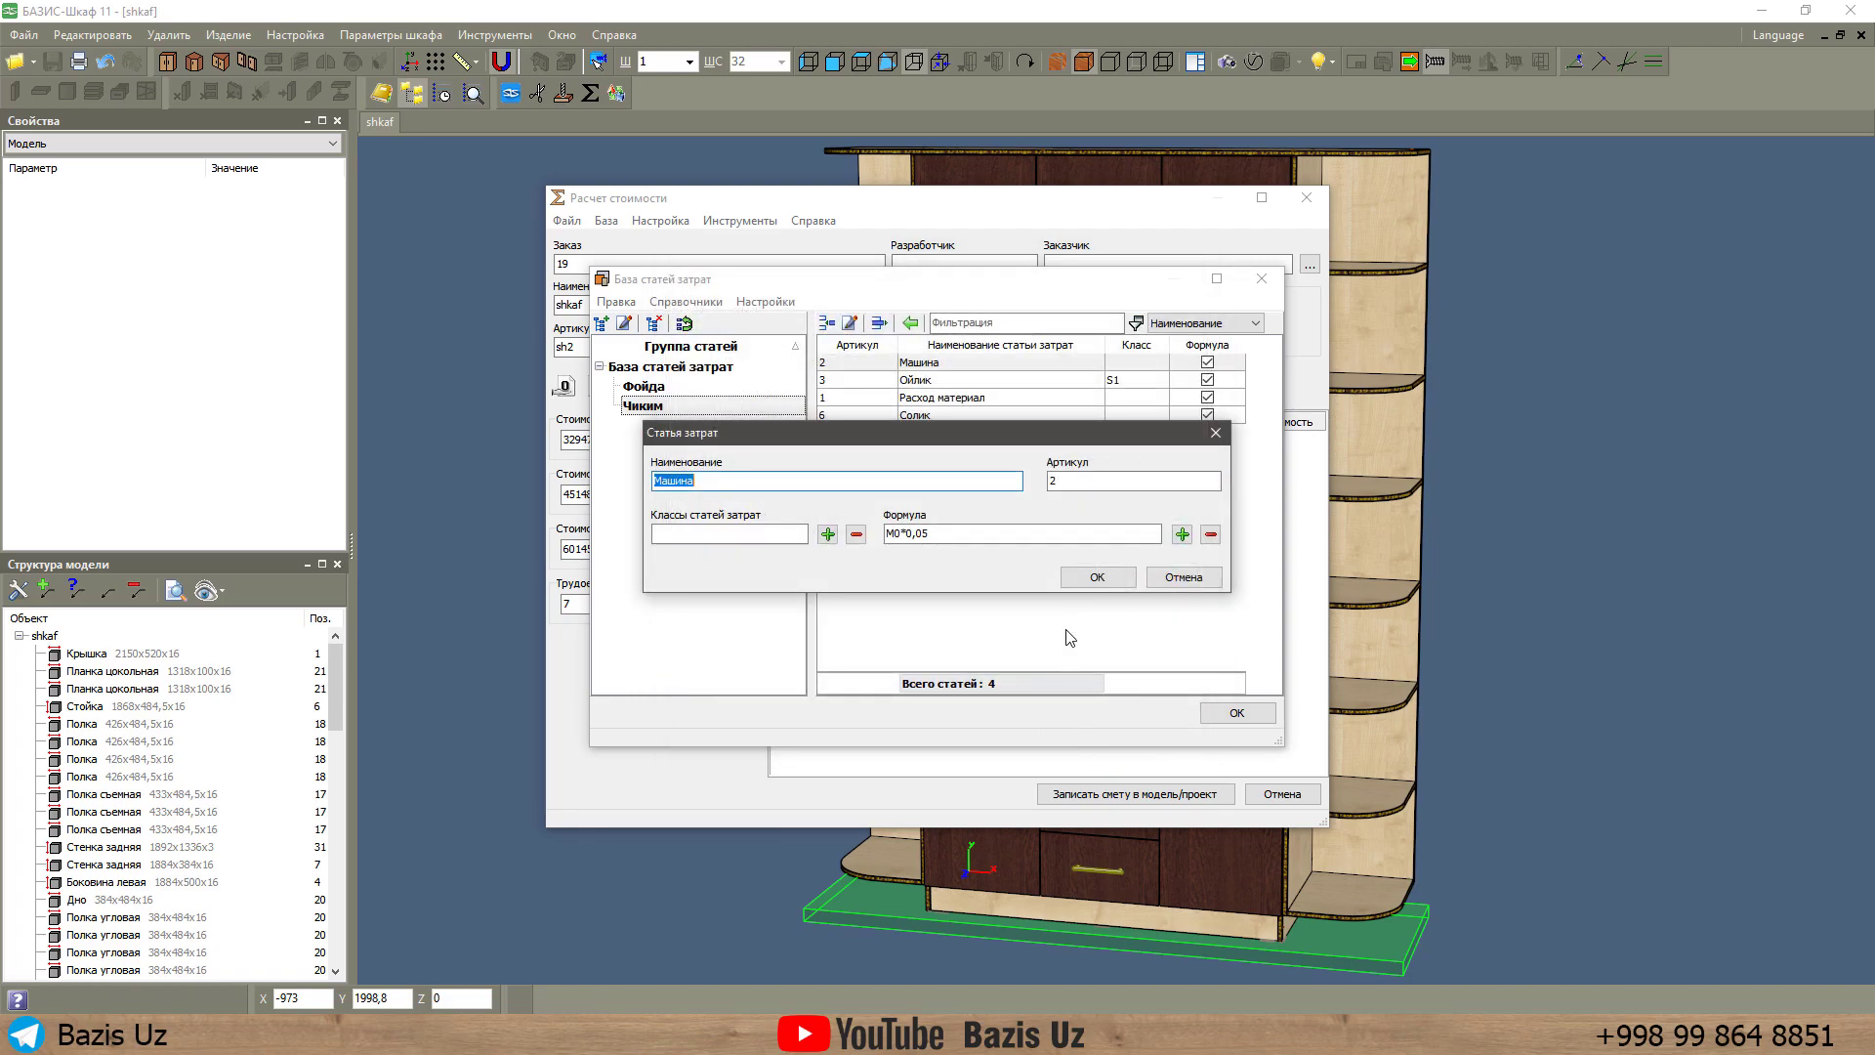
Add a cost item class named "Чиким" under "Общие (GS1)" and assign it to the "Машина" item.
{"action": "left_click", "coordinate": [827, 534]}
{"action": "left_click", "coordinate": [757, 358]}
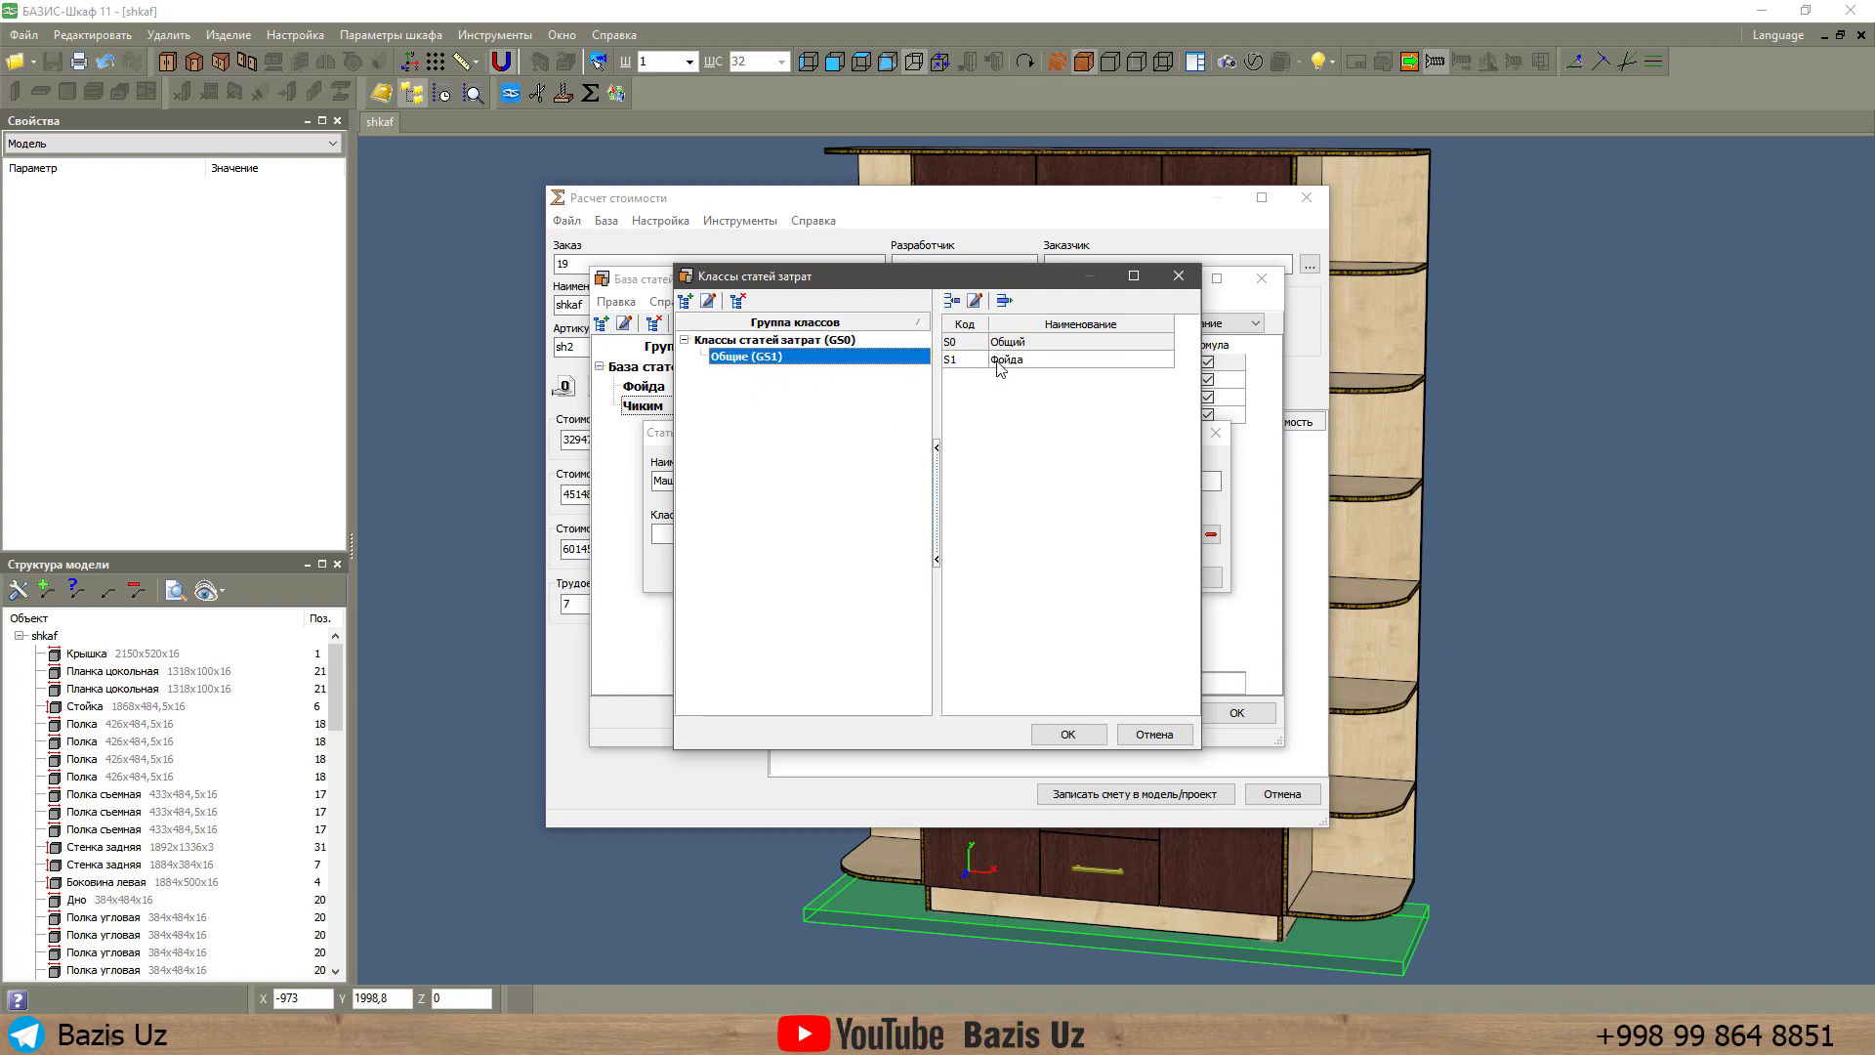
{"action": "left_click", "coordinate": [951, 300]}
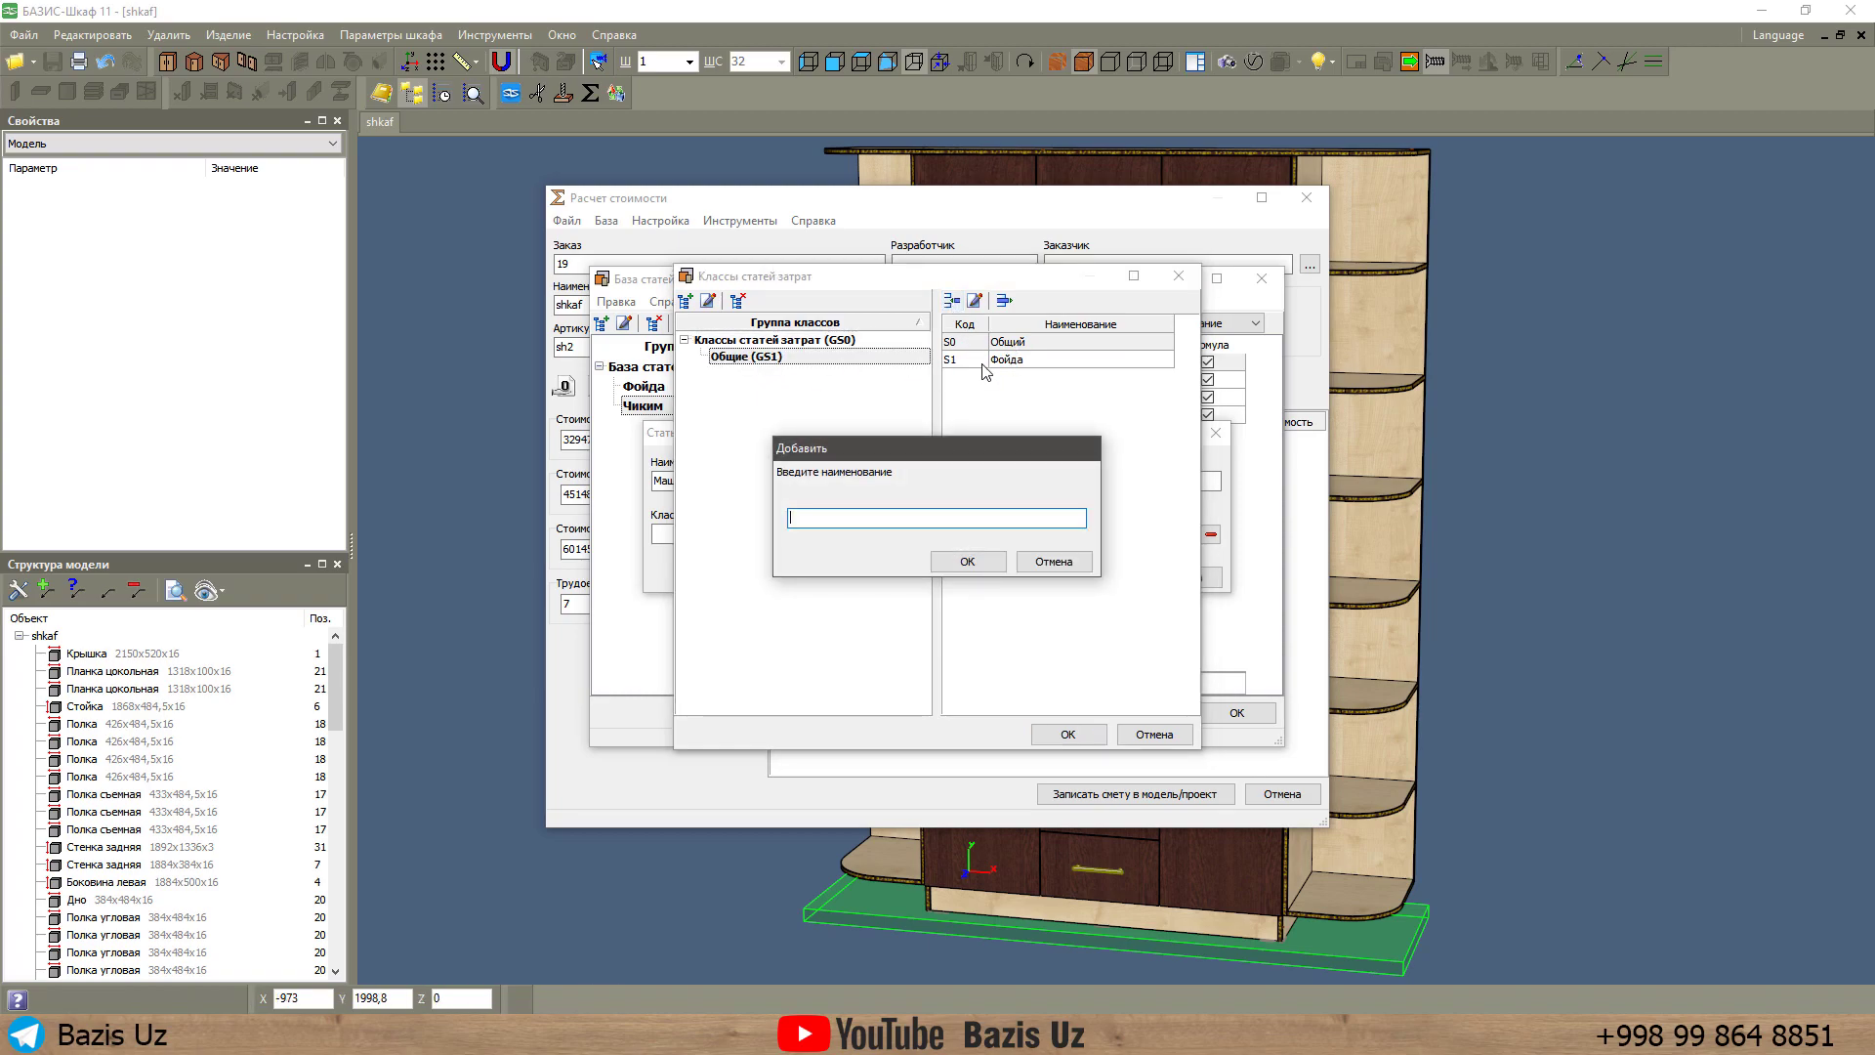
{"action": "key", "text": "Return"}
{"action": "double_click", "coordinate": [1021, 377]}
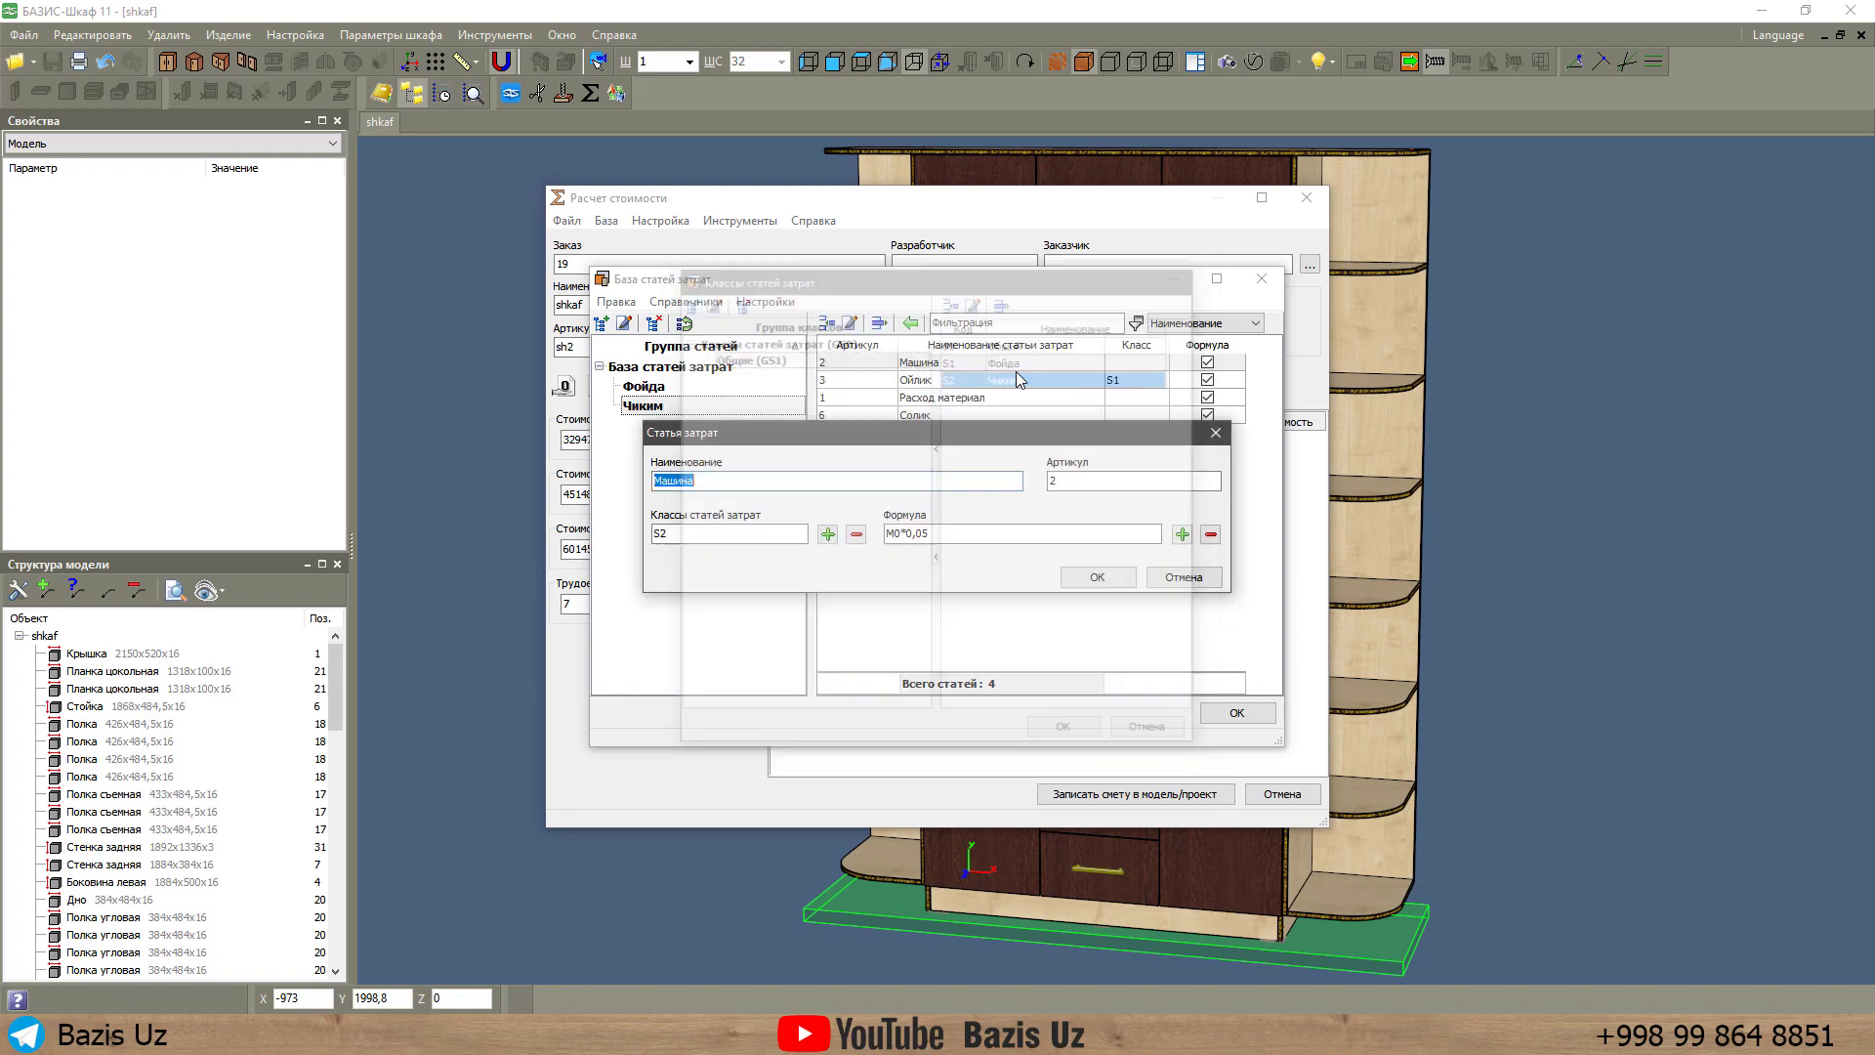
{"action": "left_click", "coordinate": [1097, 578]}
Remove the existing class from the "Ойлик" cost item and assign the "Чиким" class instead.
{"action": "key", "text": "Down"}
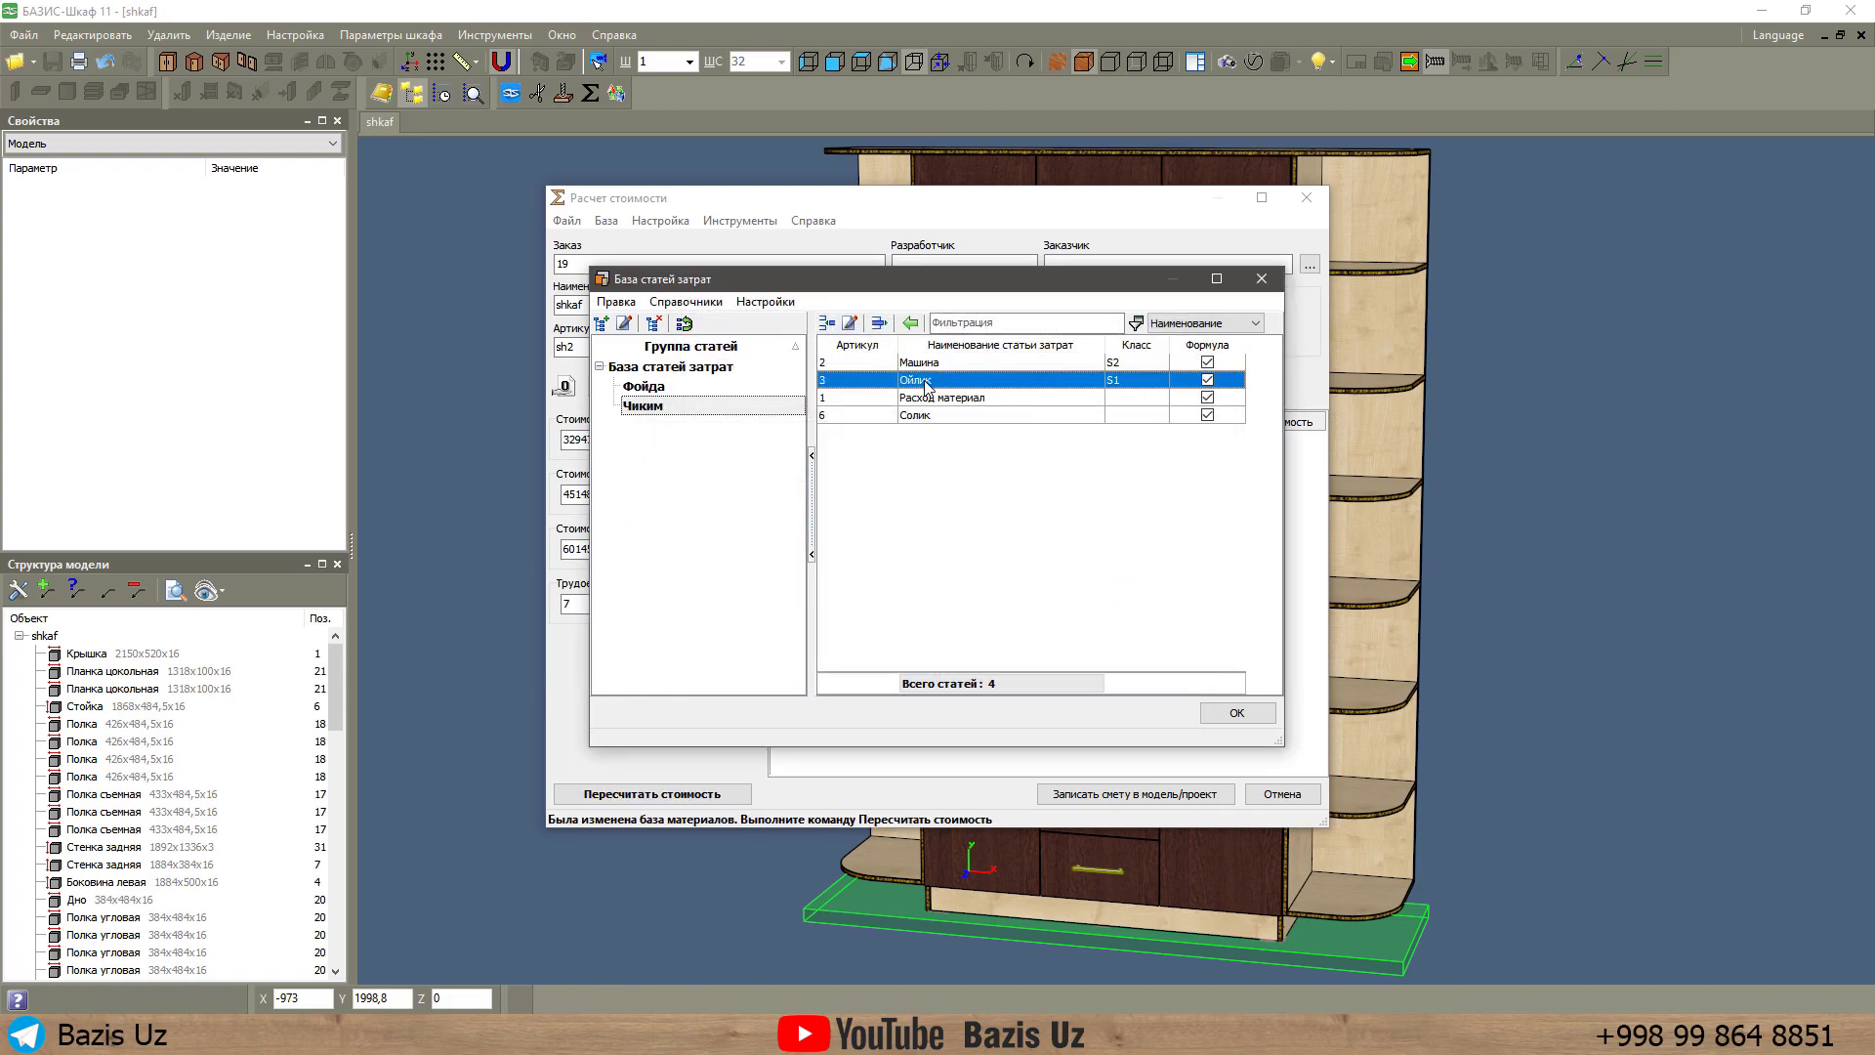
{"action": "key", "text": "Return"}
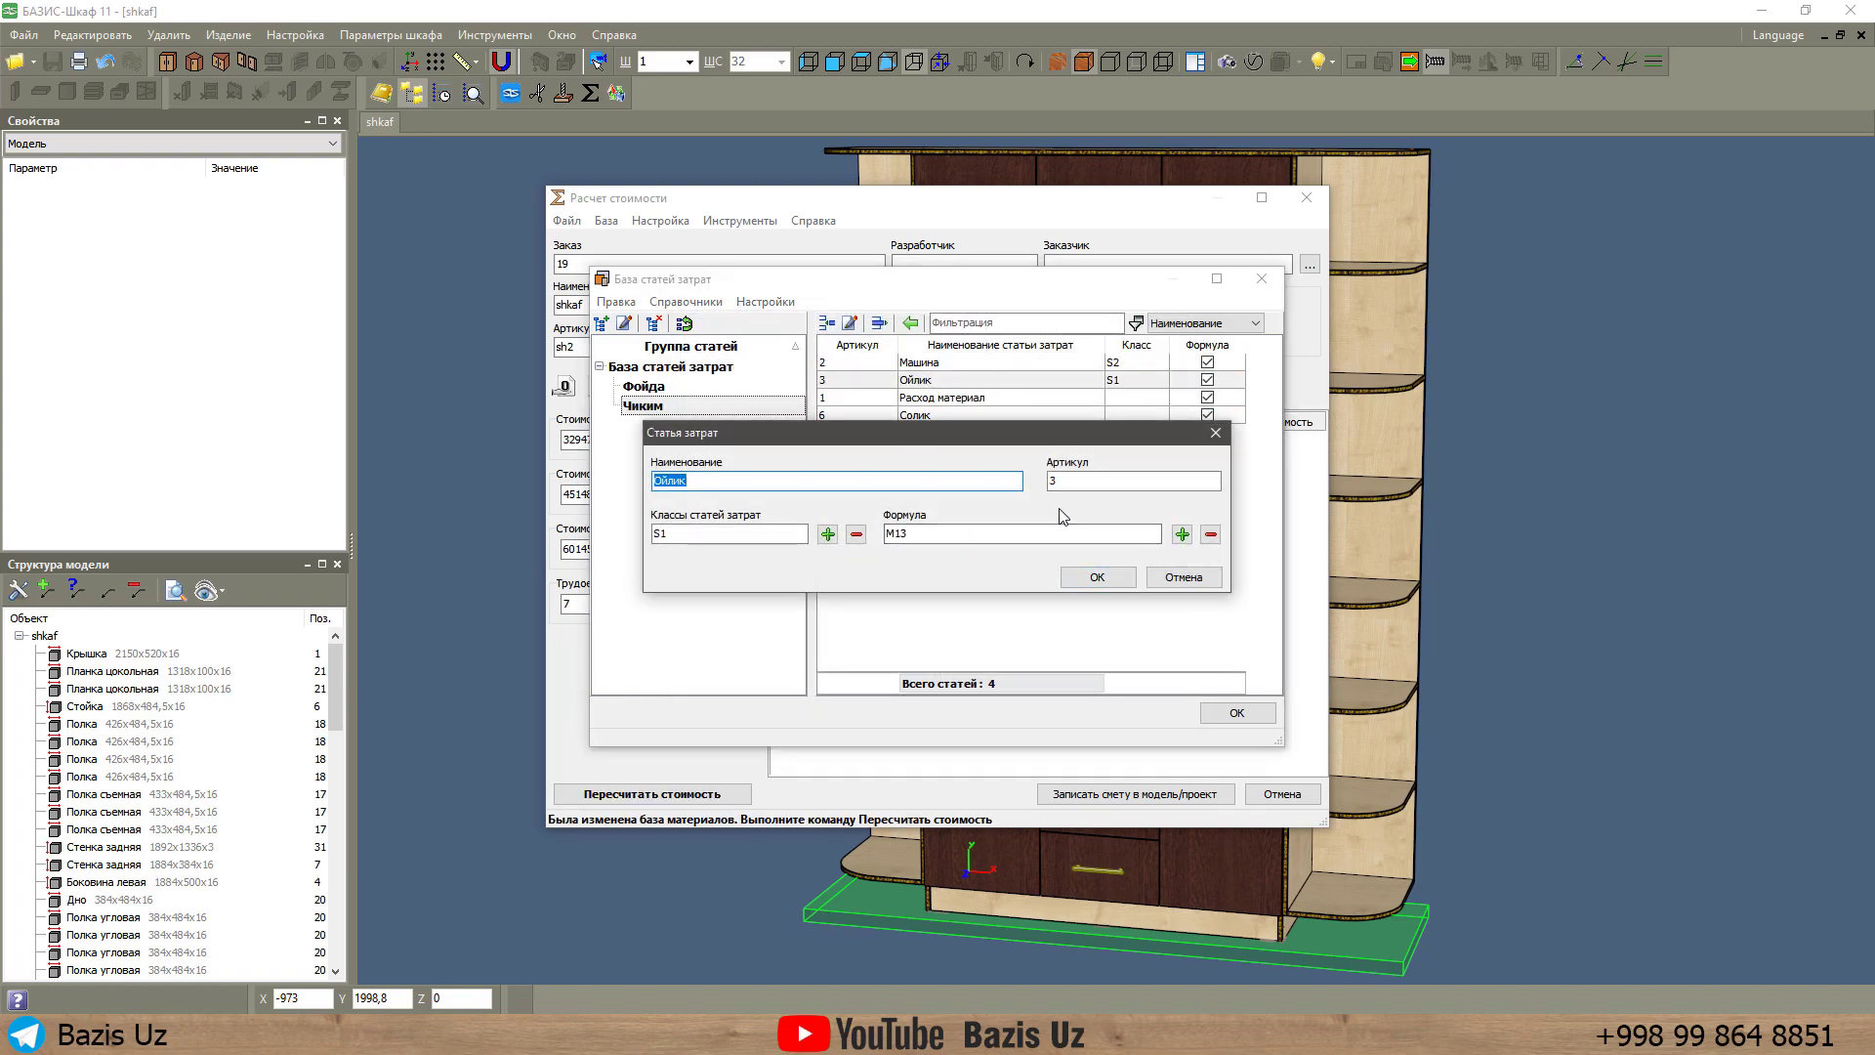
{"action": "left_click", "coordinate": [827, 533]}
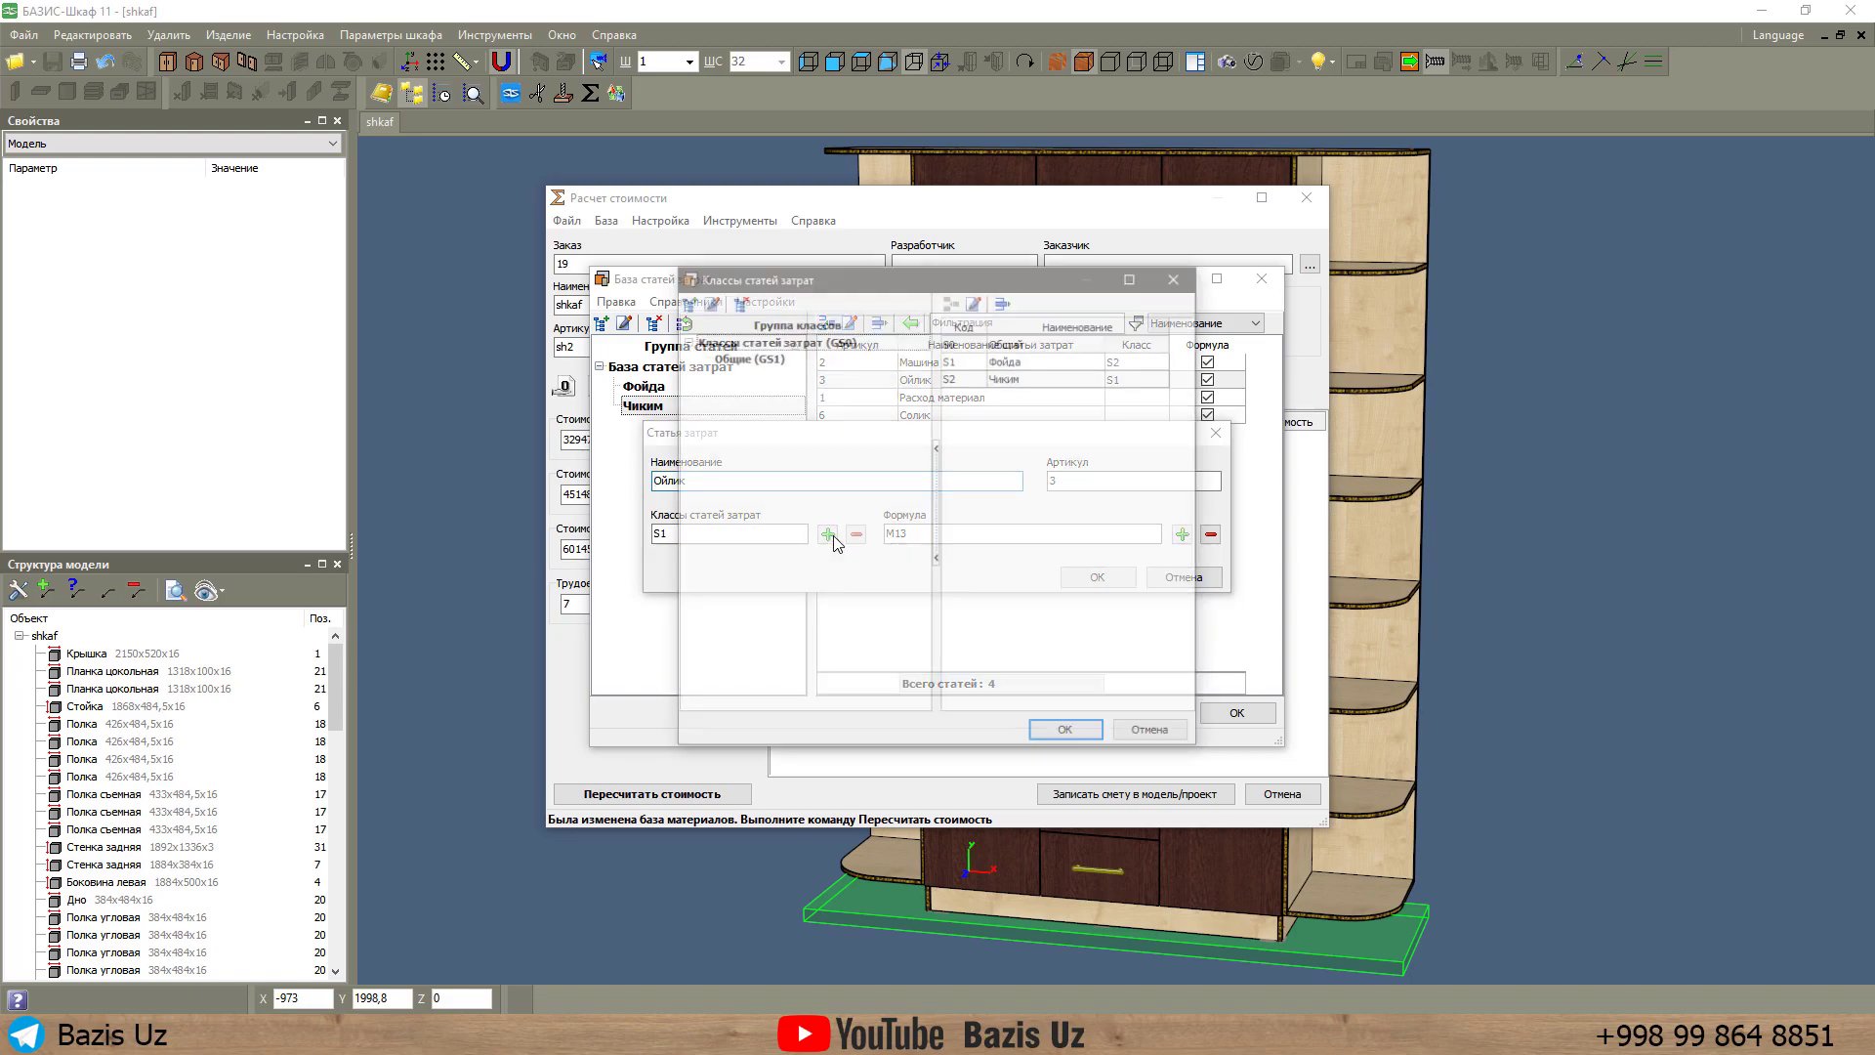
{"action": "left_click", "coordinate": [1016, 363]}
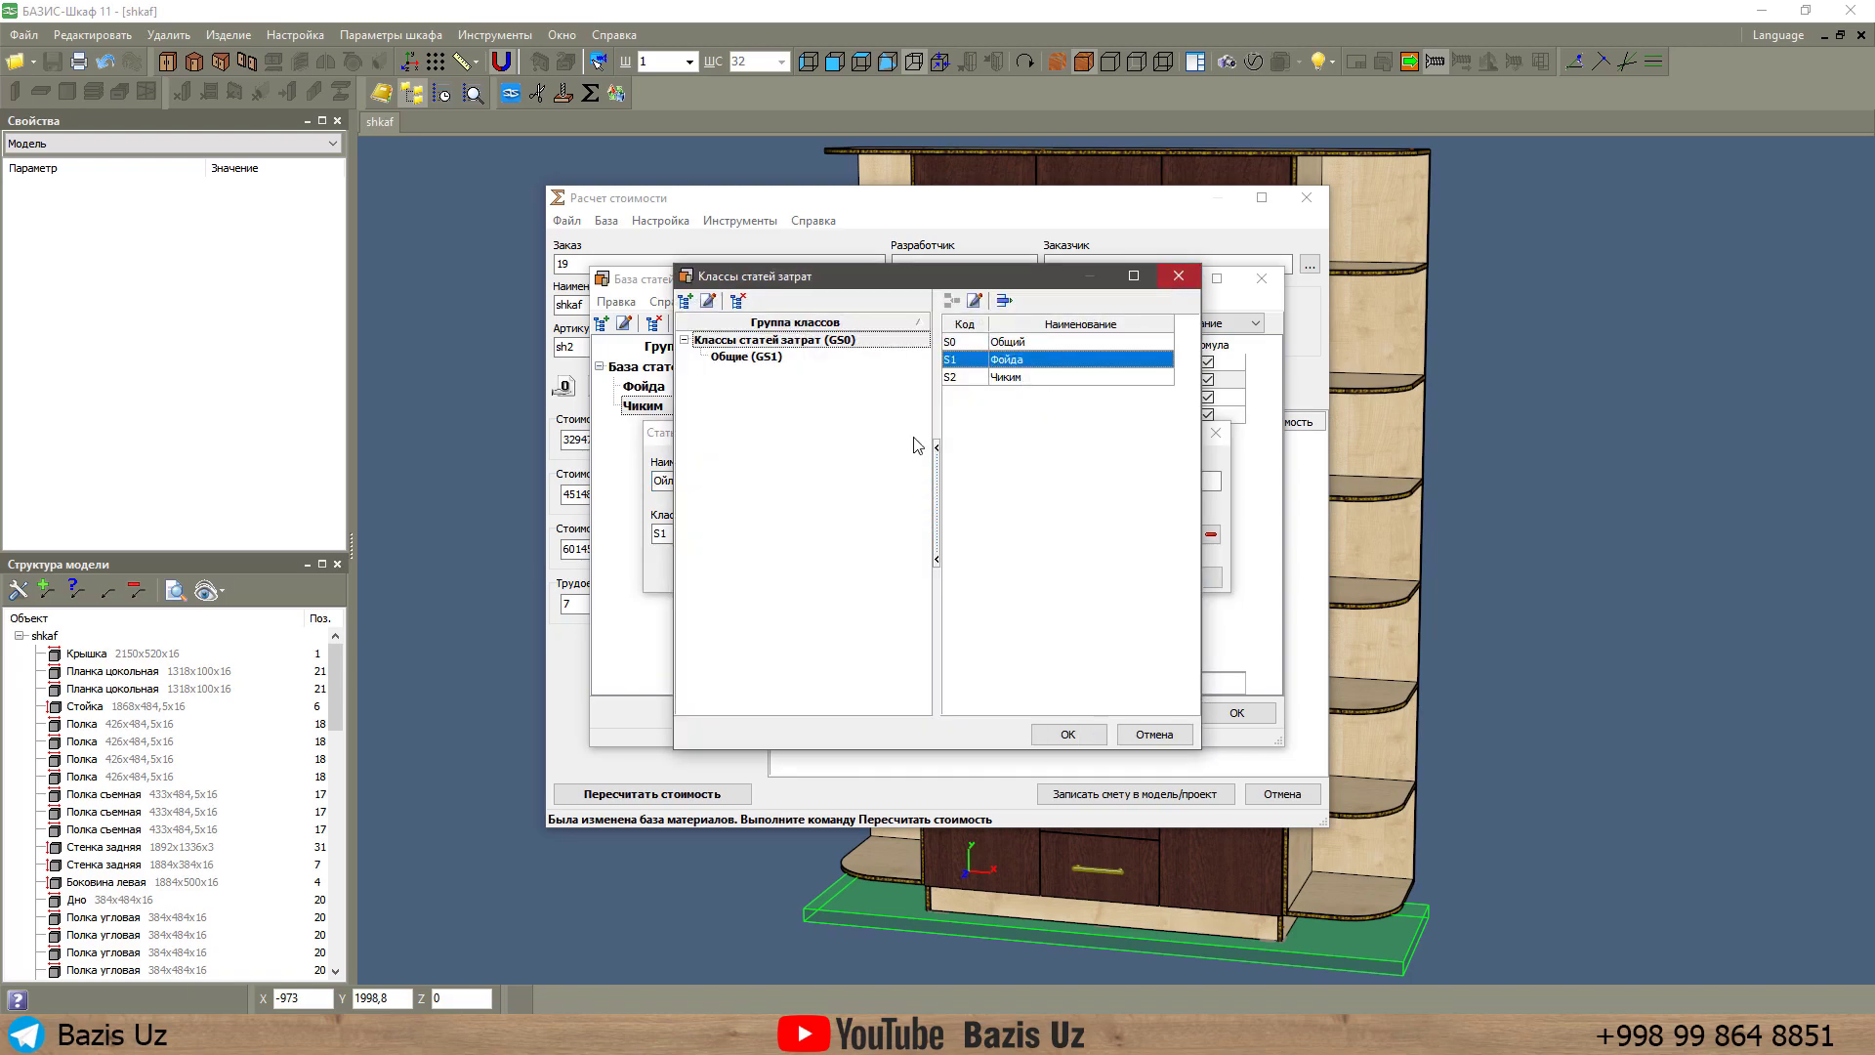
{"action": "key", "text": "Return"}
{"action": "left_click", "coordinate": [850, 535]}
{"action": "left_click", "coordinate": [880, 410]}
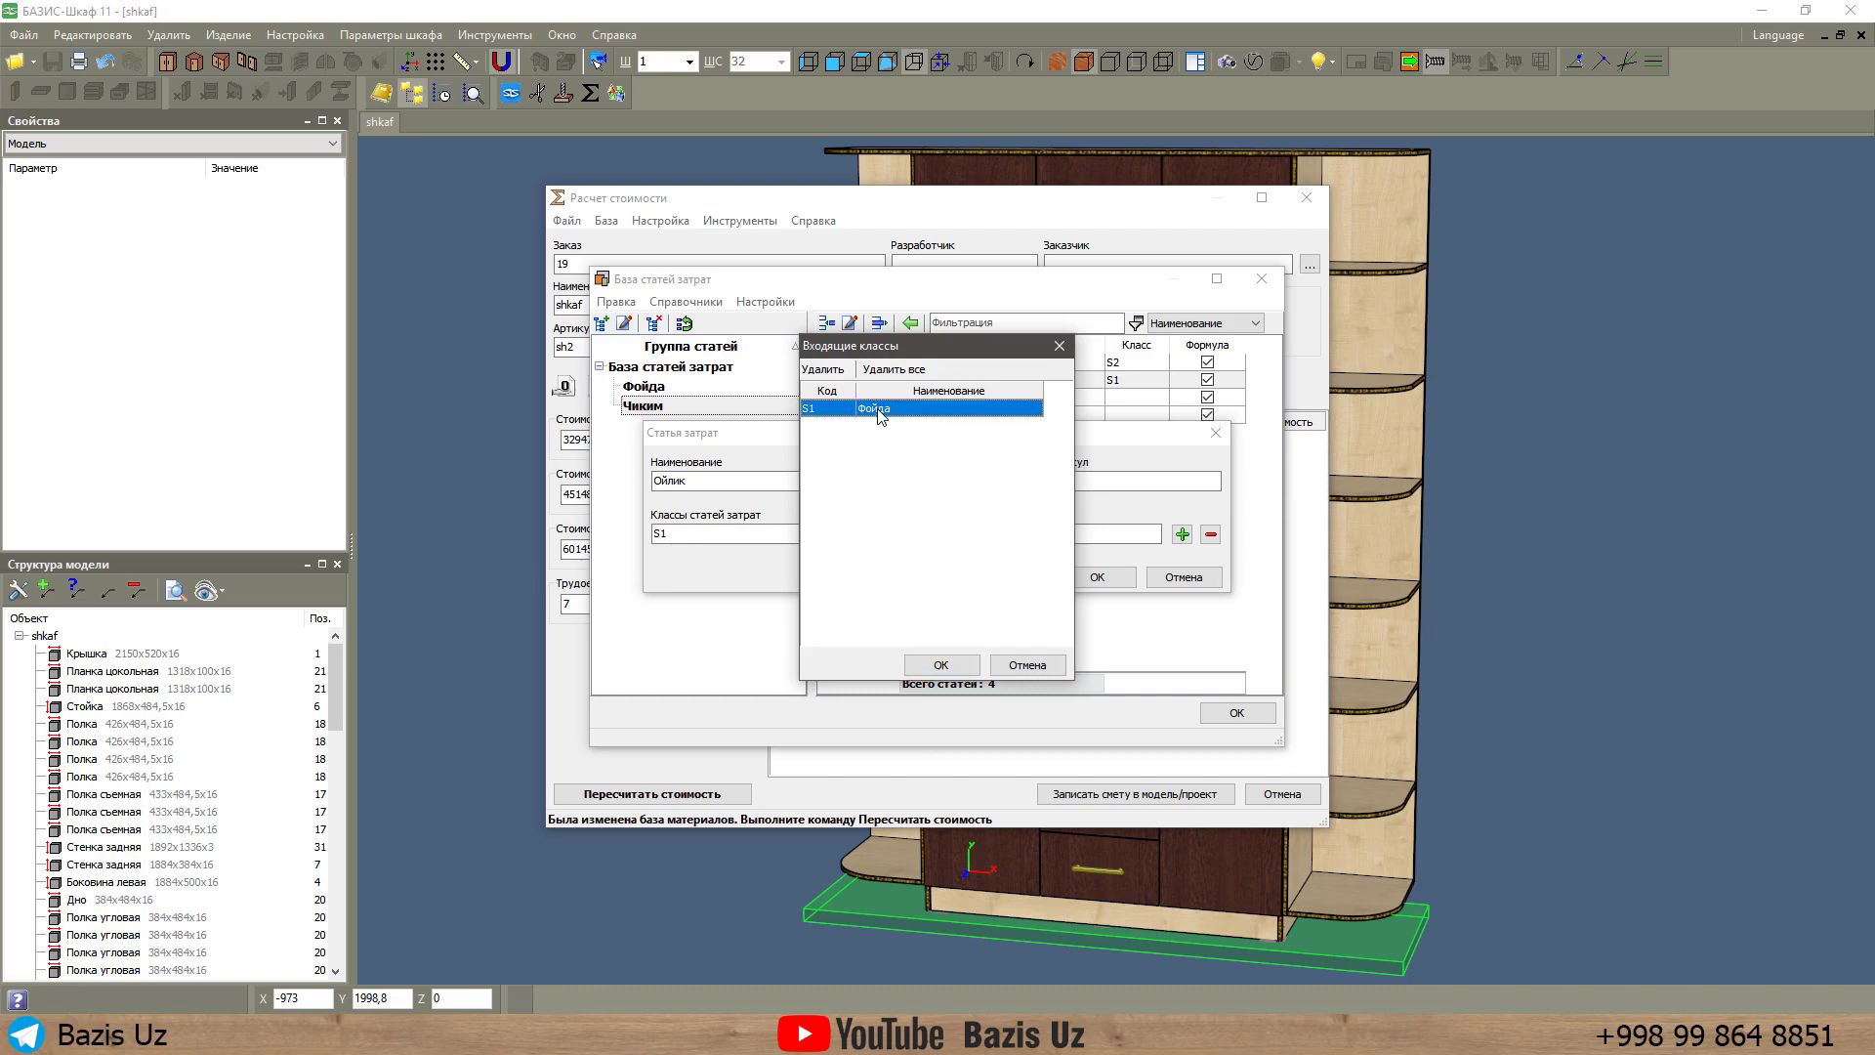
{"action": "left_click", "coordinate": [894, 369]}
{"action": "left_click", "coordinate": [940, 665]}
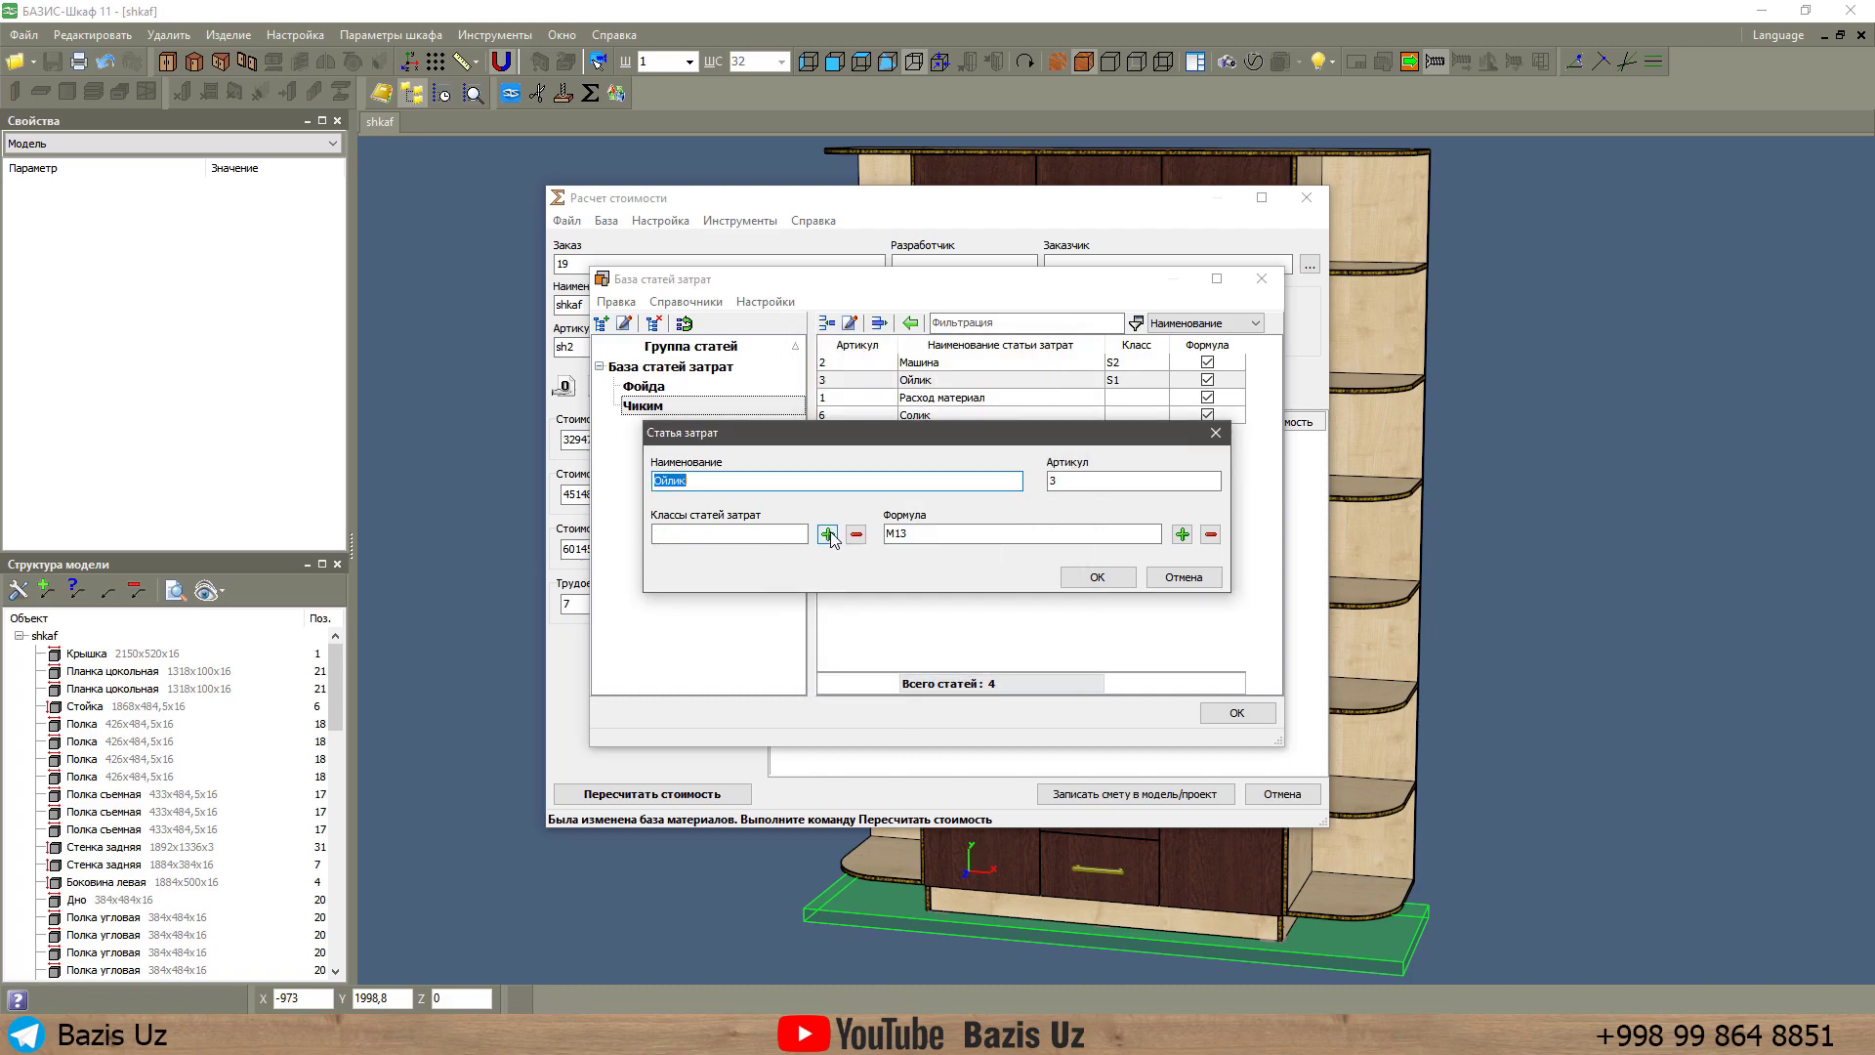
{"action": "left_click", "coordinate": [828, 534]}
{"action": "double_click", "coordinate": [1036, 381]}
Check the M13 (Квадрат) variable in the "Ойлик" formula, then save the item and close the cost item database.
{"action": "left_click", "coordinate": [1181, 535]}
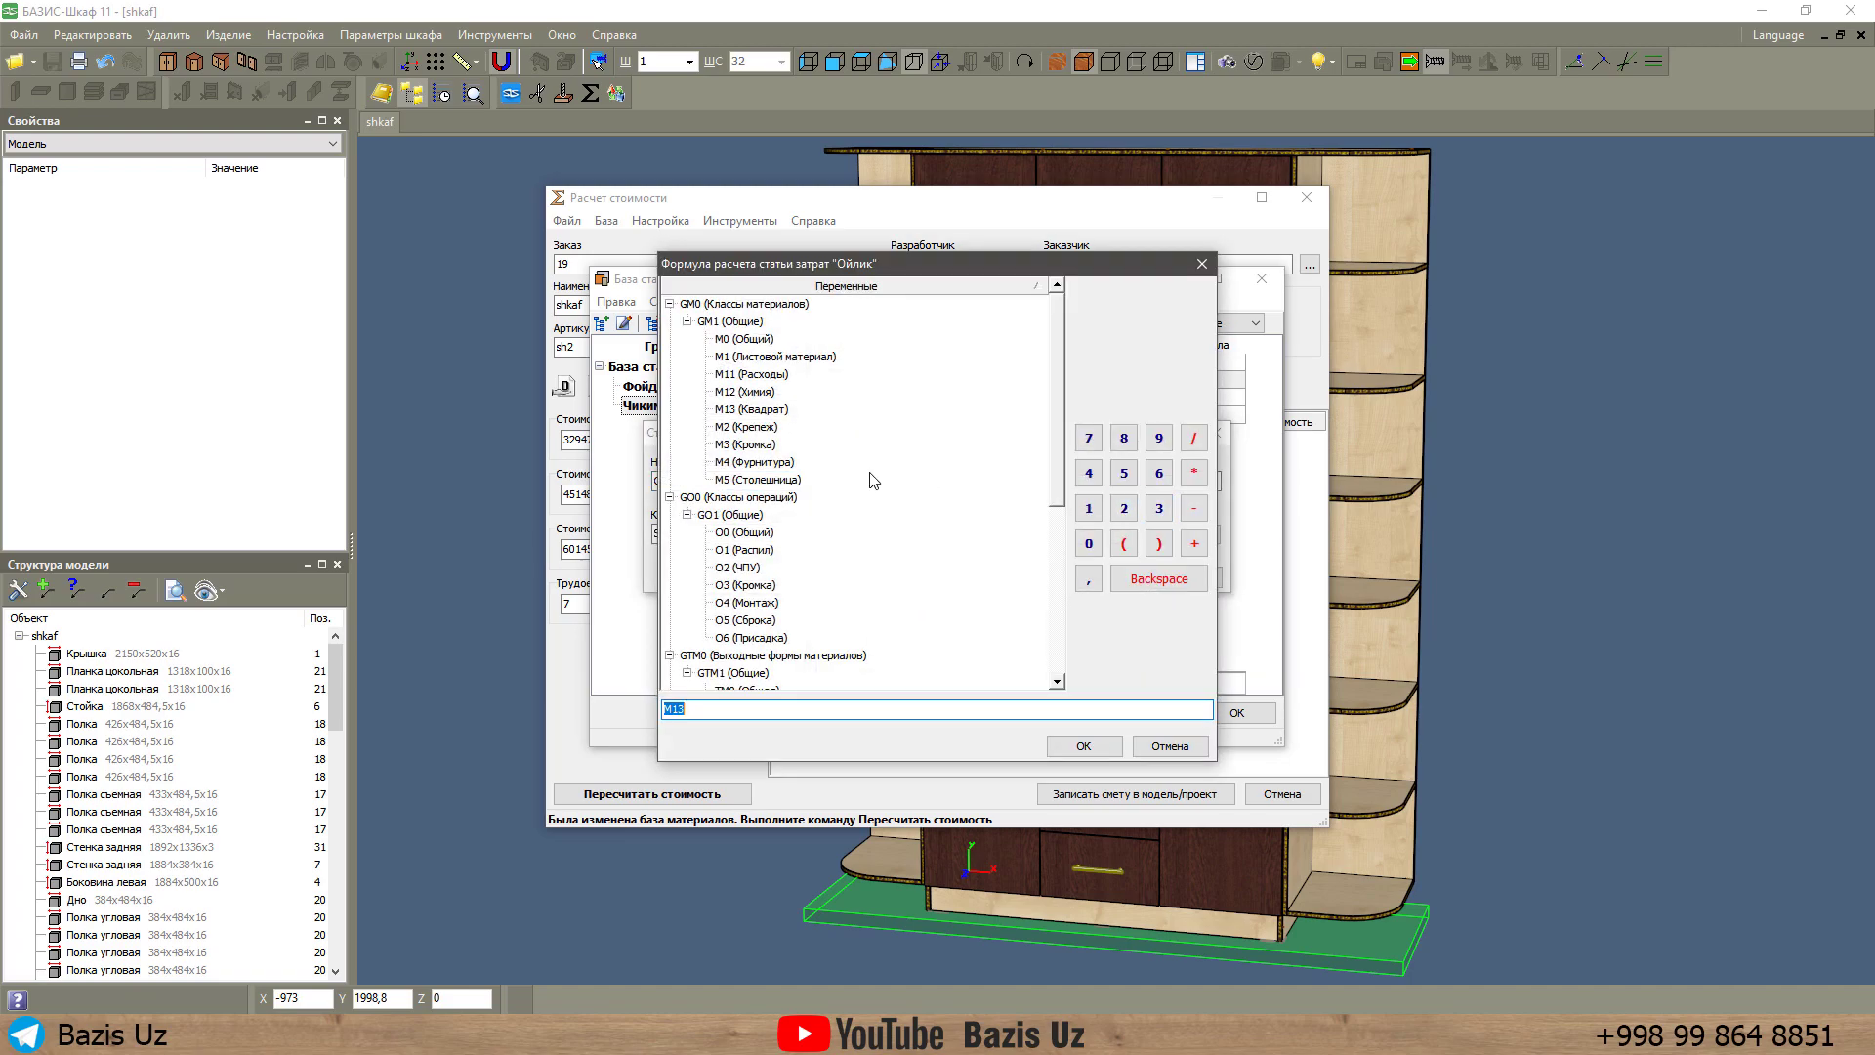
{"action": "scroll", "coordinate": [746, 674], "scroll_direction": "down", "scroll_amount": 3}
{"action": "scroll", "coordinate": [776, 557], "scroll_direction": "up", "scroll_amount": 3}
{"action": "left_click", "coordinate": [725, 410]}
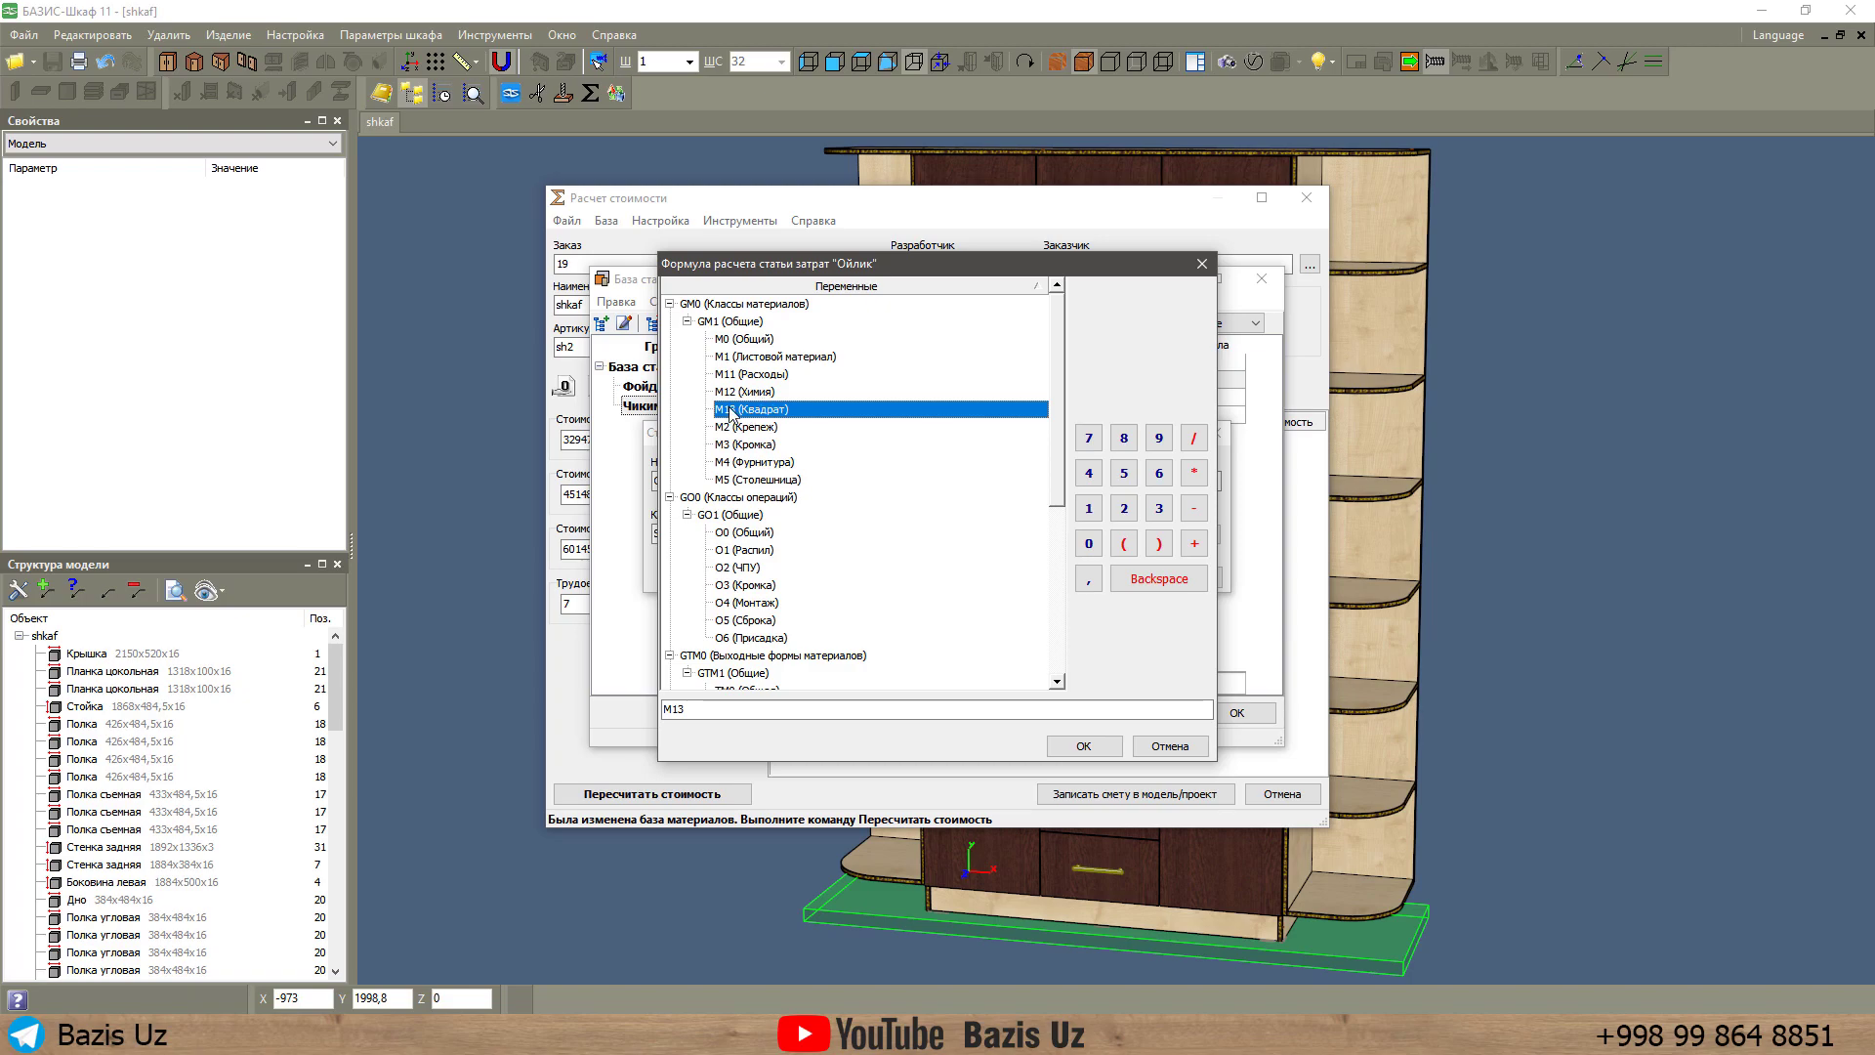
{"action": "left_click", "coordinate": [1084, 747]}
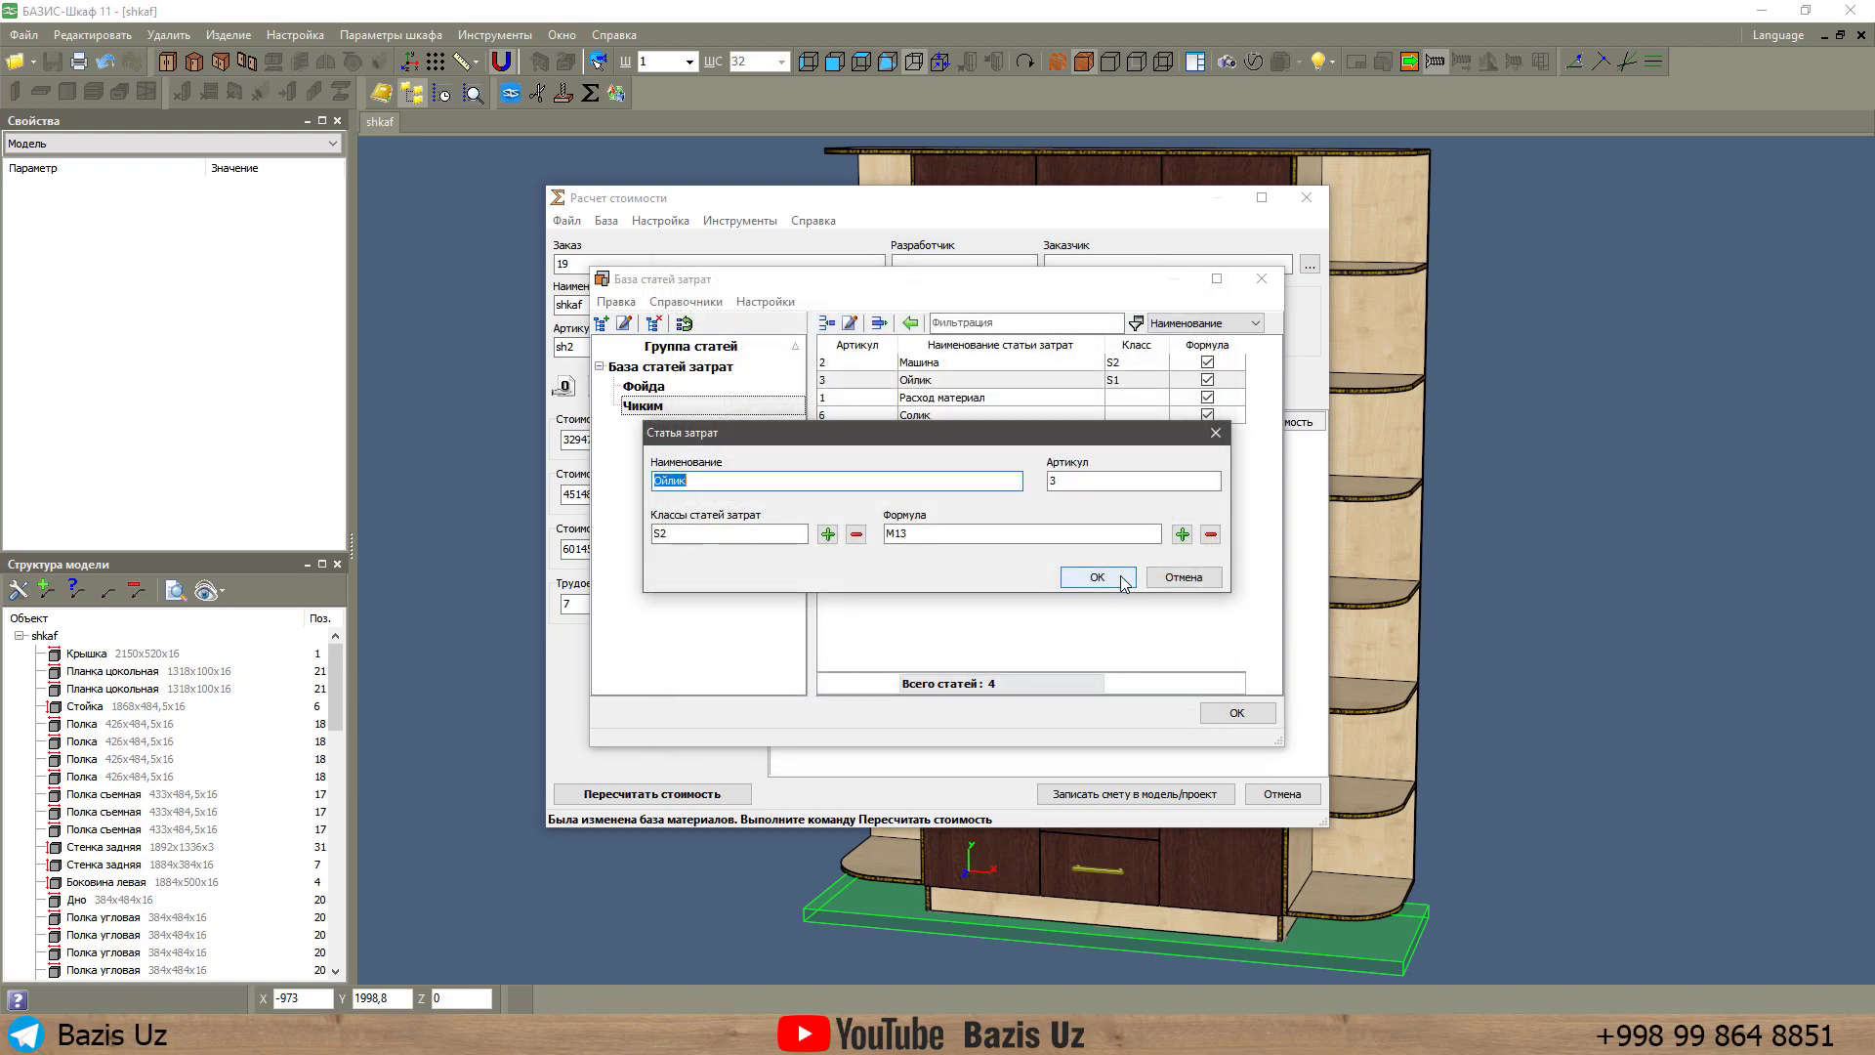
{"action": "left_click", "coordinate": [1119, 580]}
{"action": "left_click", "coordinate": [1237, 714]}
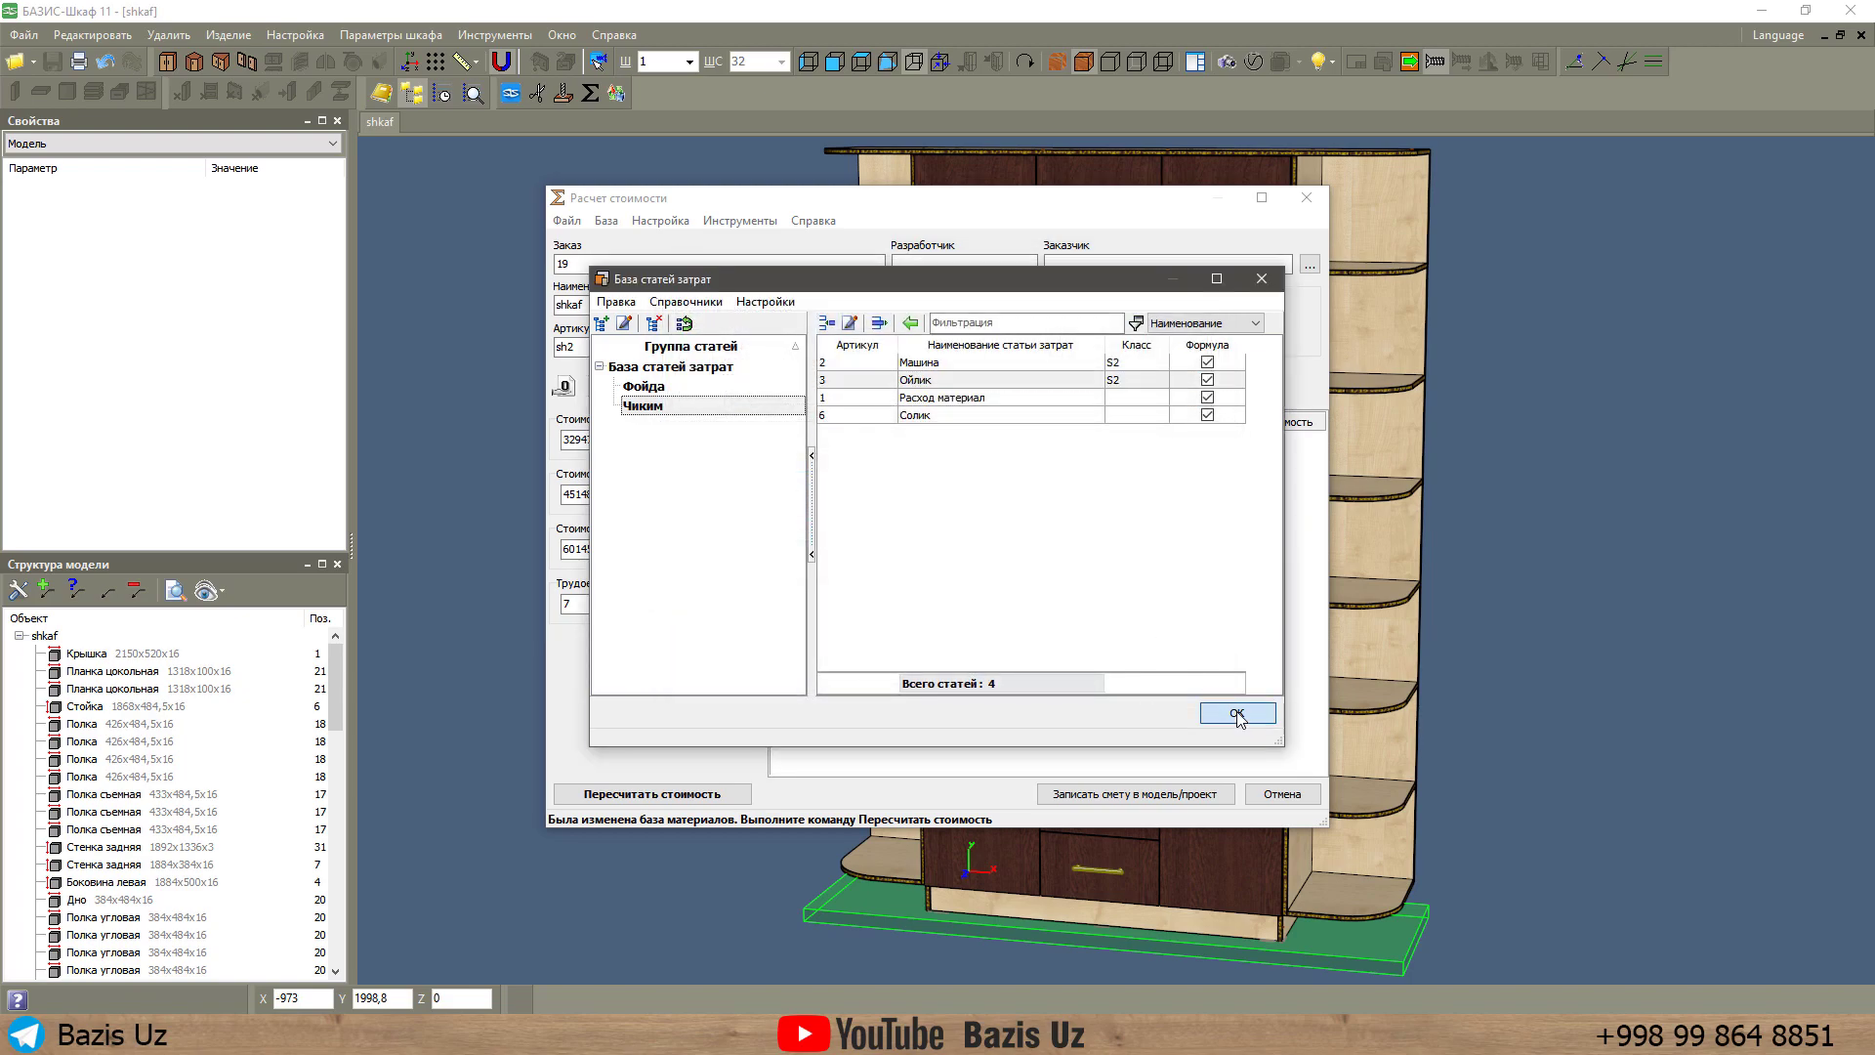
Open the "Общий квадрат" material in the material database and examine the M1 (Листовой материал) and M13 (Квадрат) classes.
{"action": "left_click", "coordinate": [605, 221]}
{"action": "left_click", "coordinate": [656, 243]}
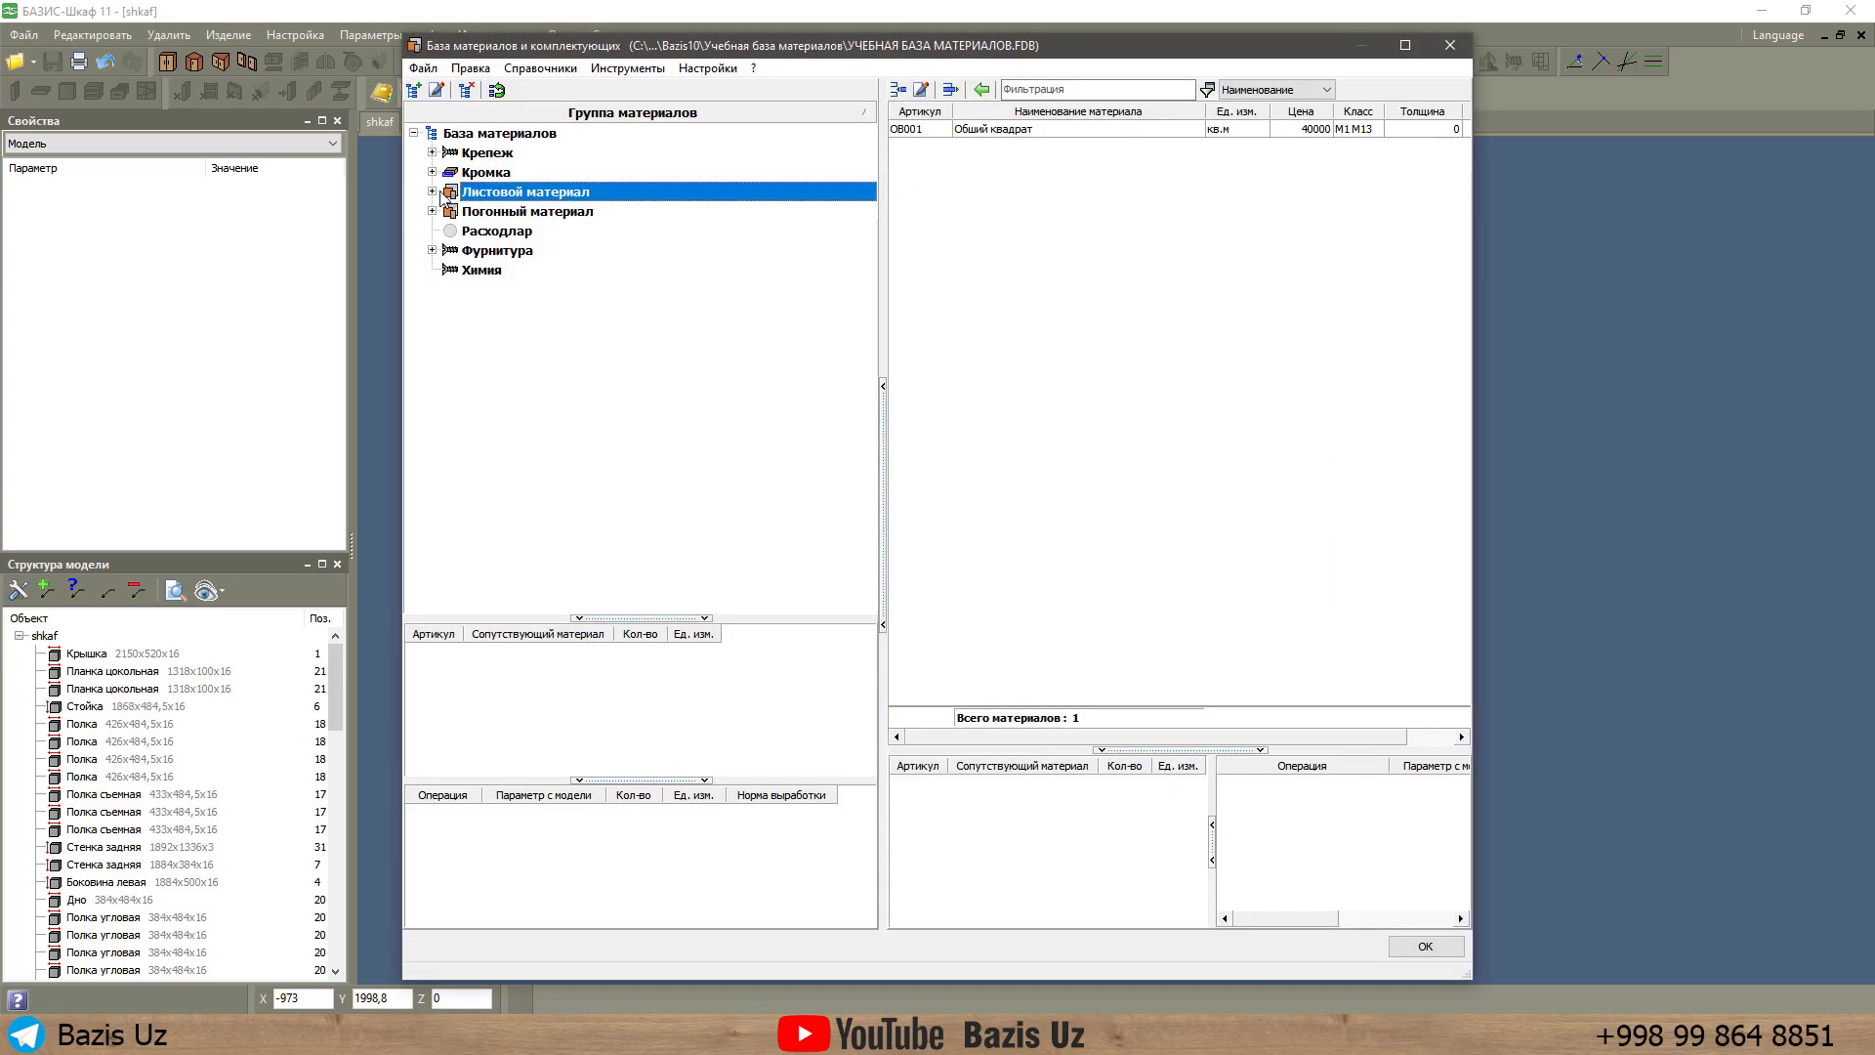
{"action": "double_click", "coordinate": [1006, 130]}
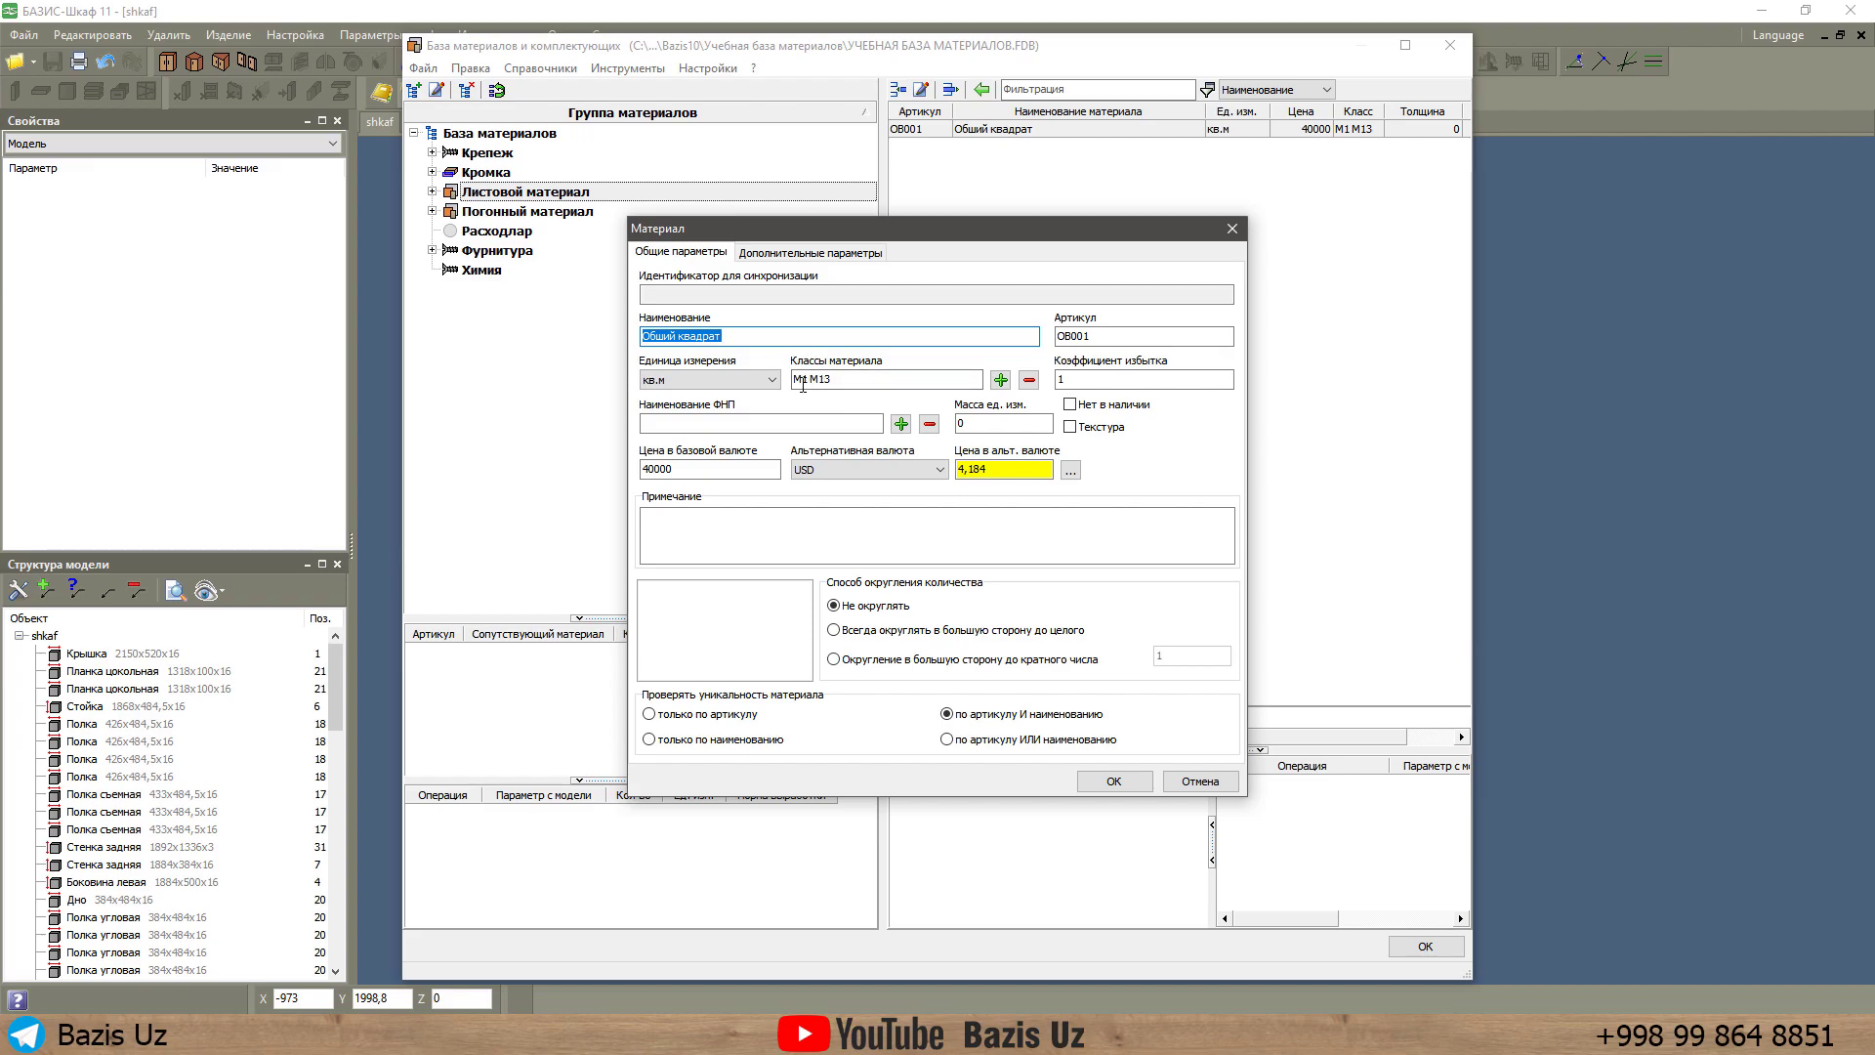
{"action": "left_click", "coordinate": [1001, 380]}
{"action": "left_click", "coordinate": [1070, 360]}
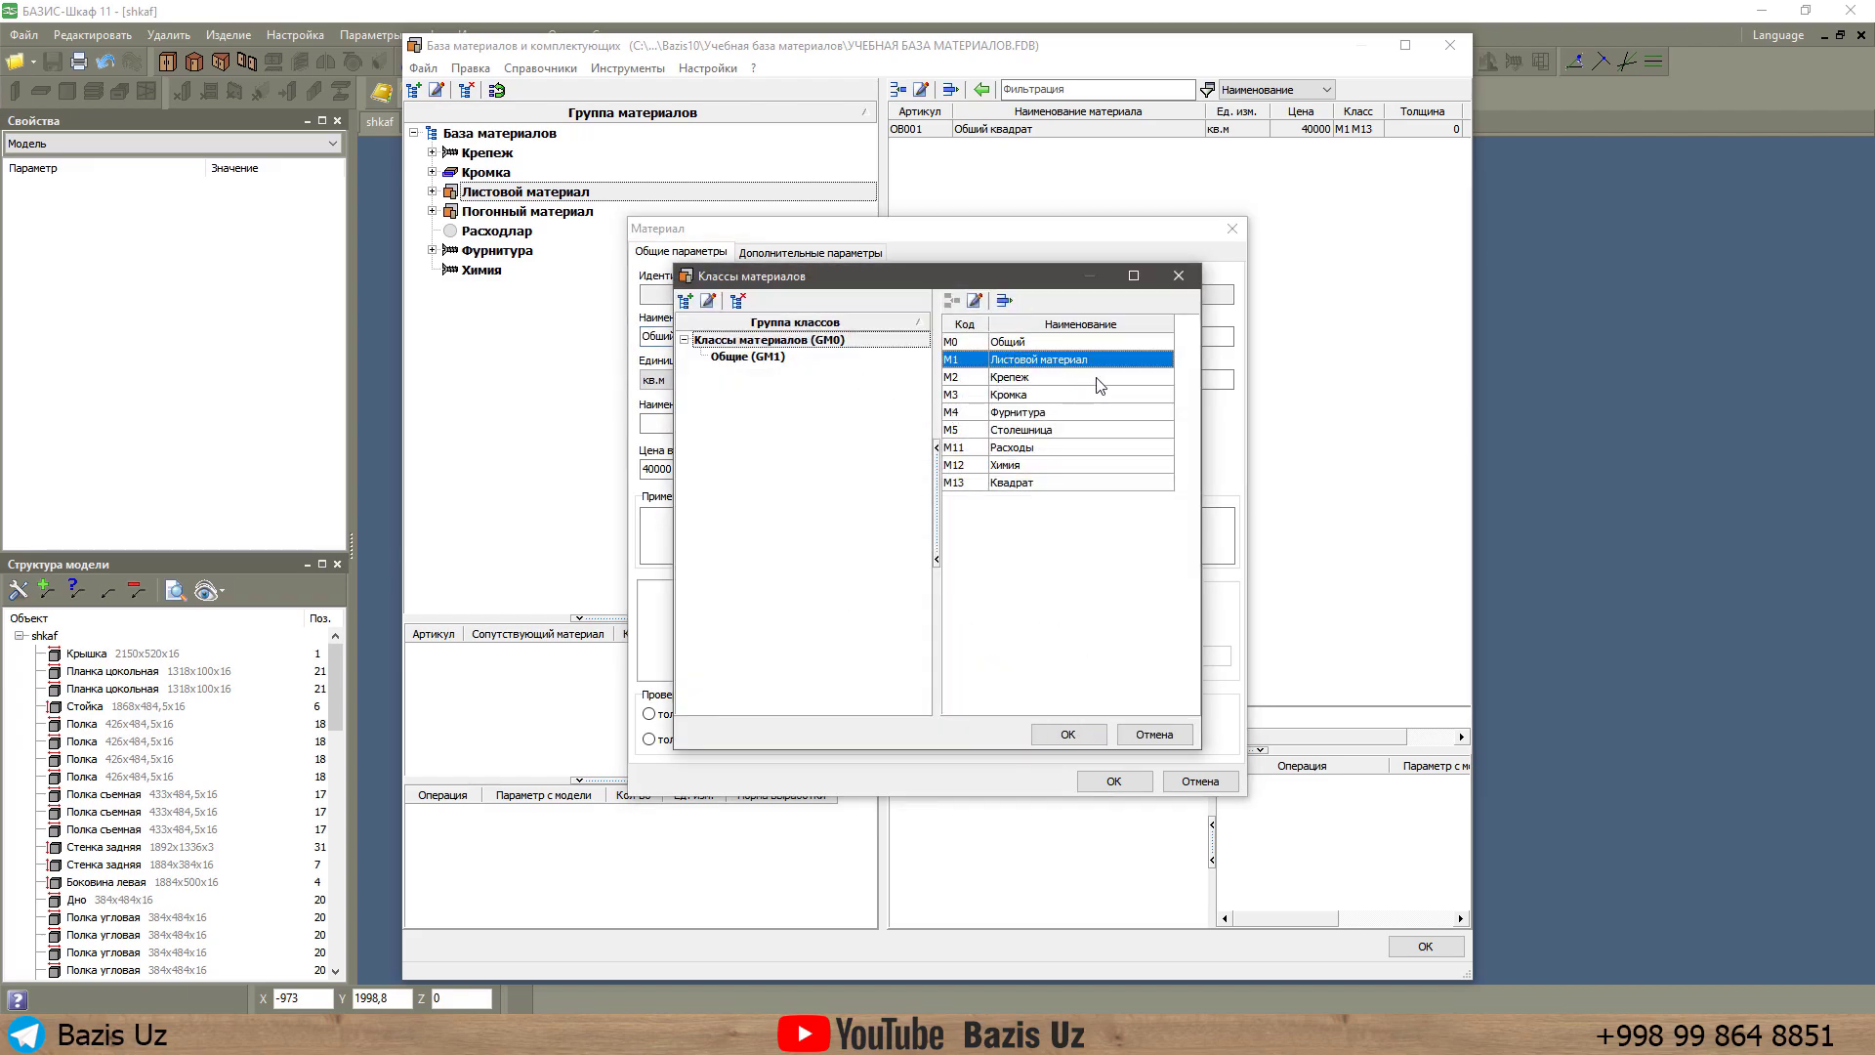
{"action": "left_click", "coordinate": [1027, 484]}
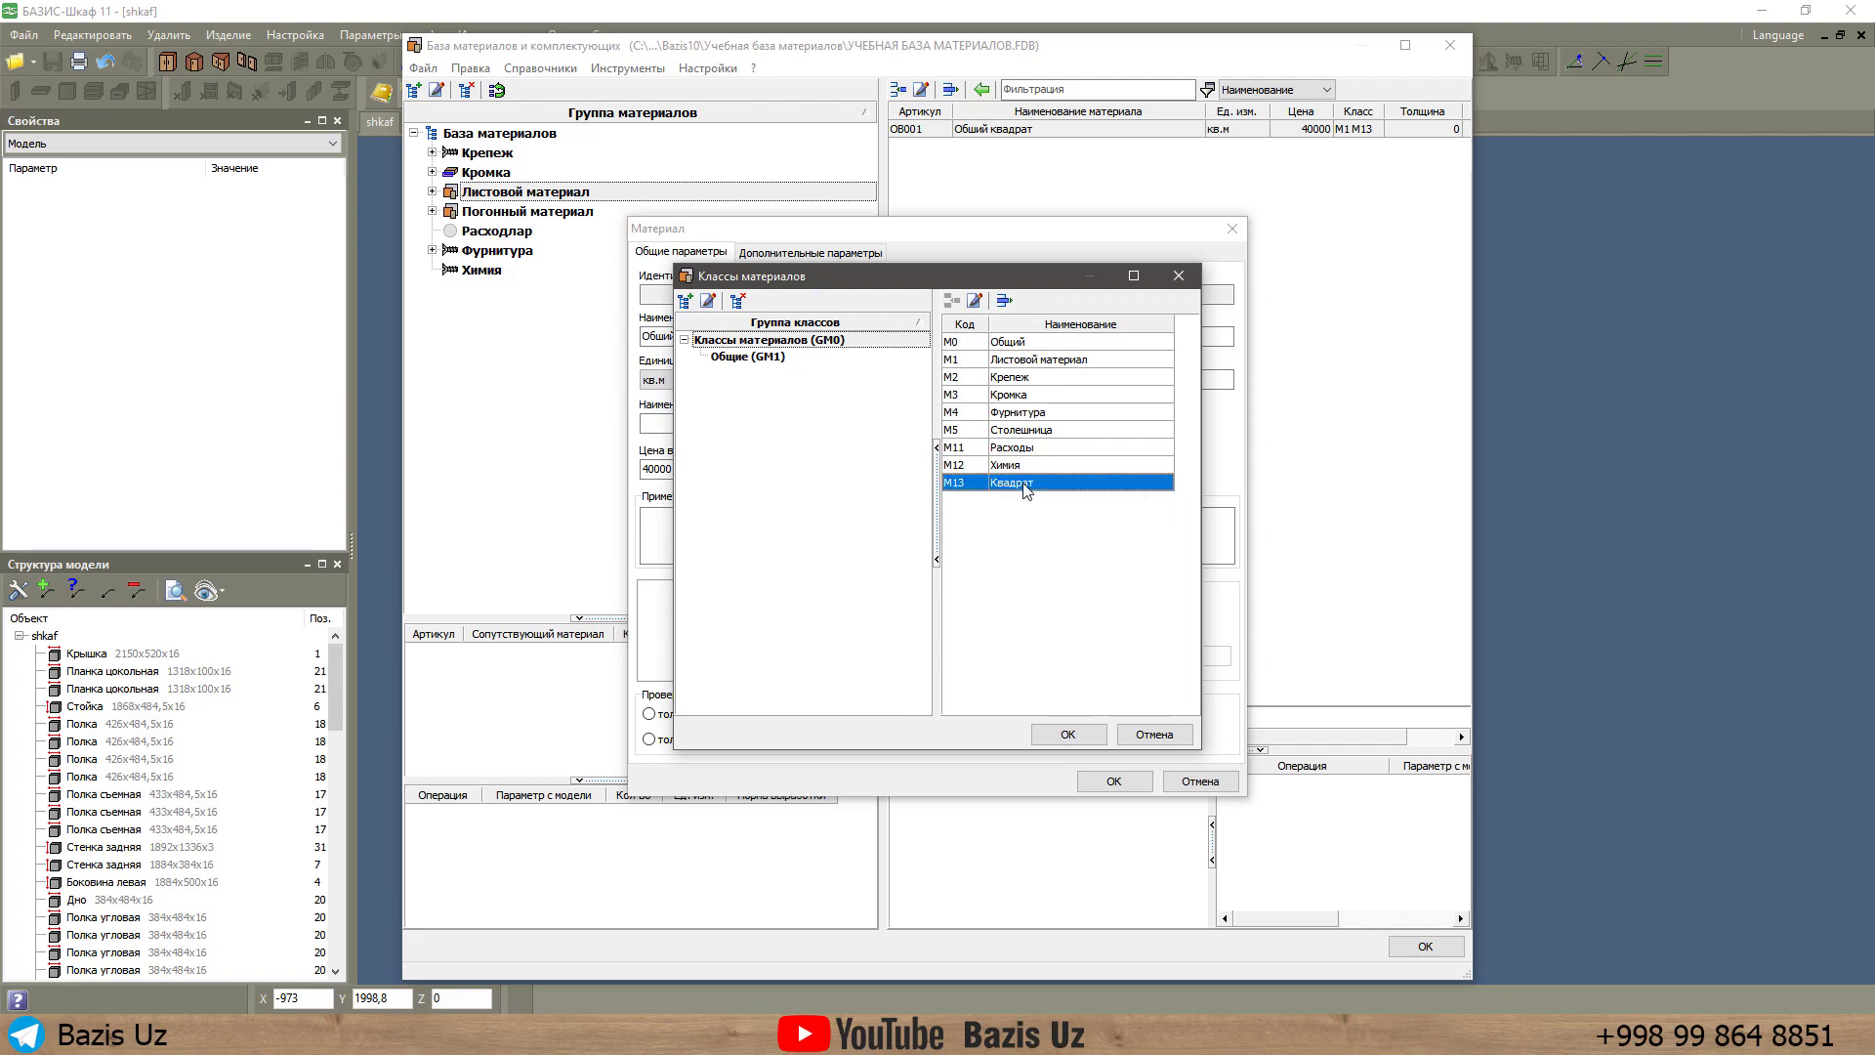
{"action": "left_click", "coordinate": [1178, 278]}
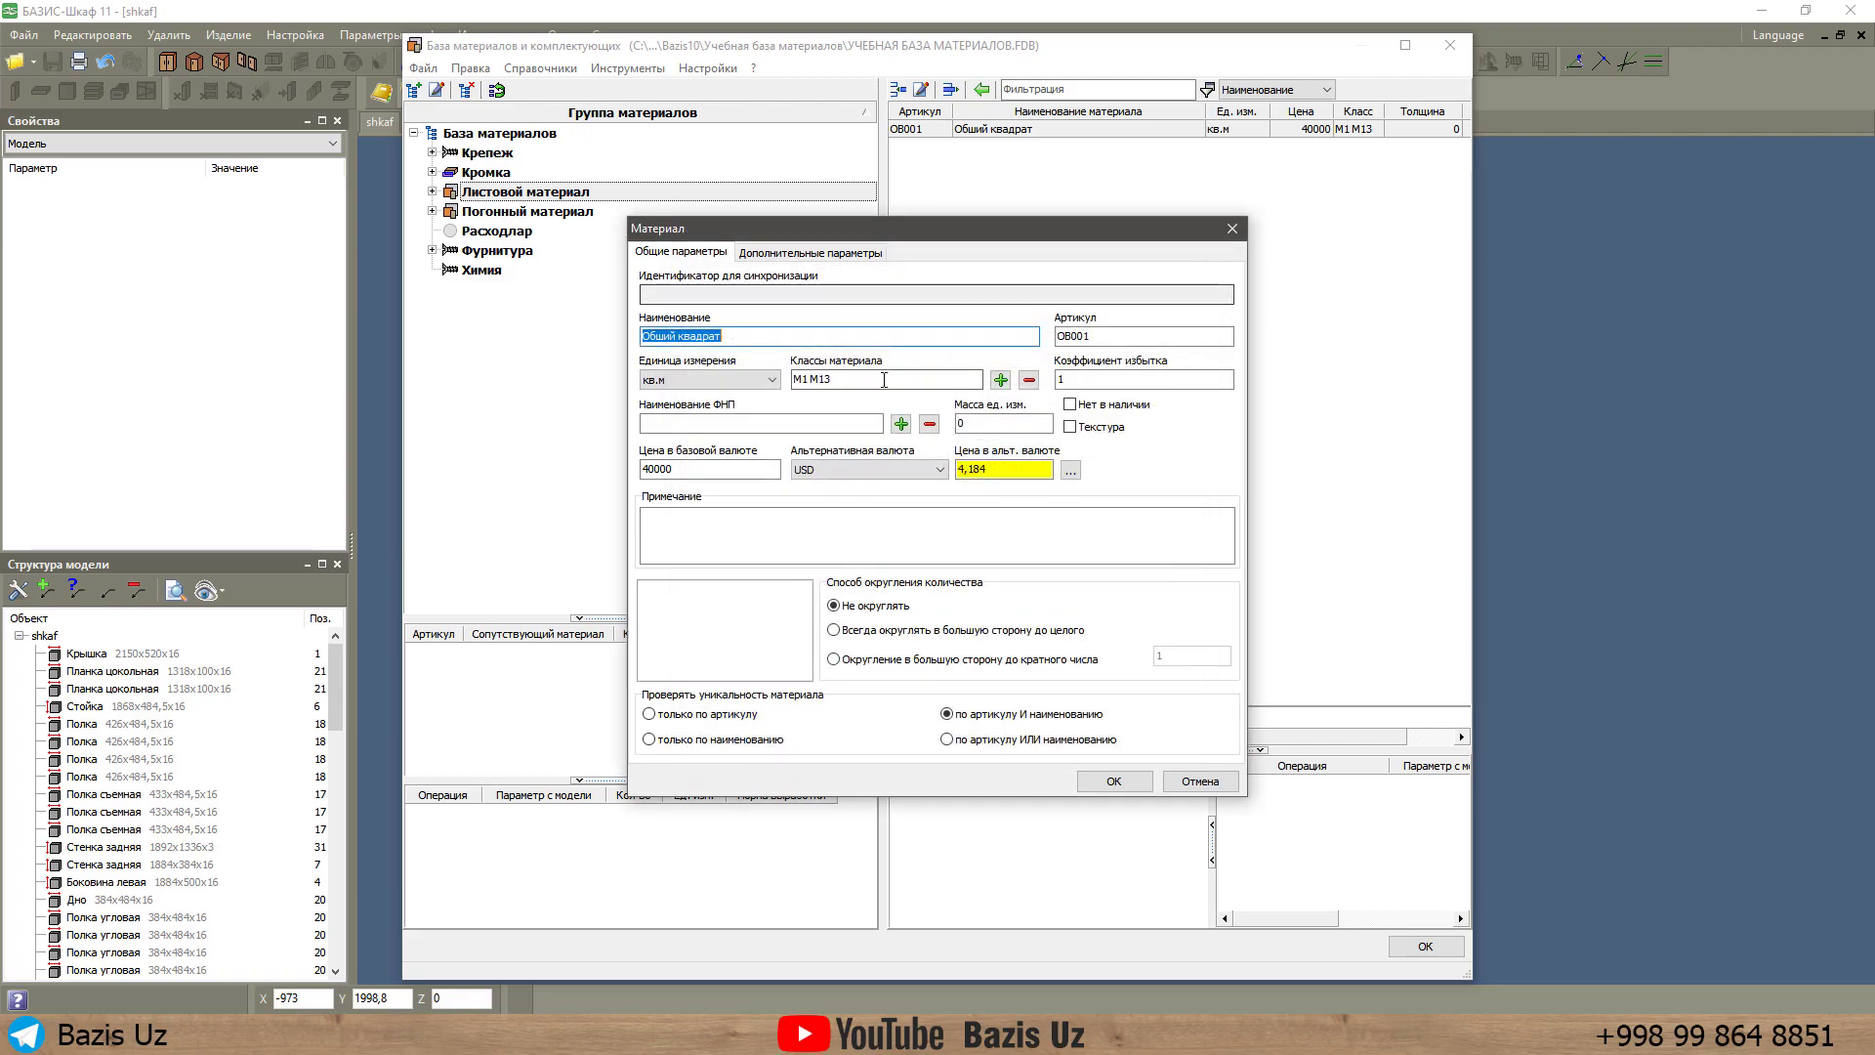
Remove the M1 (Листовой материал) class from the "Общий квадрат" material.
{"action": "left_click", "coordinate": [1028, 379]}
{"action": "left_click", "coordinate": [881, 410]}
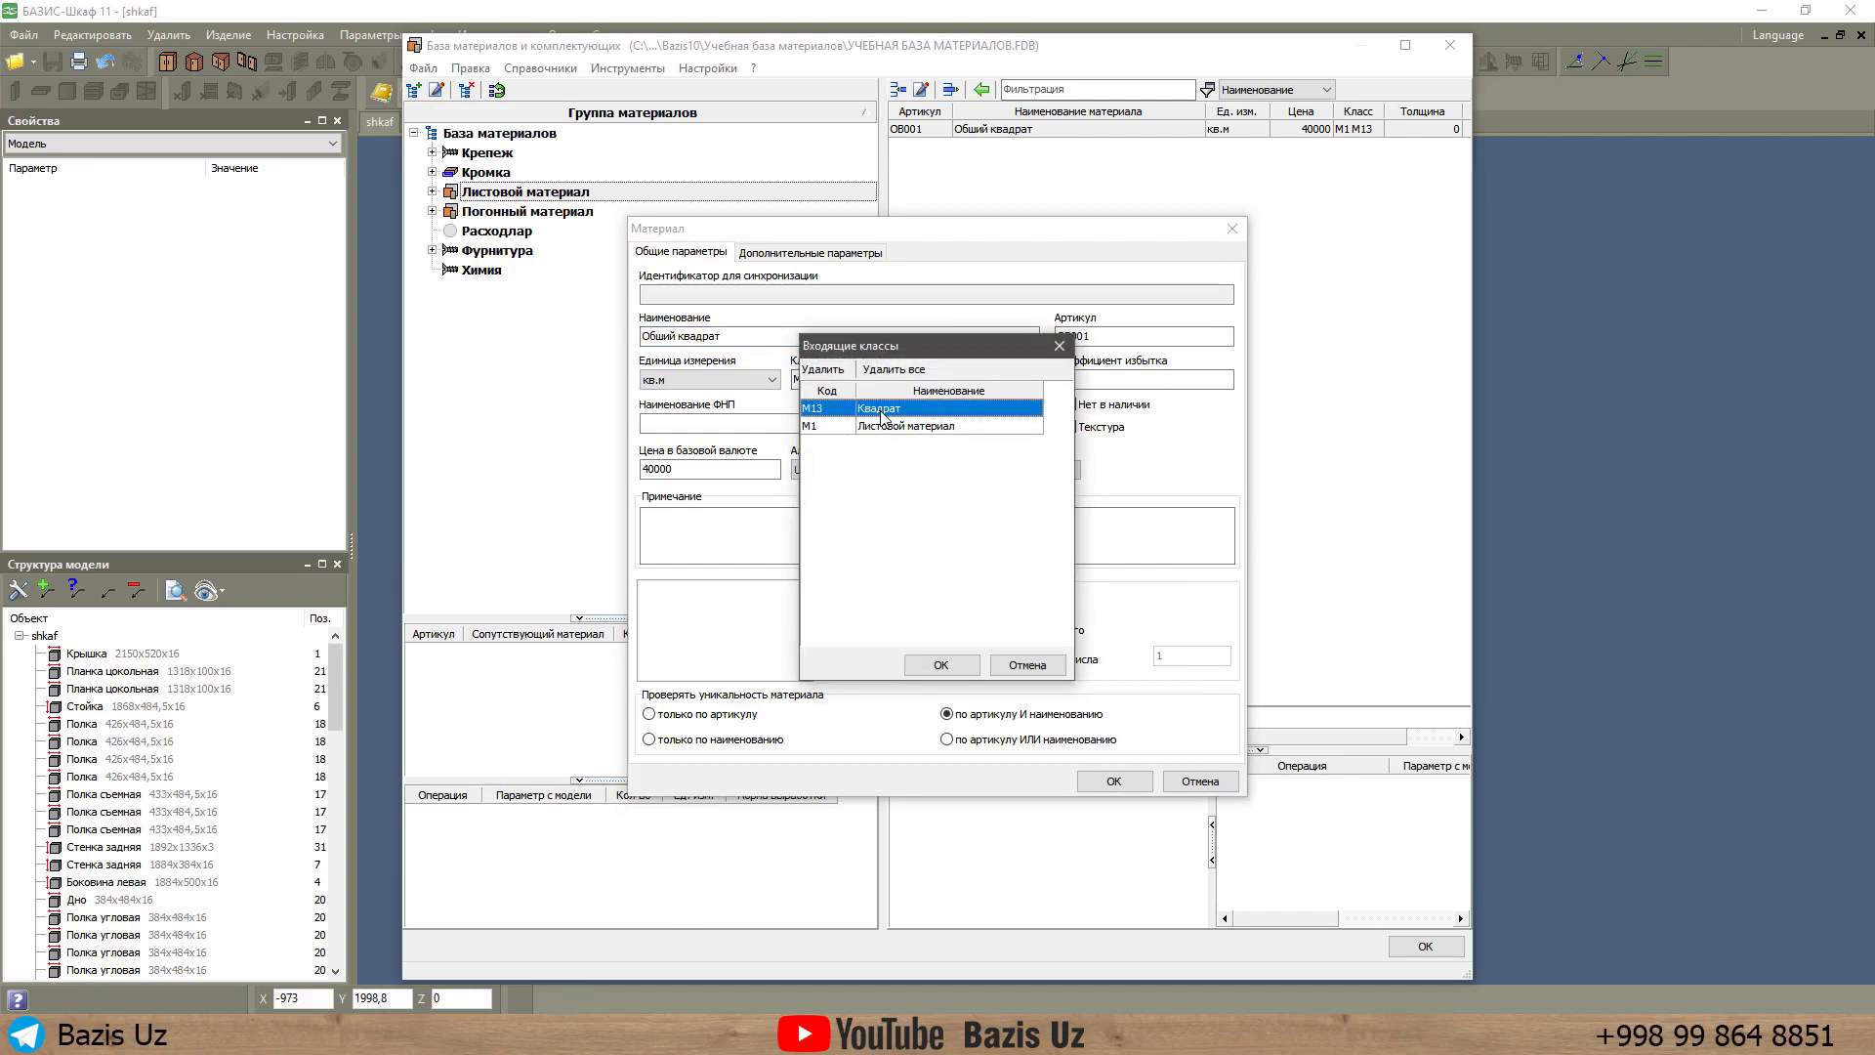
{"action": "left_click", "coordinate": [899, 427]}
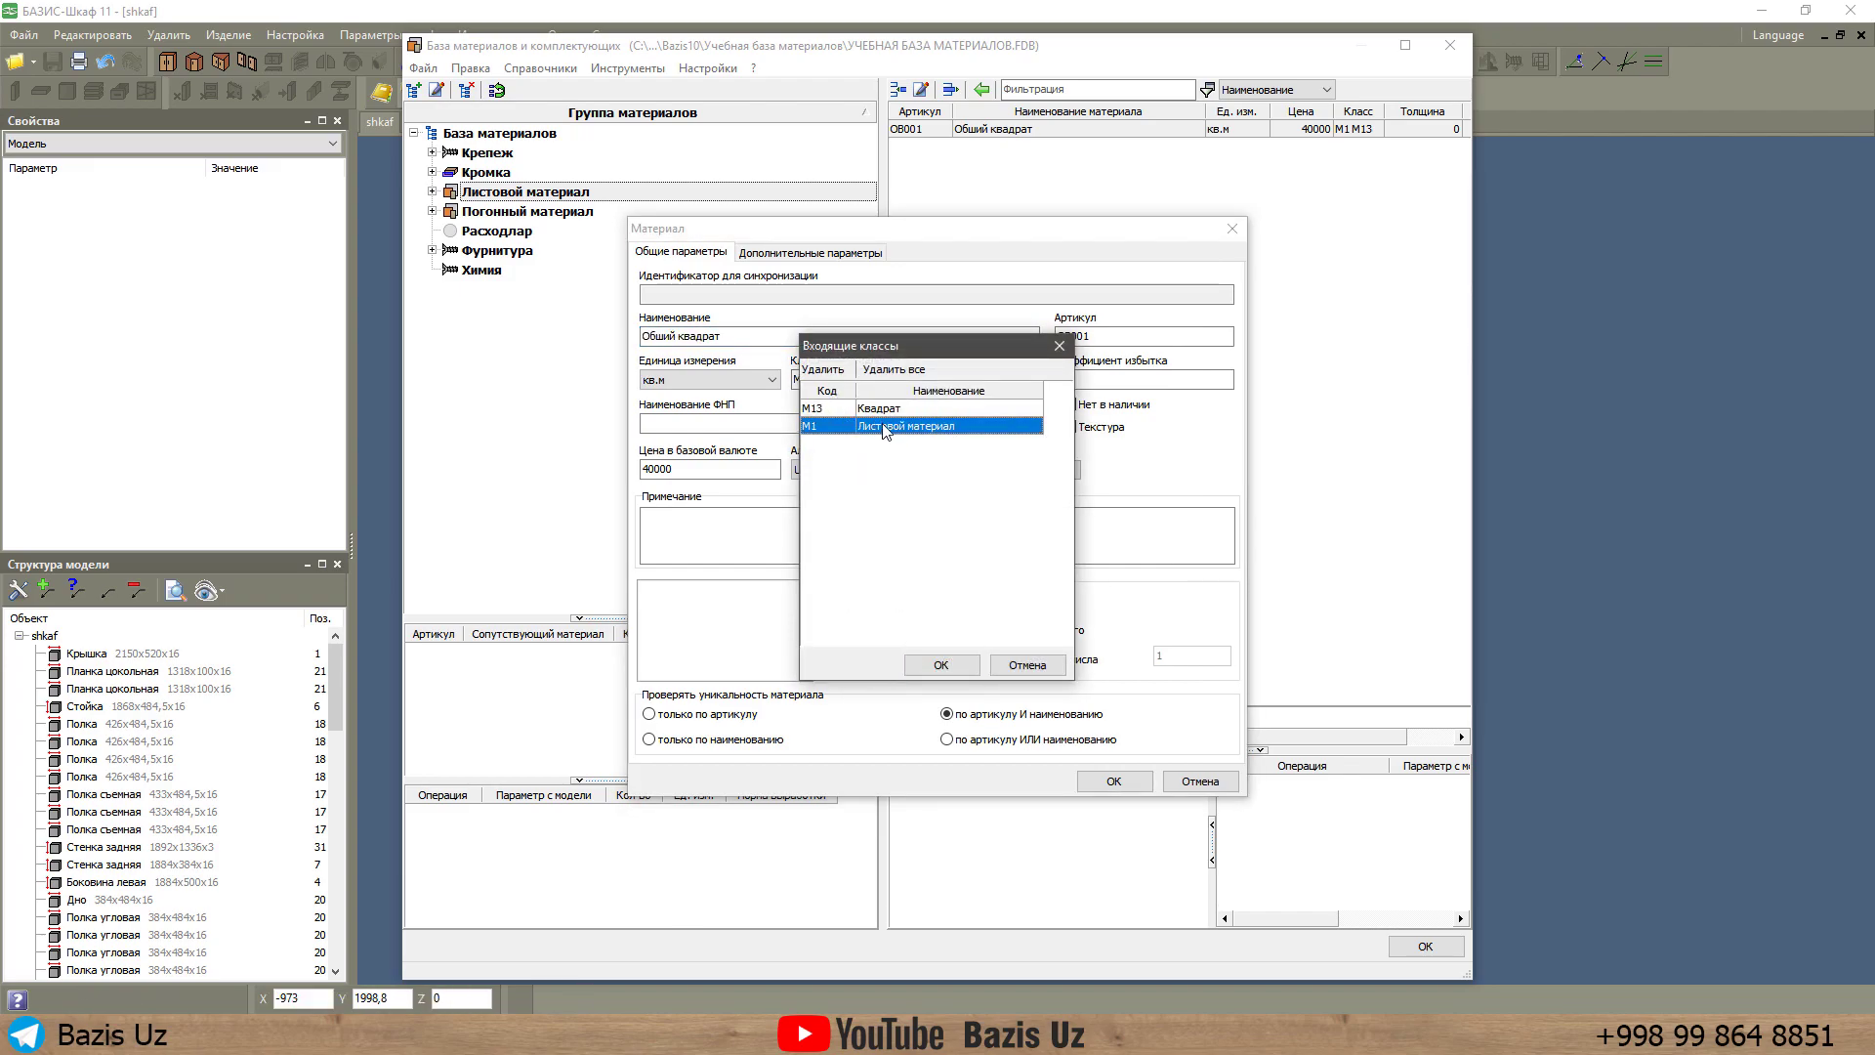
{"action": "left_click", "coordinate": [822, 369]}
{"action": "left_click", "coordinate": [939, 665]}
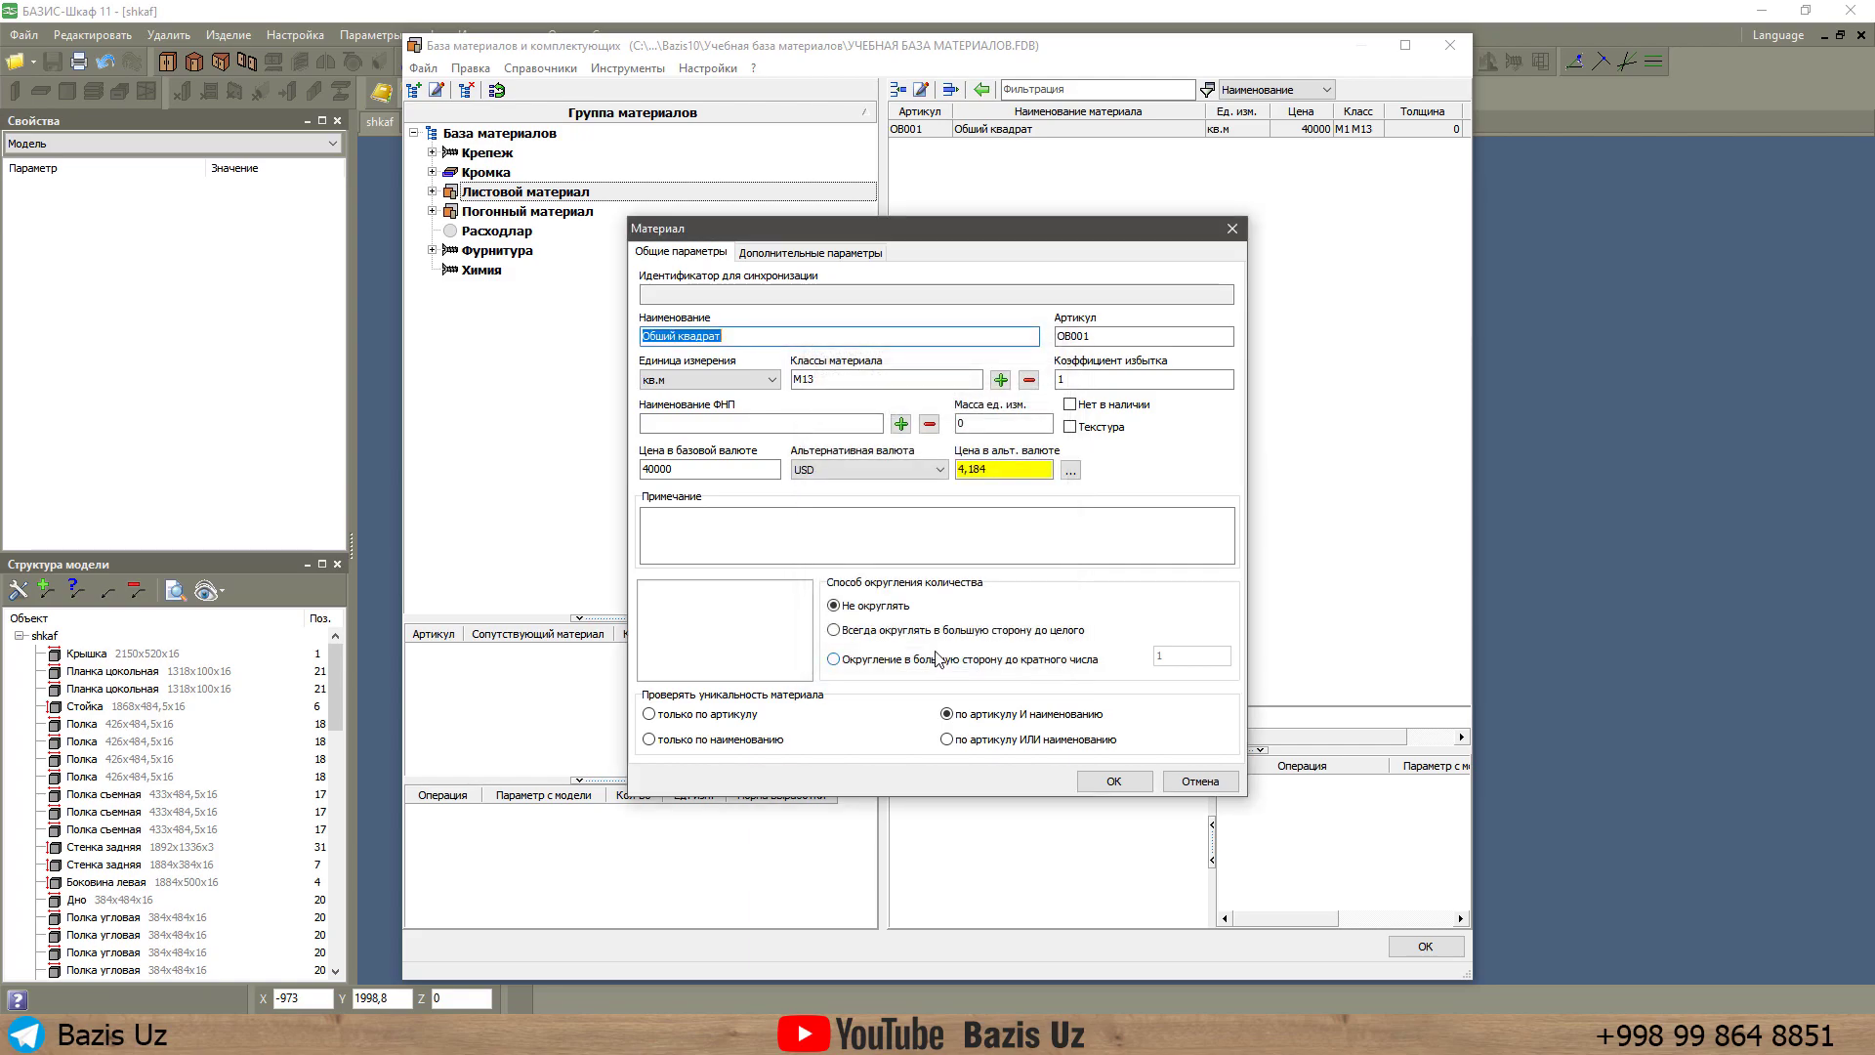
Add the M0 (Общий) class to the "Общий квадрат" material, then save it and close the material database.
{"action": "left_click", "coordinate": [1001, 380]}
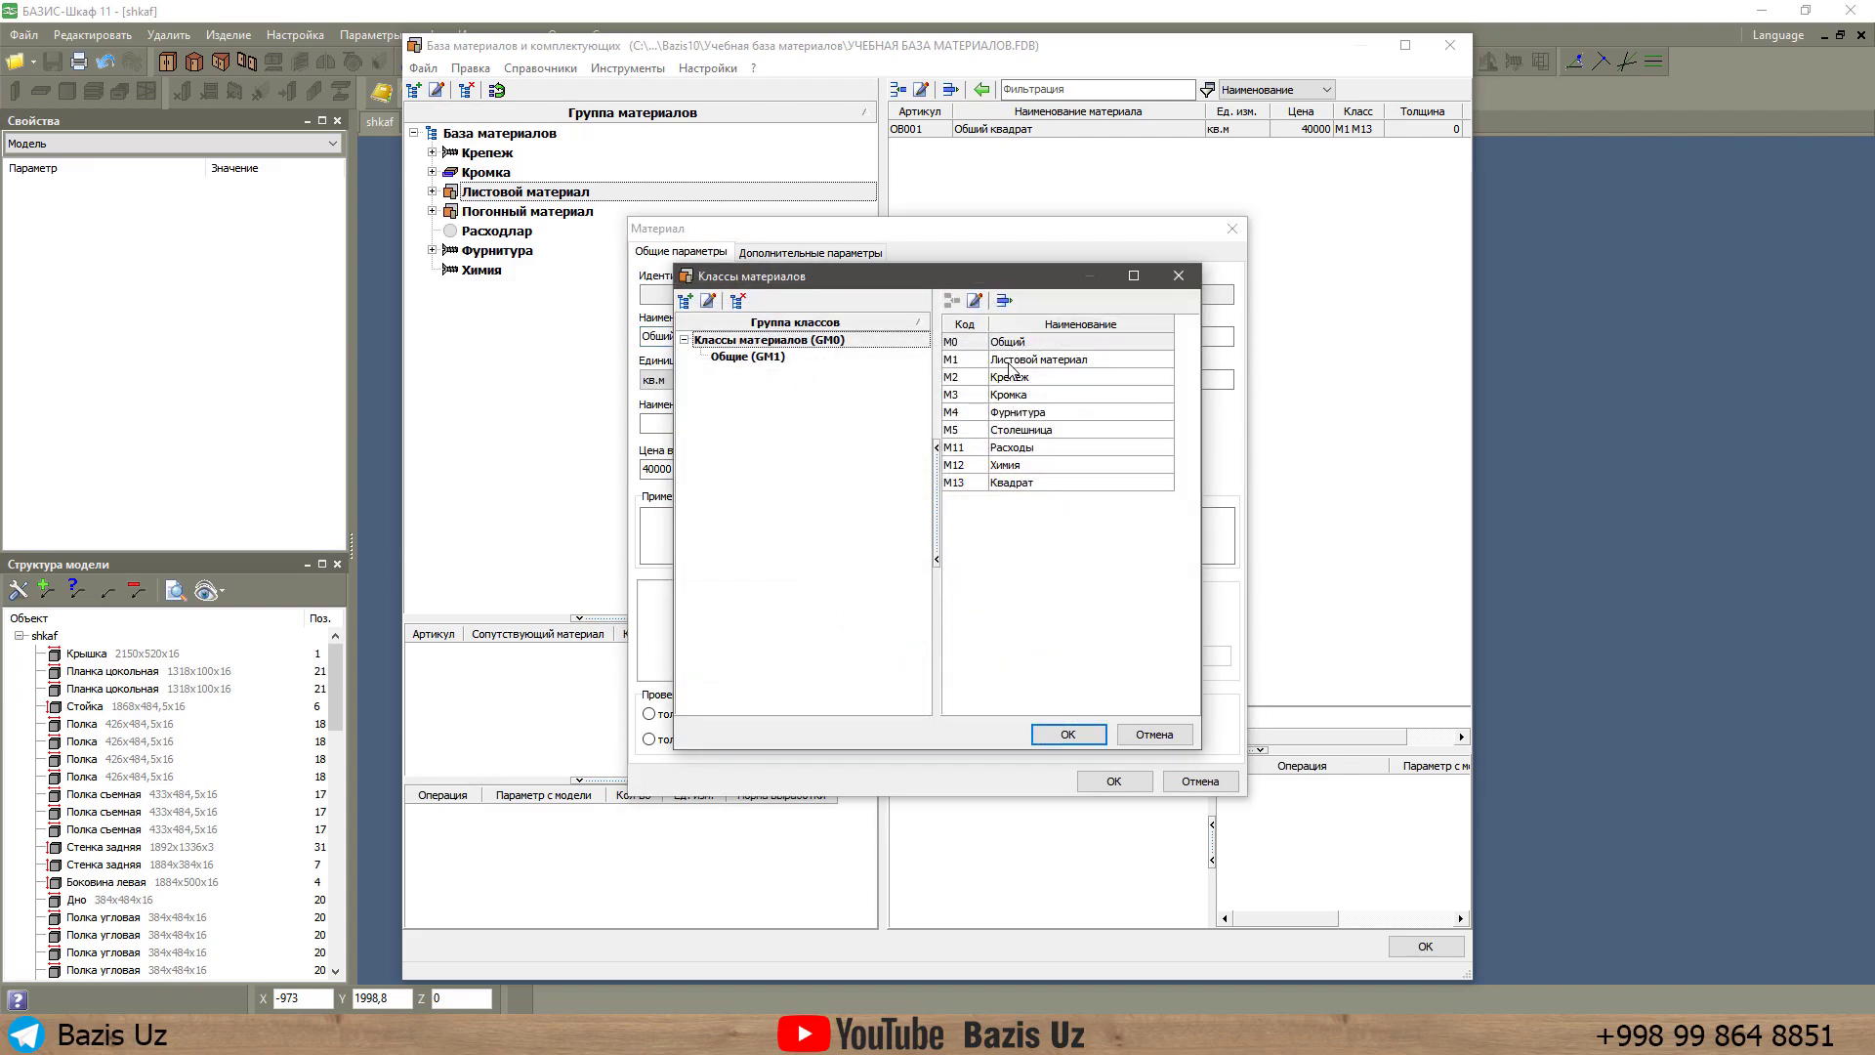
{"action": "left_click", "coordinate": [1083, 736]}
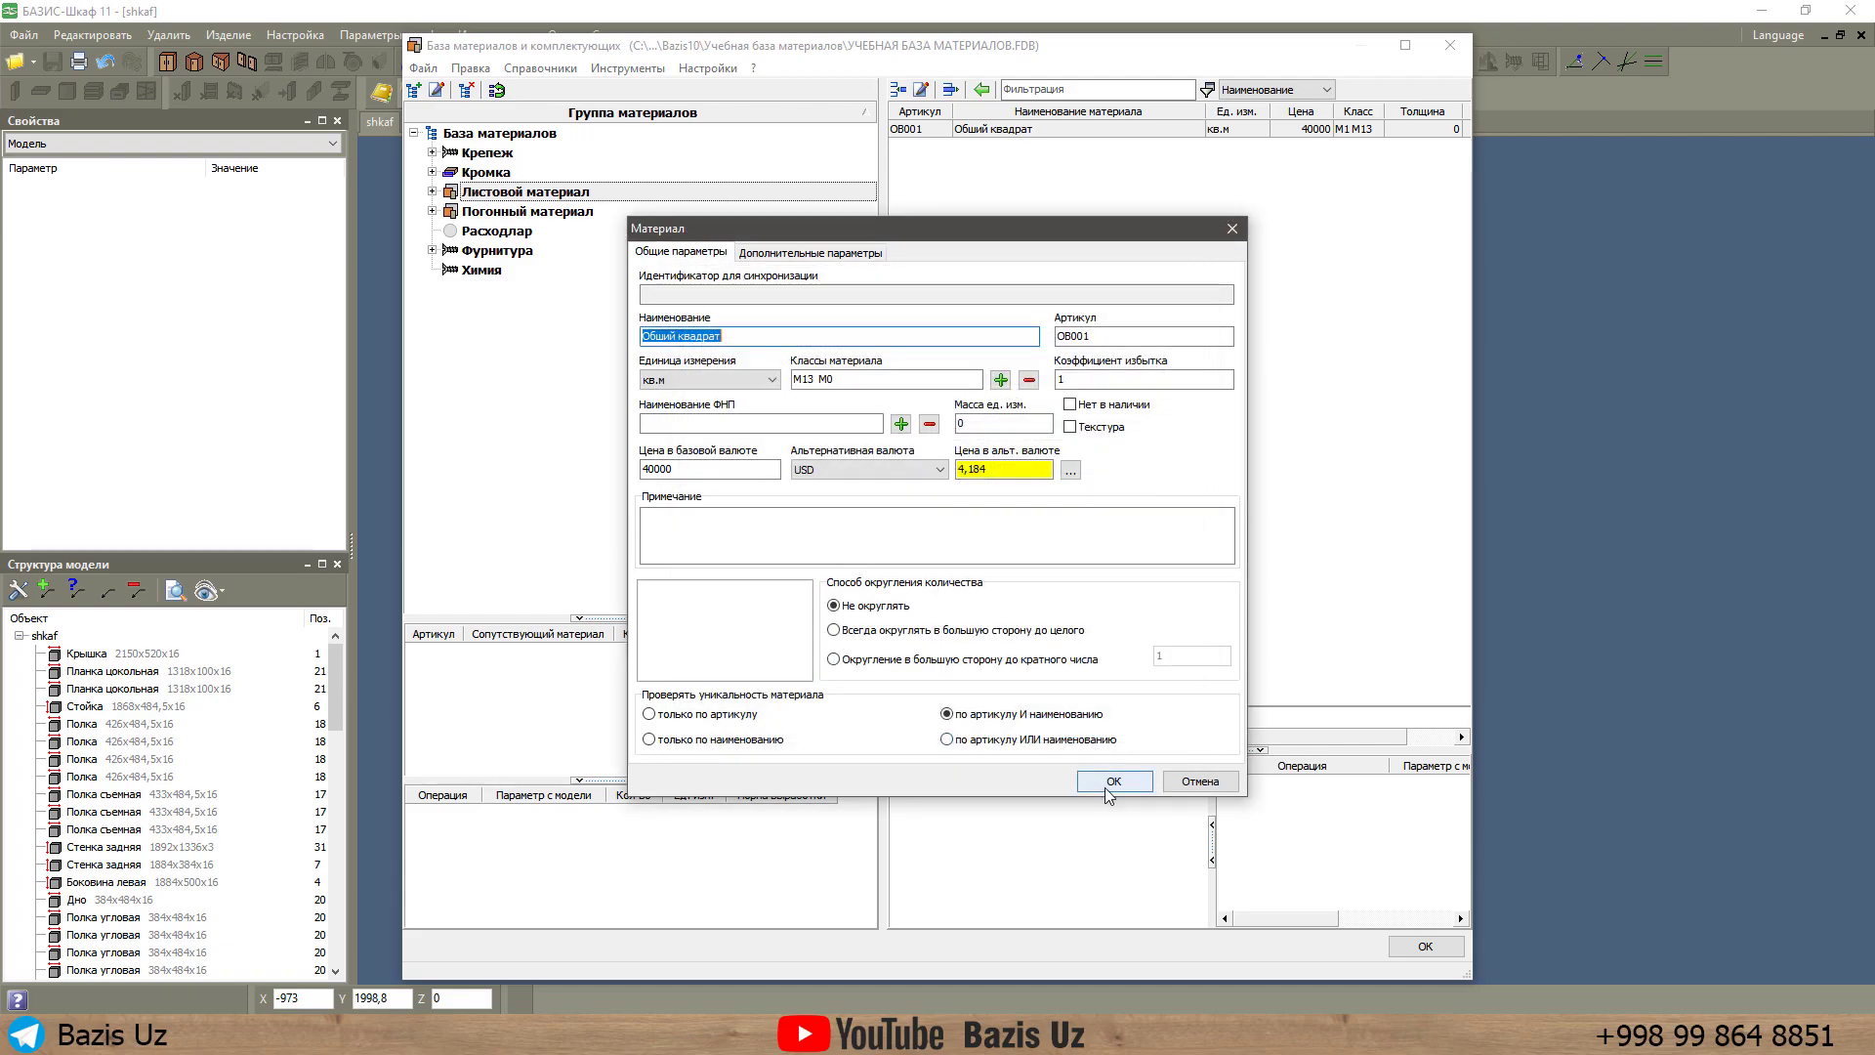
{"action": "left_click", "coordinate": [1104, 787]}
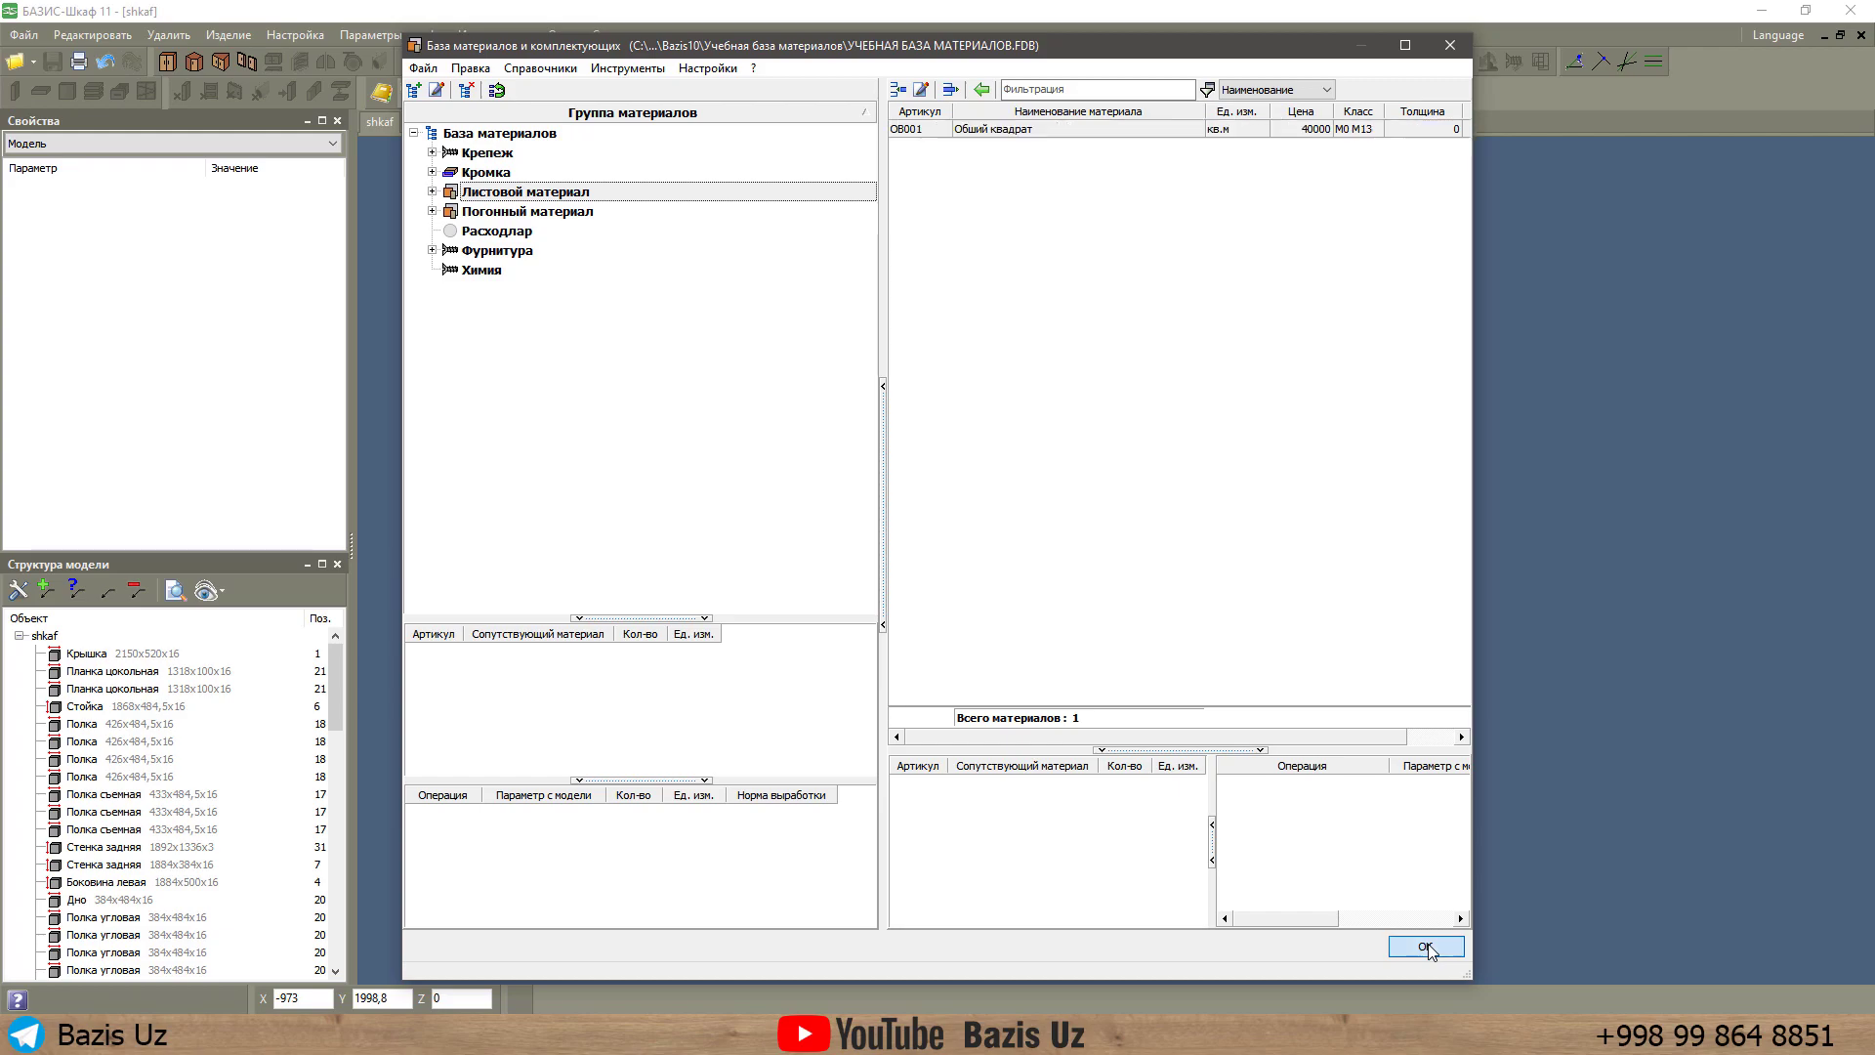
{"action": "left_click", "coordinate": [1426, 946]}
Open the cost item database, assign the "Чиким" class to the "Расход материал" item and save it.
{"action": "left_click", "coordinate": [604, 222]}
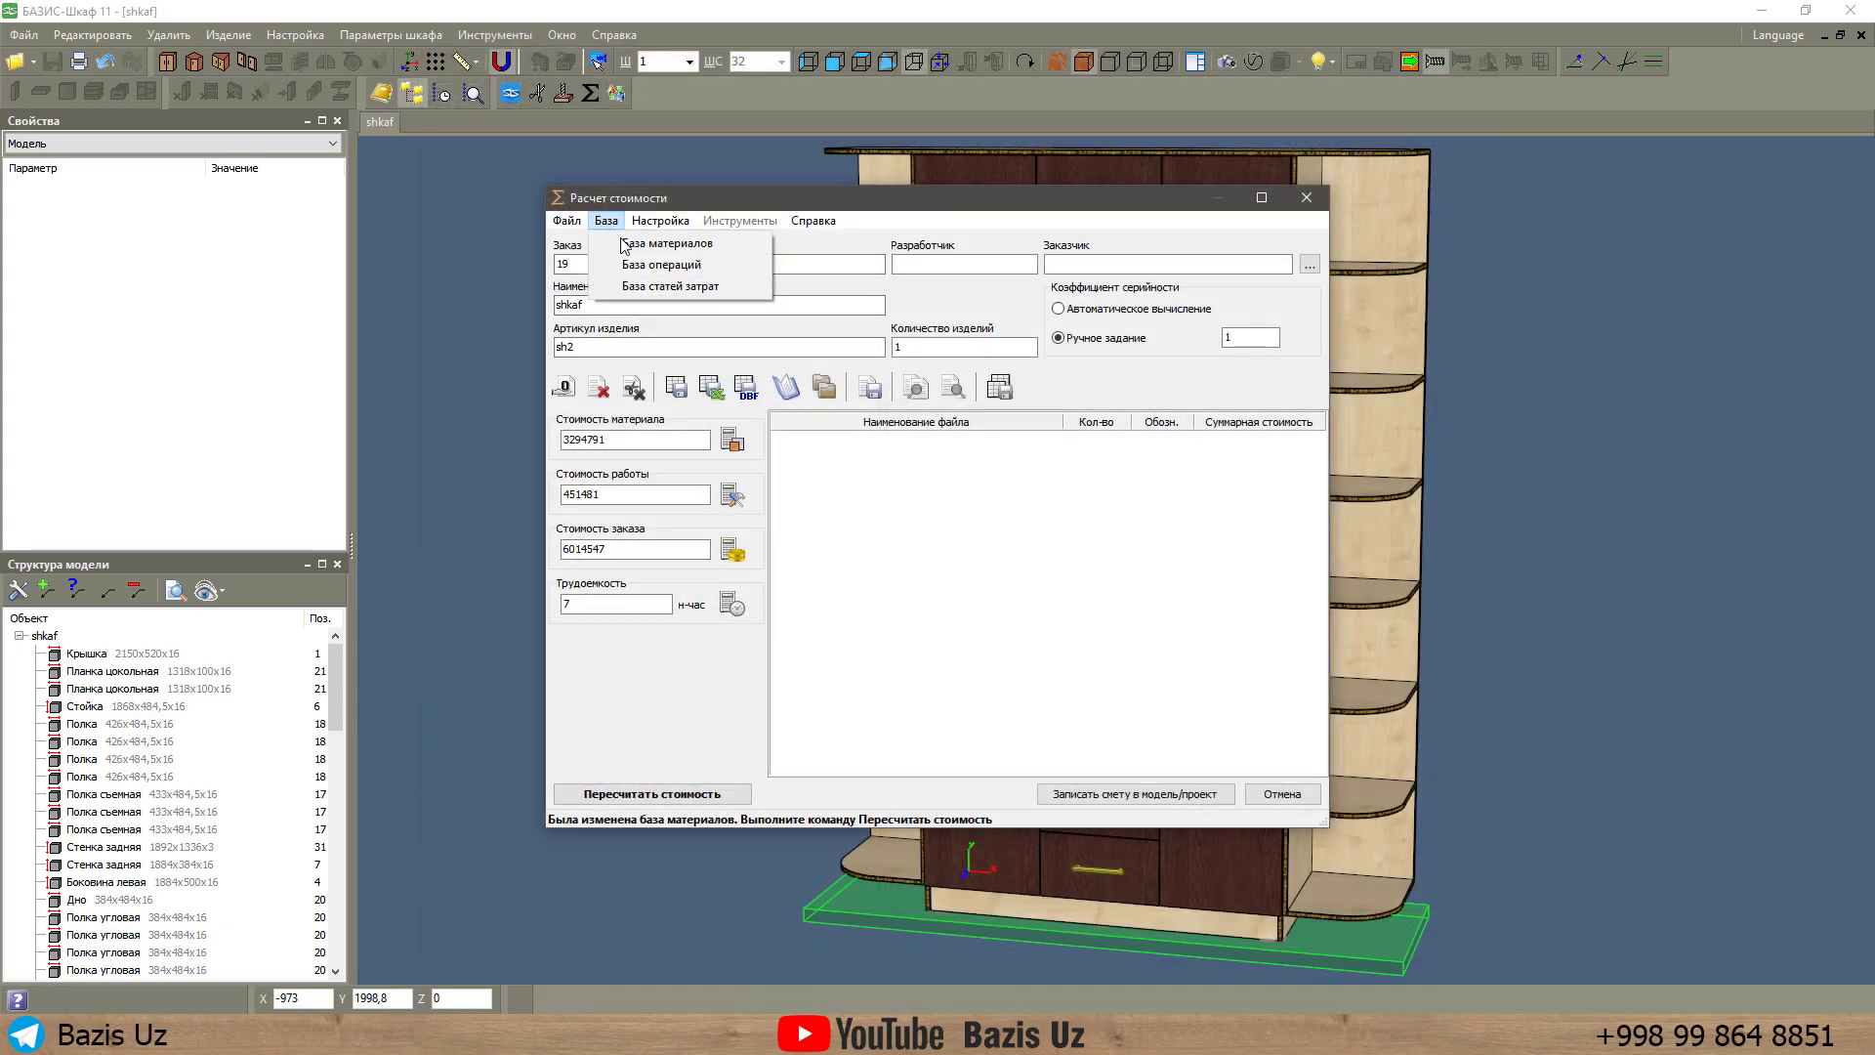
{"action": "left_click", "coordinate": [649, 288]}
{"action": "left_click", "coordinate": [965, 401]}
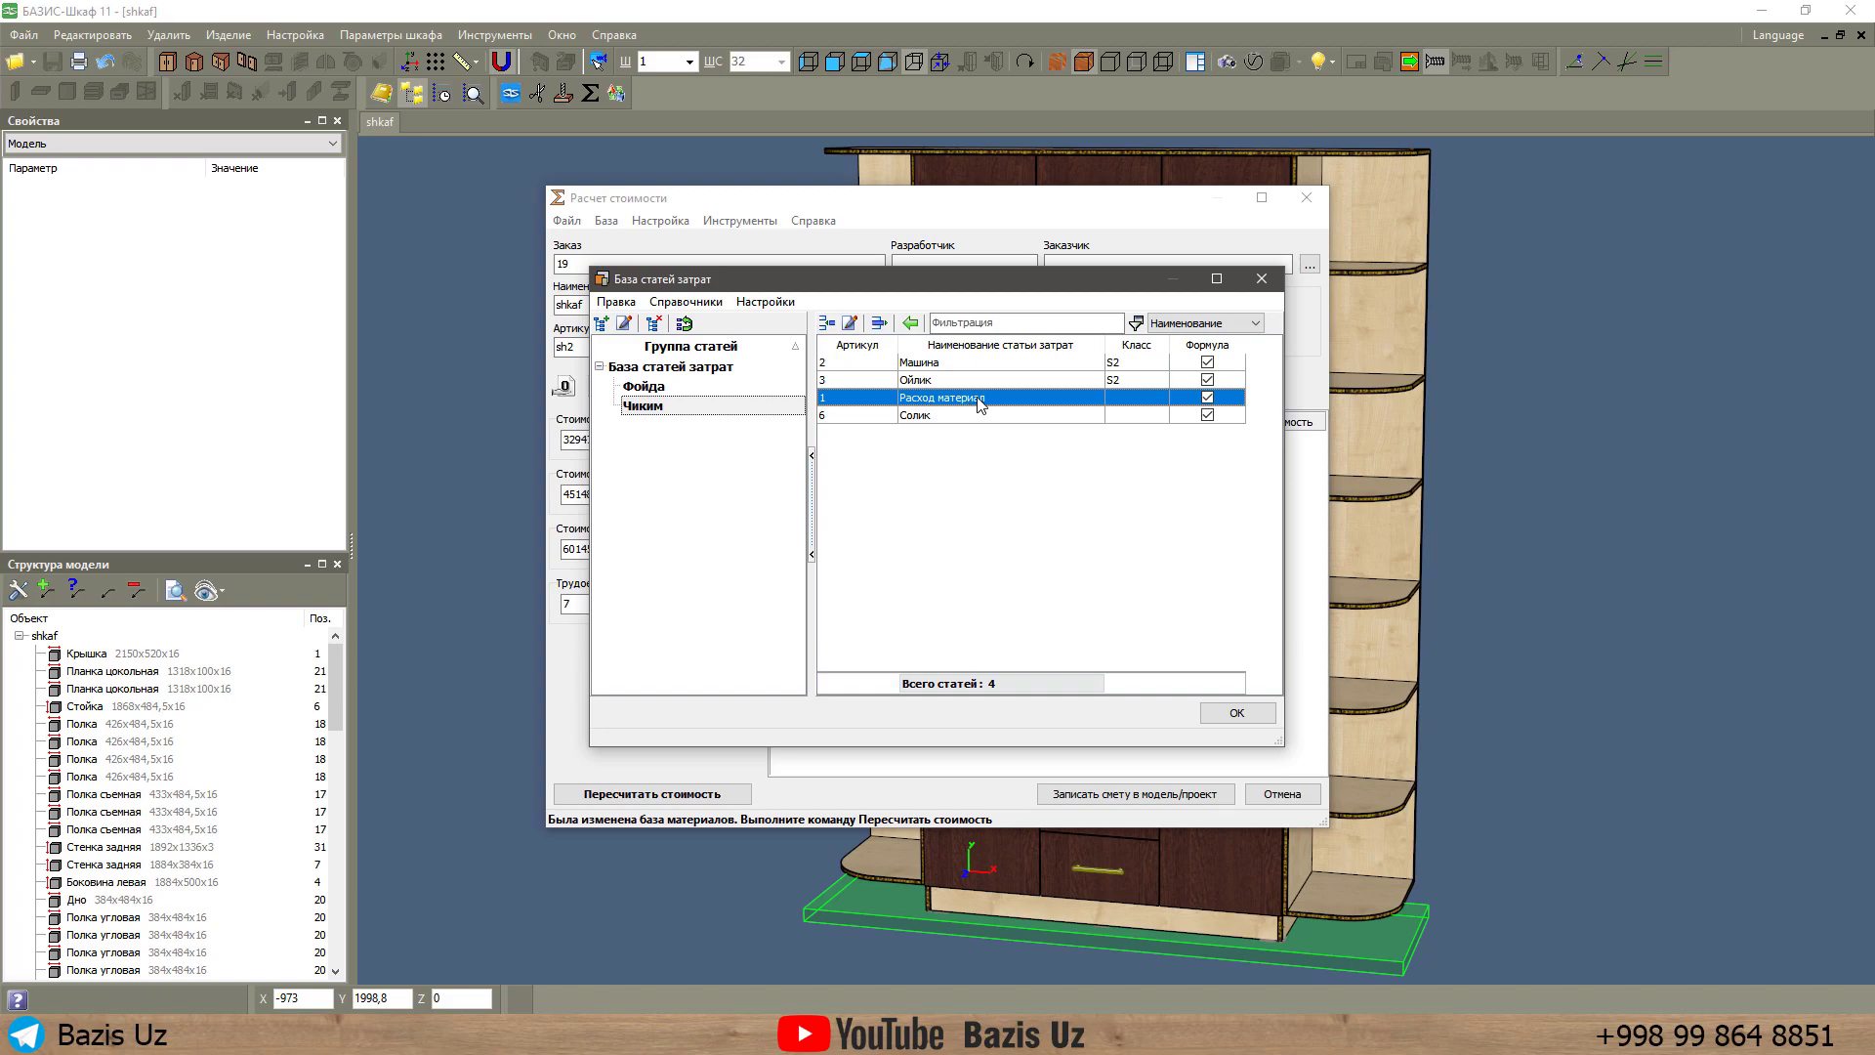
{"action": "double_click", "coordinate": [979, 400]}
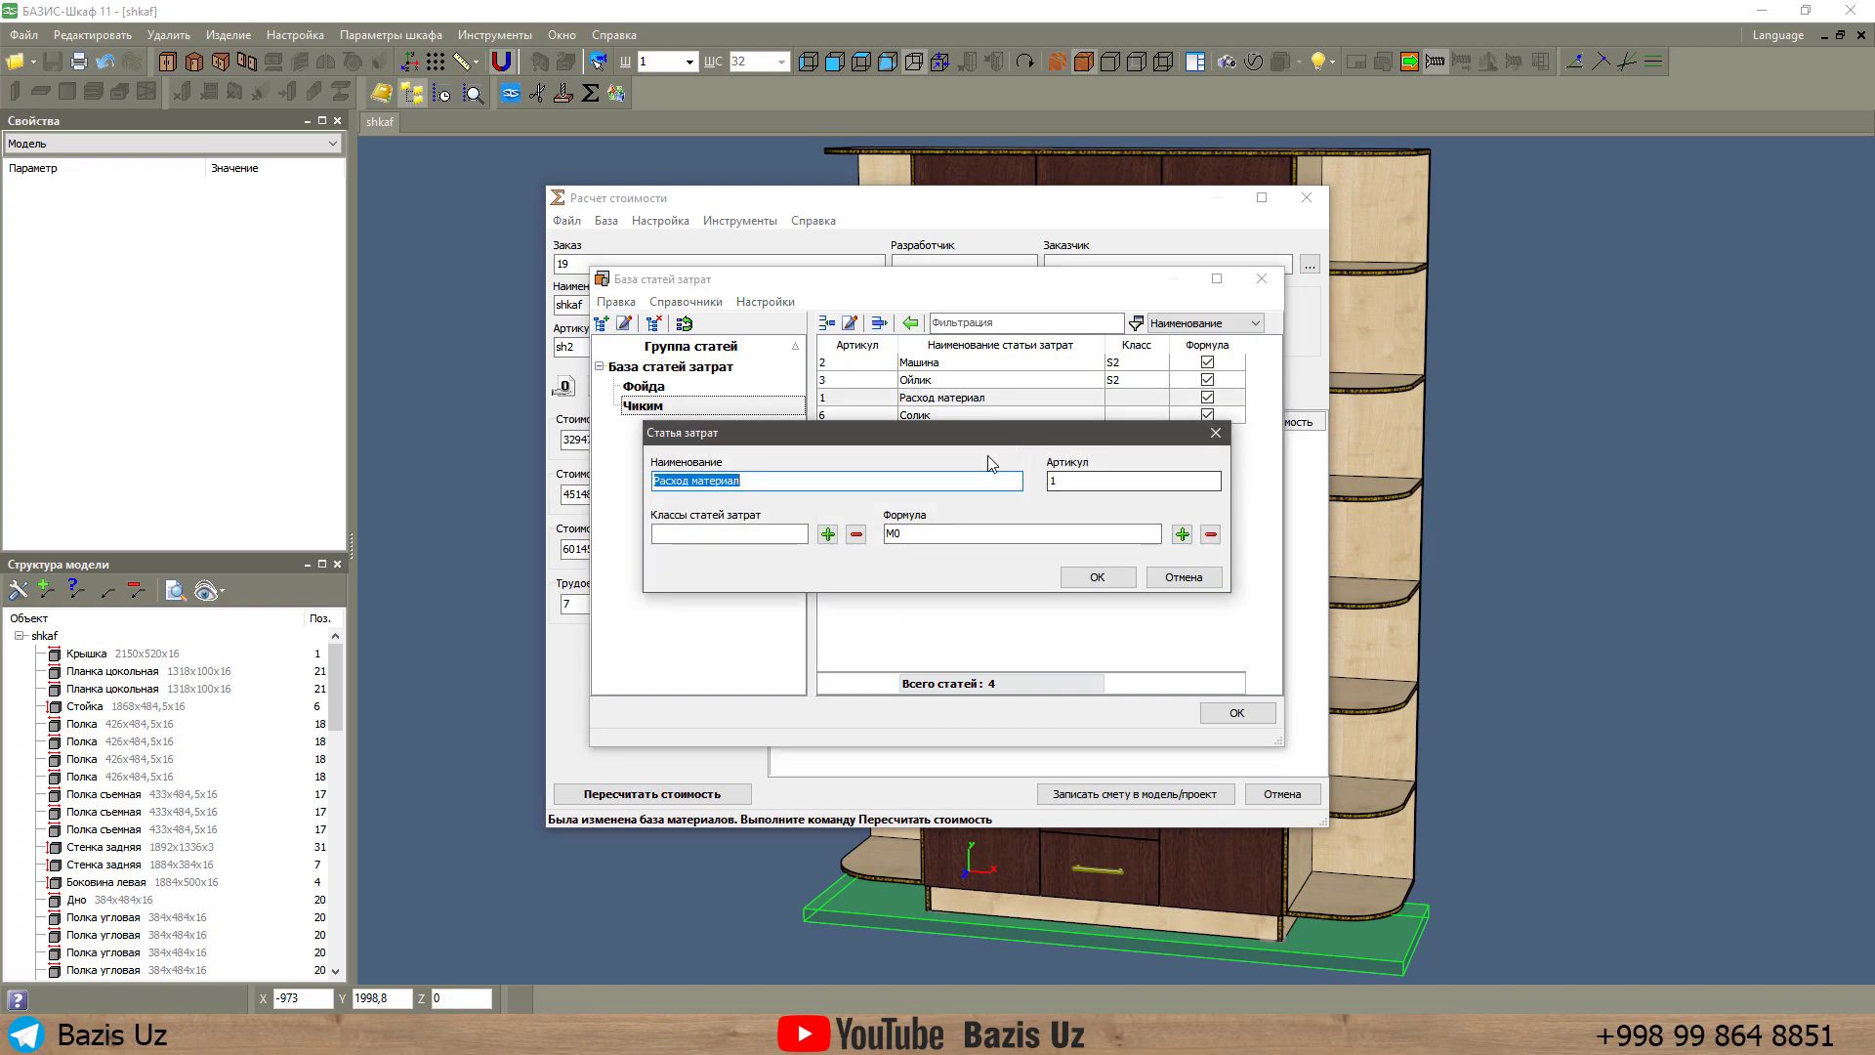
{"action": "left_click", "coordinate": [827, 533]}
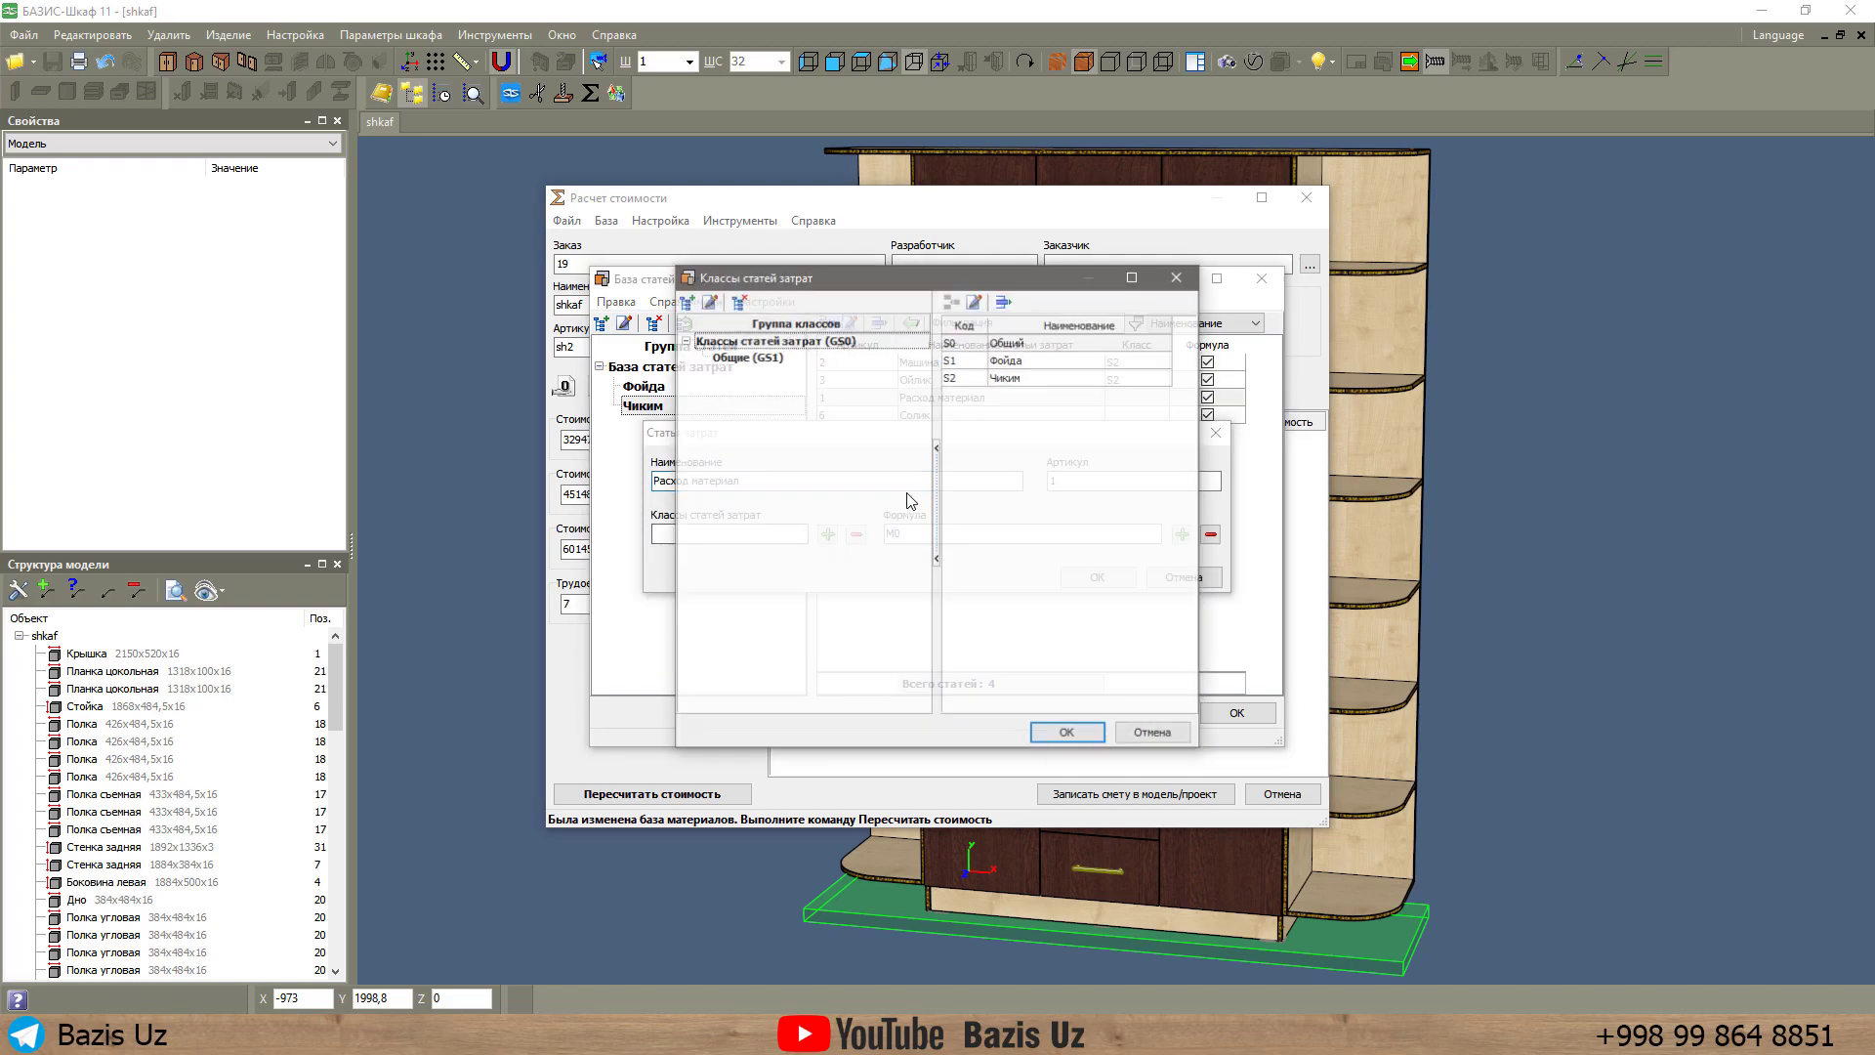
{"action": "double_click", "coordinate": [997, 378]}
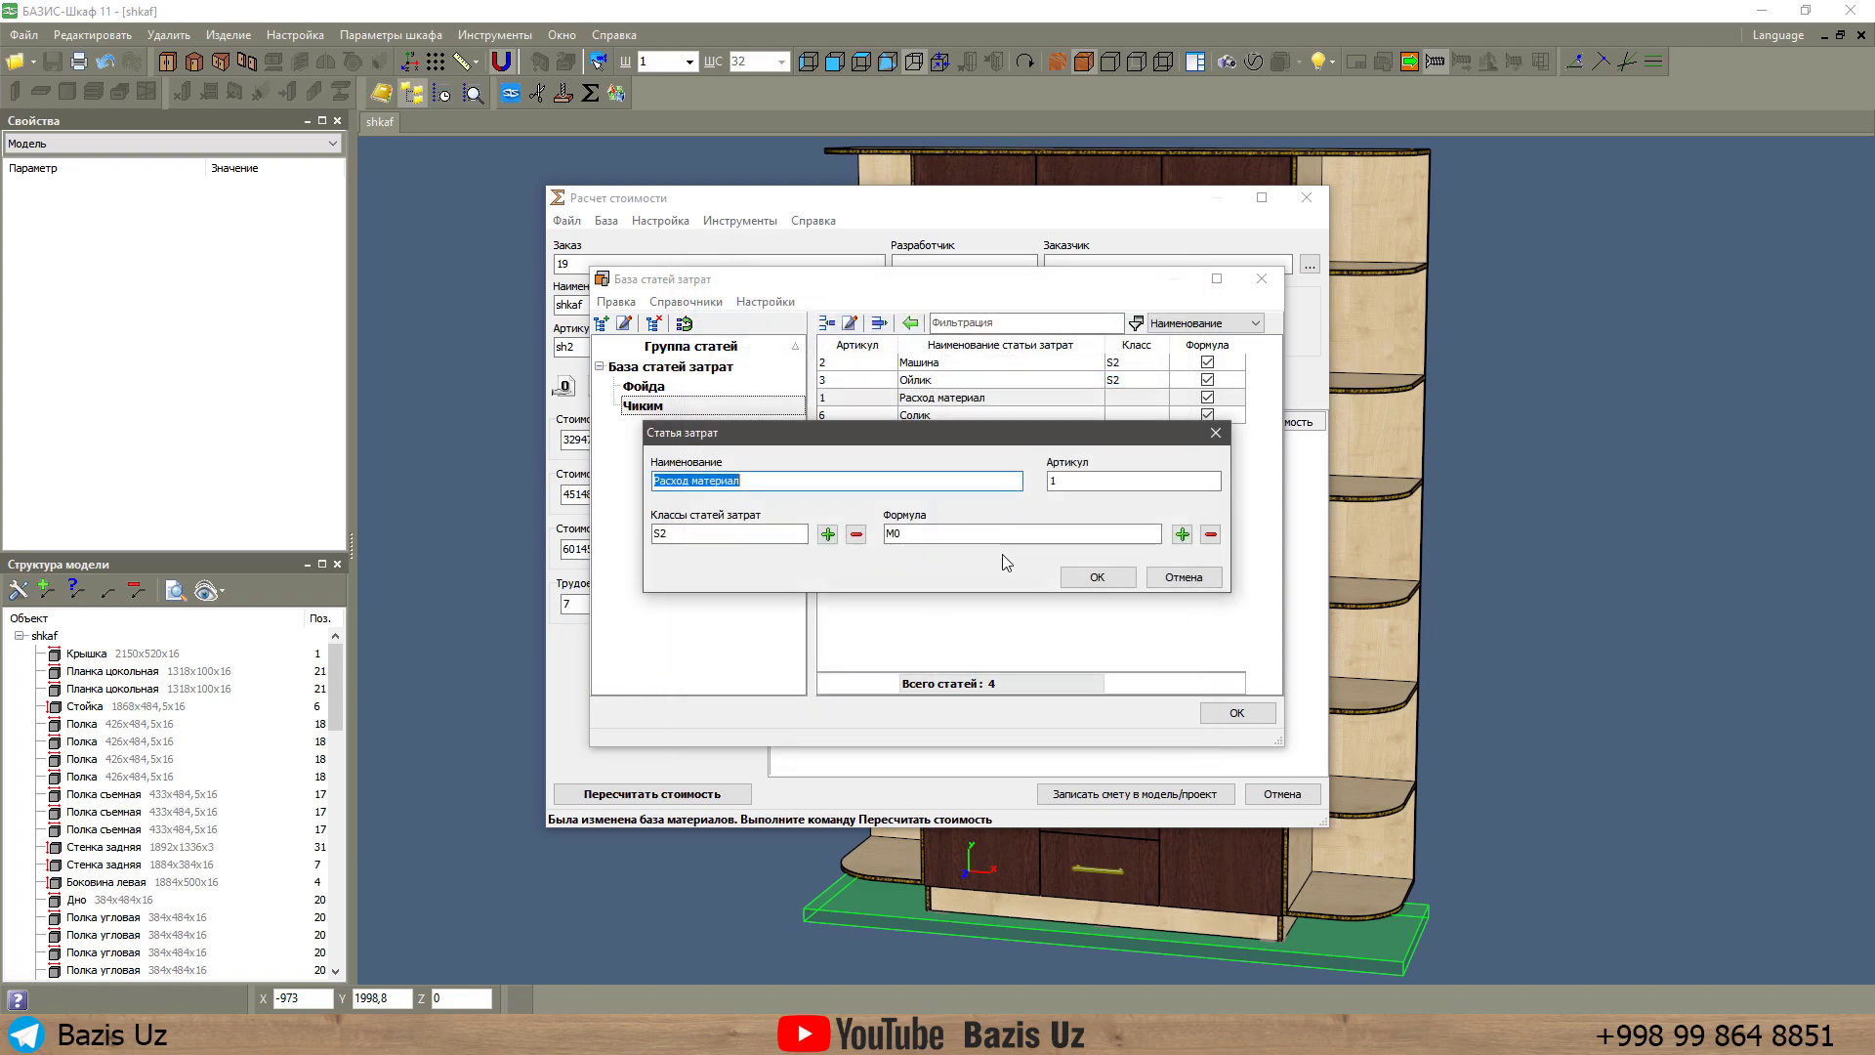
{"action": "left_click", "coordinate": [1080, 582]}
Open the "Солик" cost item and assign the "Чиким" class to it.
{"action": "double_click", "coordinate": [952, 414]}
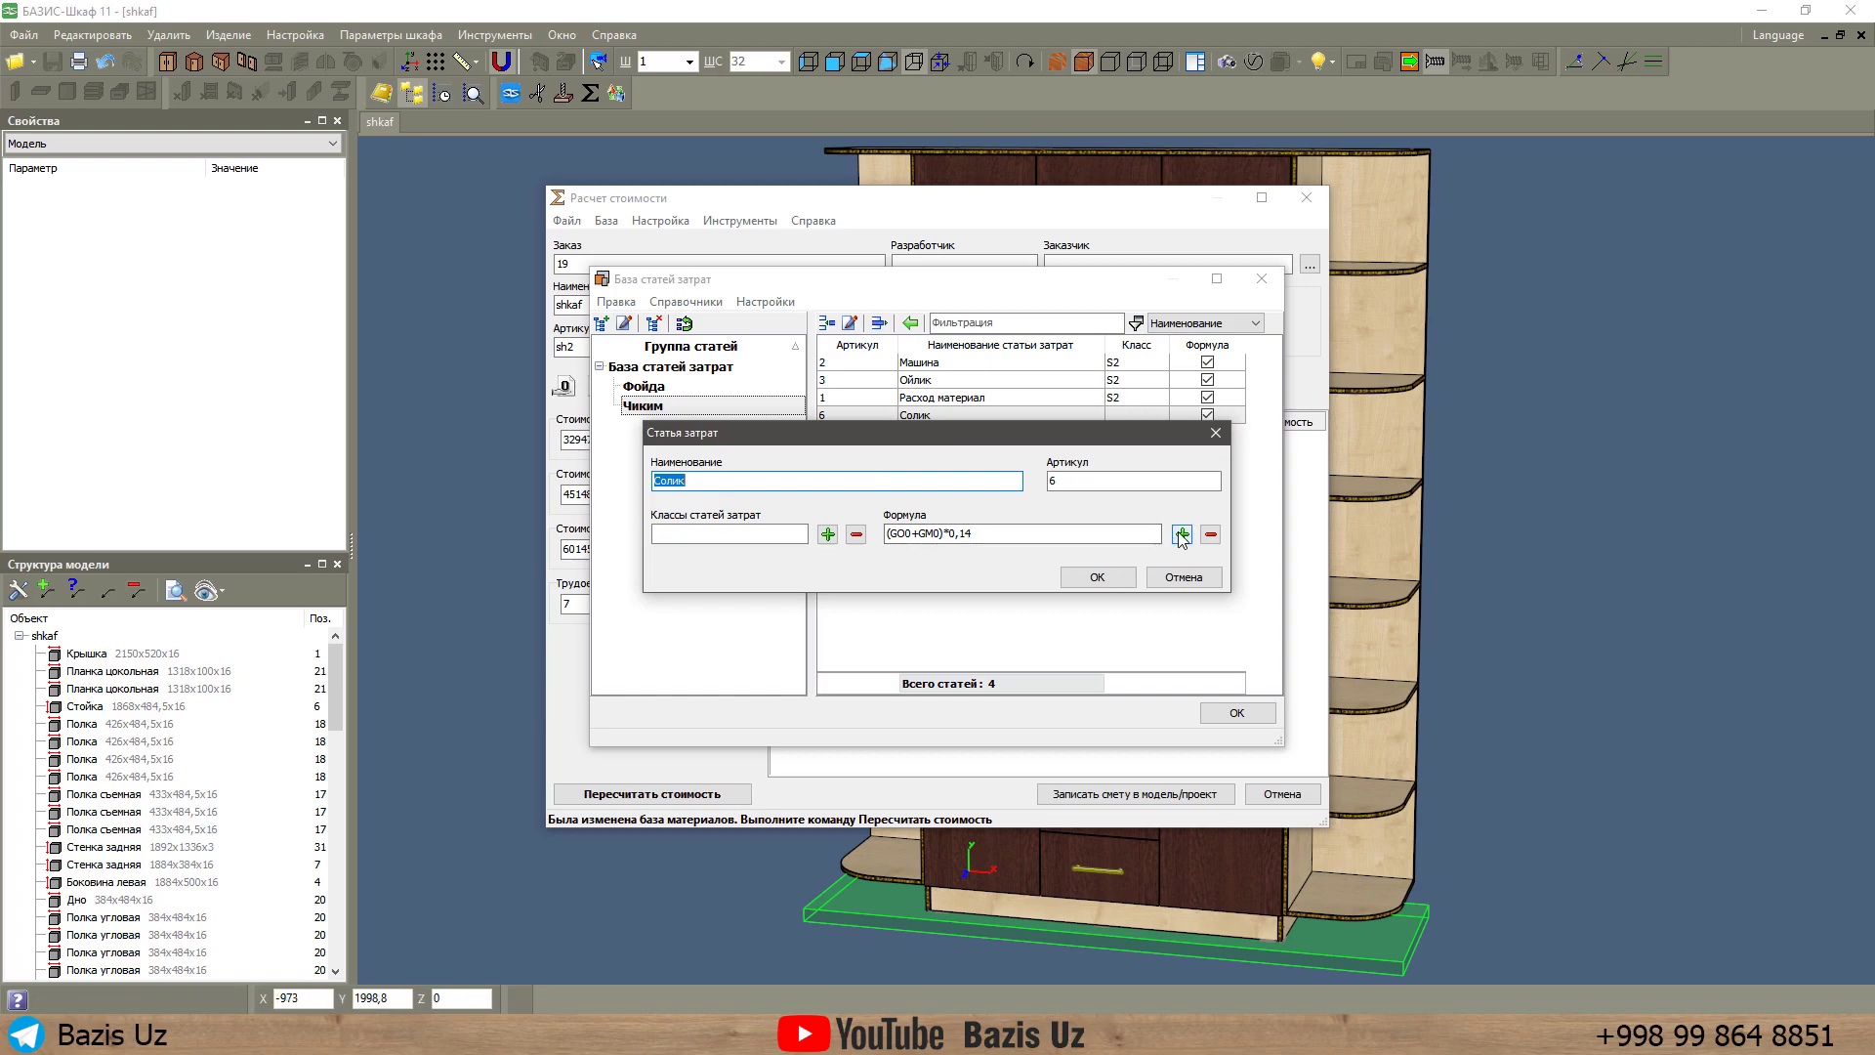
{"action": "left_click", "coordinate": [827, 534]}
{"action": "double_click", "coordinate": [987, 381]}
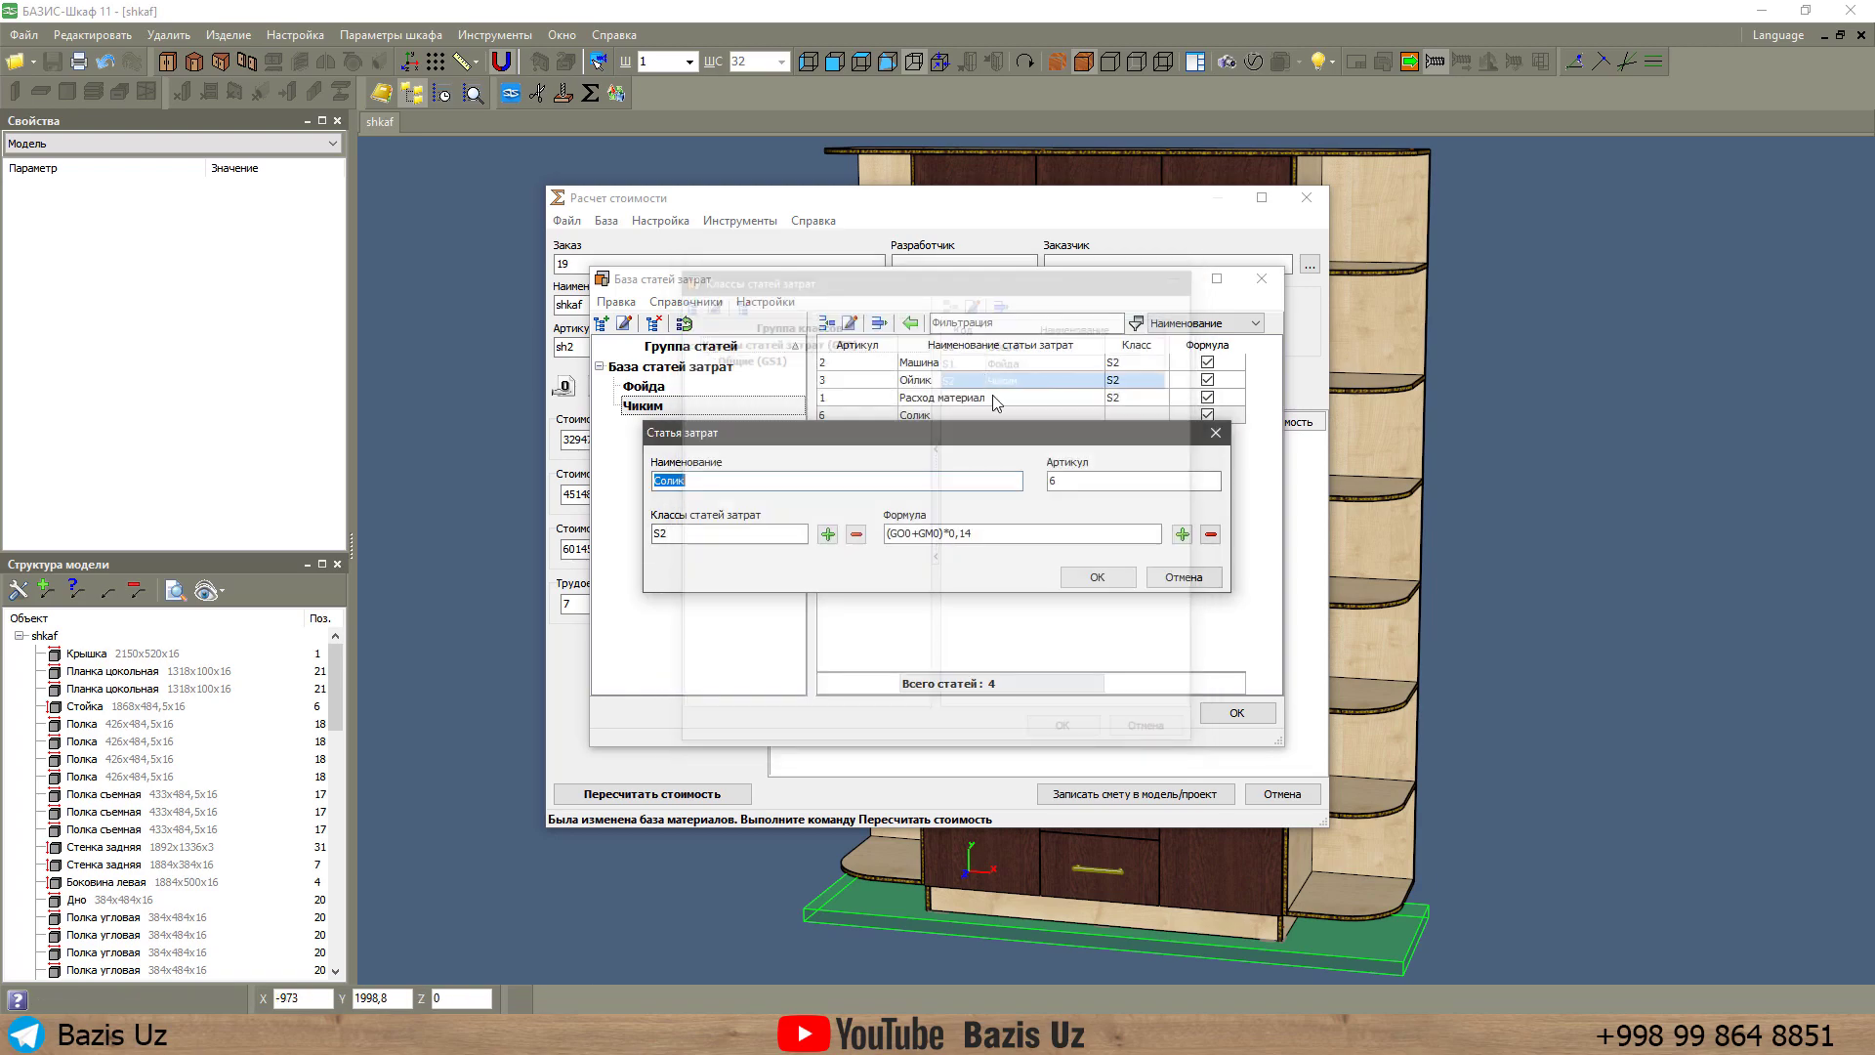
Review the material and operation class variables, set the "Солик" formula to (GO0+GM0)/0,86 and save the item.
{"action": "left_click", "coordinate": [1181, 534]}
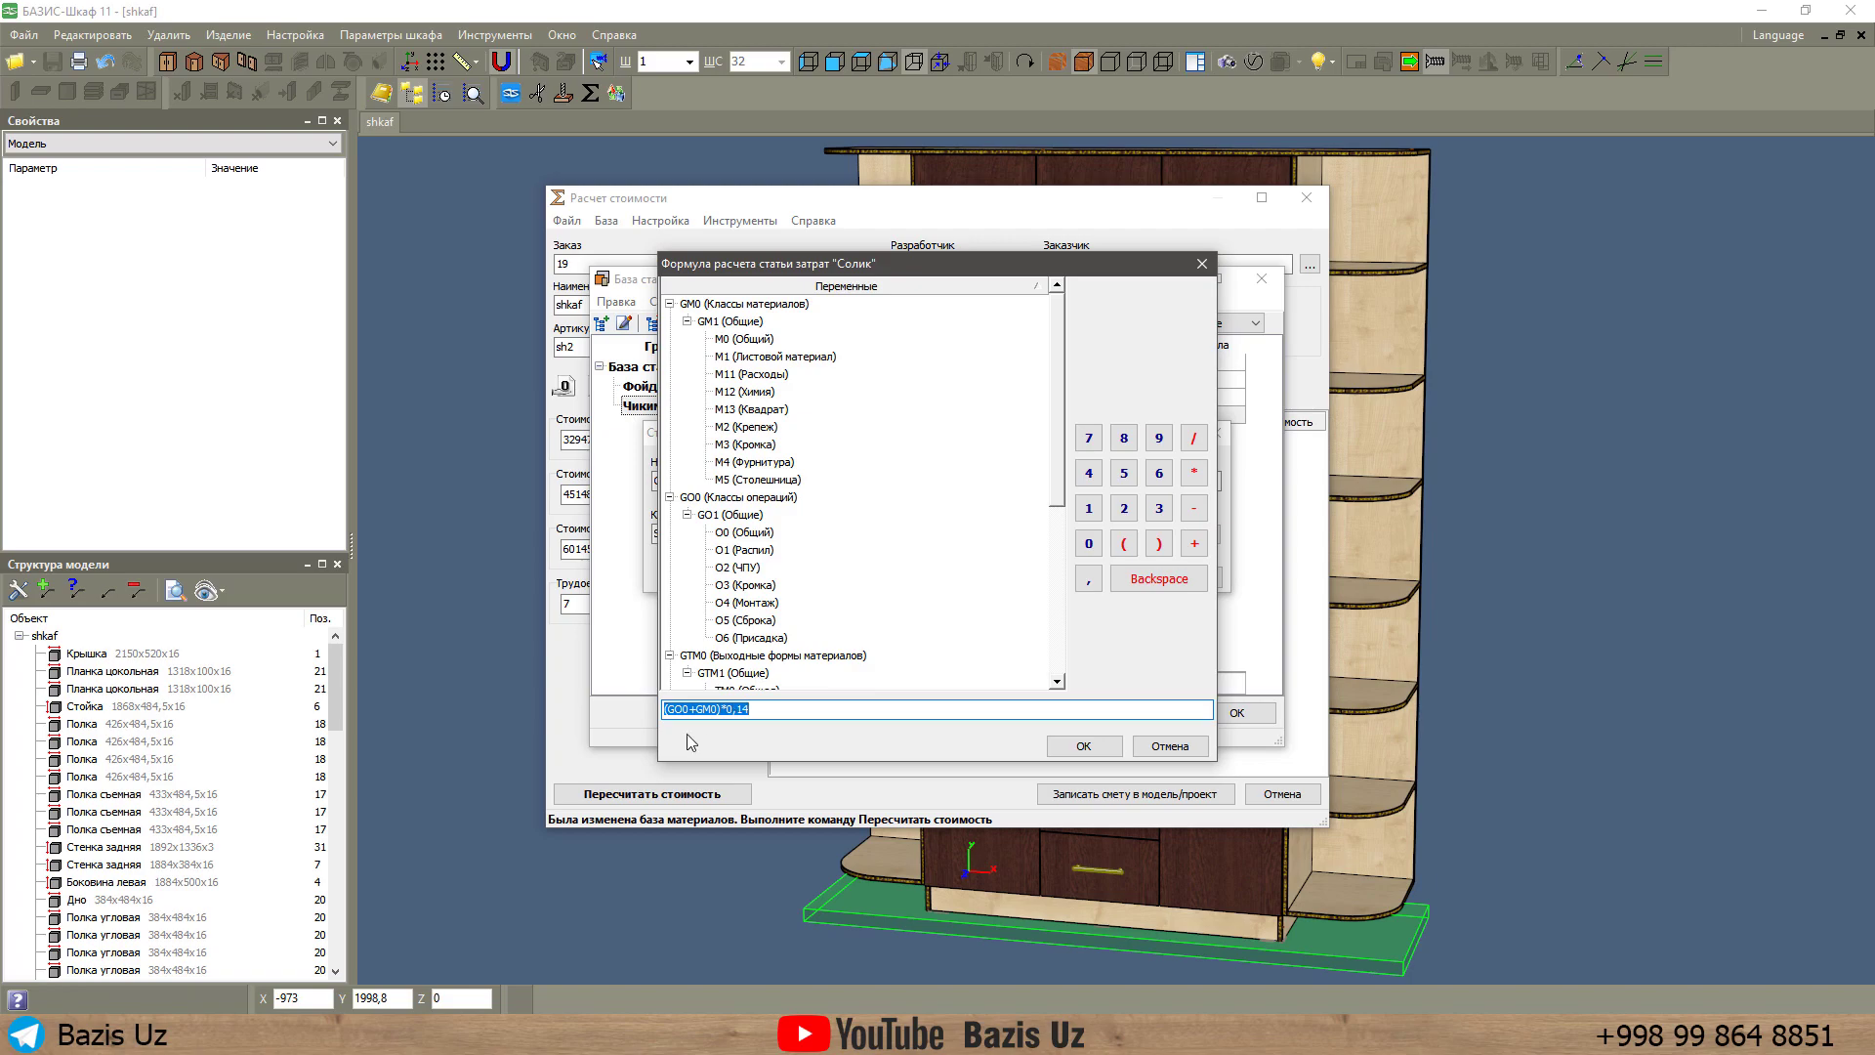
{"action": "left_click", "coordinate": [675, 711]}
{"action": "left_click", "coordinate": [695, 307]}
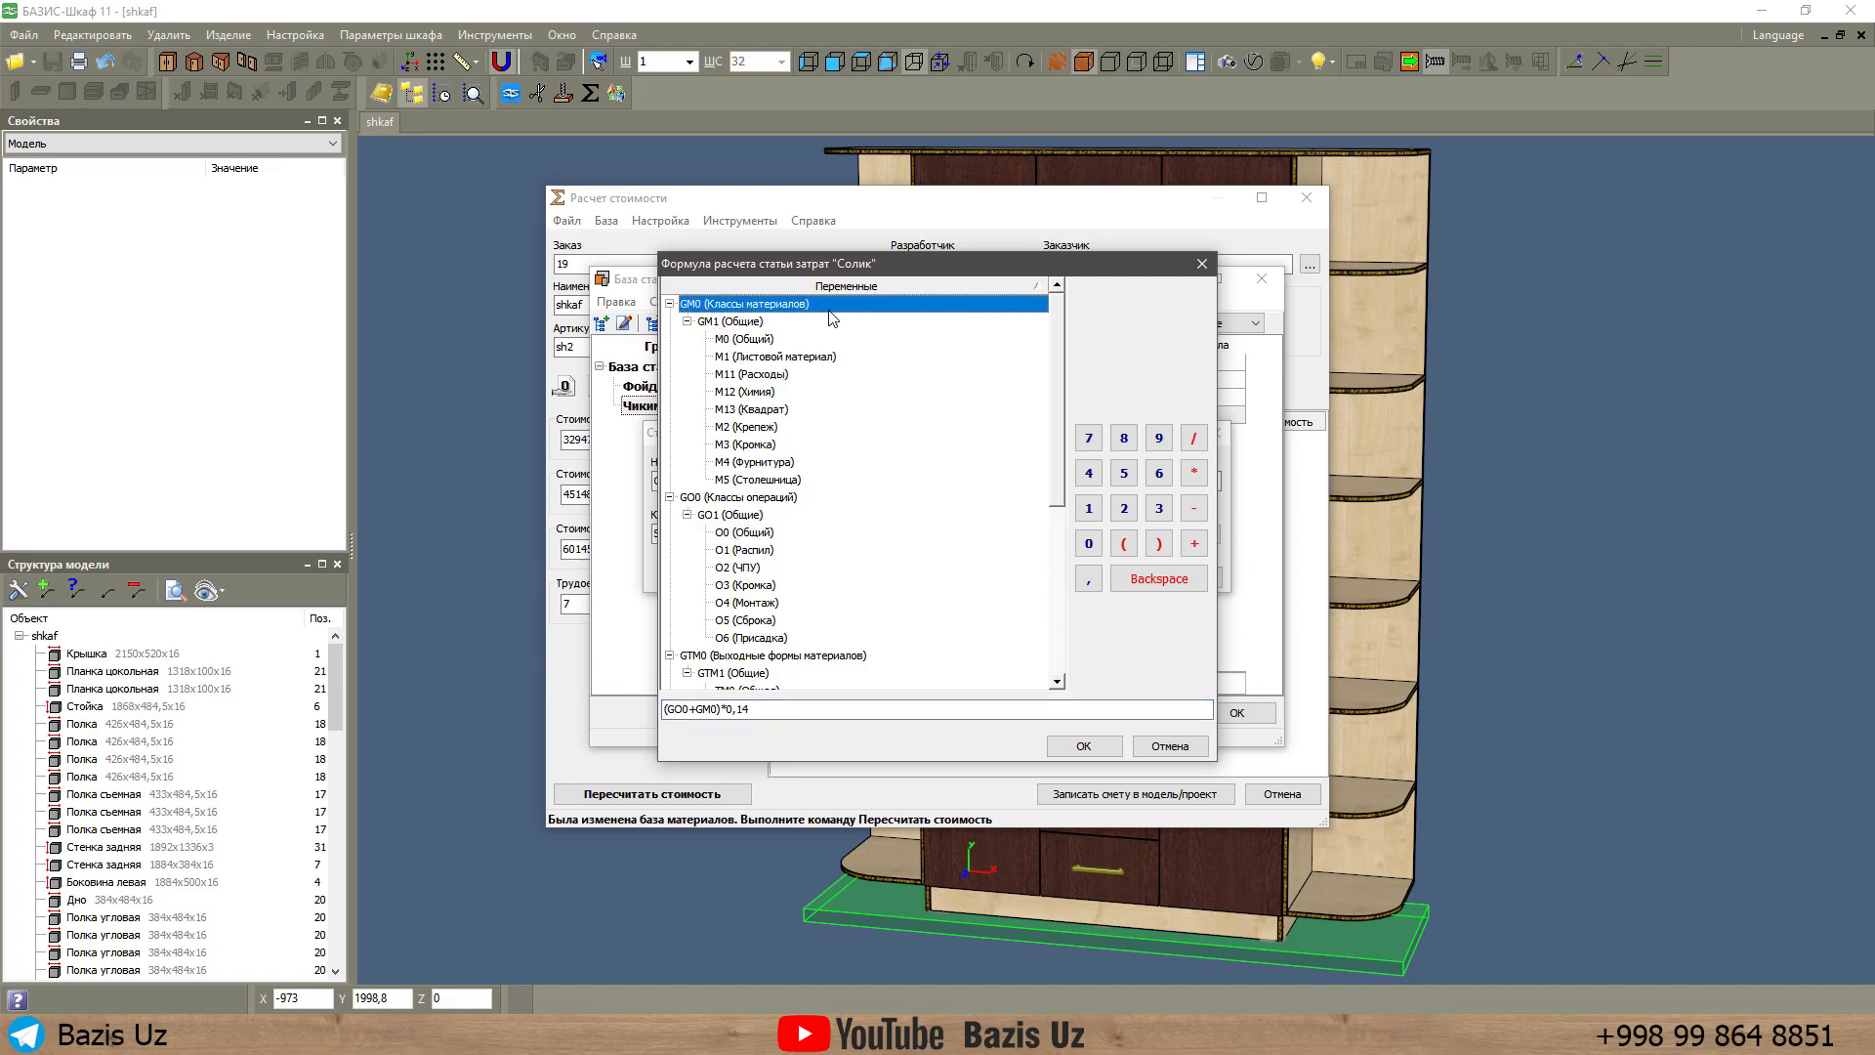
{"action": "left_click", "coordinate": [735, 500]}
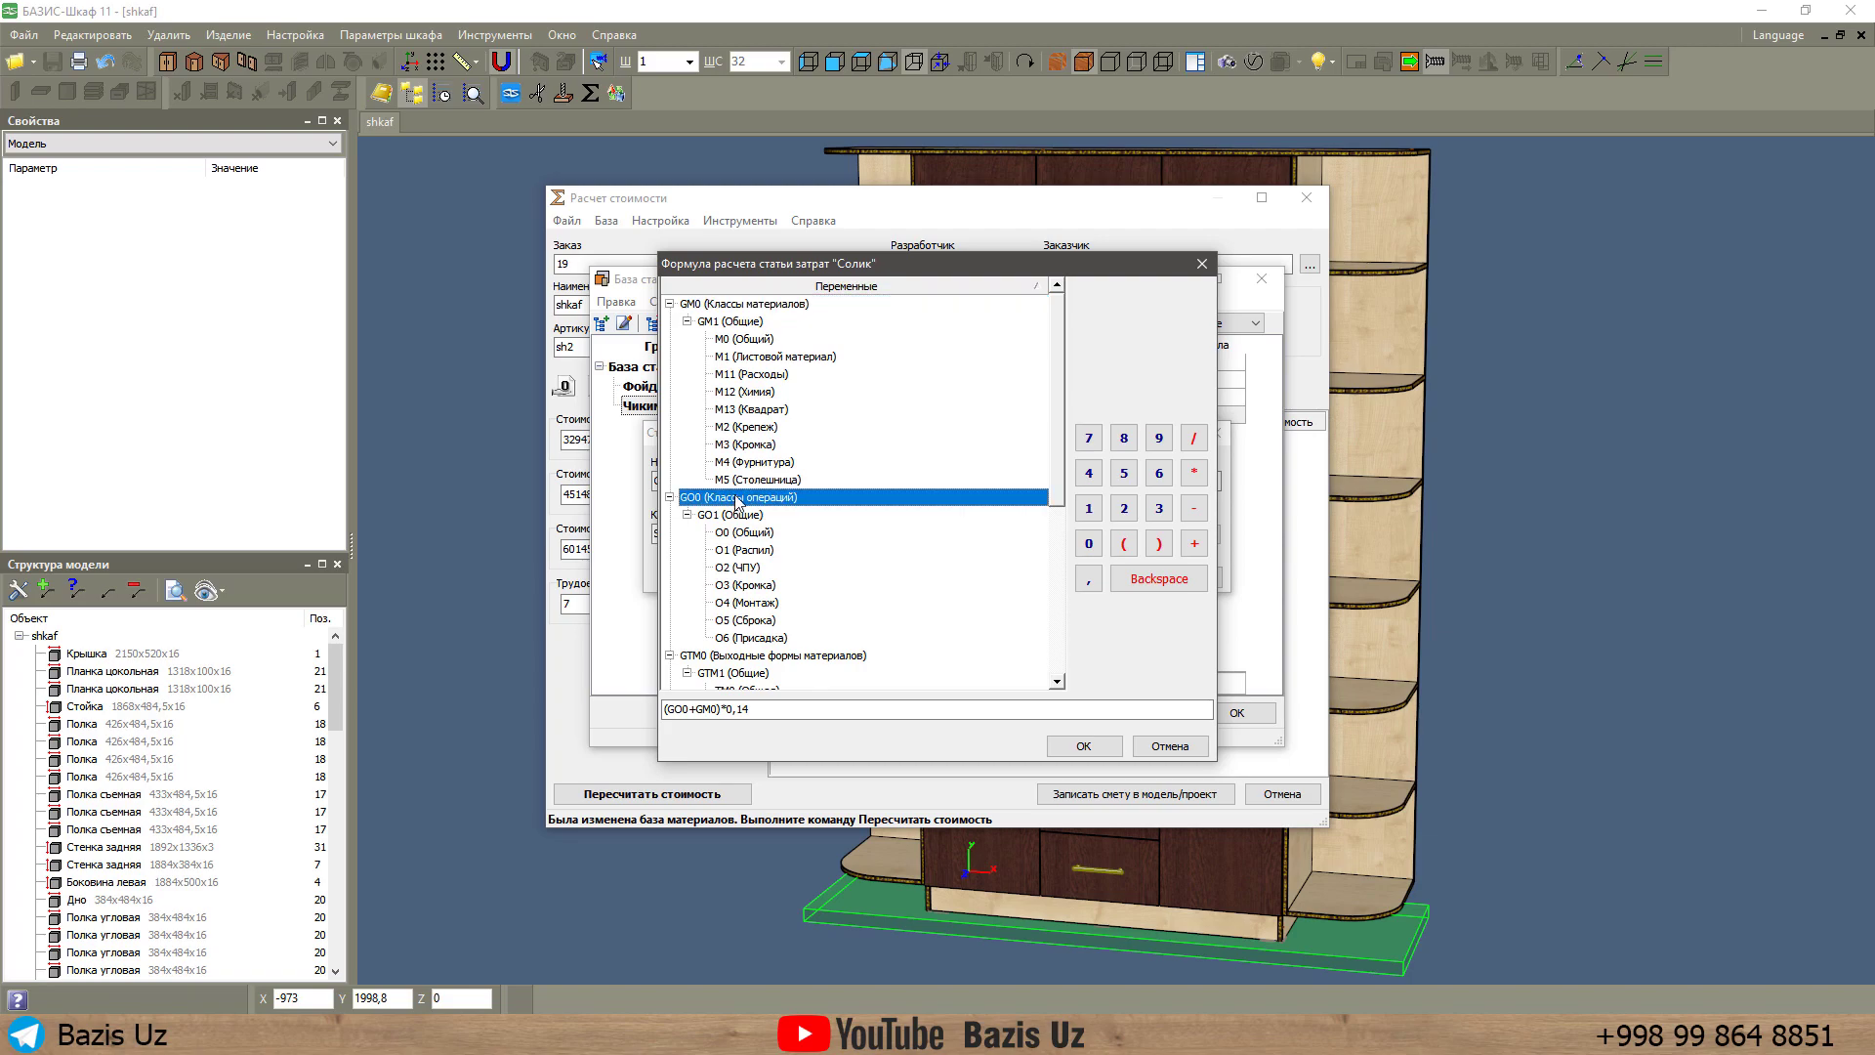
{"action": "left_click", "coordinate": [754, 550]}
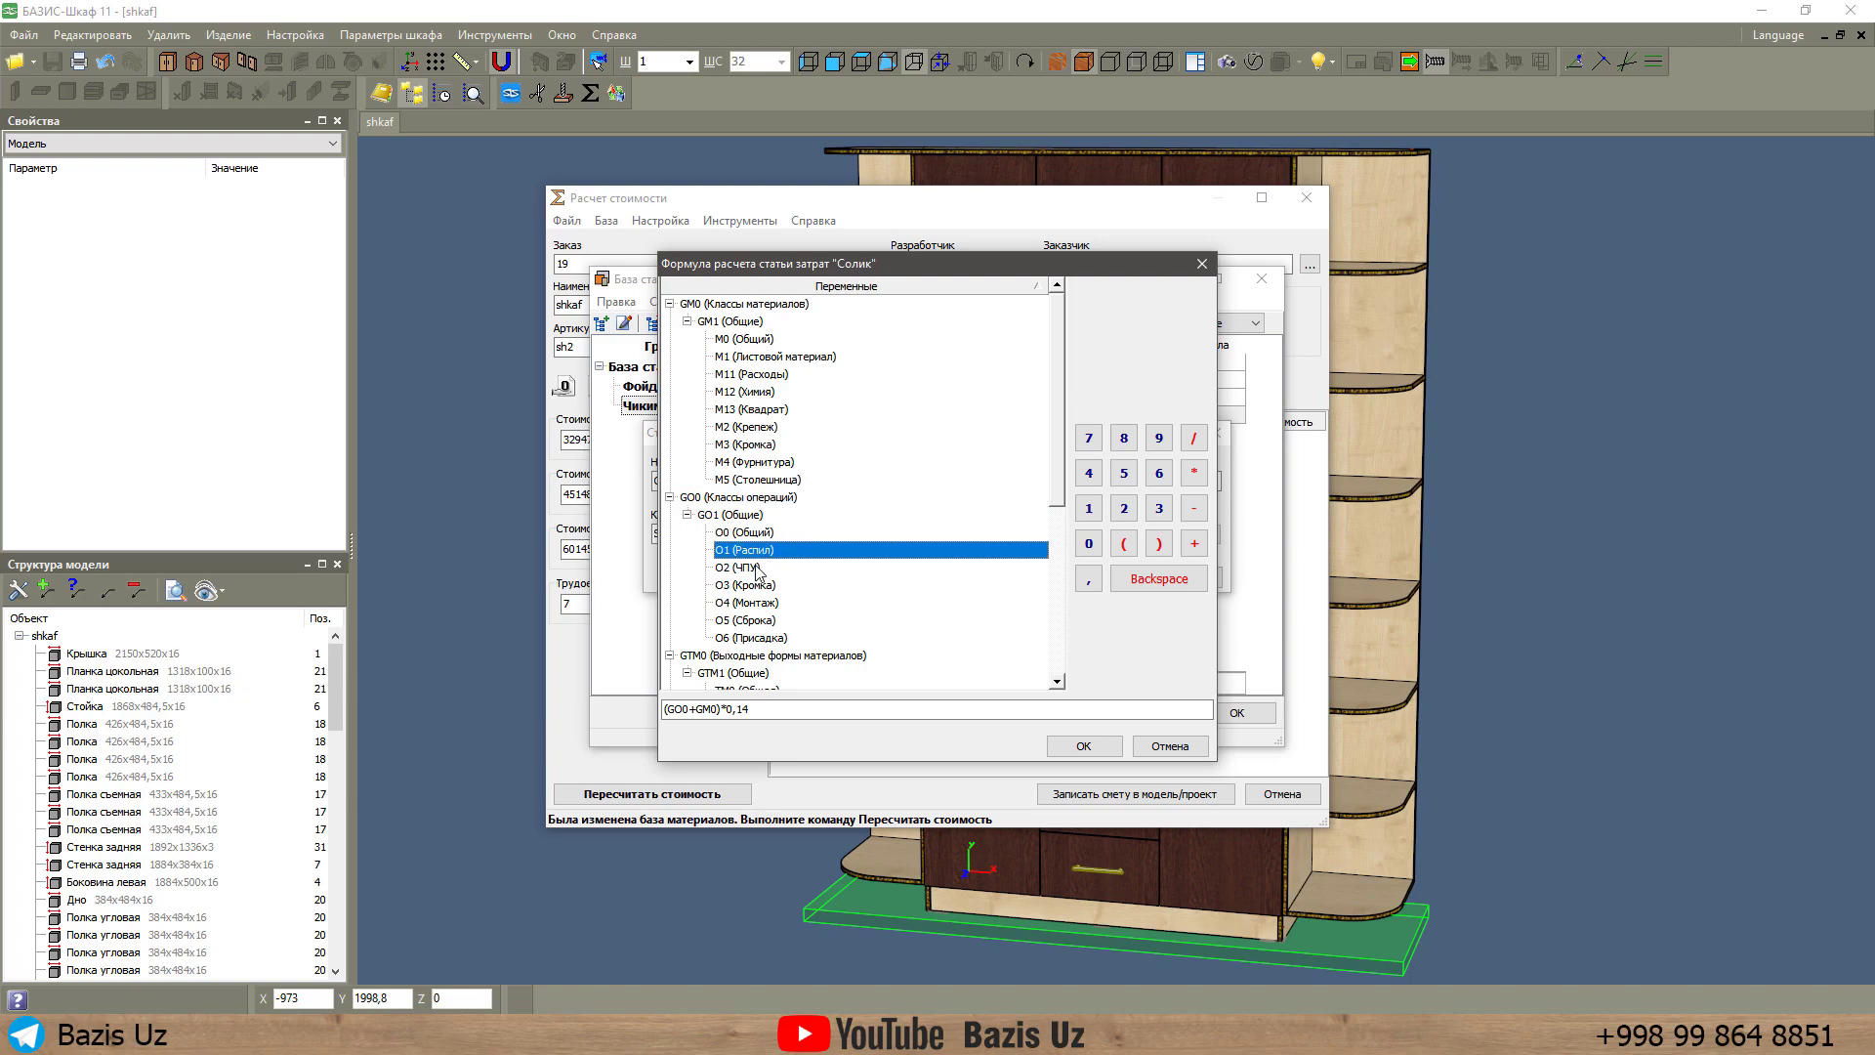
{"action": "left_click", "coordinate": [759, 567]}
{"action": "left_click", "coordinate": [765, 584]}
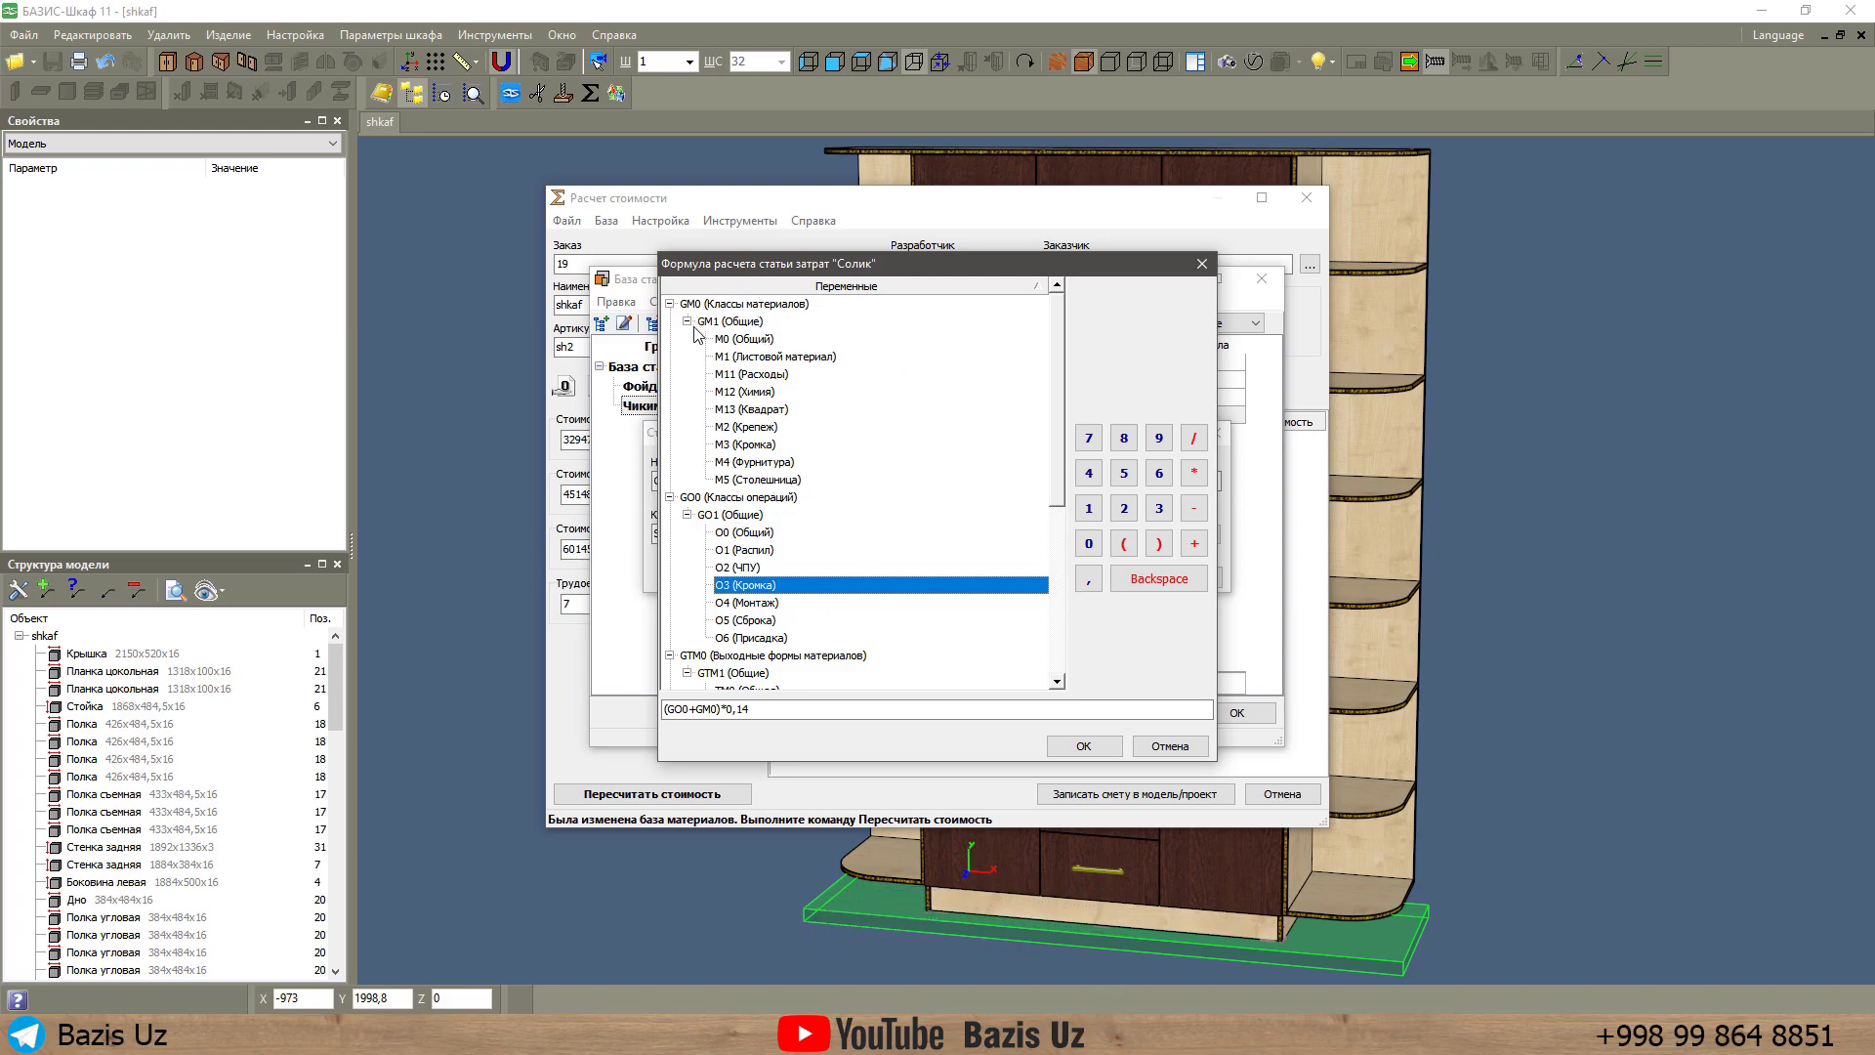
{"action": "left_click", "coordinate": [731, 705]}
{"action": "left_click_drag", "start_coordinate": [721, 709], "coordinate": [793, 727]}
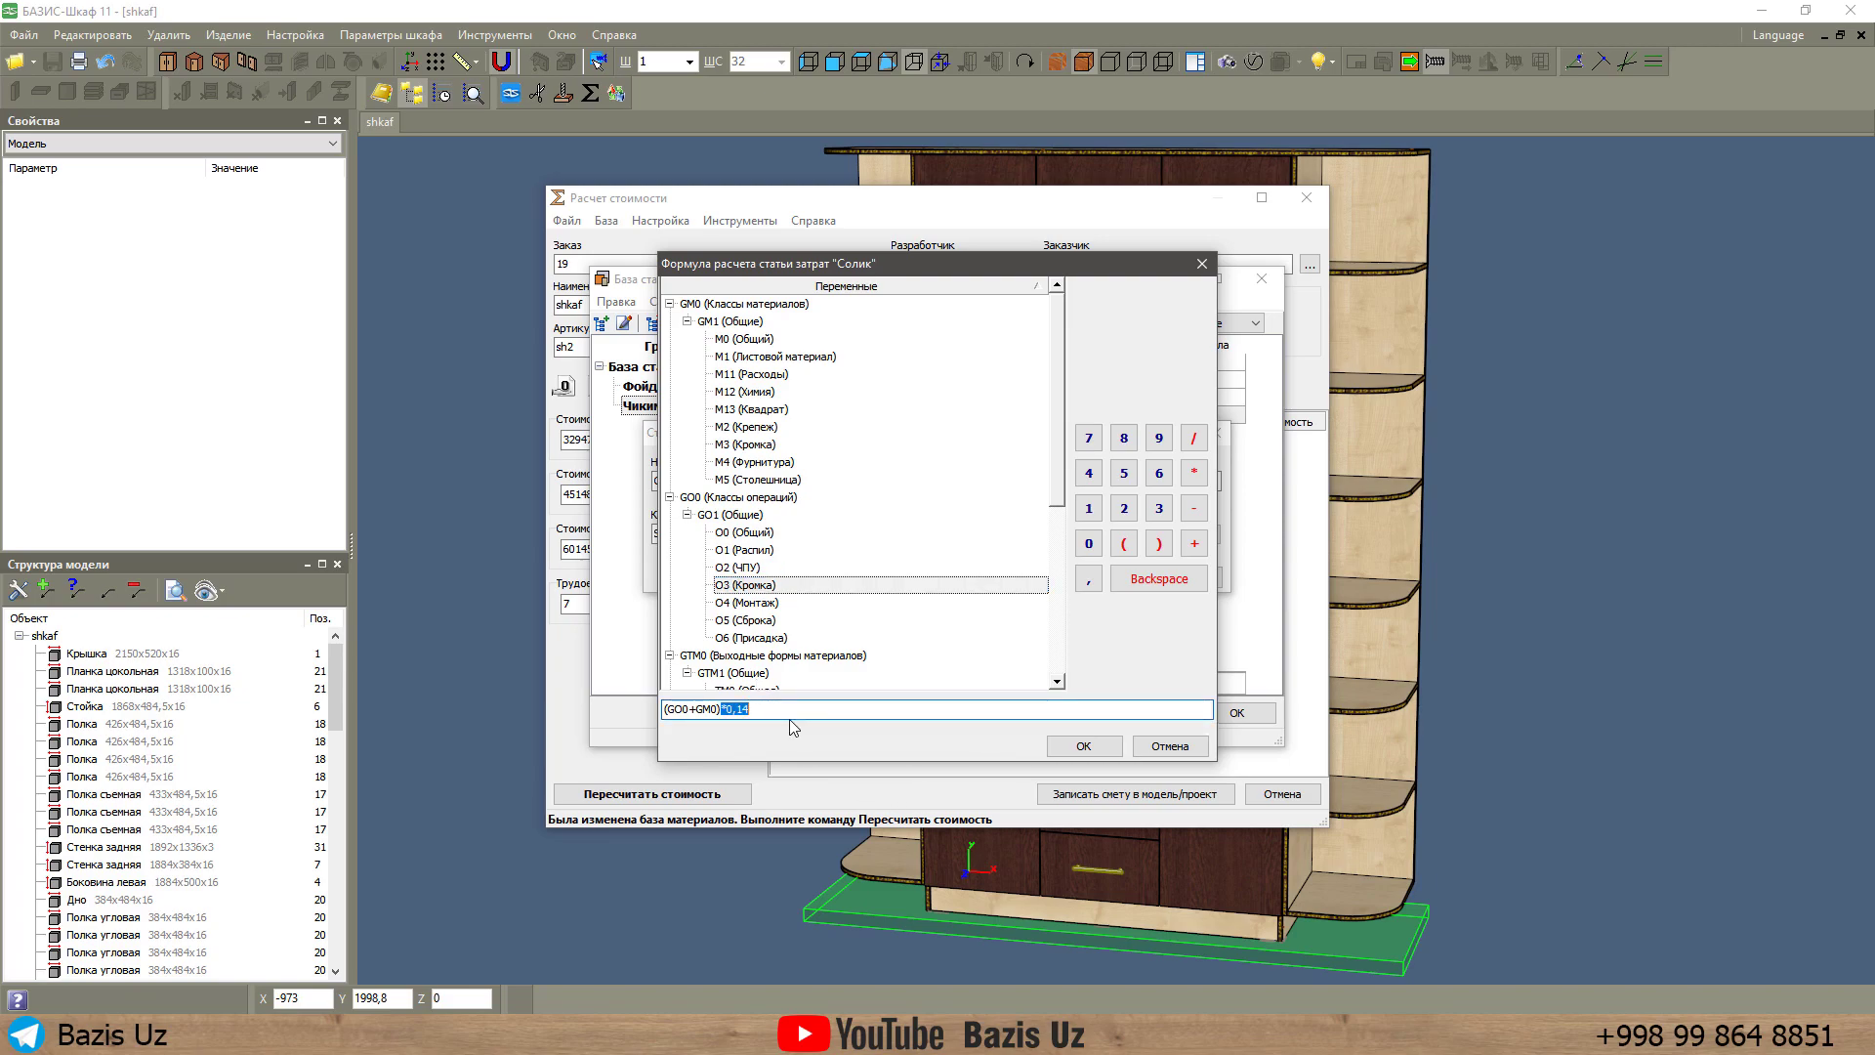
{"action": "type", "text": "/"}
{"action": "left_click", "coordinate": [1084, 746]}
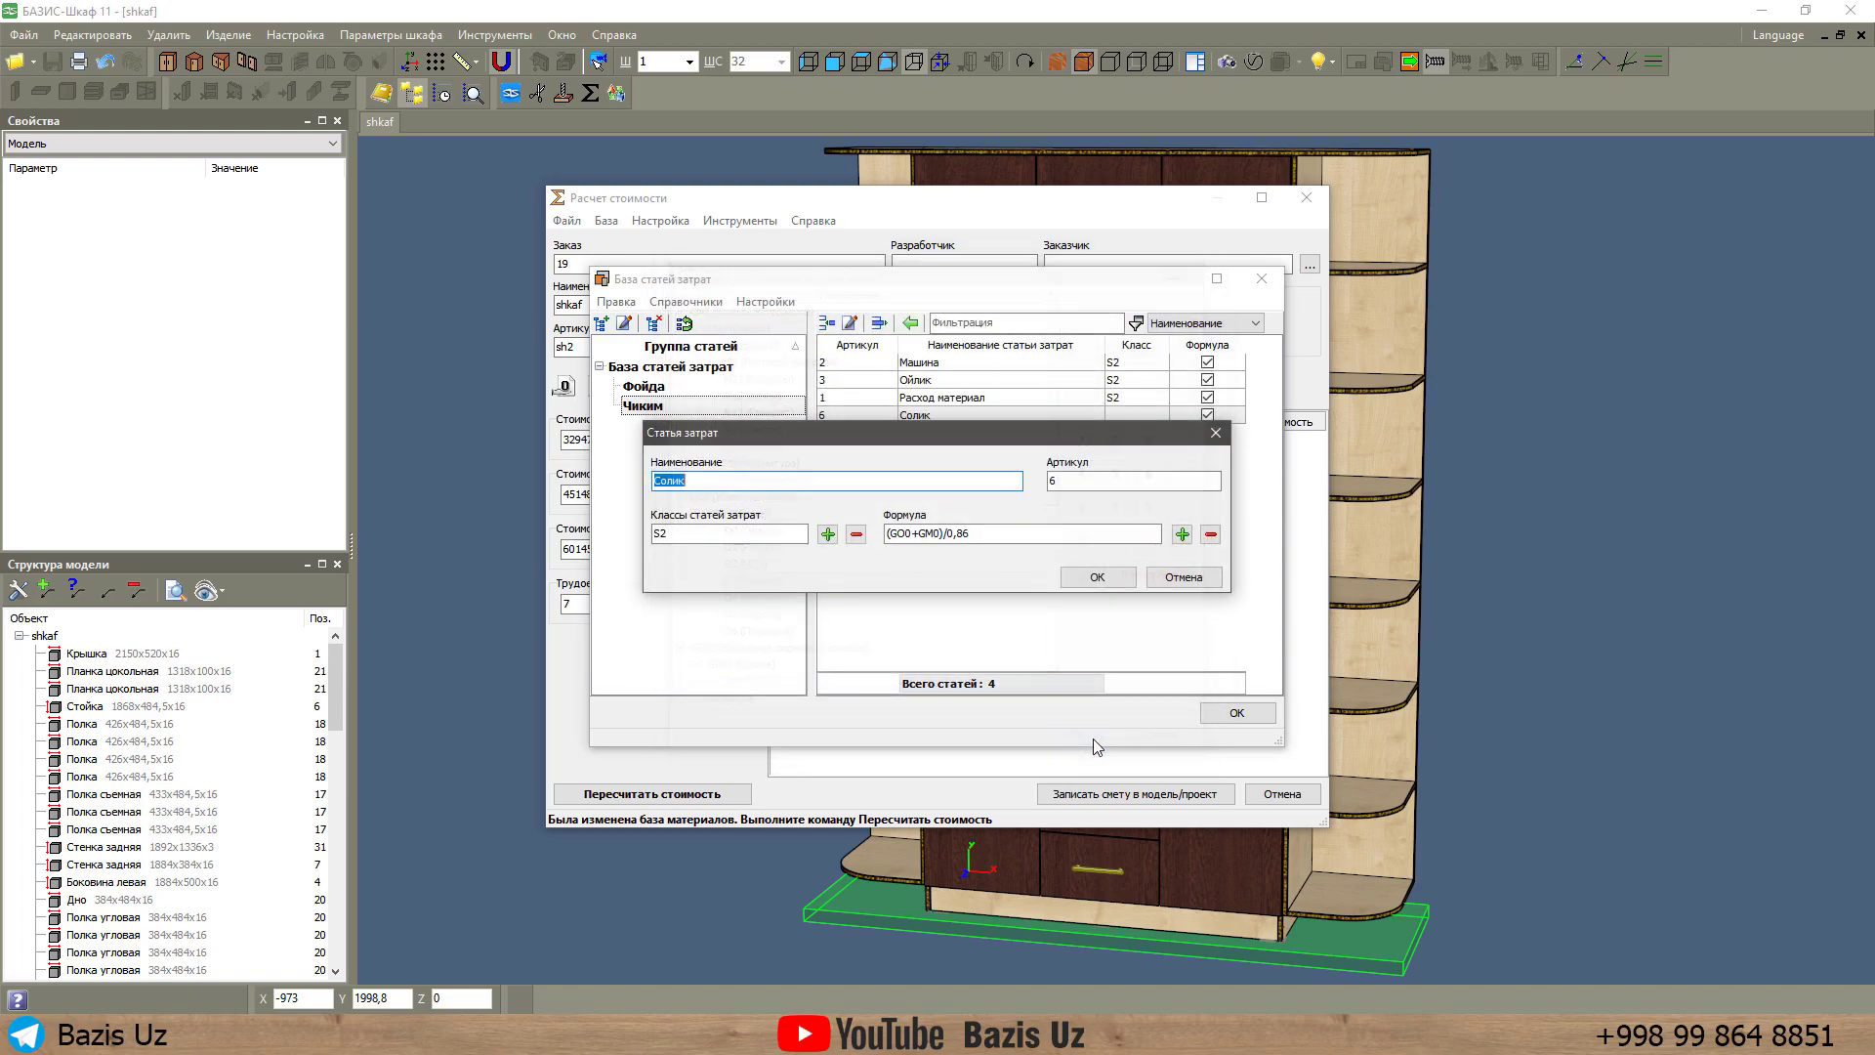
{"action": "left_click", "coordinate": [1095, 577]}
Replace the multiplication in the "Фойда" item's formula with a division, then save the item and close the cost item database.
{"action": "left_click", "coordinate": [955, 382]}
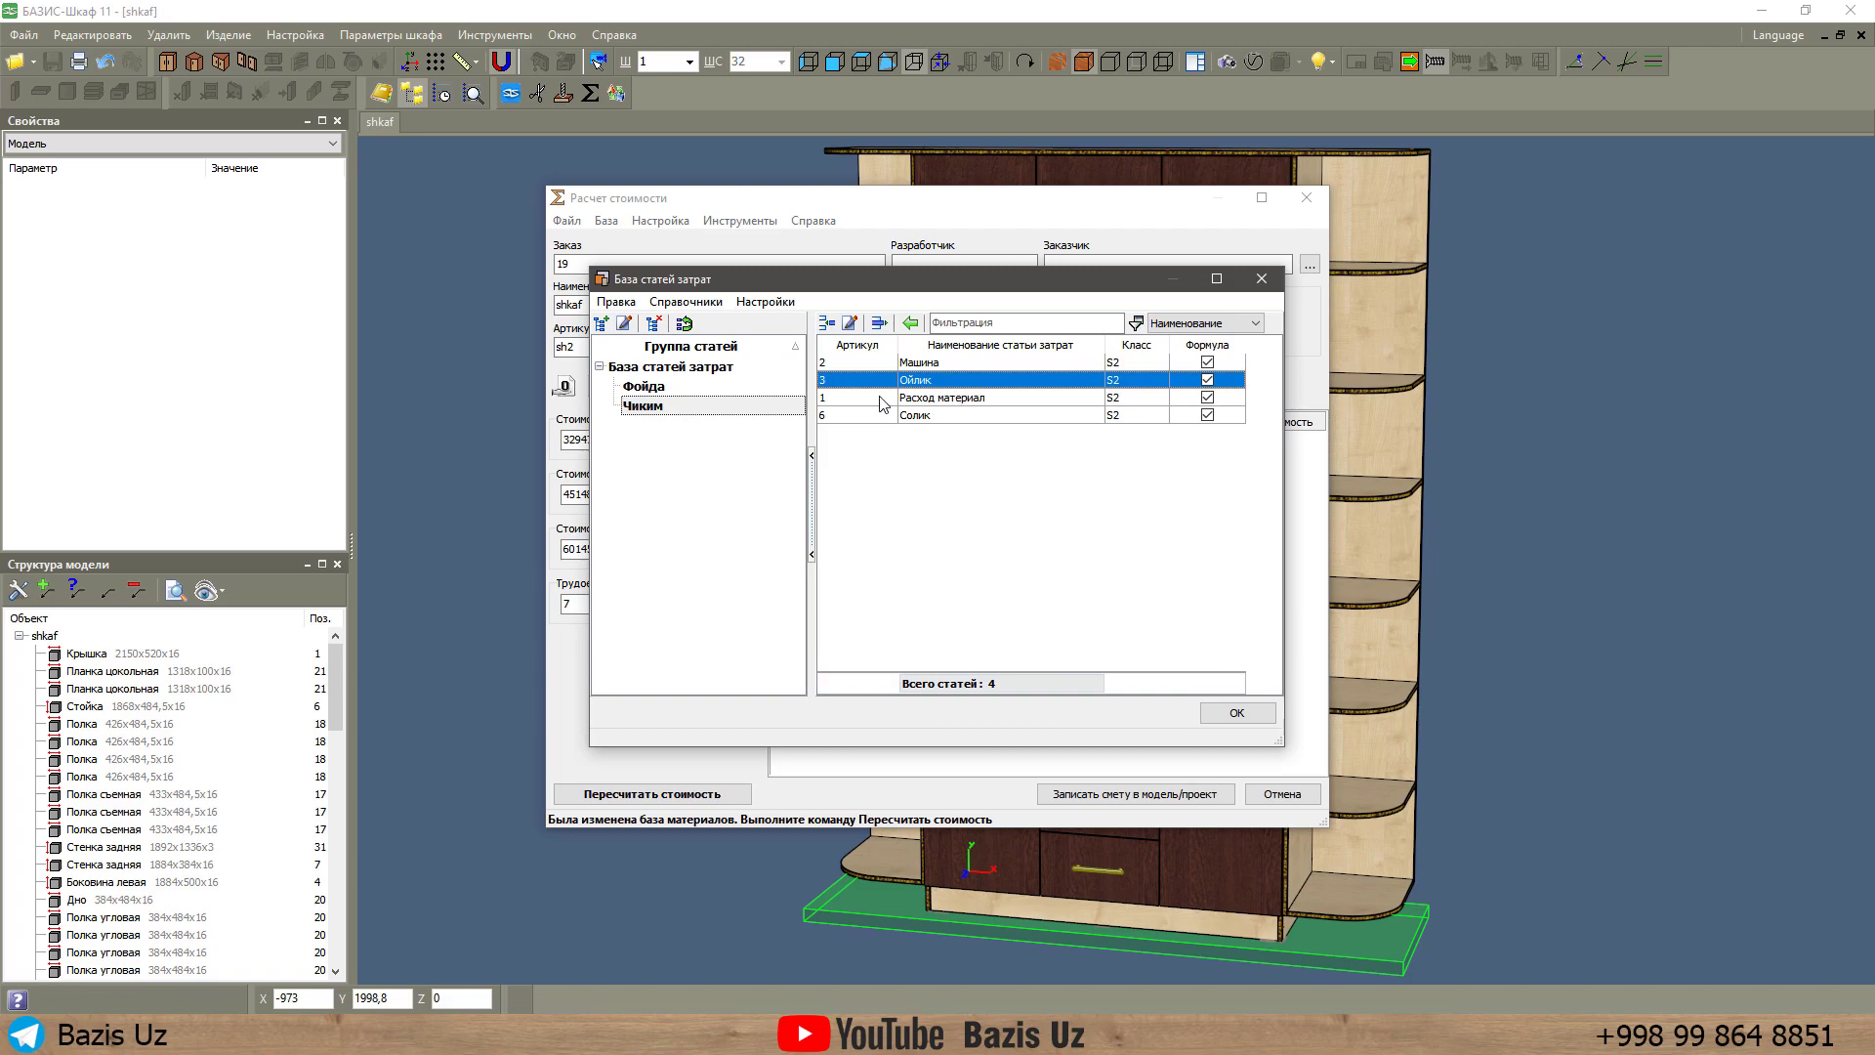
{"action": "left_click", "coordinate": [679, 389]}
{"action": "left_click", "coordinate": [957, 363]}
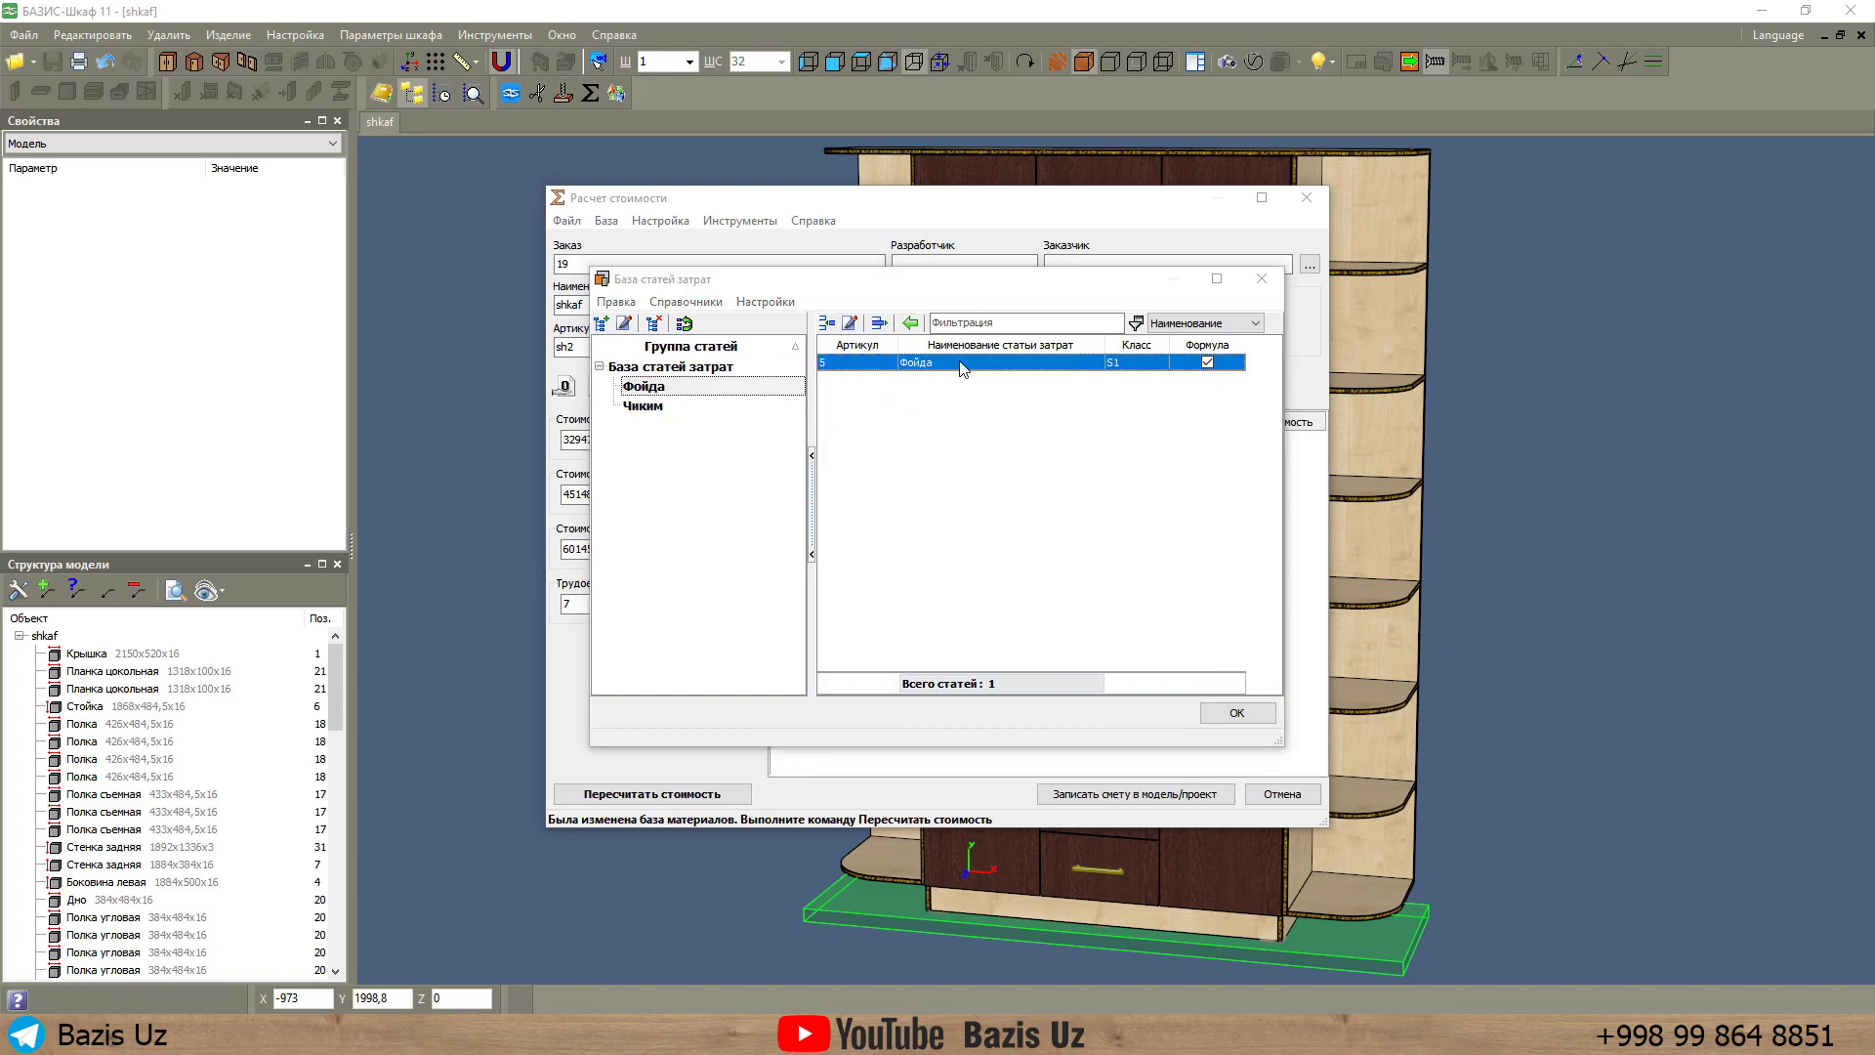
{"action": "double_click", "coordinate": [959, 363]}
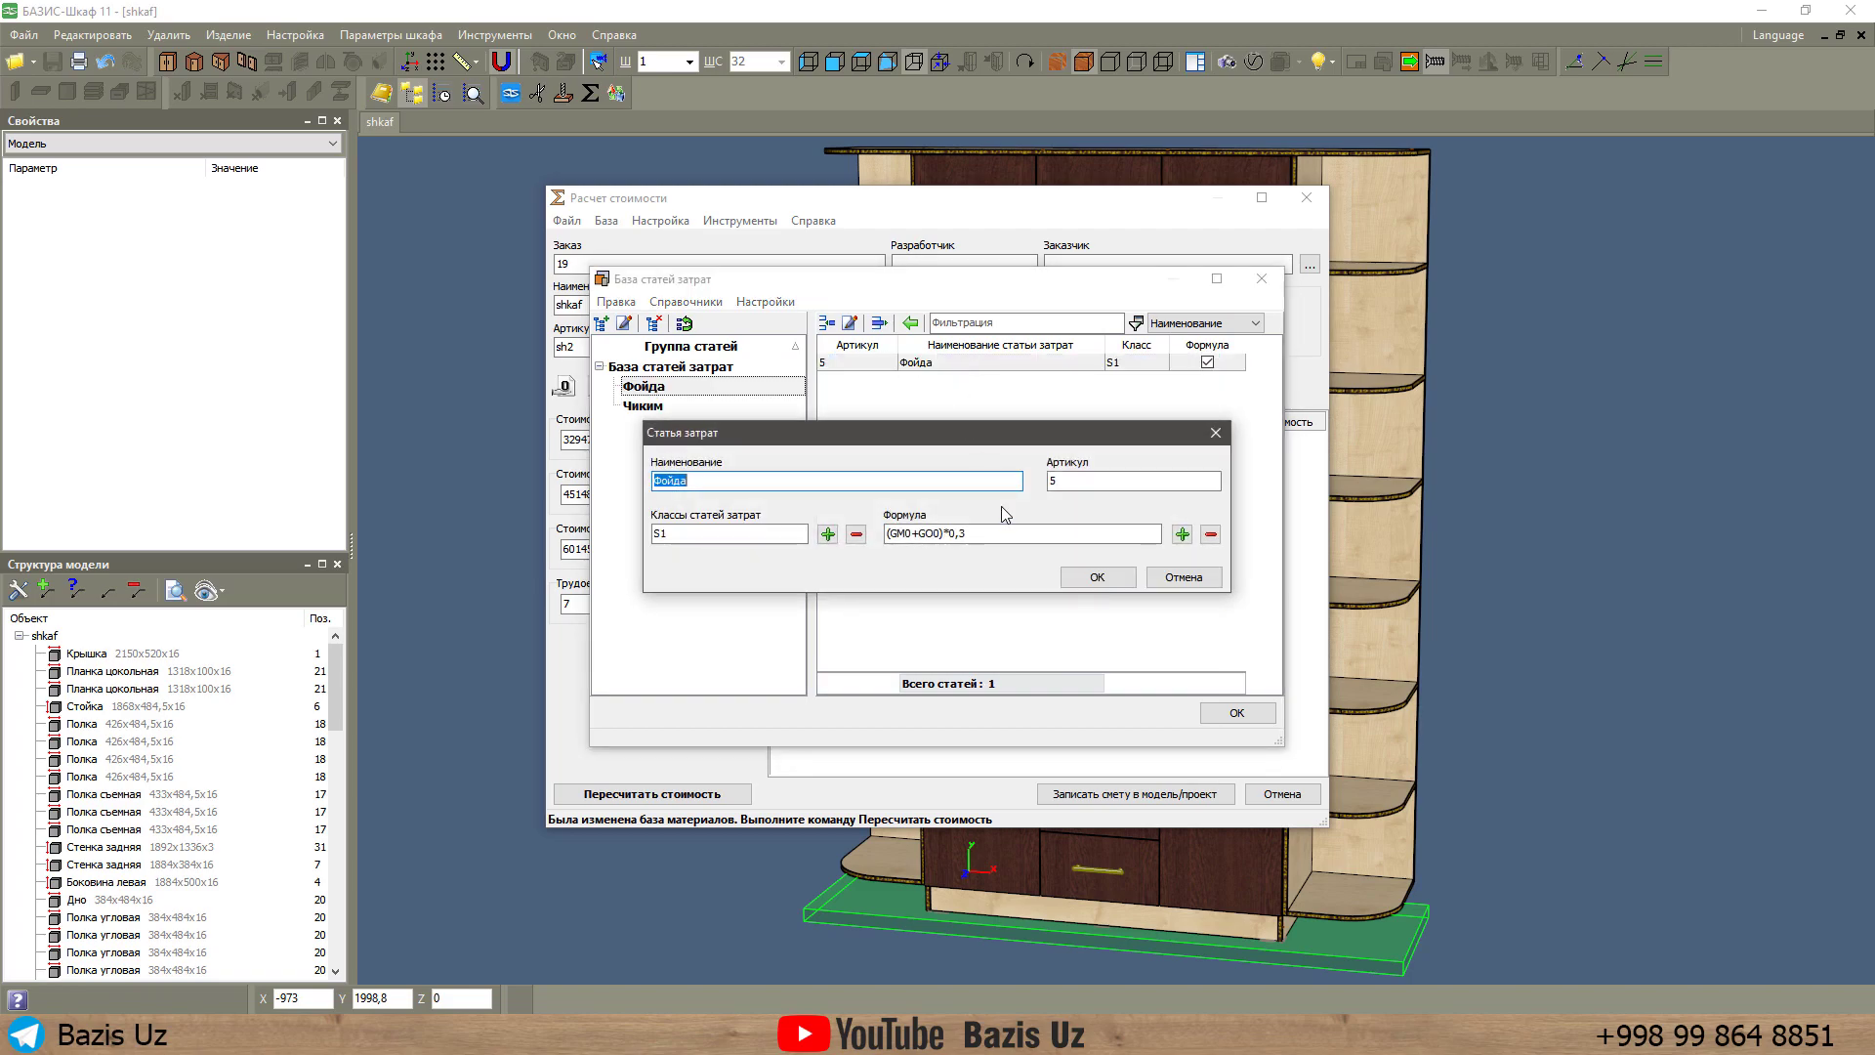
{"action": "left_click", "coordinate": [956, 535]}
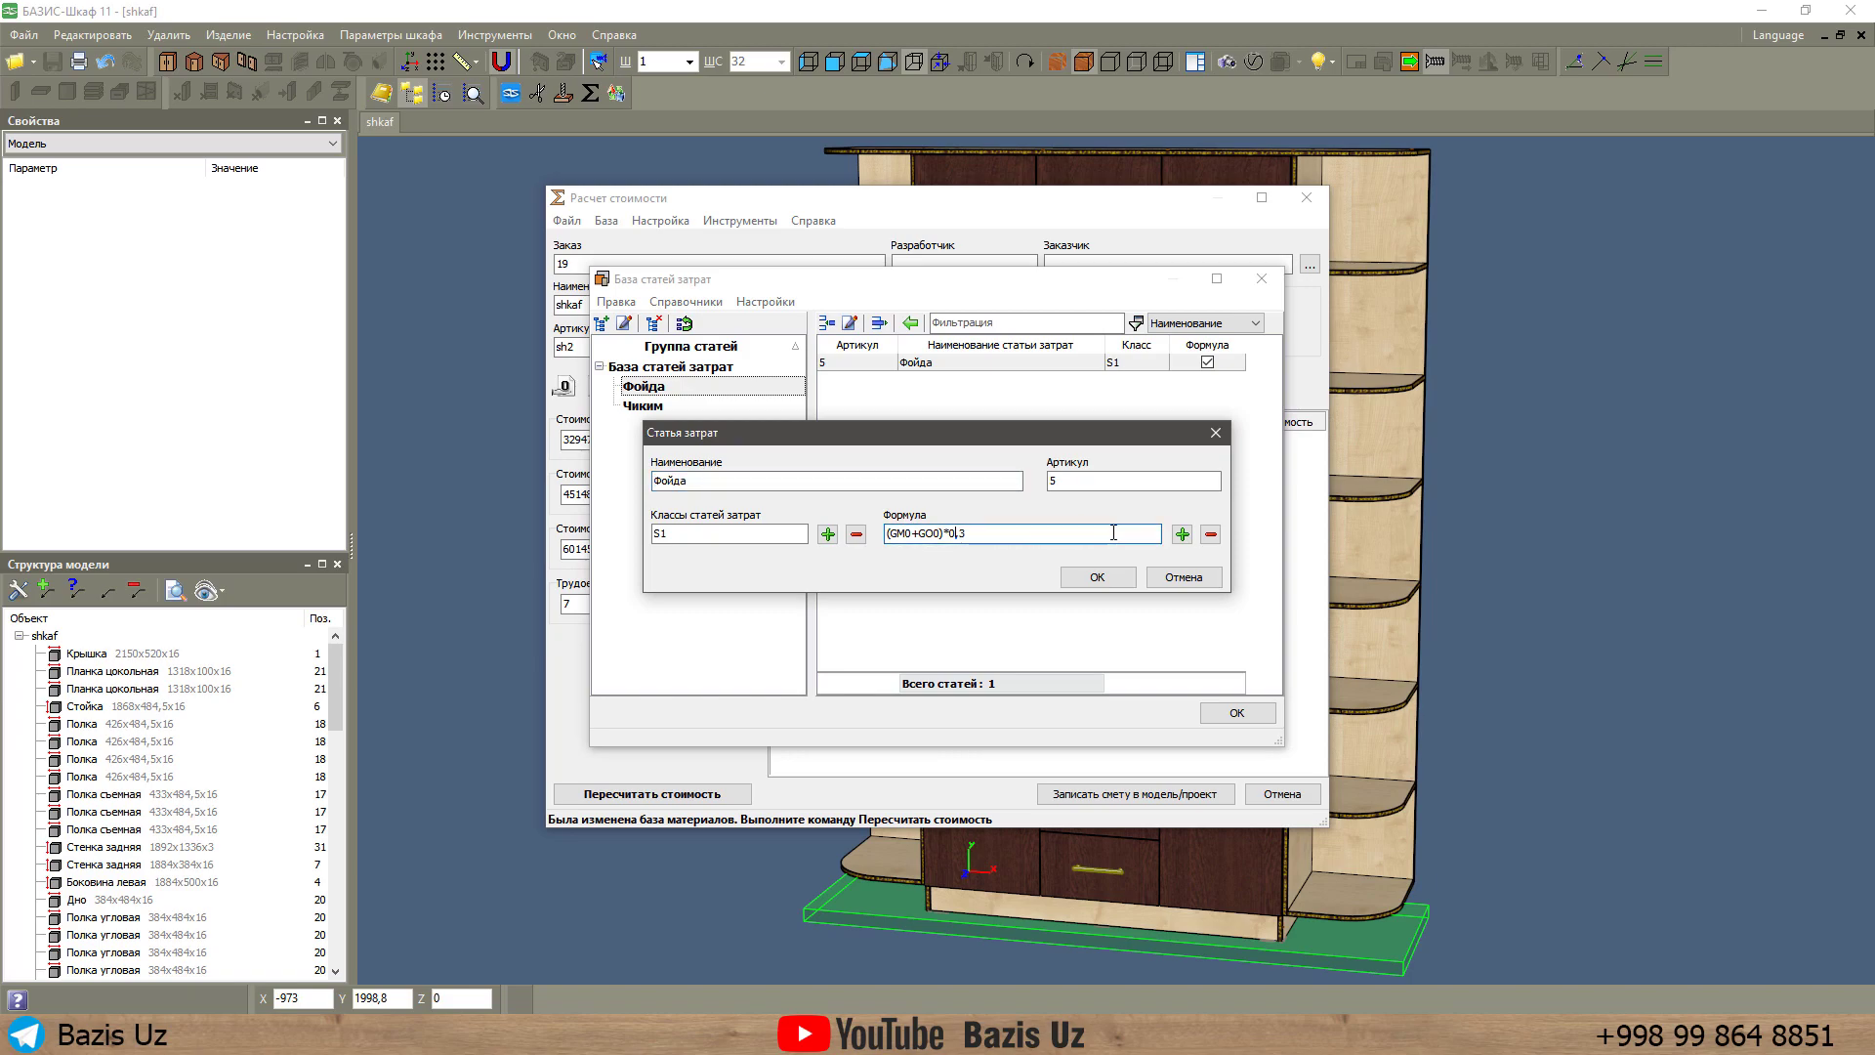
{"action": "left_click", "coordinate": [1182, 534]}
{"action": "left_click", "coordinate": [760, 711]}
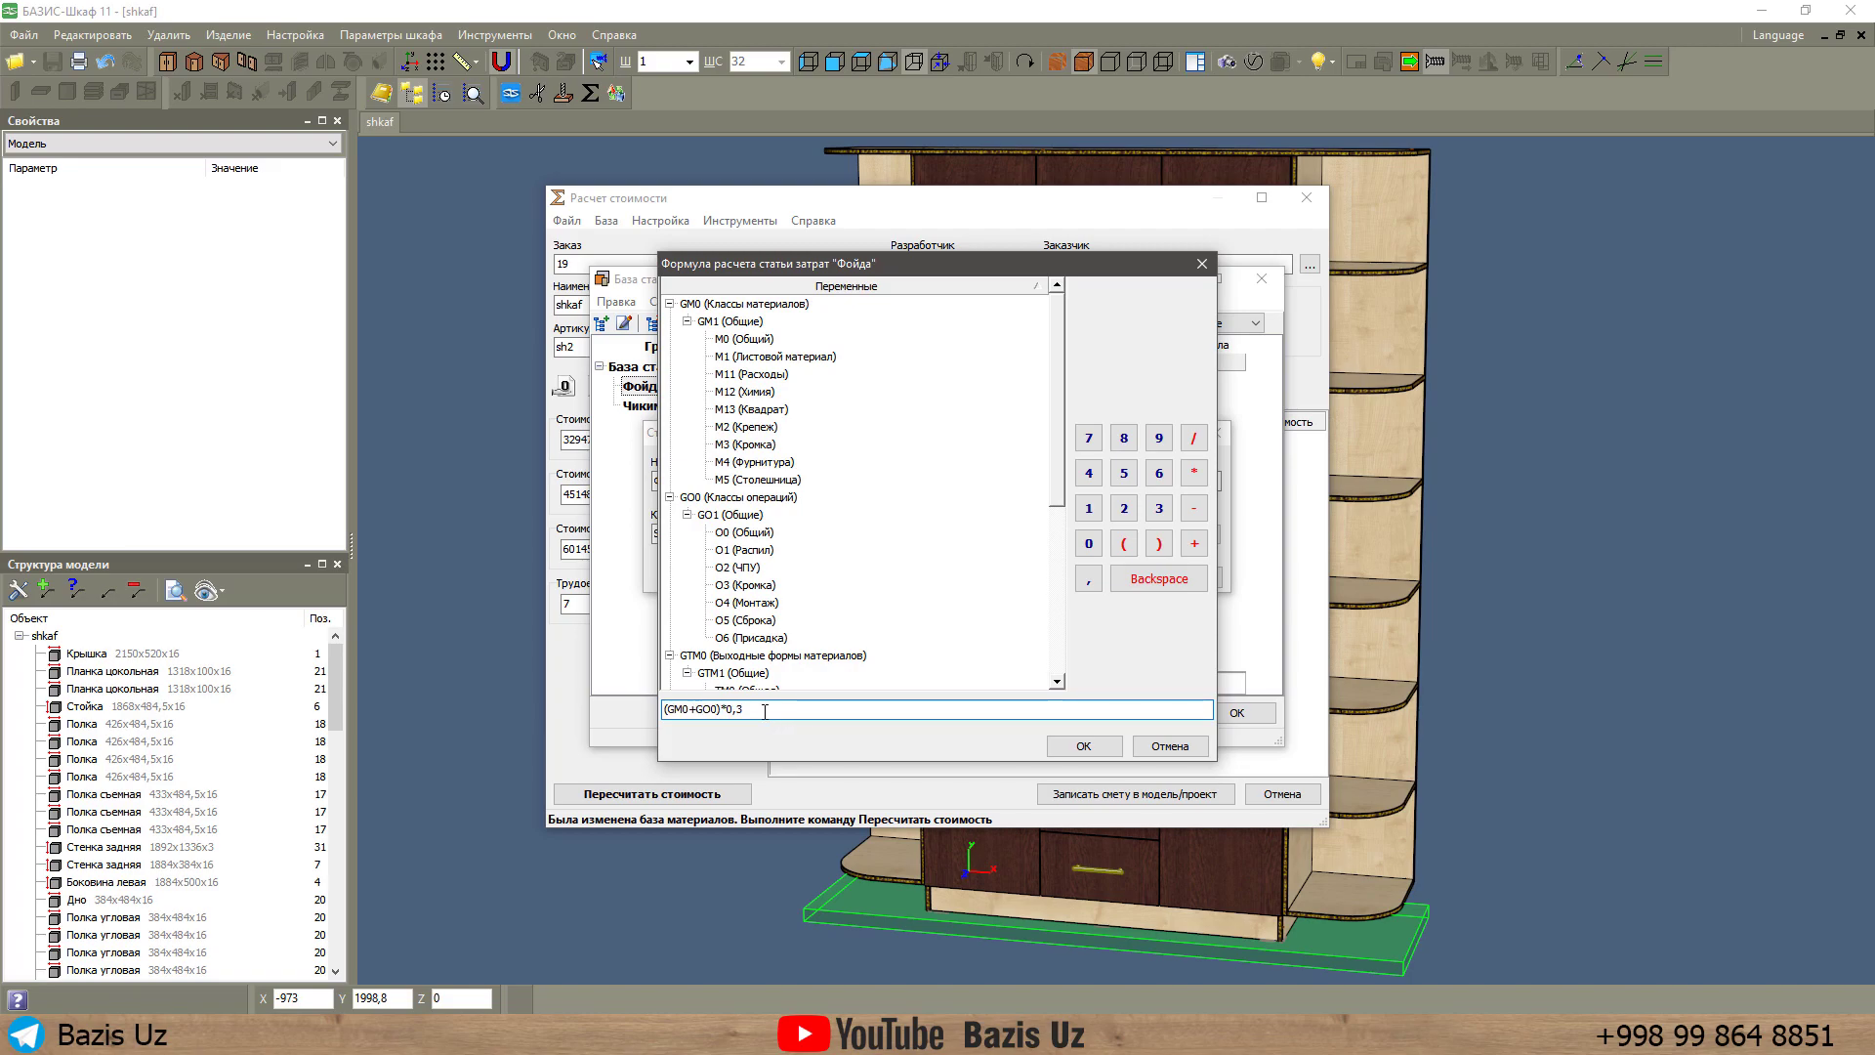
{"action": "left_click_drag", "start_coordinate": [760, 710], "coordinate": [719, 718]}
{"action": "type", "text": "/"}
{"action": "left_click", "coordinate": [1084, 746]}
{"action": "left_click", "coordinate": [1098, 578]}
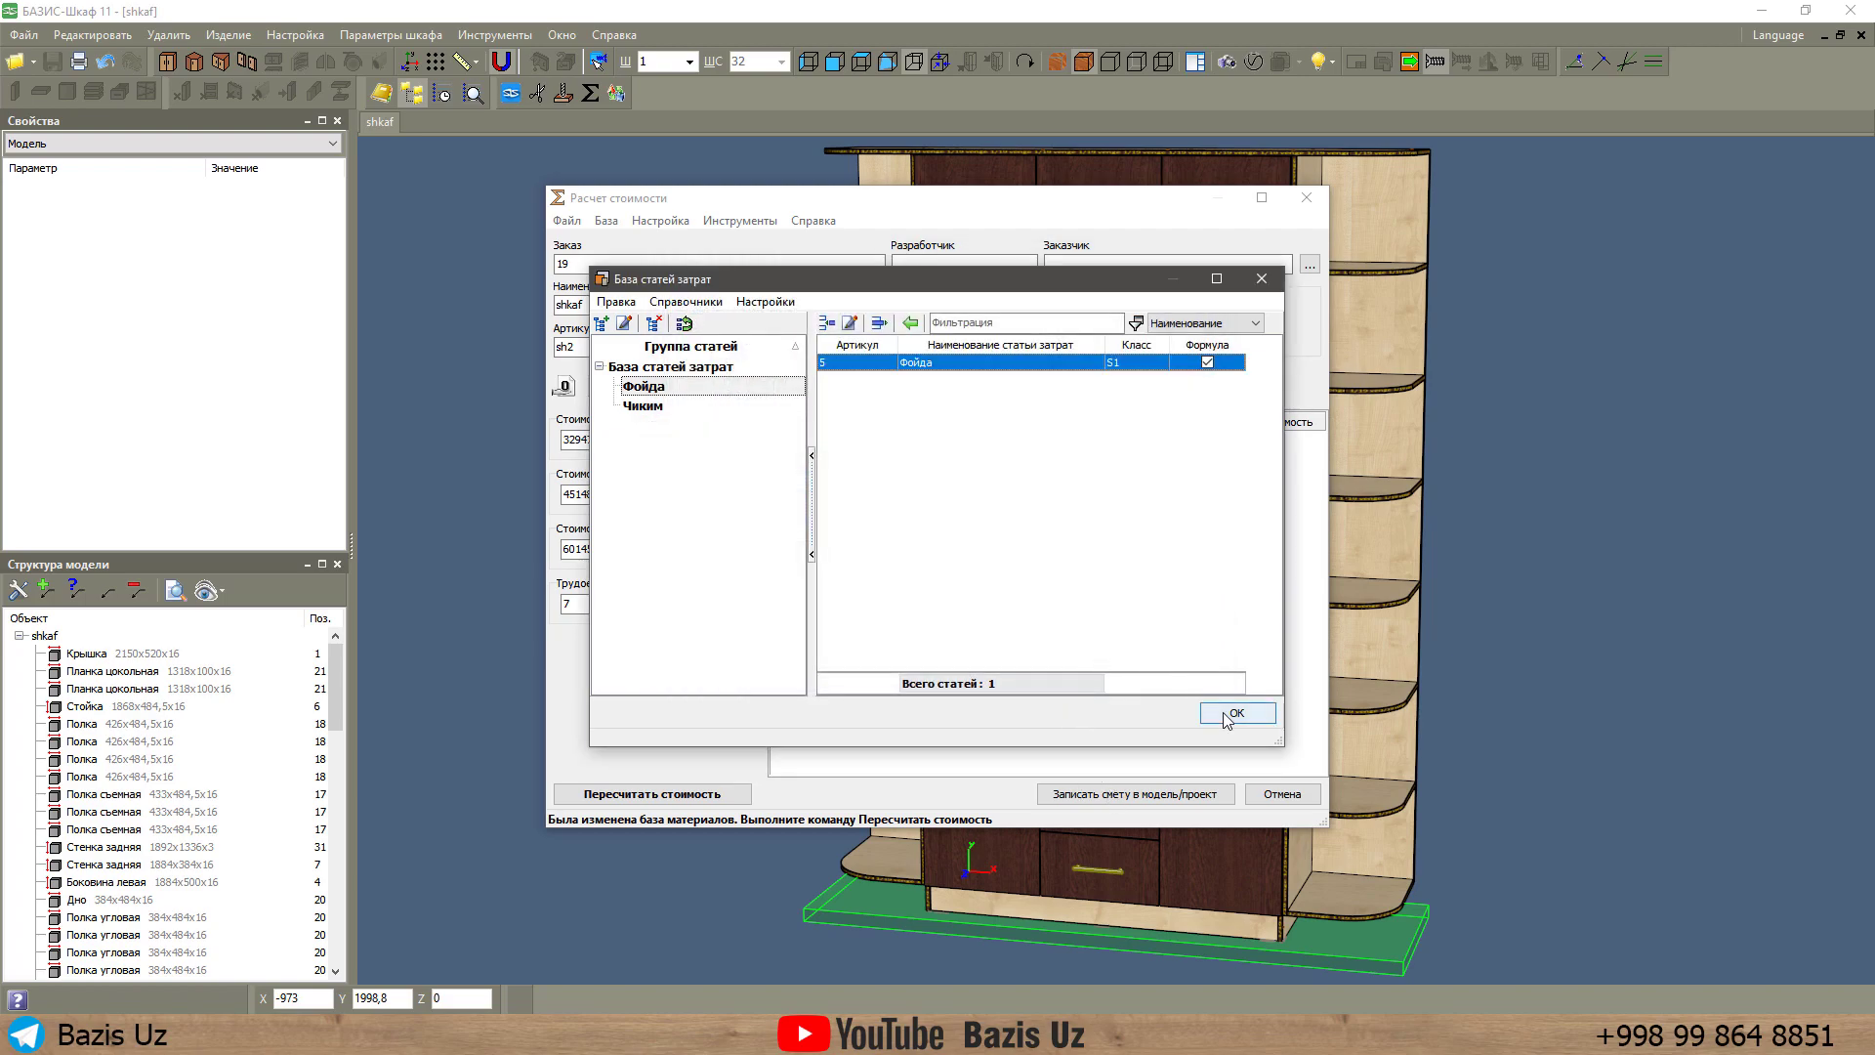
{"action": "left_click", "coordinate": [1234, 714]}
Recalculate the cabinet's cost, accepting the reset of manual estimate changes, and check the total order cost.
{"action": "left_click", "coordinate": [688, 797]}
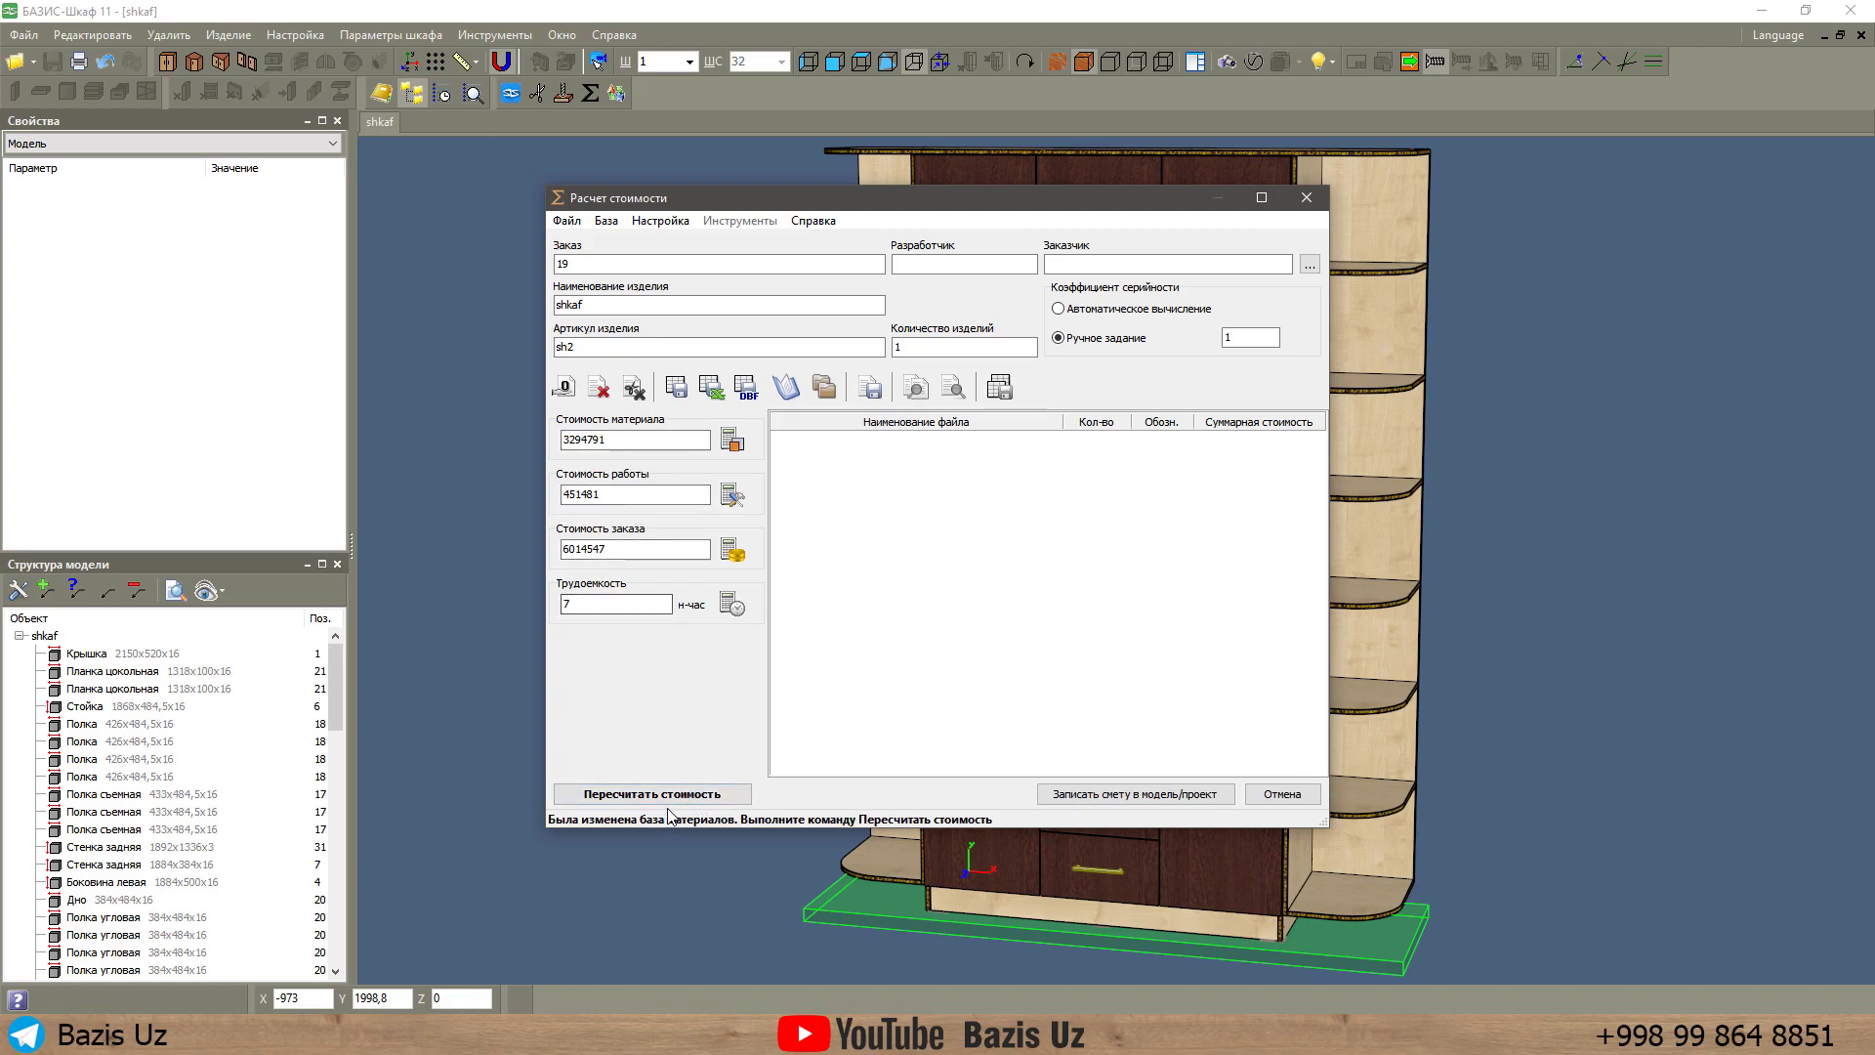
{"action": "left_click", "coordinate": [670, 795]}
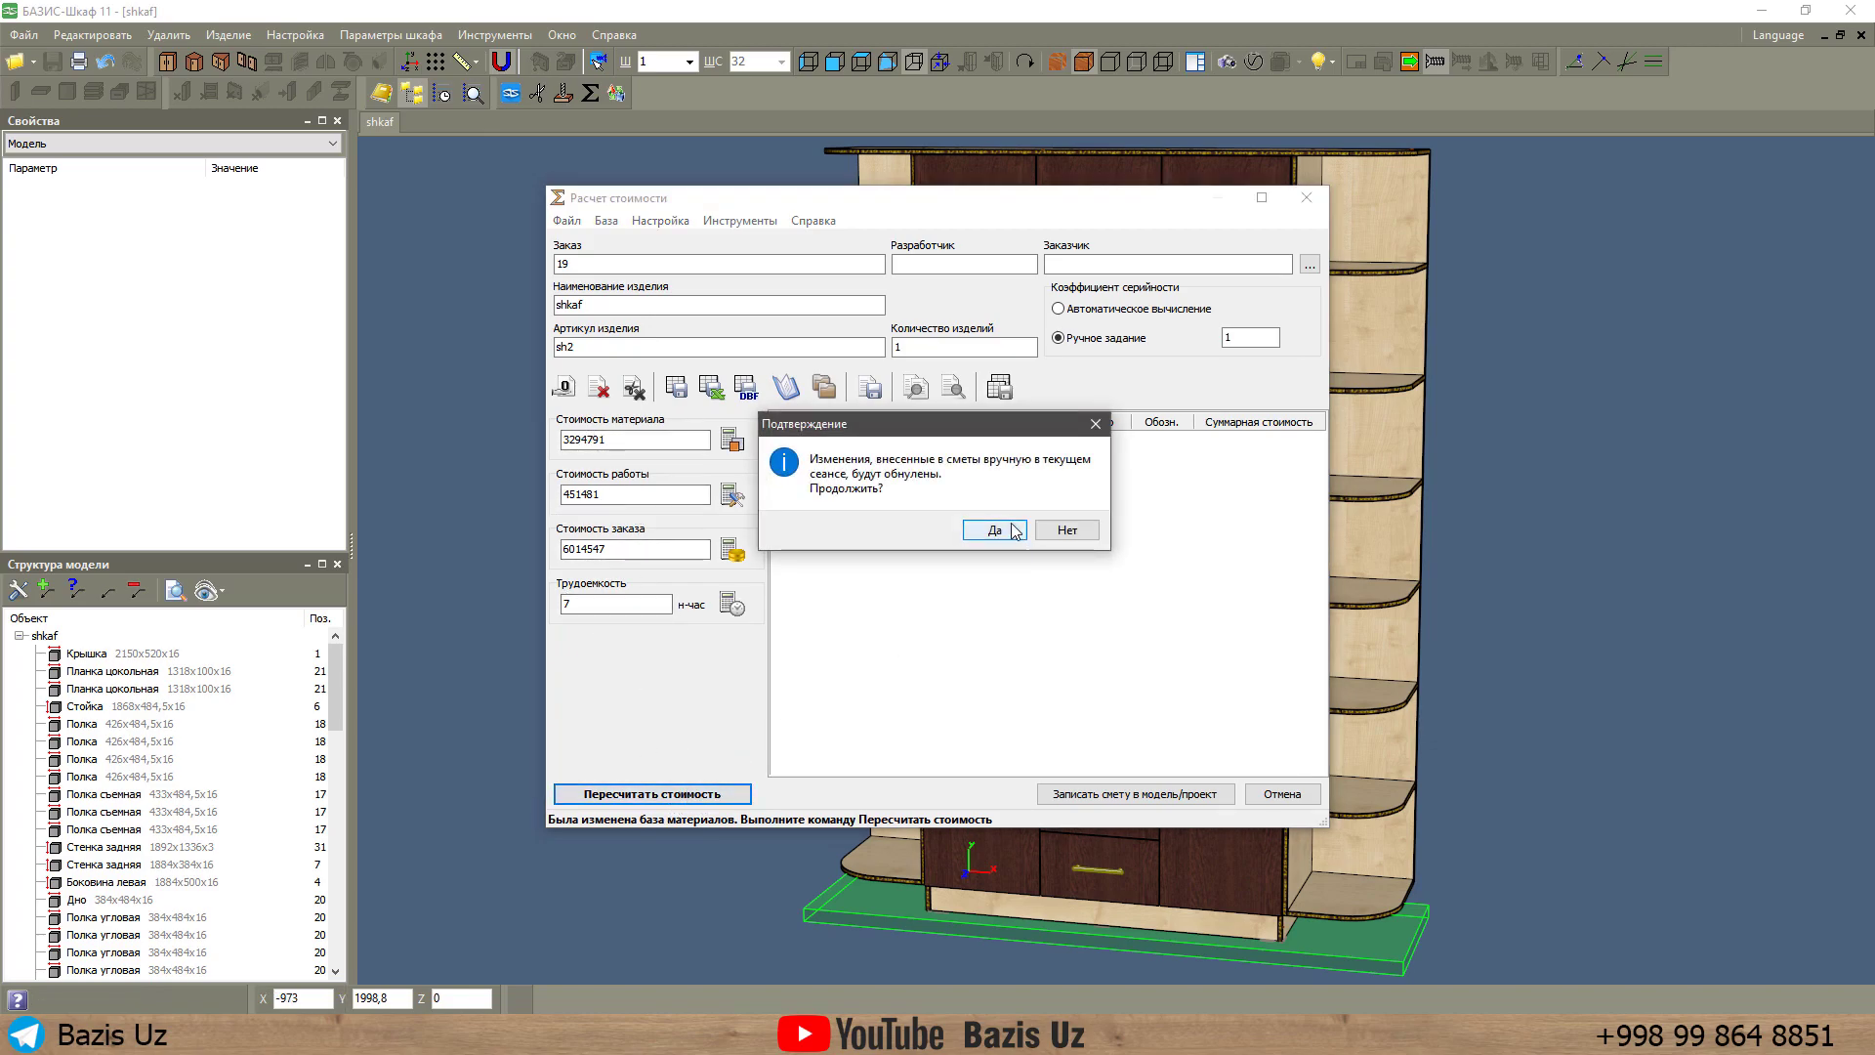
{"action": "left_click", "coordinate": [994, 529]}
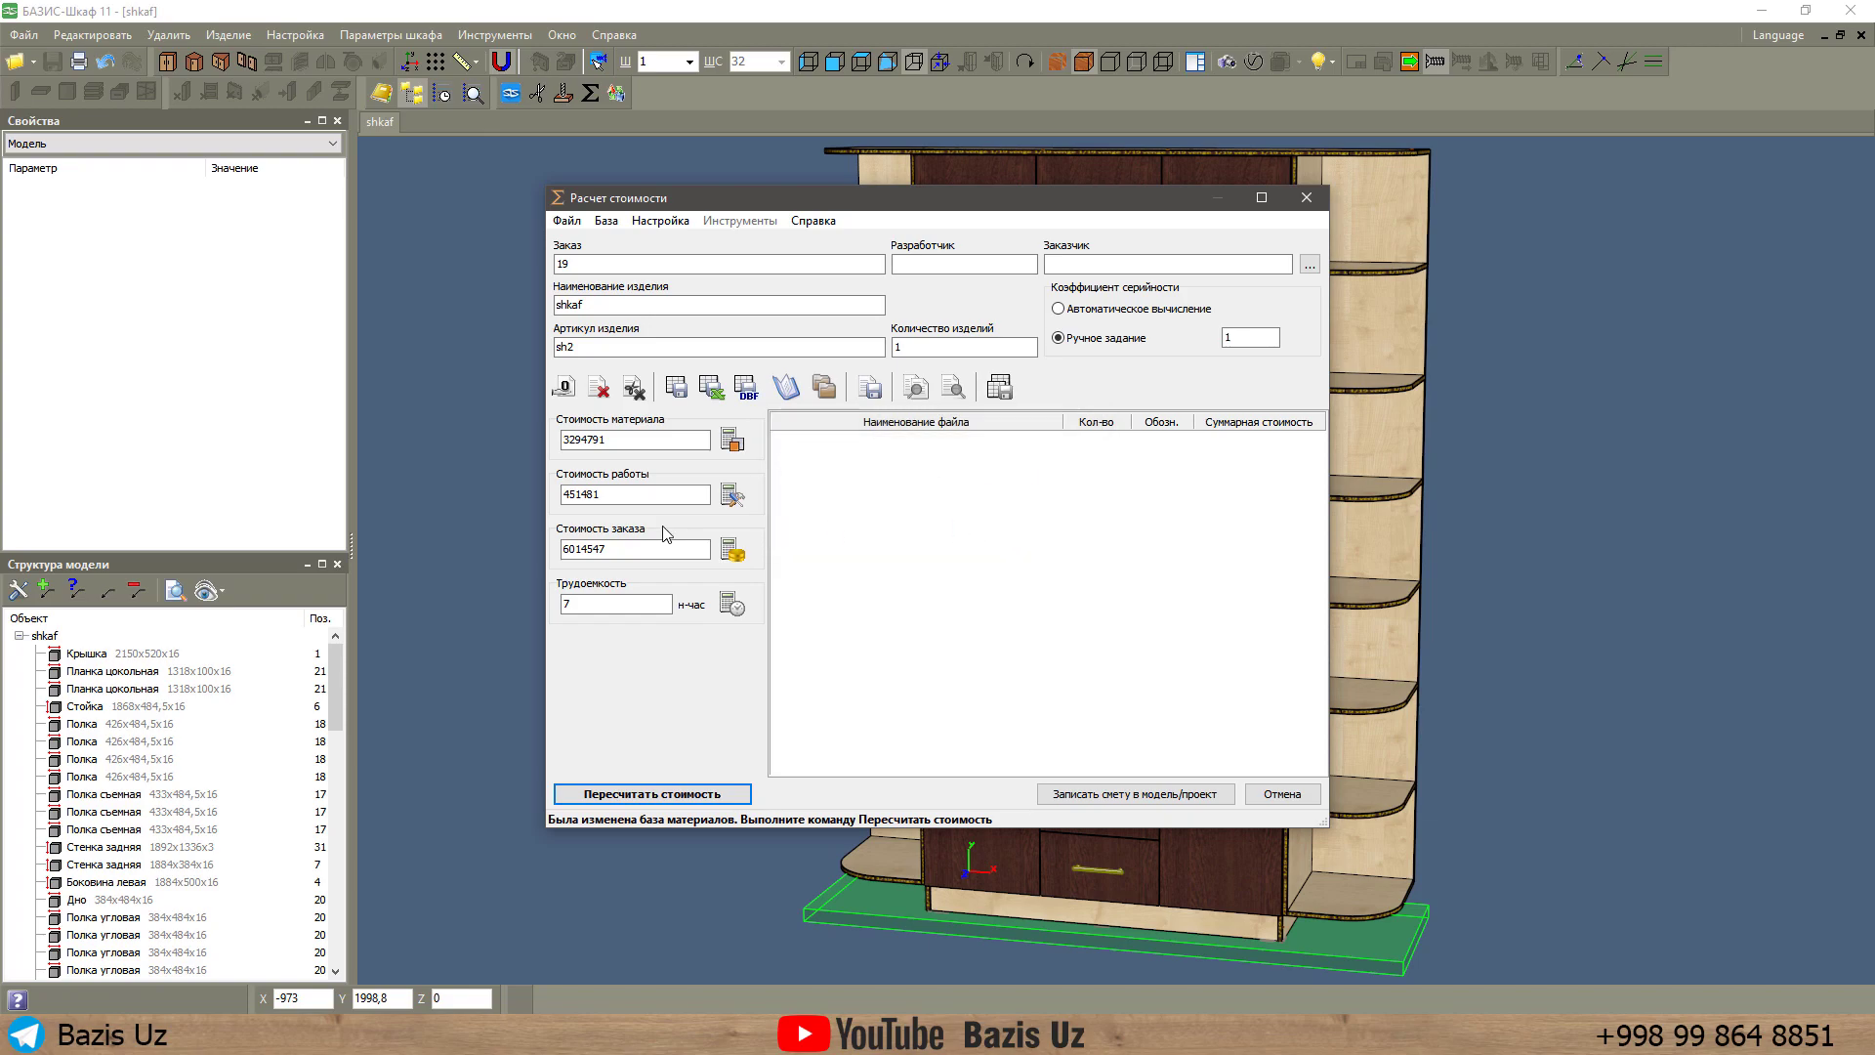
{"action": "left_click", "coordinate": [594, 555]}
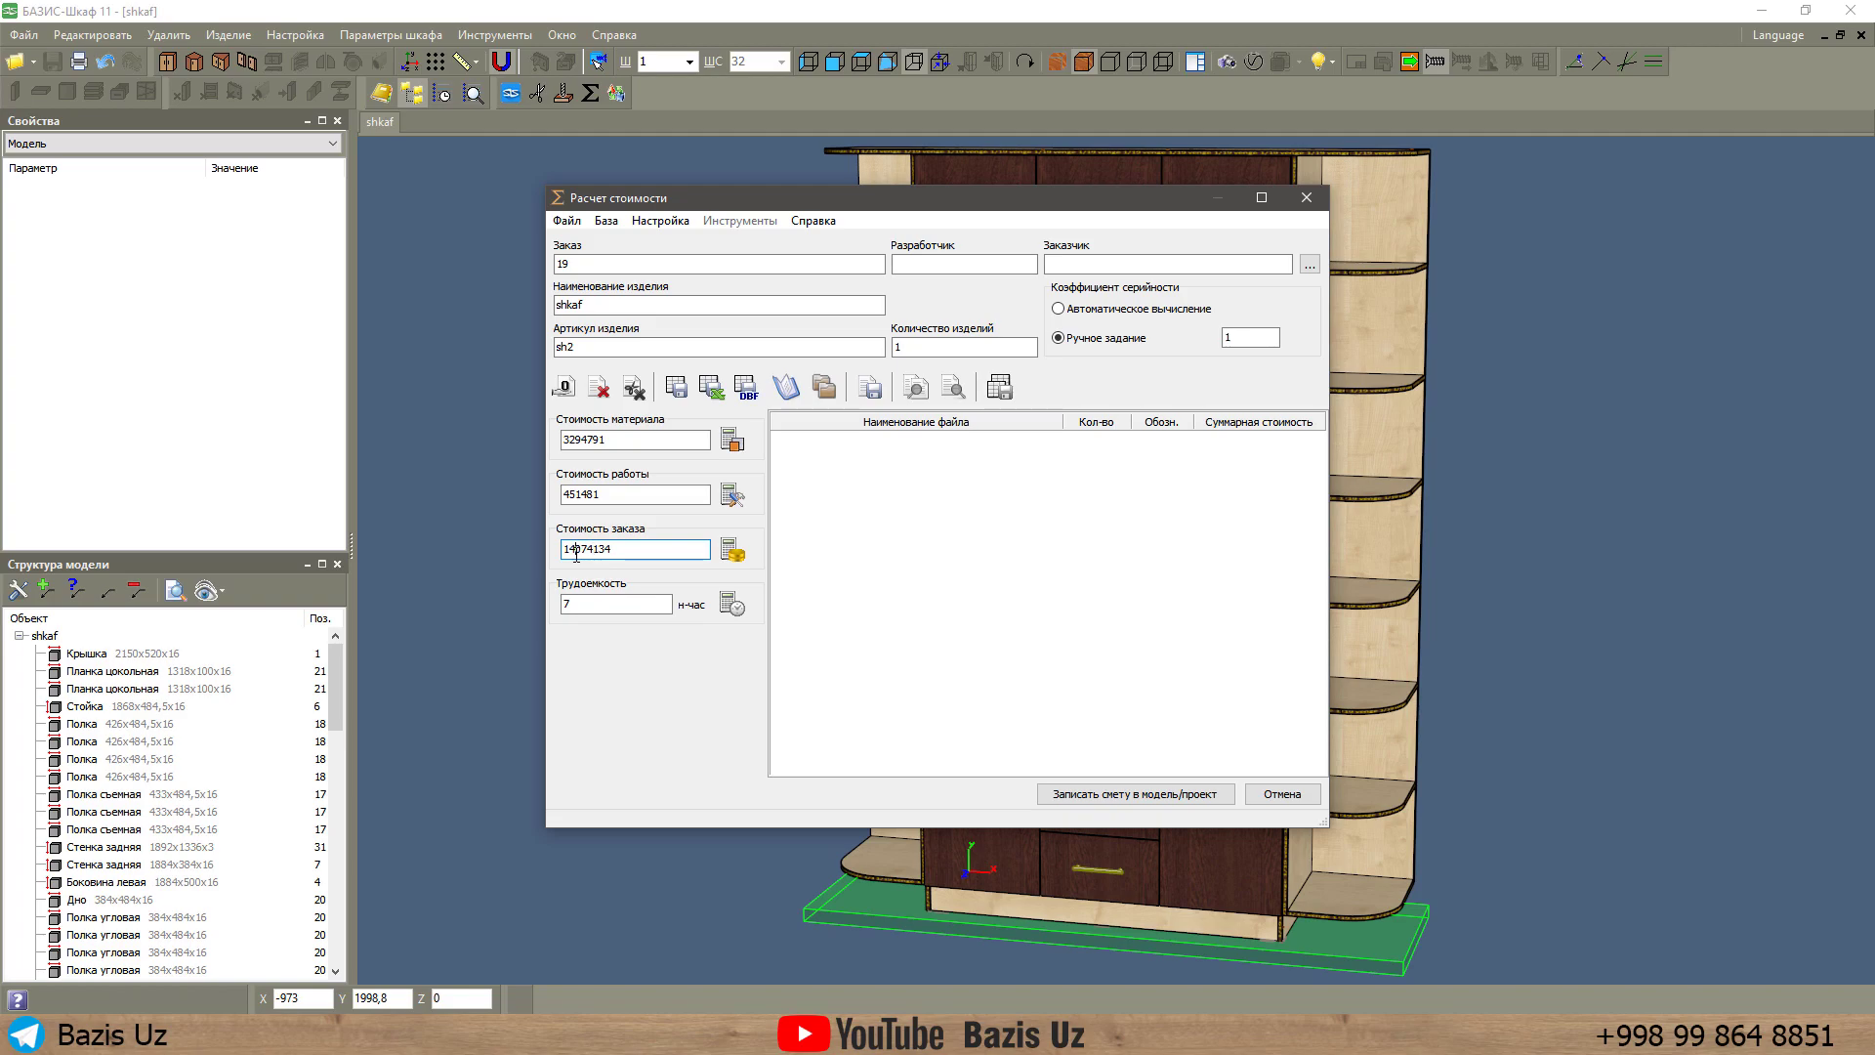
Open the order cost breakdown and inspect the "Фойда" and "Солик" cost items.
{"action": "left_click", "coordinate": [732, 550]}
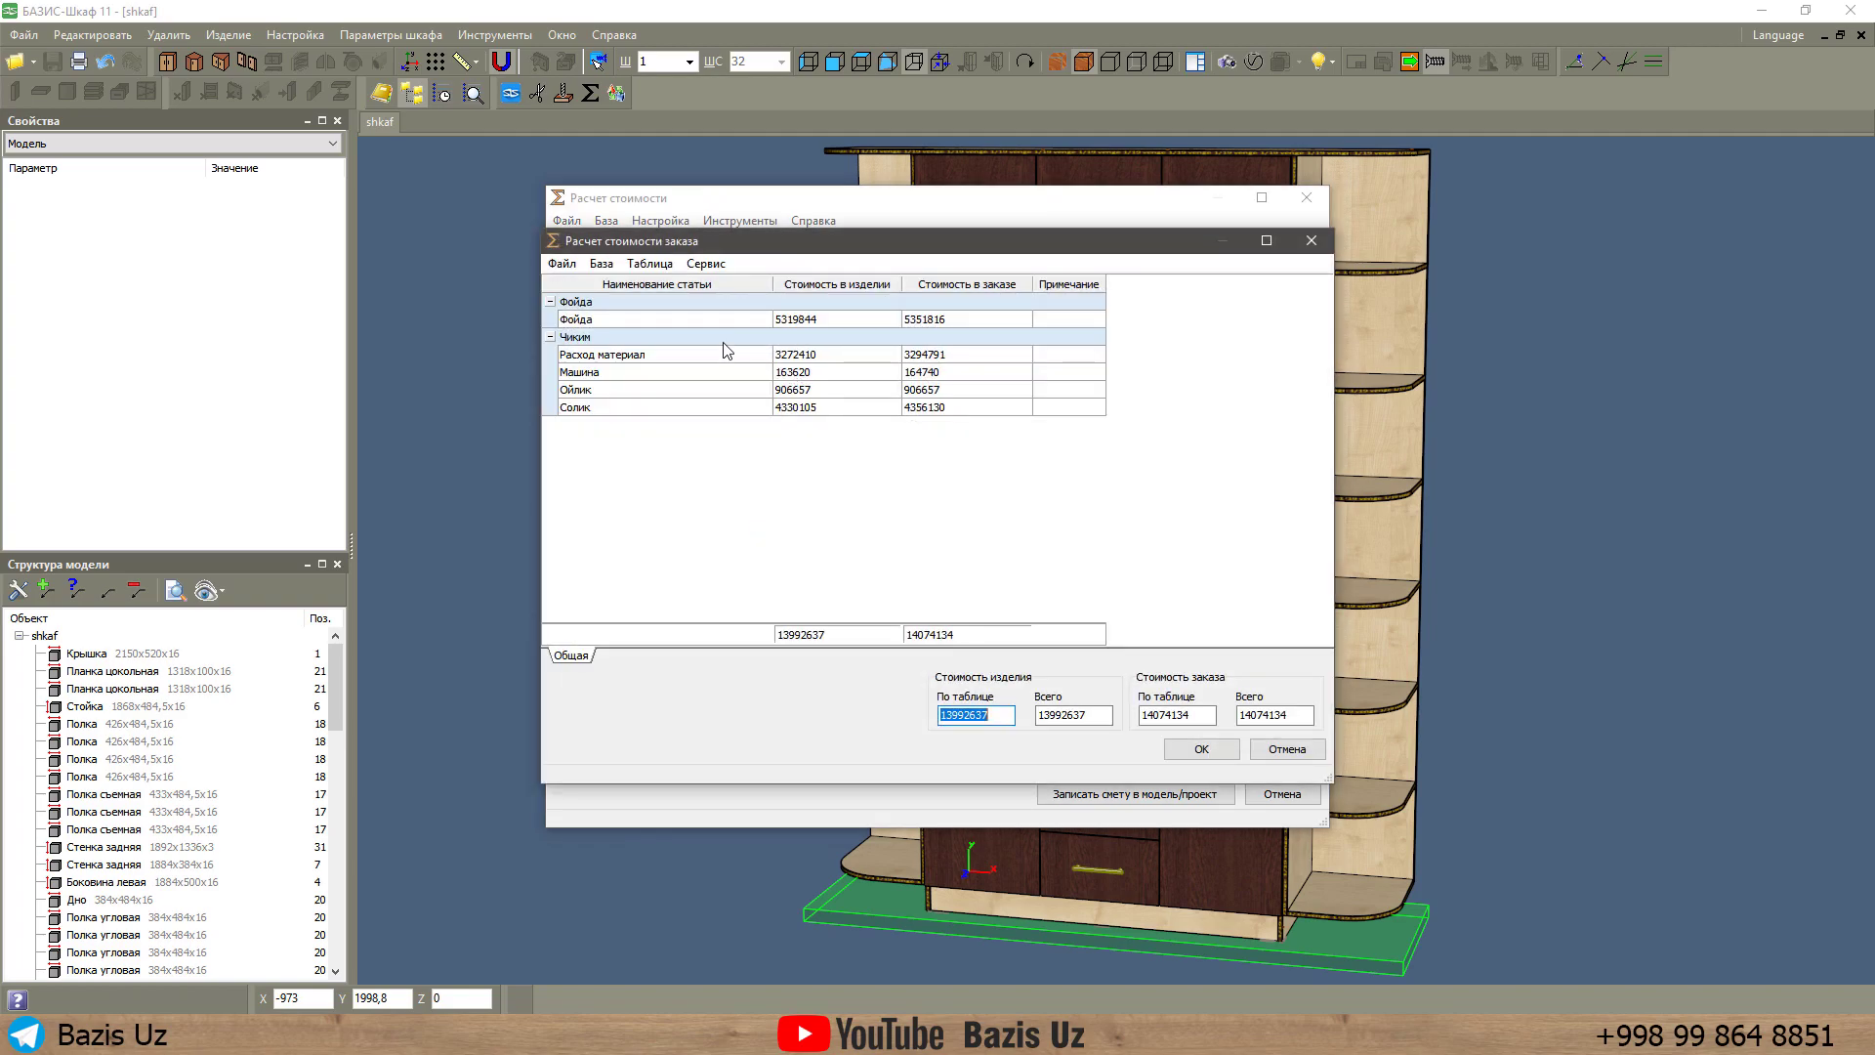
{"action": "left_click", "coordinate": [575, 323]}
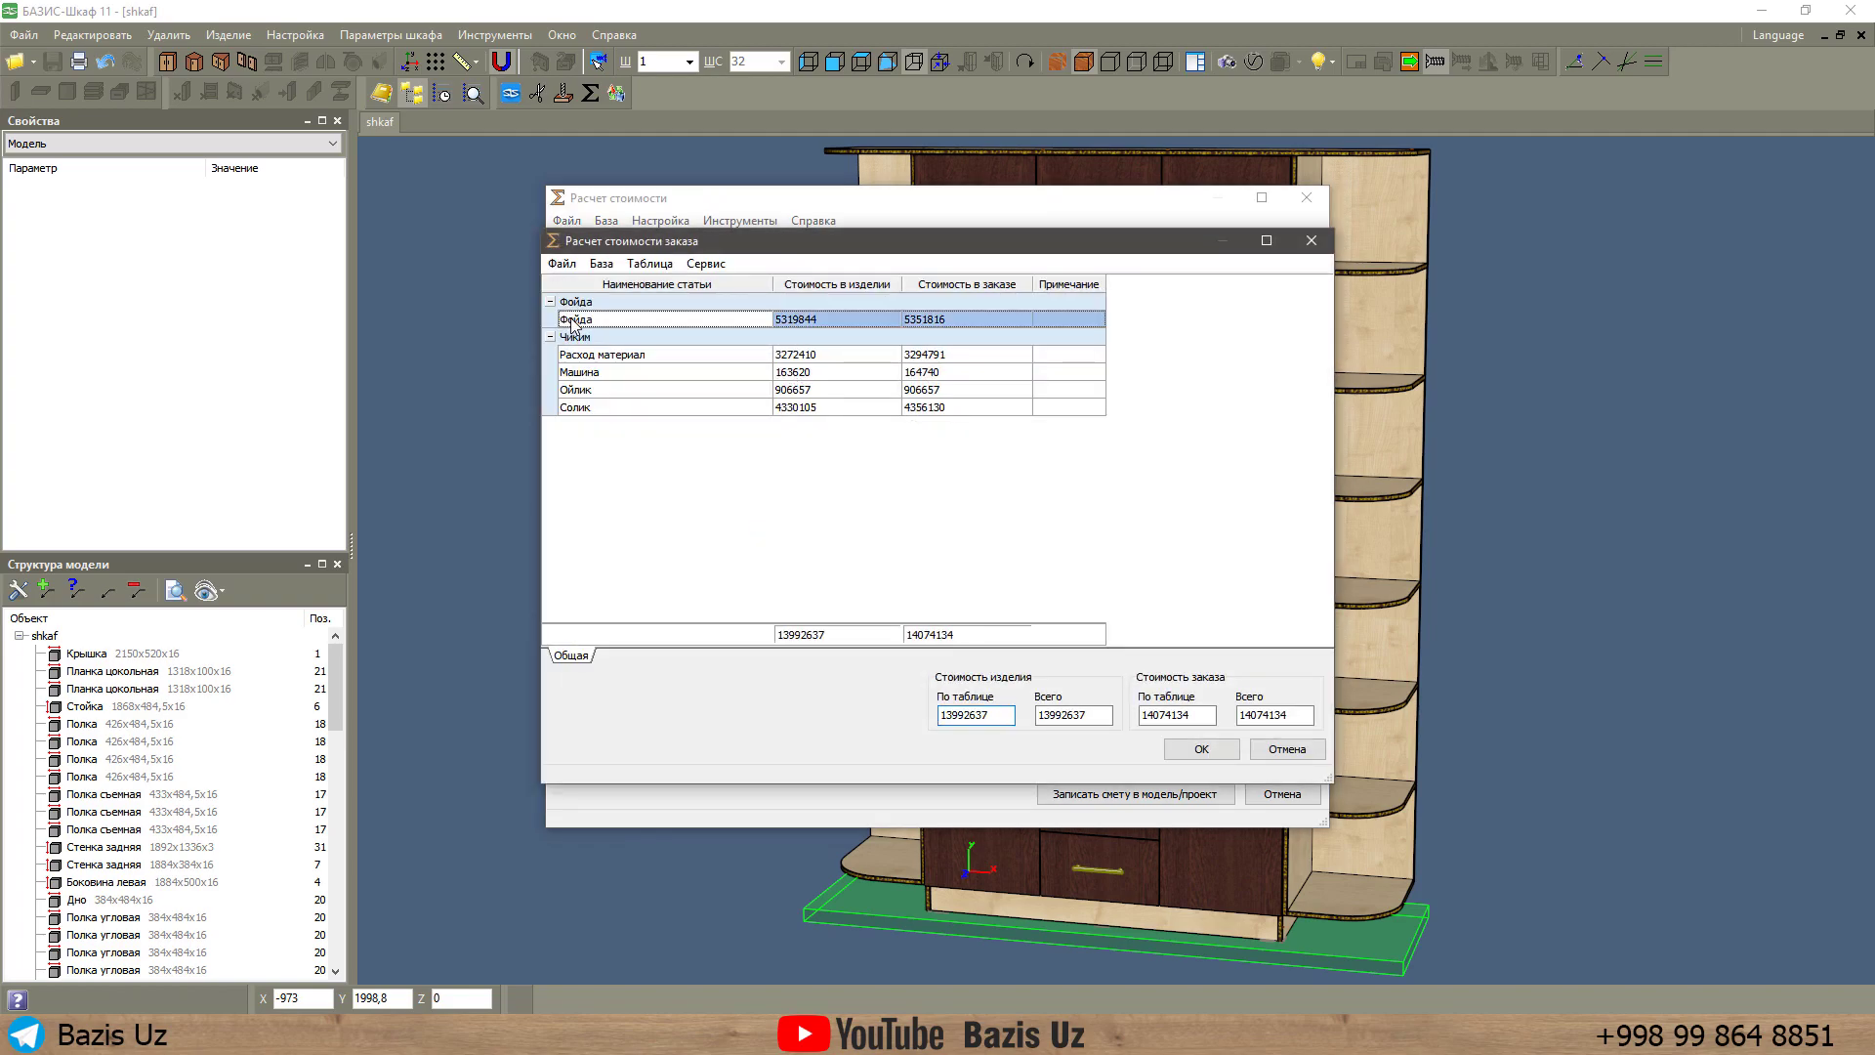
{"action": "left_click", "coordinate": [739, 410]}
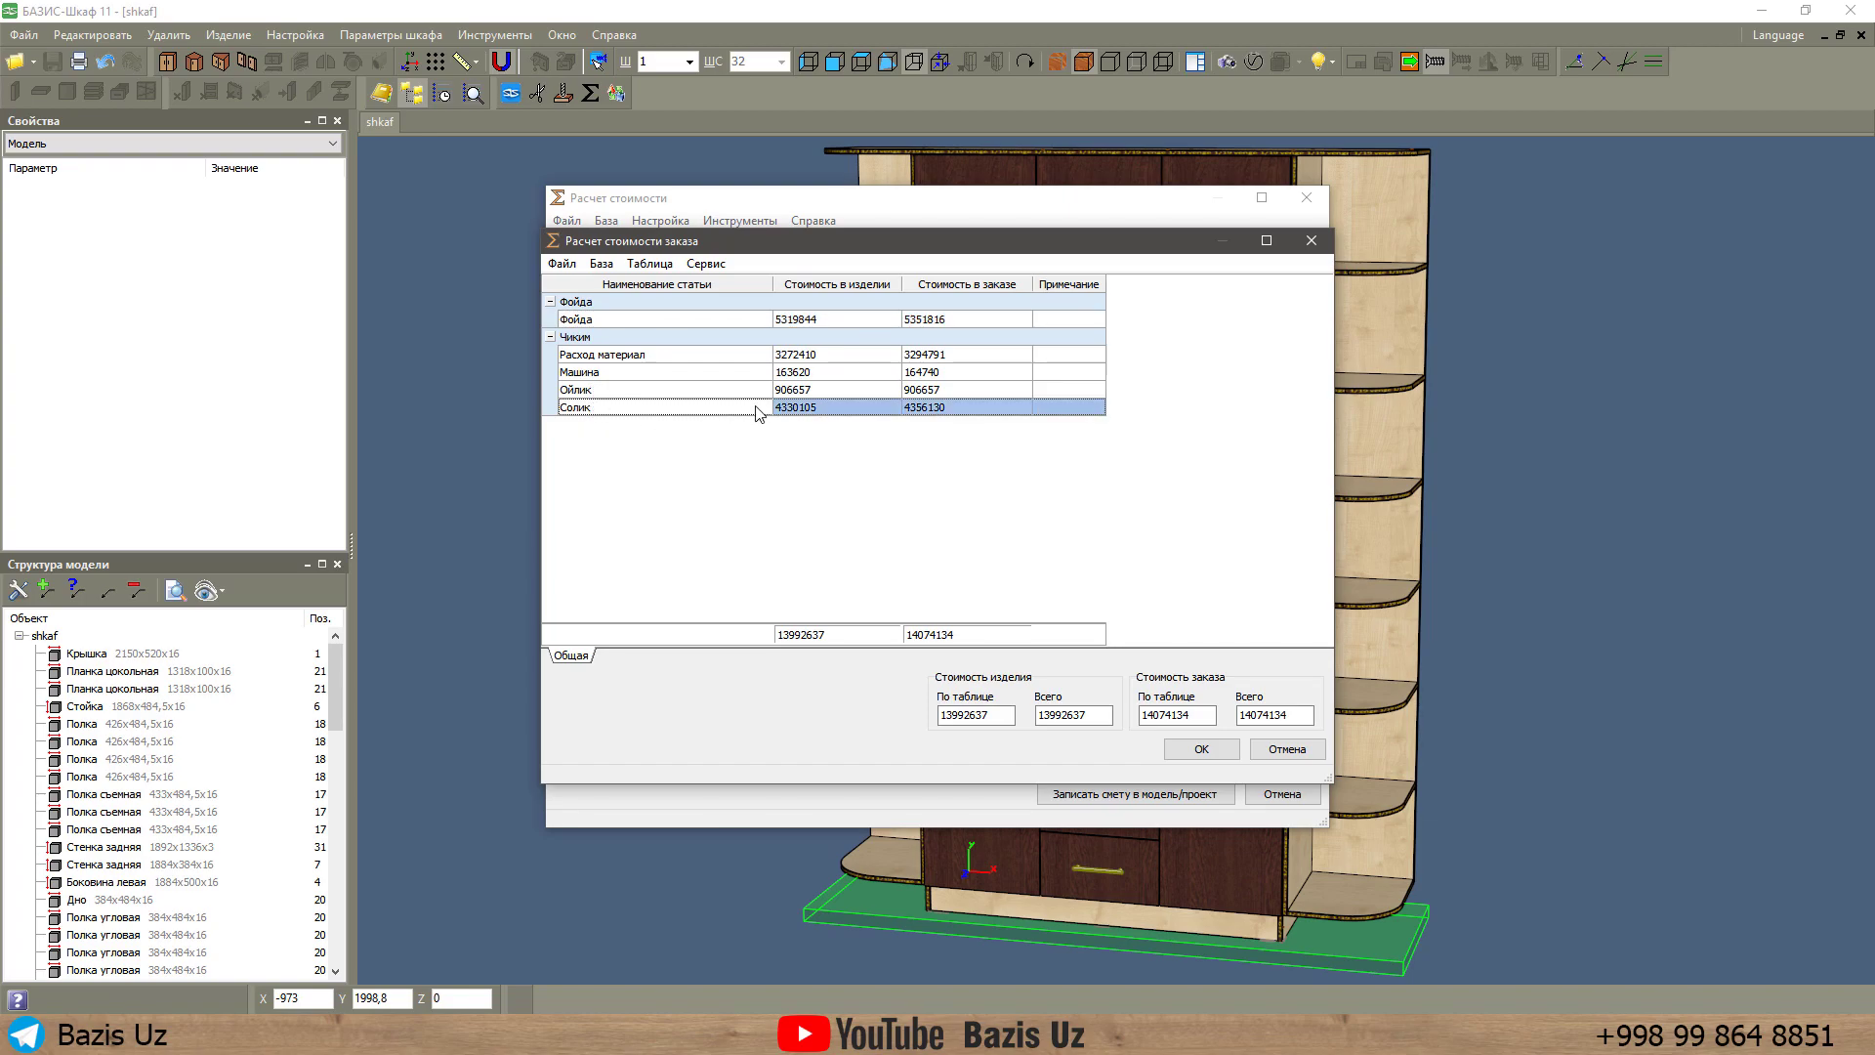
In the cost item database's "Чиким" group, change the "Солик" item's formula to (GO0+GM0)*0,14 and save it.
{"action": "left_click", "coordinate": [600, 263]}
{"action": "left_click", "coordinate": [652, 285]}
{"action": "left_click", "coordinate": [642, 405]}
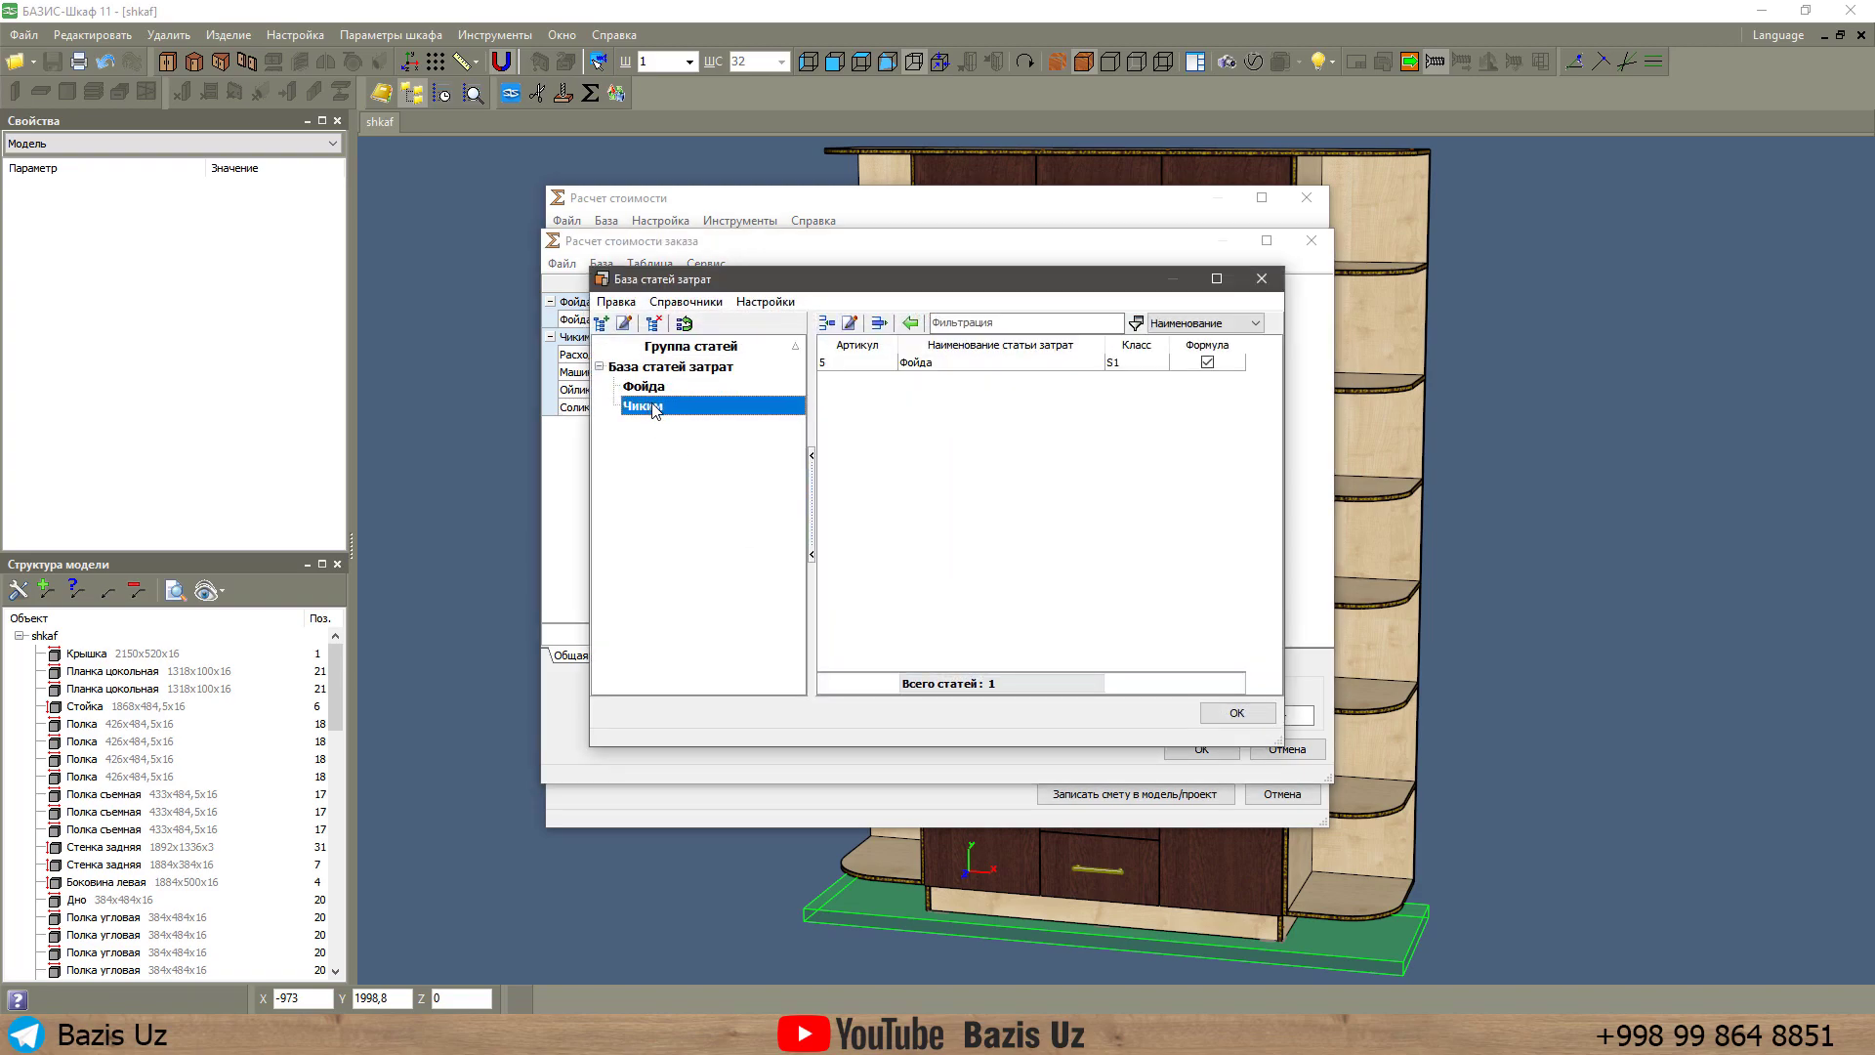
{"action": "double_click", "coordinate": [917, 414]}
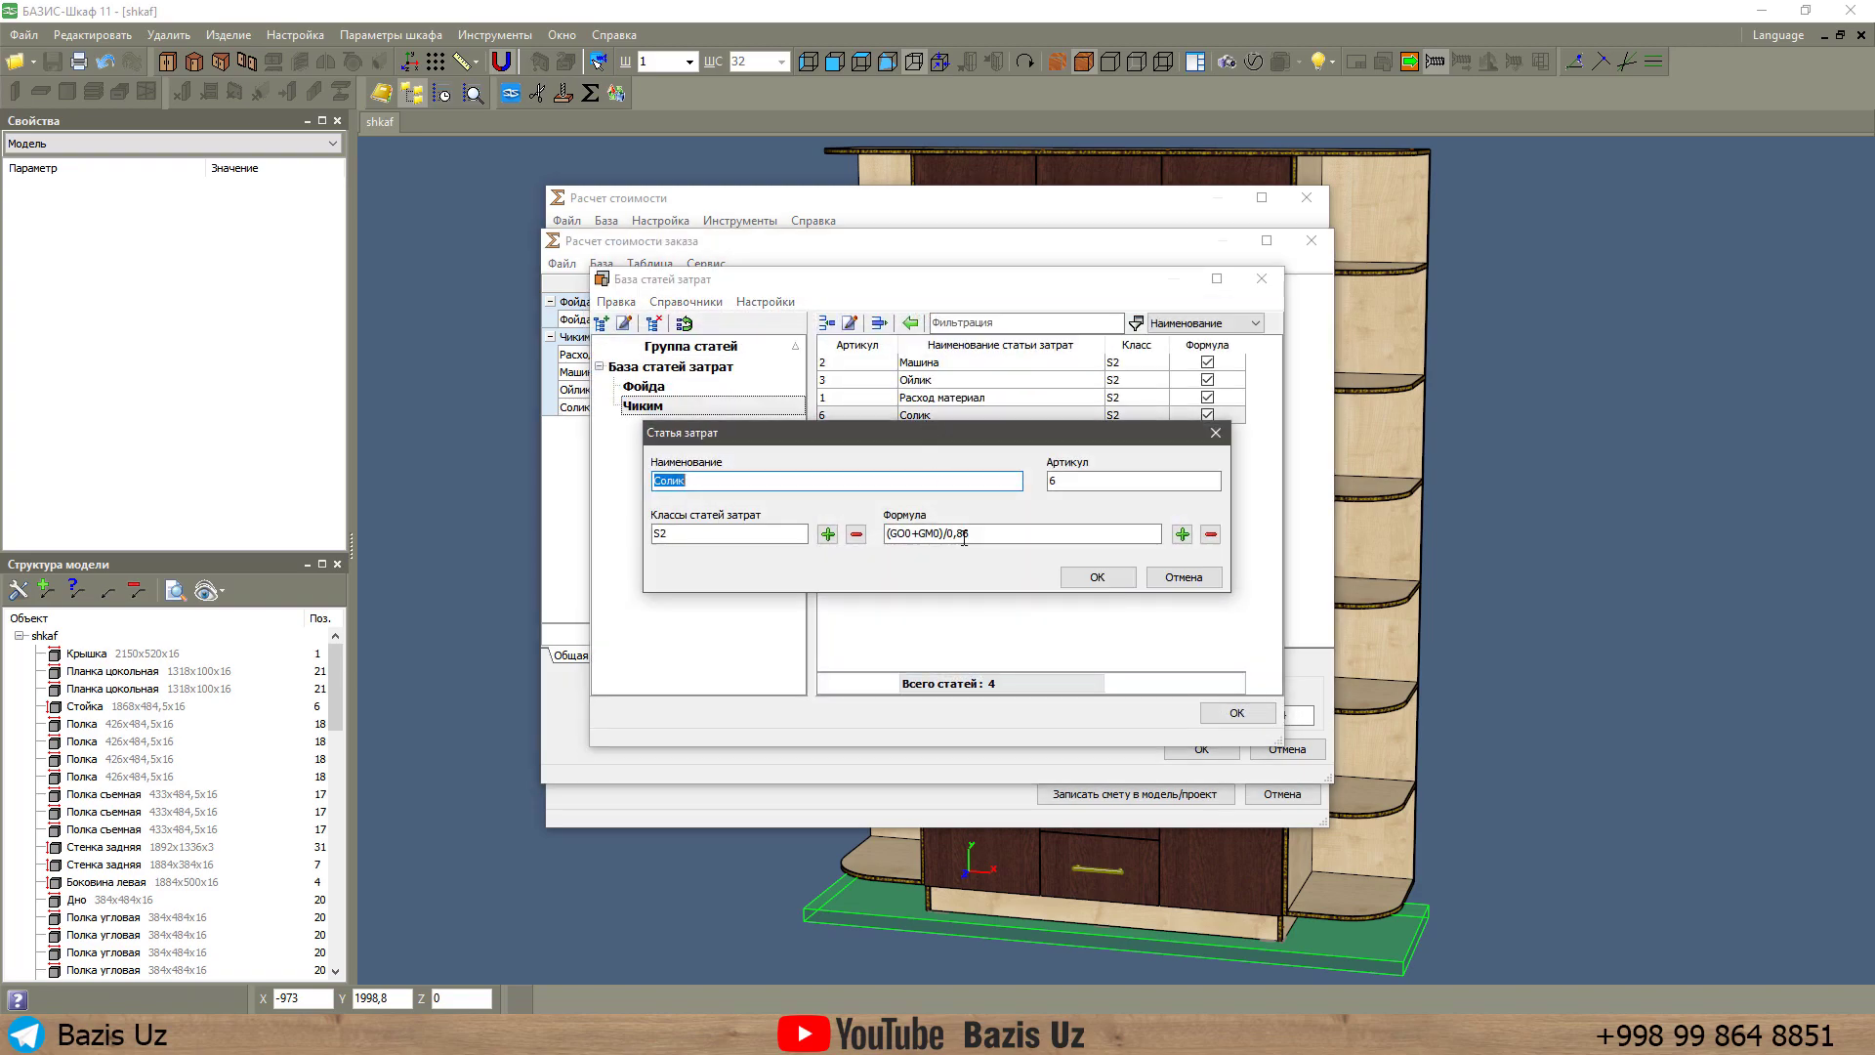
{"action": "left_click", "coordinate": [1181, 534]}
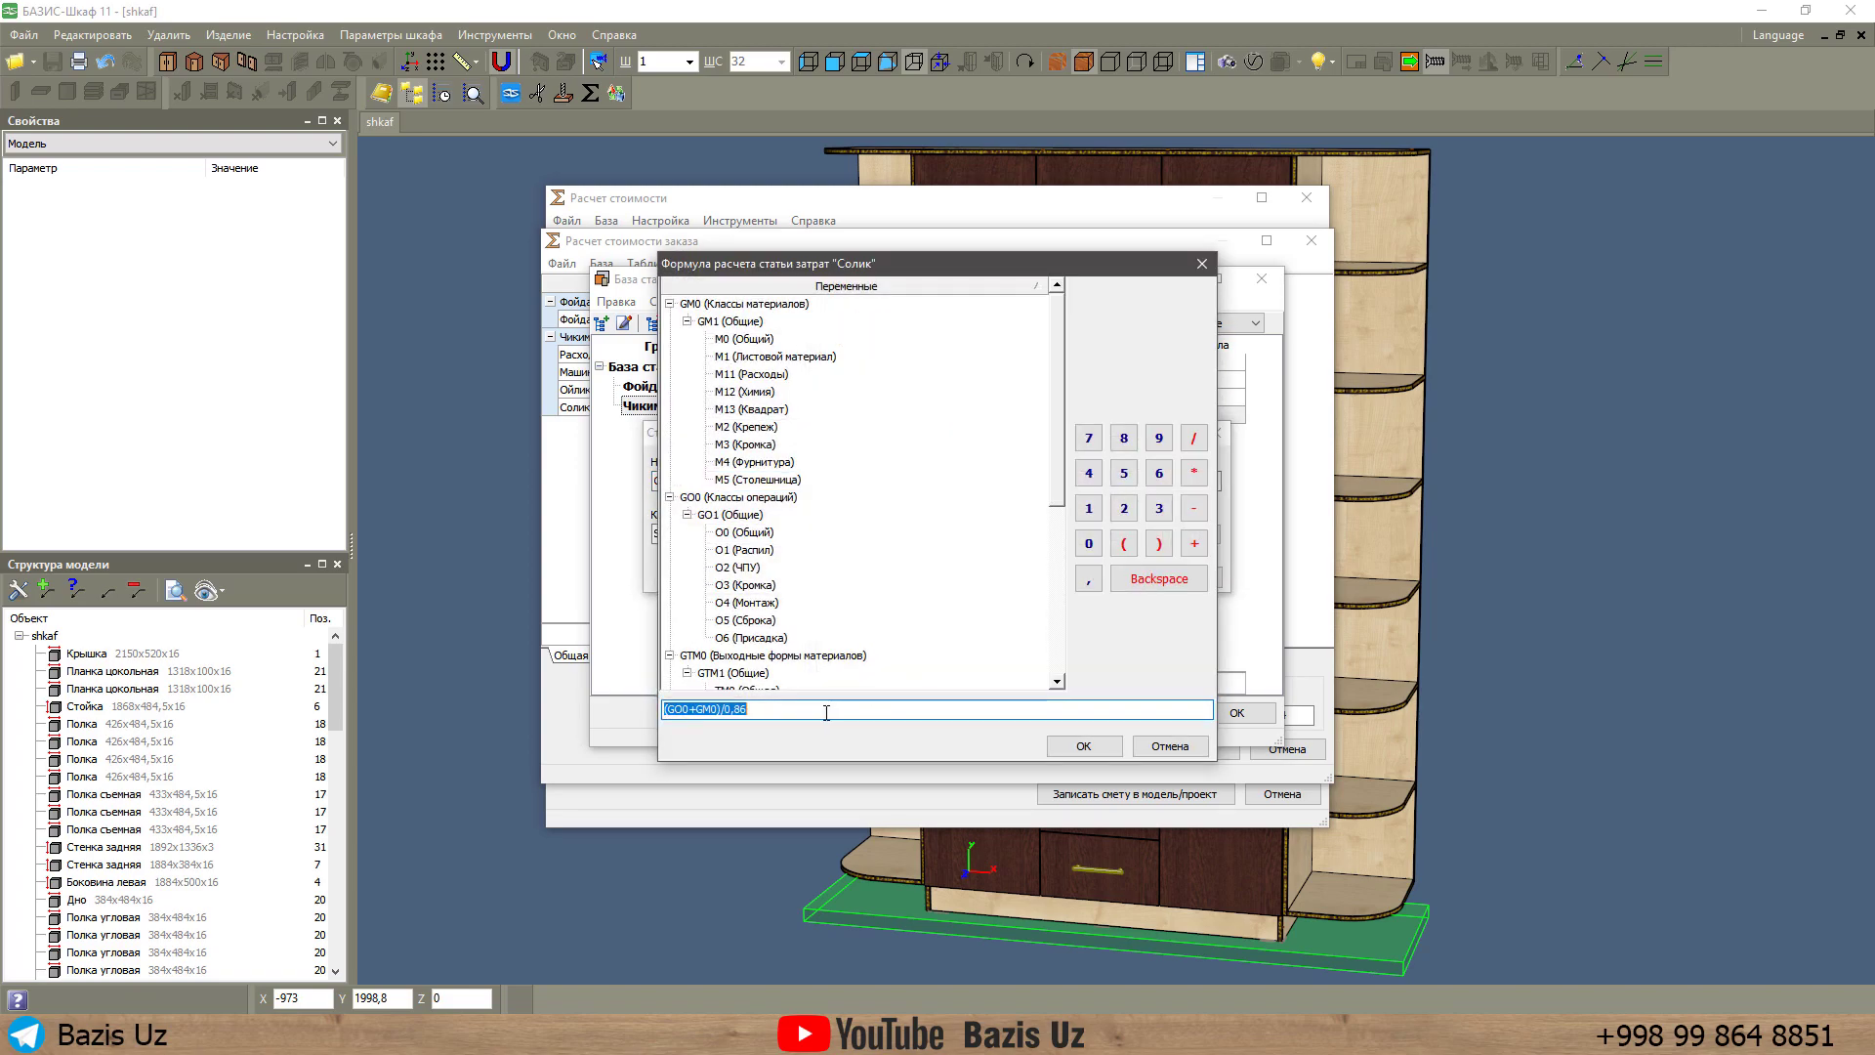
{"action": "left_click_drag", "start_coordinate": [763, 708], "coordinate": [721, 710]}
{"action": "type", "text": "*0,14"}
{"action": "left_click", "coordinate": [1083, 746]}
Change the "Фойда" item's formula to (GM0+GO0)*0,35, save the item and close the cost item database.
{"action": "double_click", "coordinate": [933, 372]}
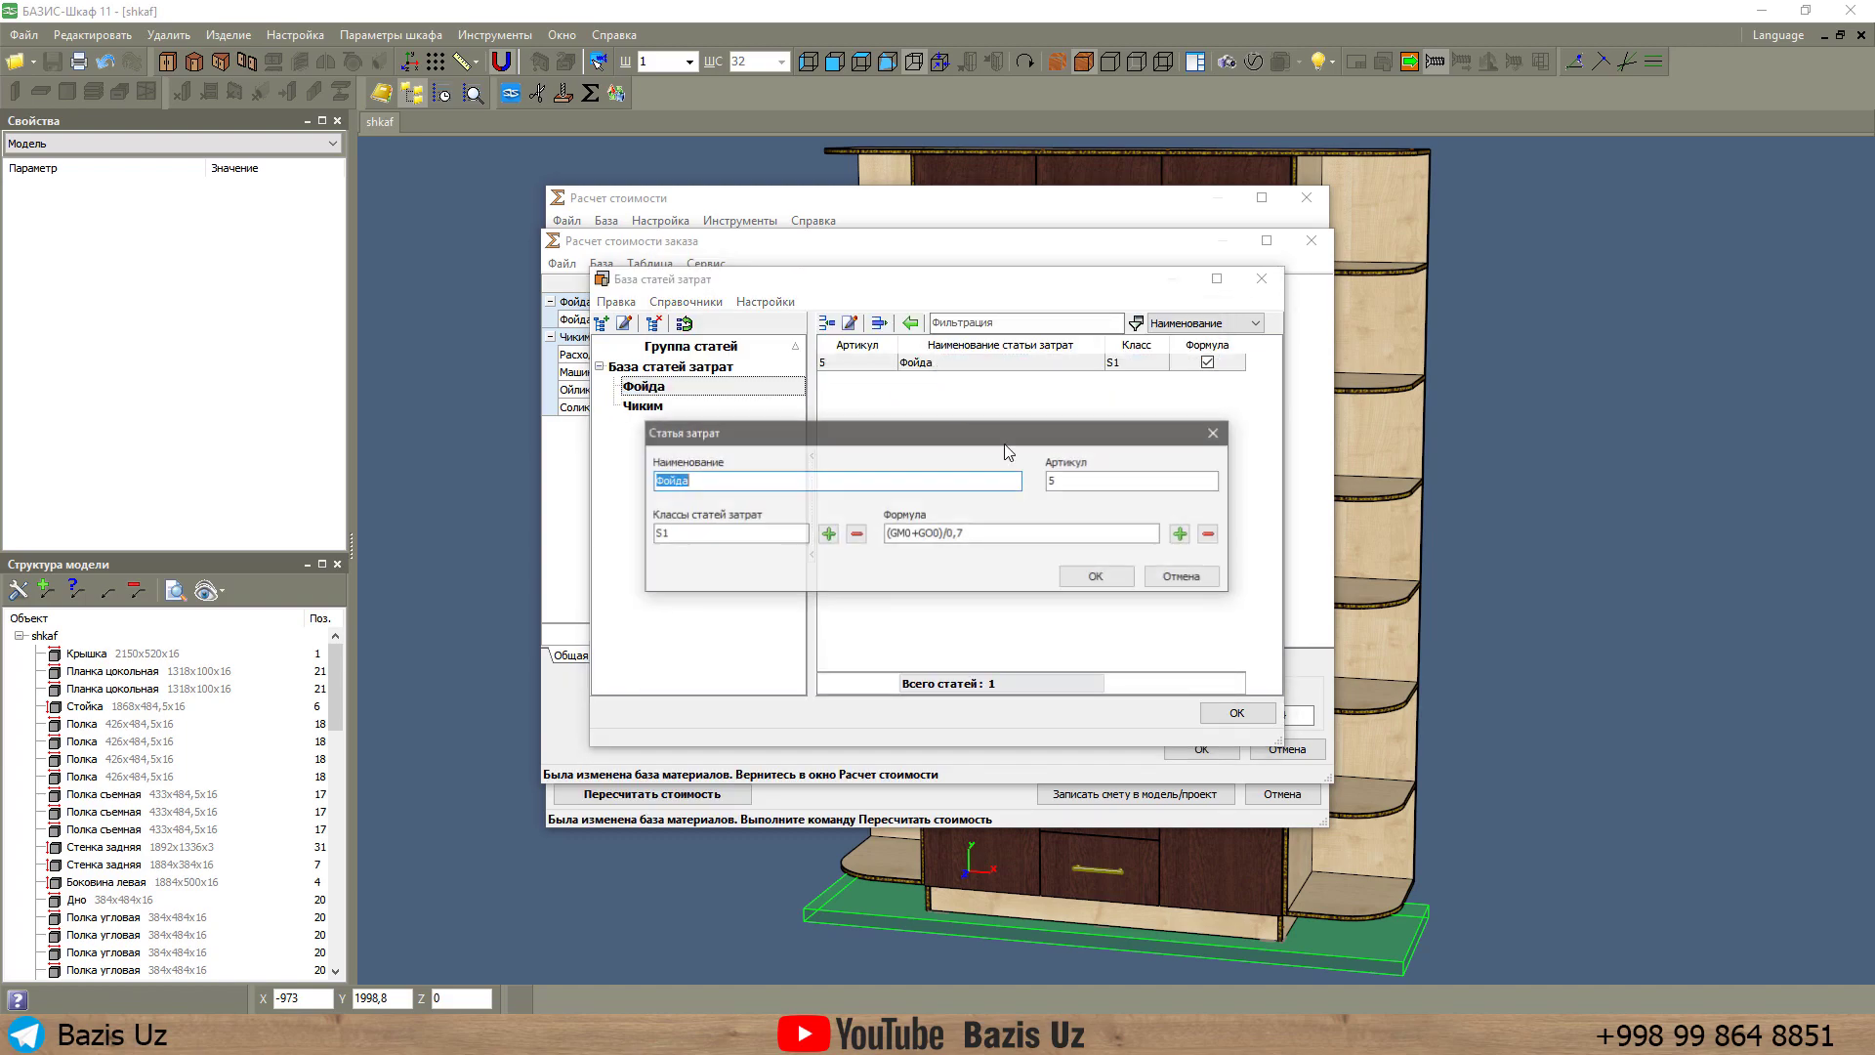
{"action": "left_click", "coordinate": [1180, 539]}
{"action": "left_click", "coordinate": [756, 710]}
{"action": "key", "text": "BackSpace"}
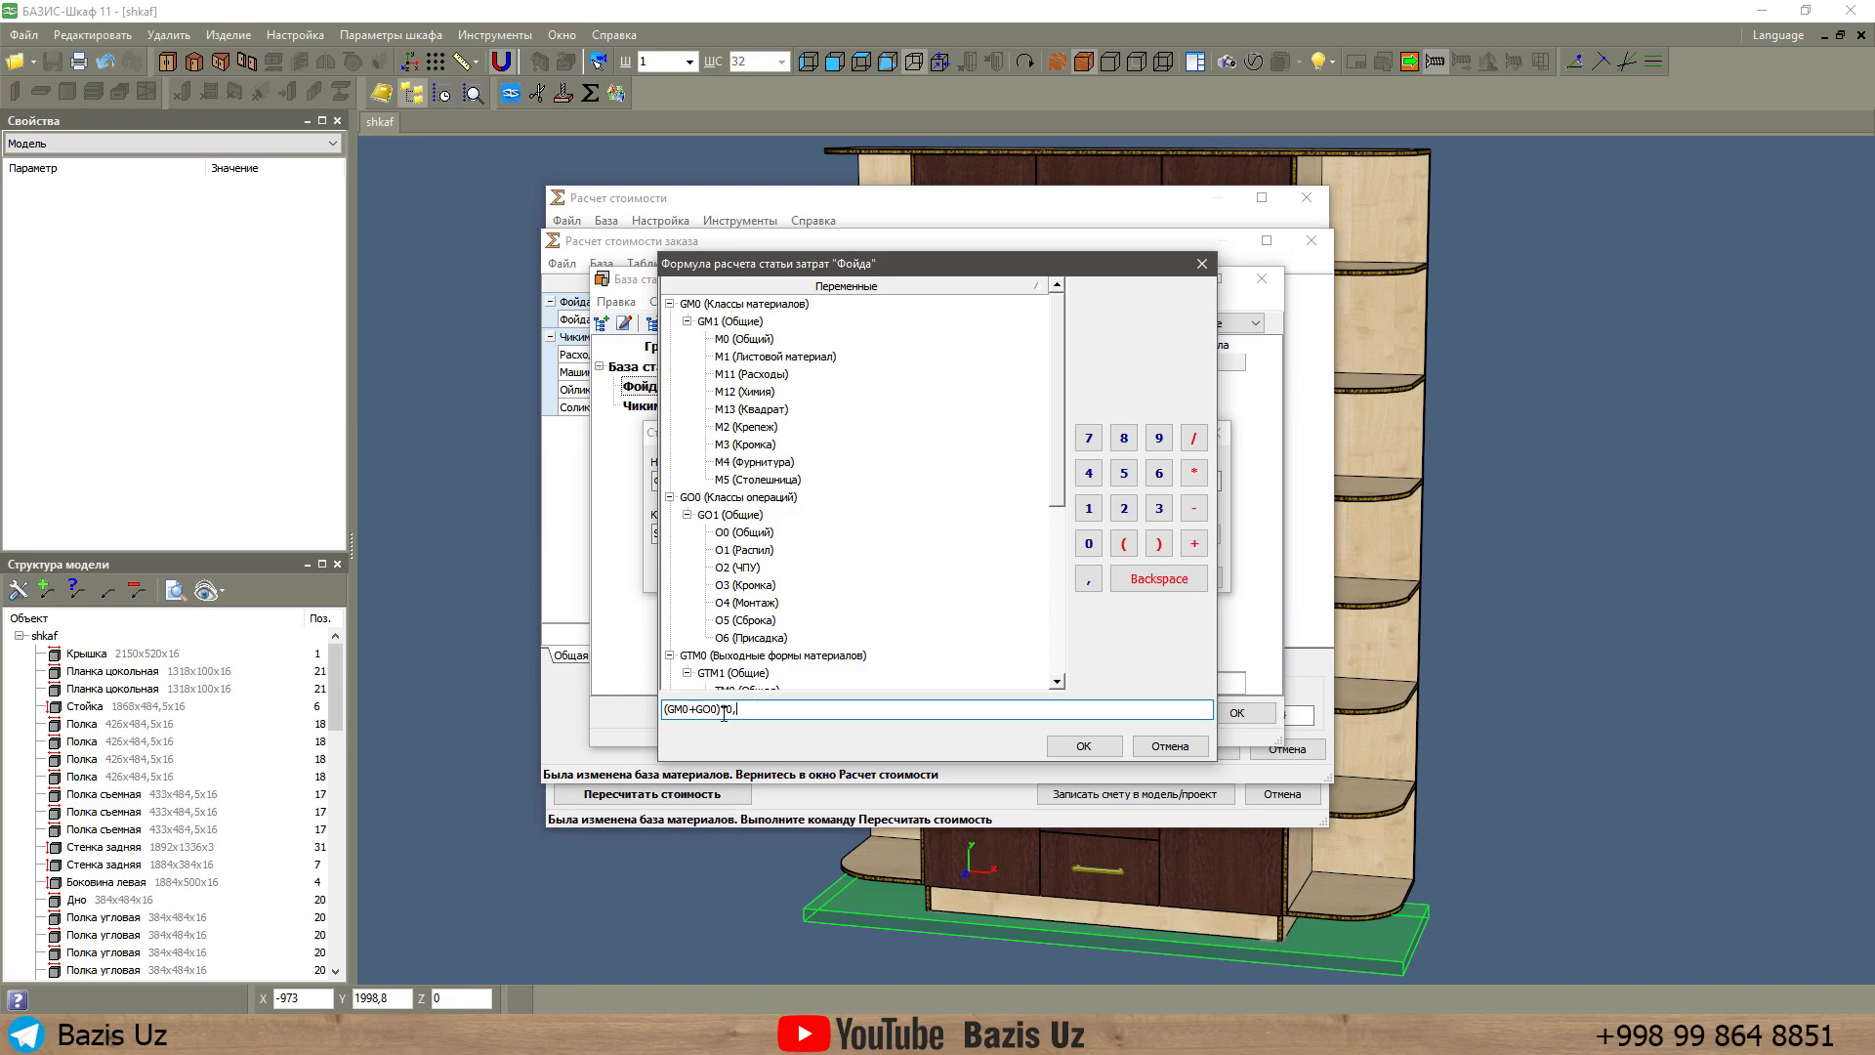
{"action": "left_click", "coordinate": [1084, 746]}
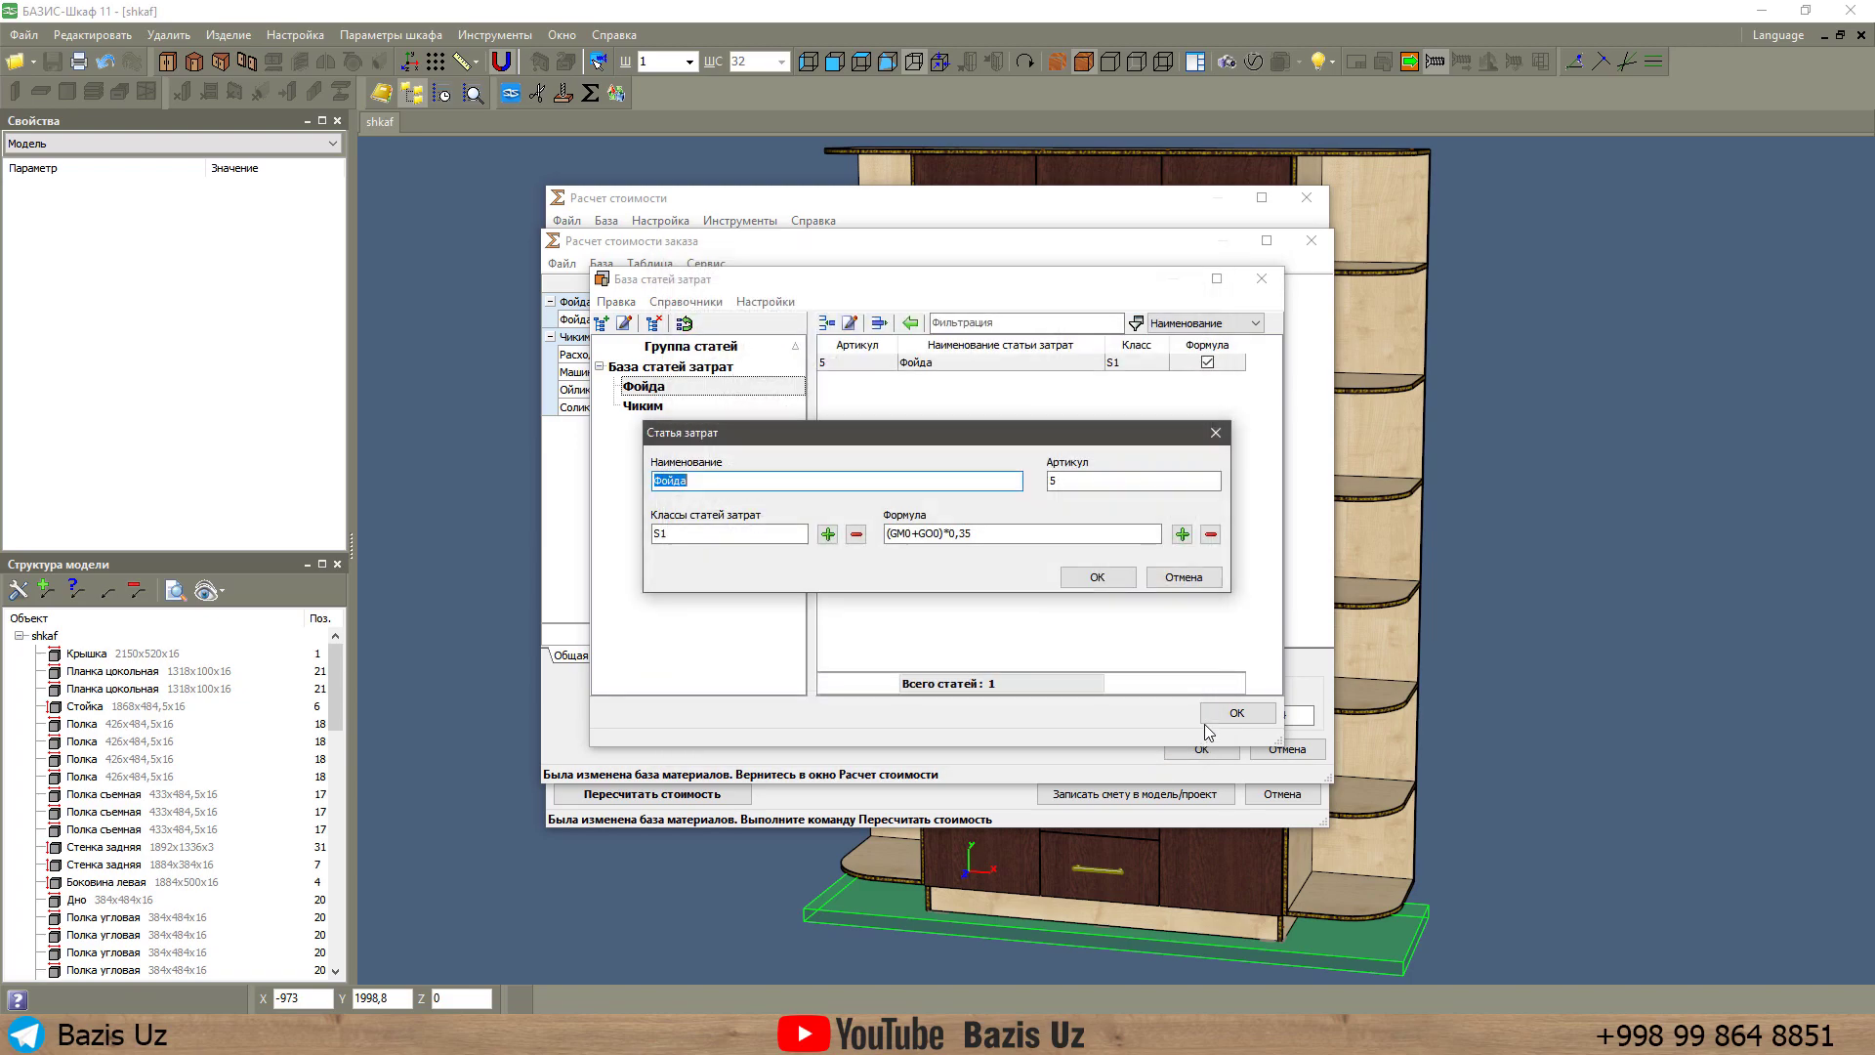
{"action": "left_click", "coordinate": [1097, 578]}
{"action": "left_click", "coordinate": [1237, 714]}
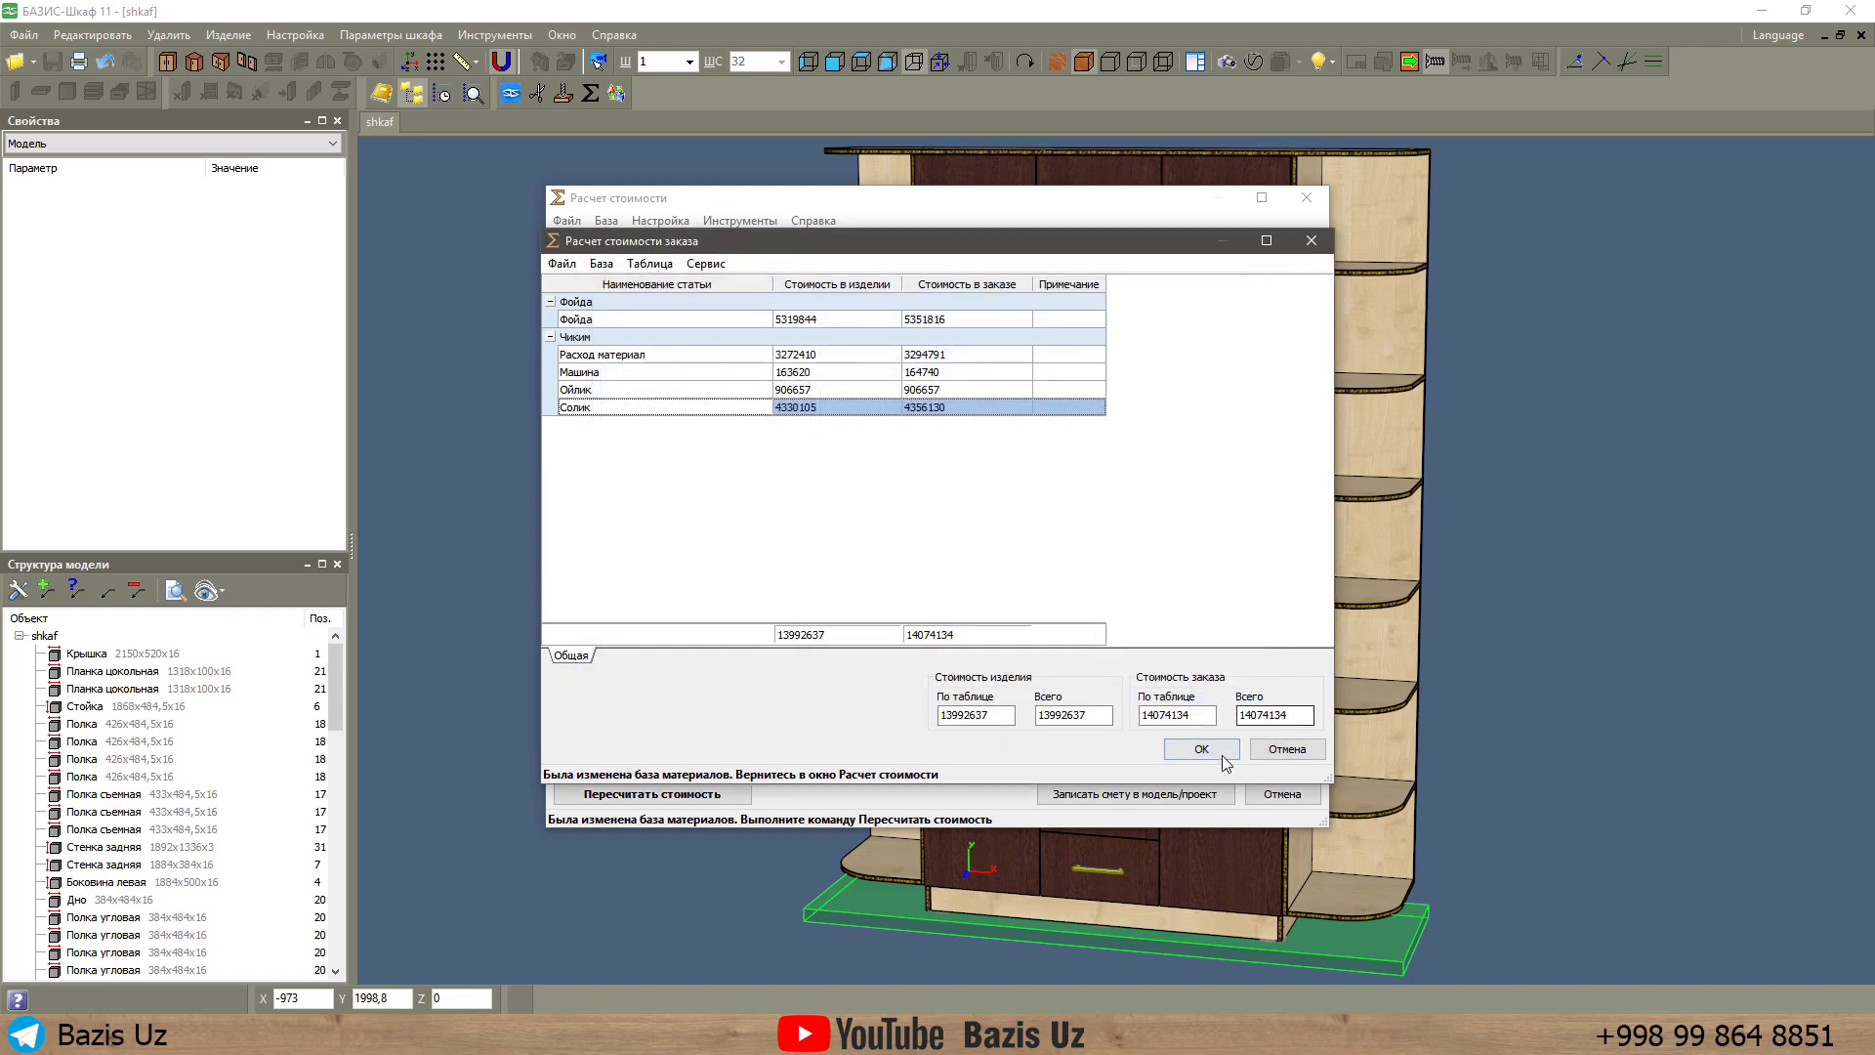
Close the order cost breakdown and recalculate the cost, accepting the reset of manual estimate changes.
{"action": "left_click", "coordinate": [1221, 754]}
{"action": "left_click", "coordinate": [687, 793]}
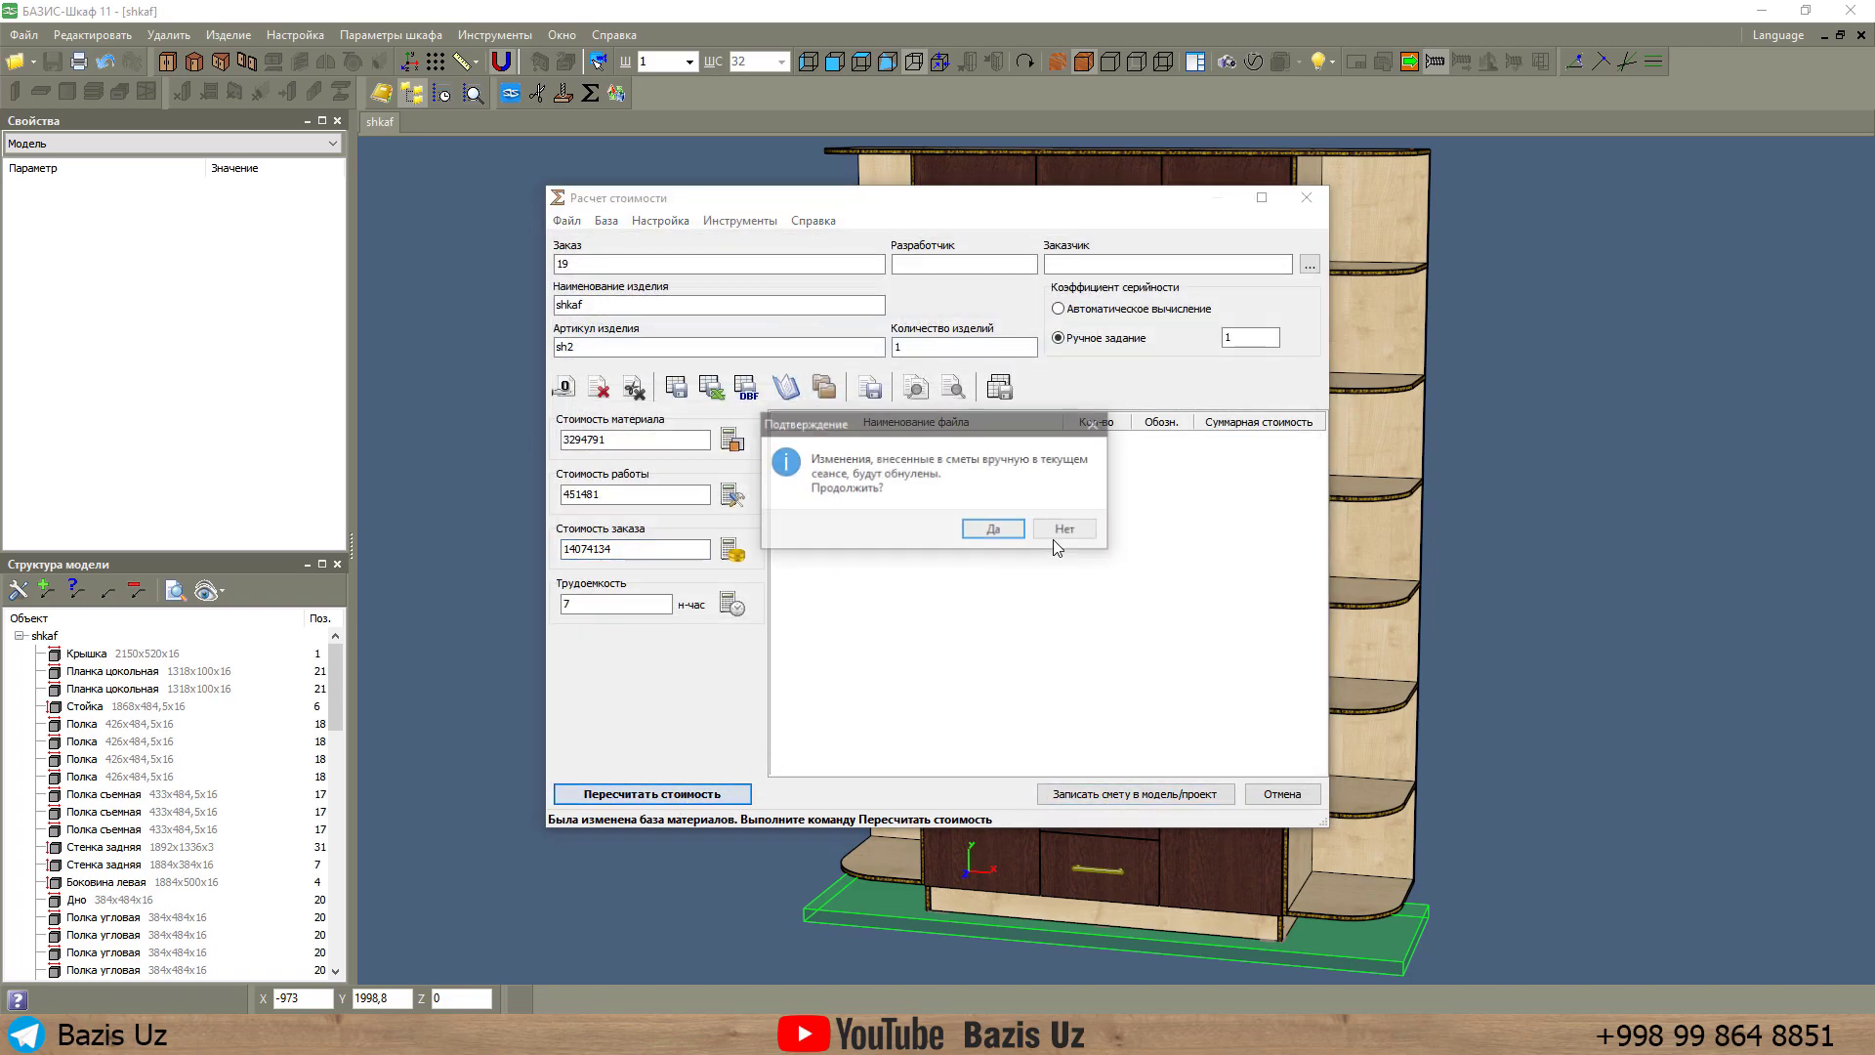
{"action": "left_click", "coordinate": [1006, 533]}
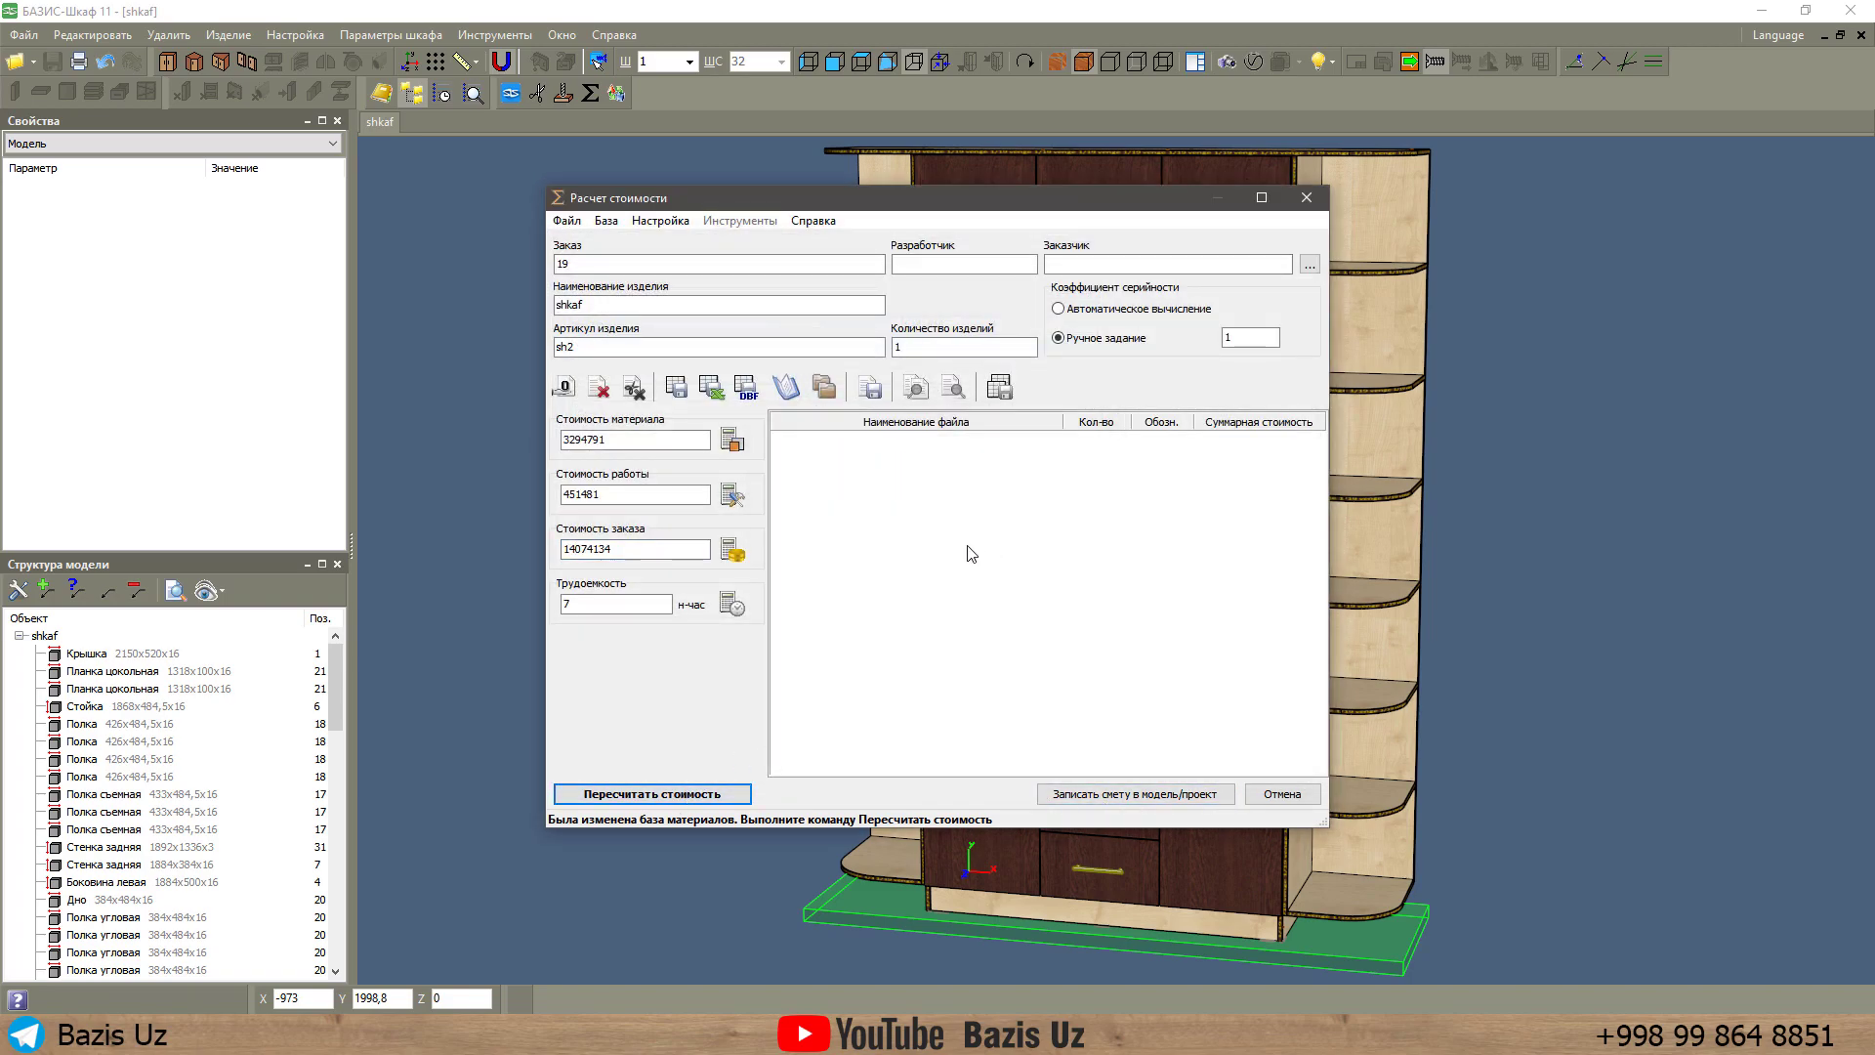
{"action": "left_click", "coordinate": [607, 552]}
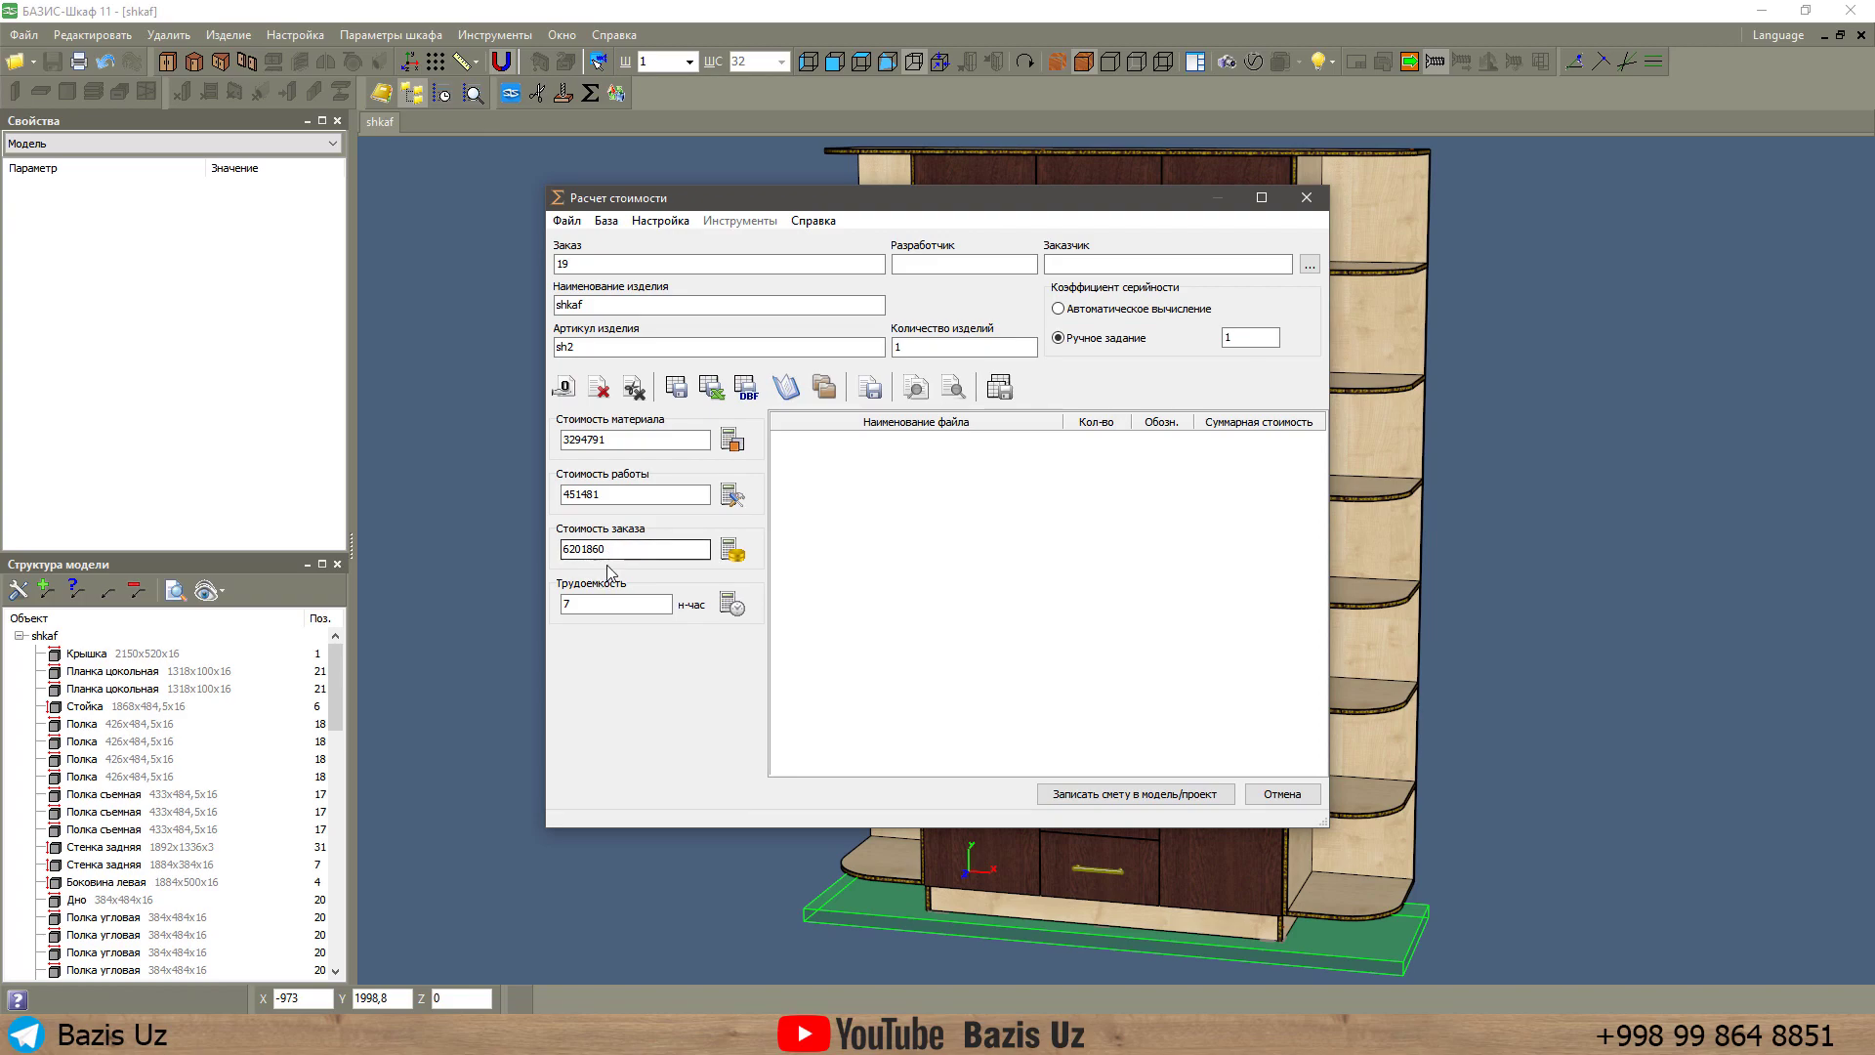
Review the material cost and its detailed table, checking the "Общий квадрат" row, and close the table.
{"action": "left_click", "coordinate": [600, 442]}
{"action": "left_click_drag", "start_coordinate": [607, 440], "coordinate": [560, 443]}
{"action": "left_click", "coordinate": [583, 441]}
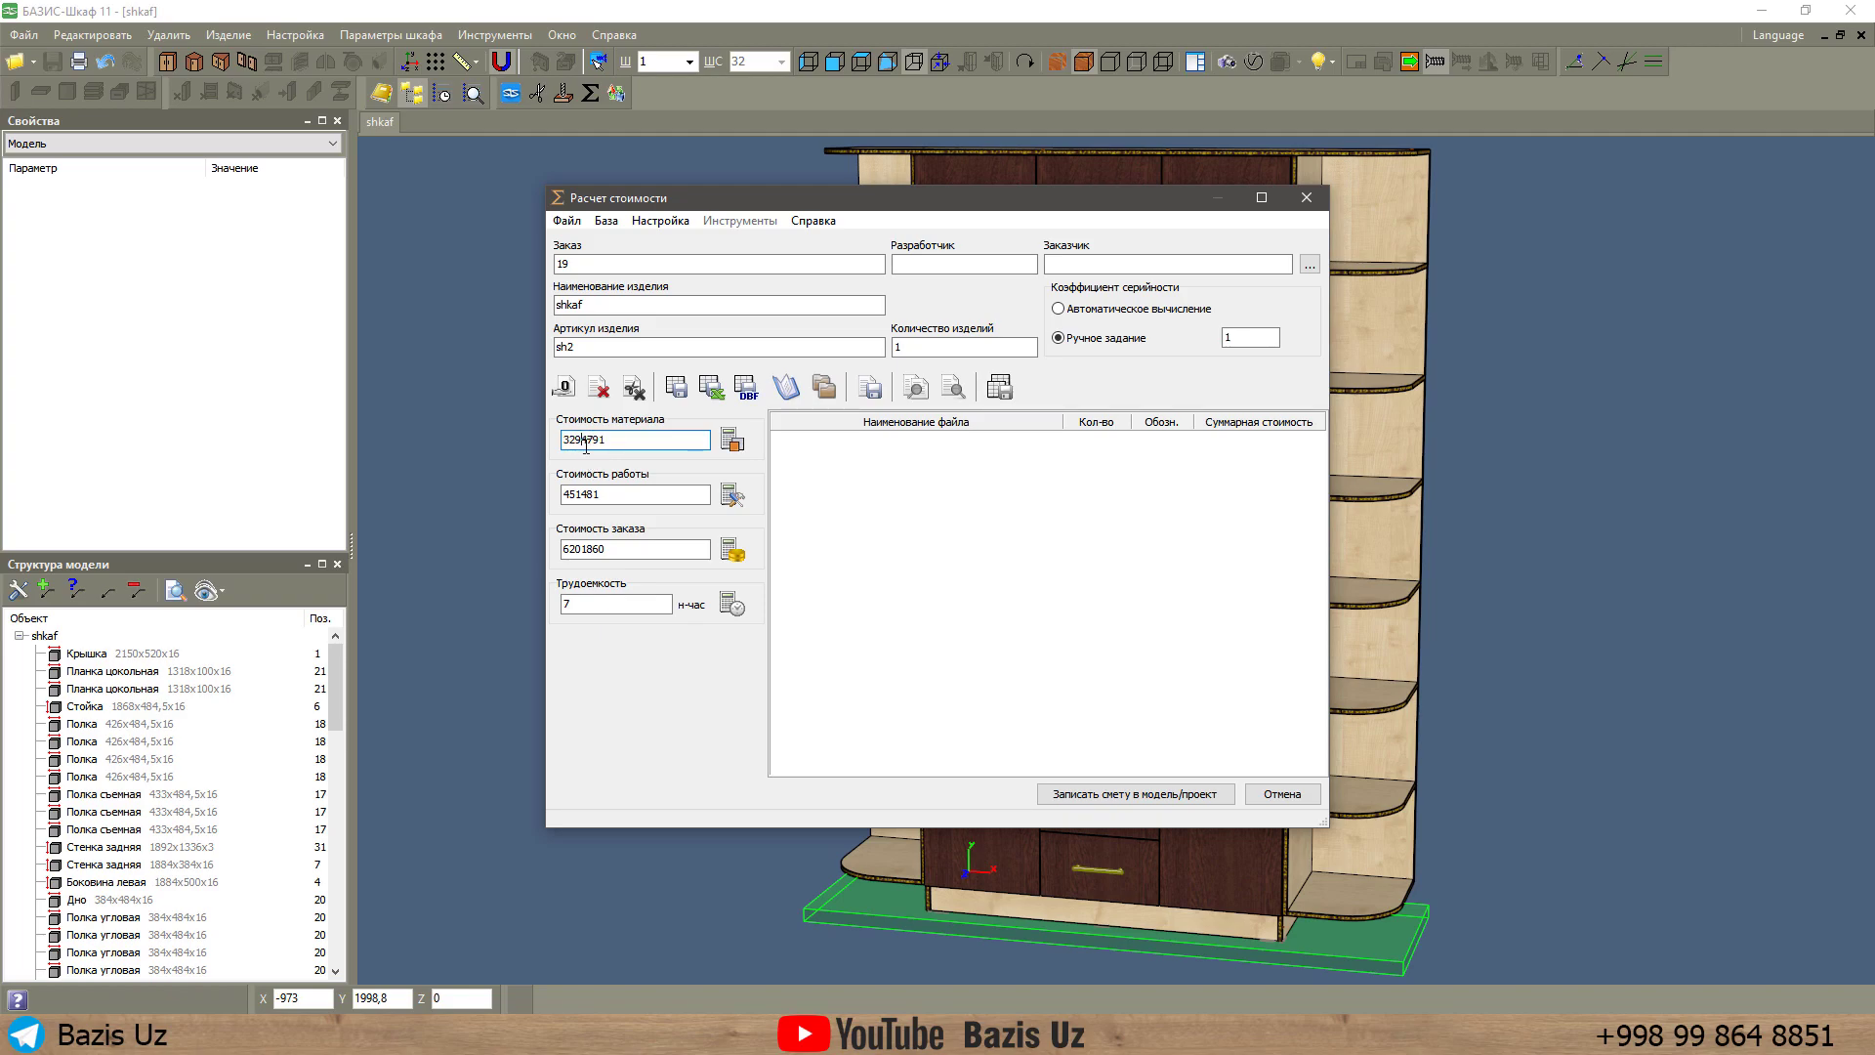
{"action": "left_click", "coordinate": [732, 440]}
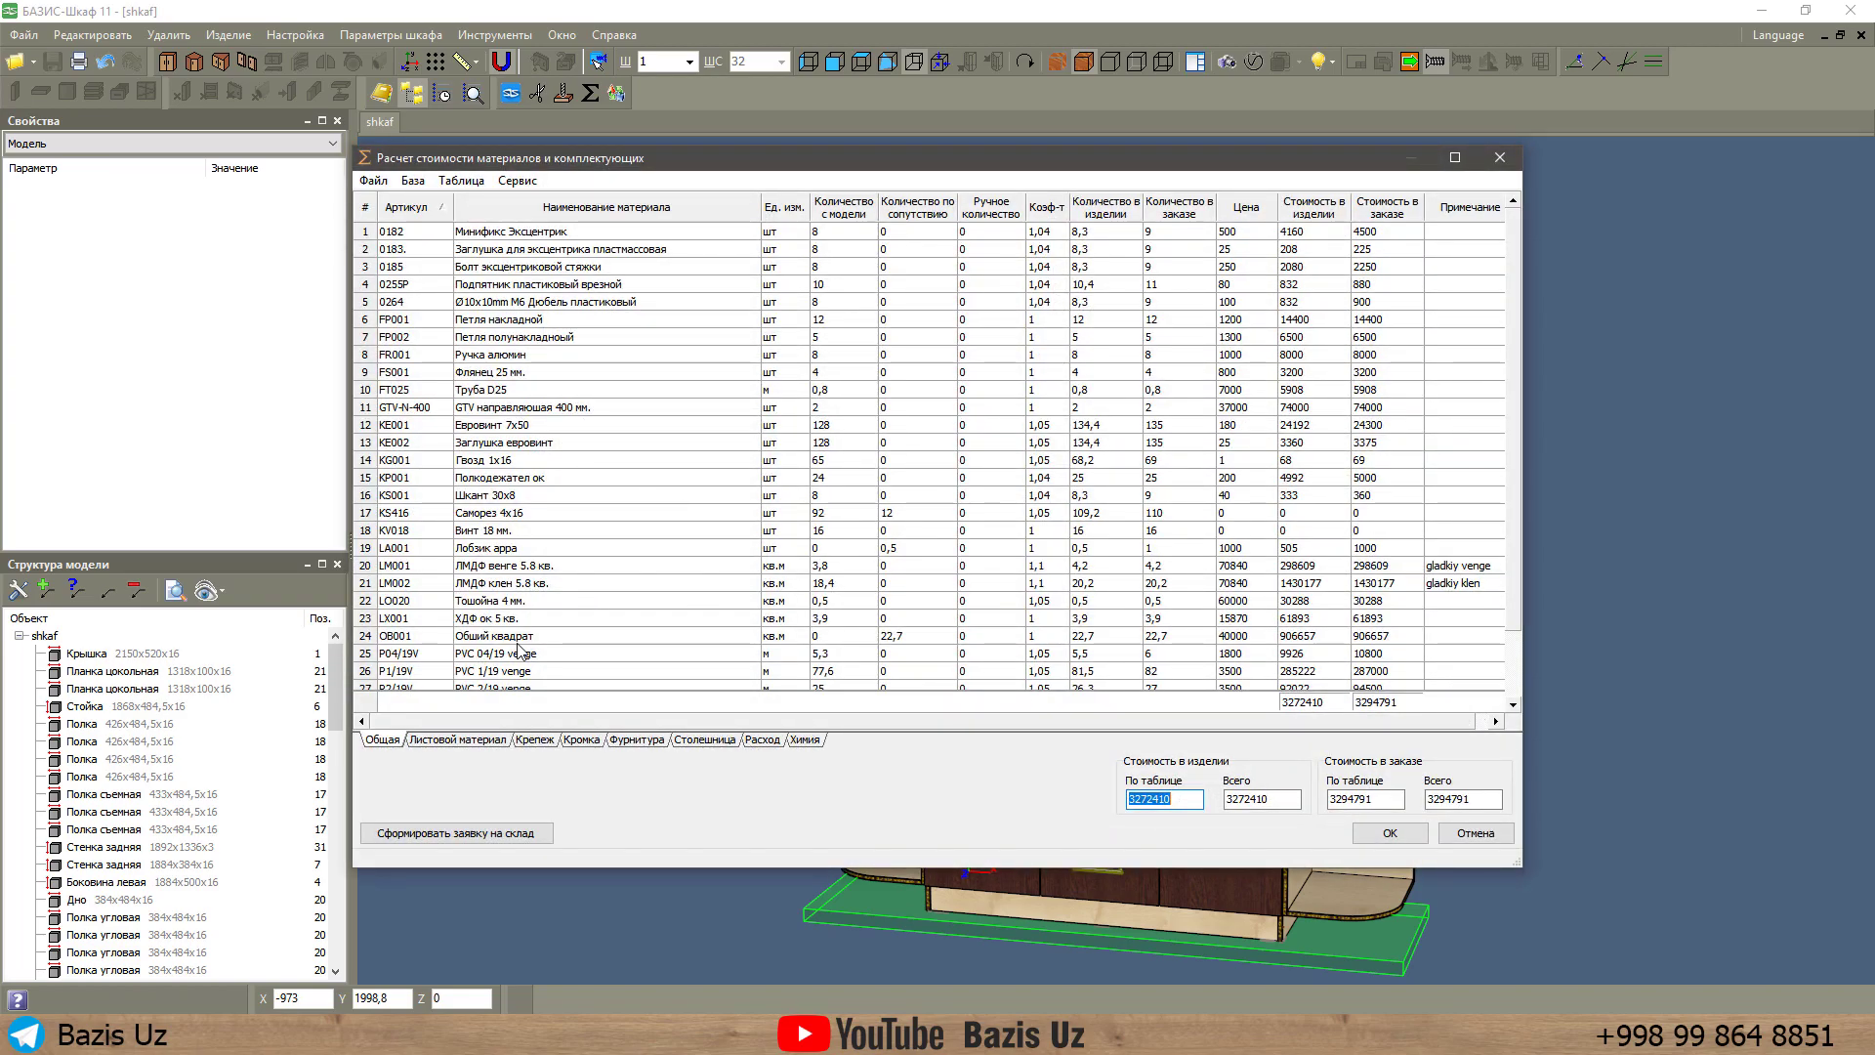
{"action": "scroll", "coordinate": [524, 645], "scroll_direction": "down", "scroll_amount": 2}
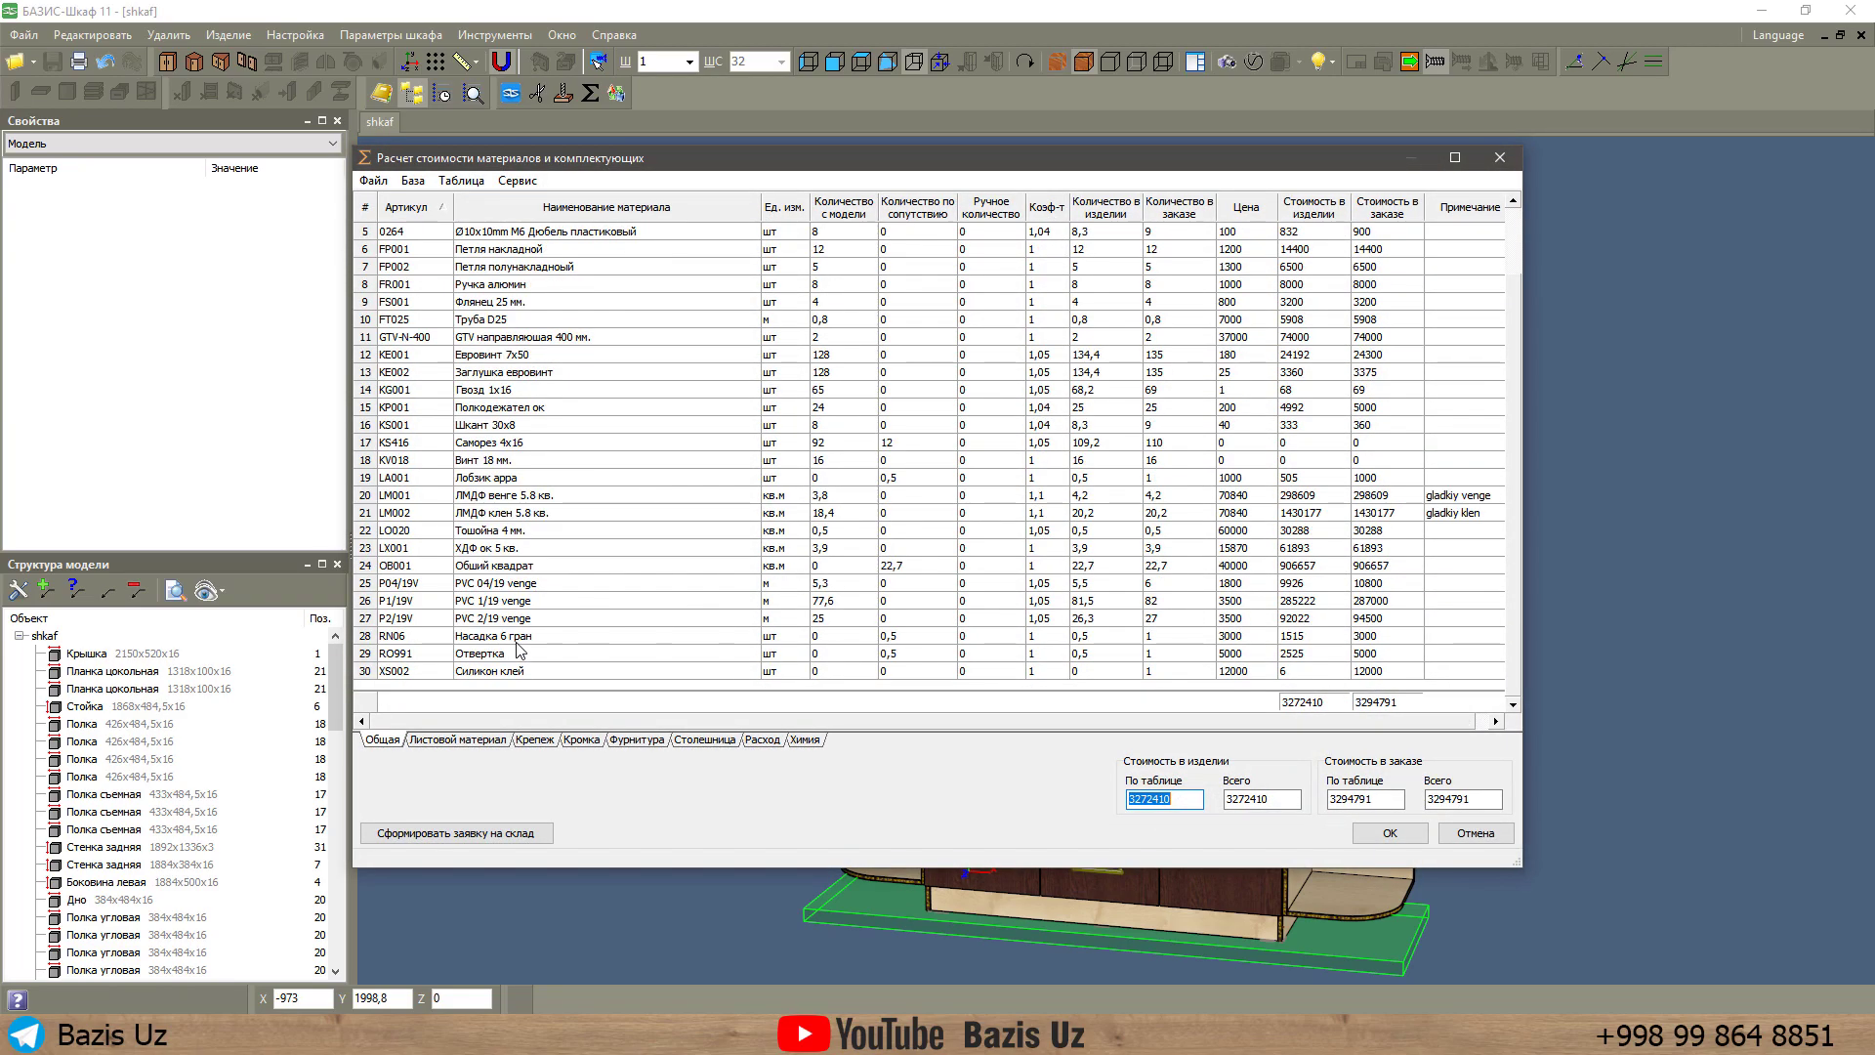
{"action": "left_click", "coordinate": [511, 568]}
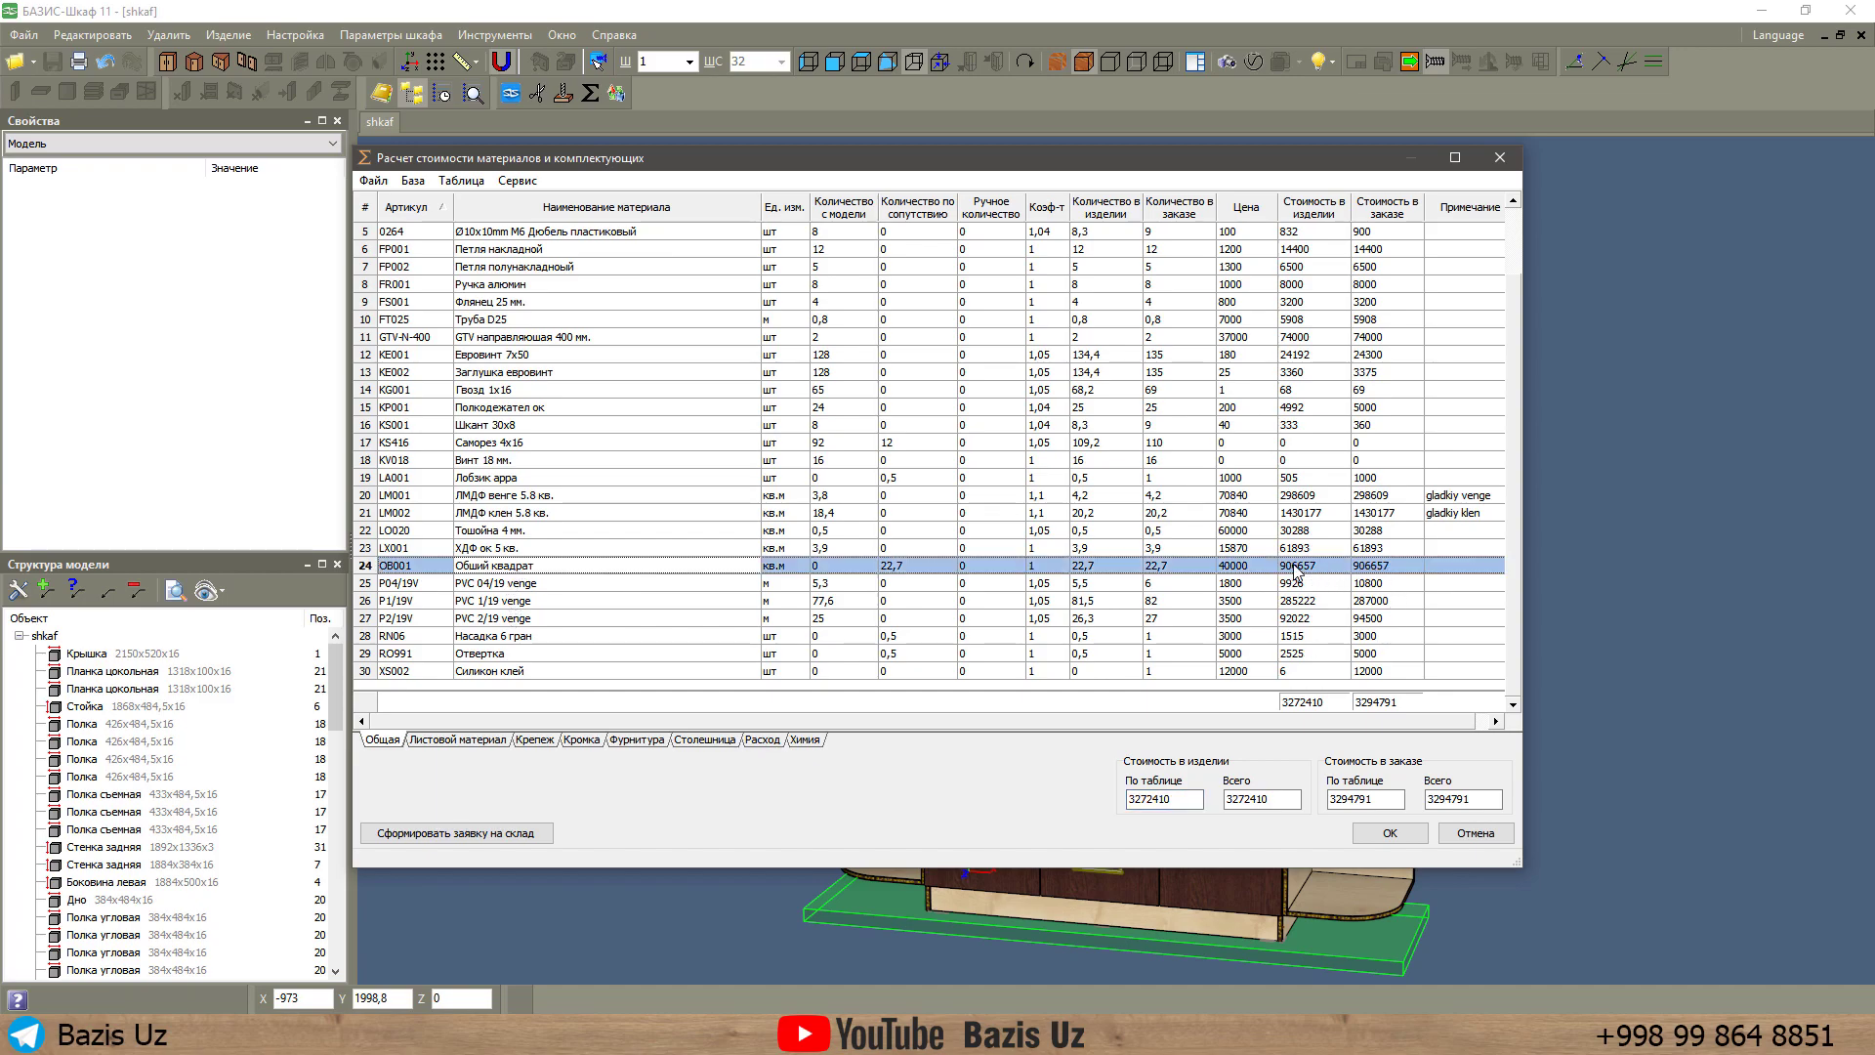
{"action": "left_click", "coordinate": [1381, 837]}
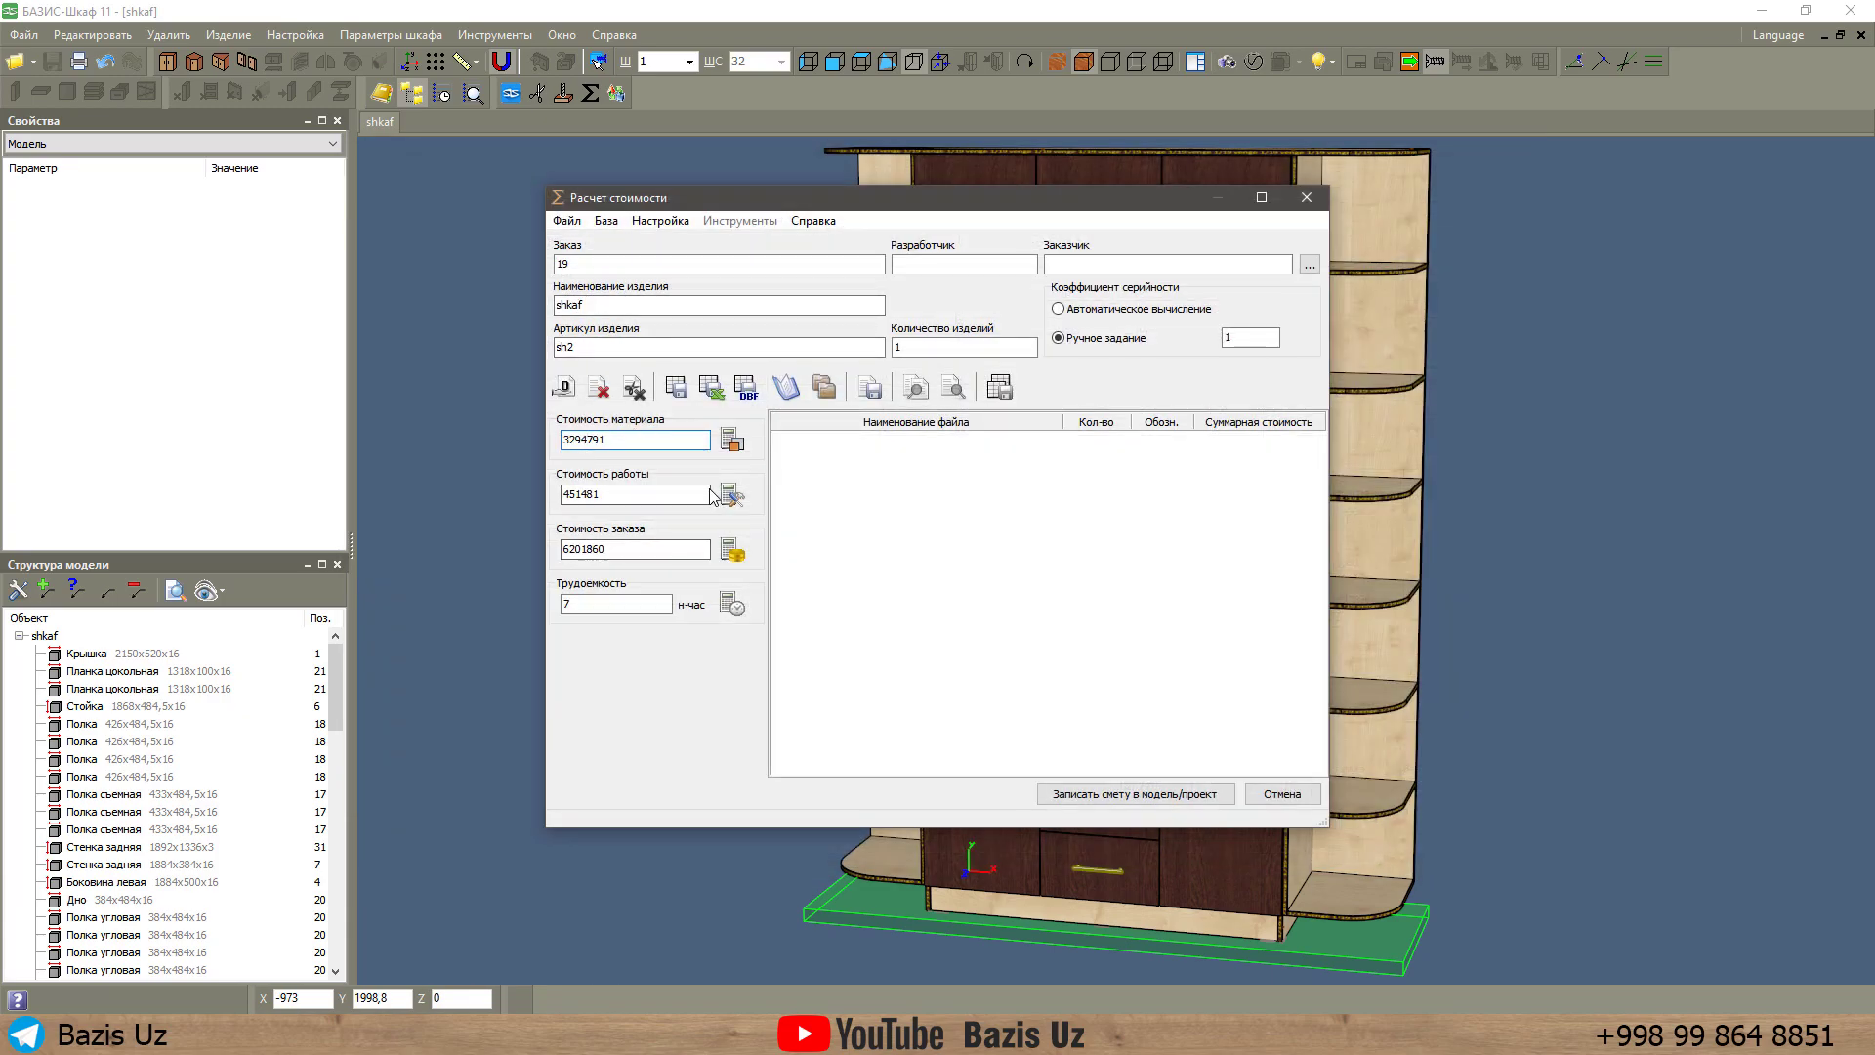
Examine the work cost table's edge banding, cutting and "Ровер" operations with their hourly rates and costs, and close it.
{"action": "left_click", "coordinate": [732, 495]}
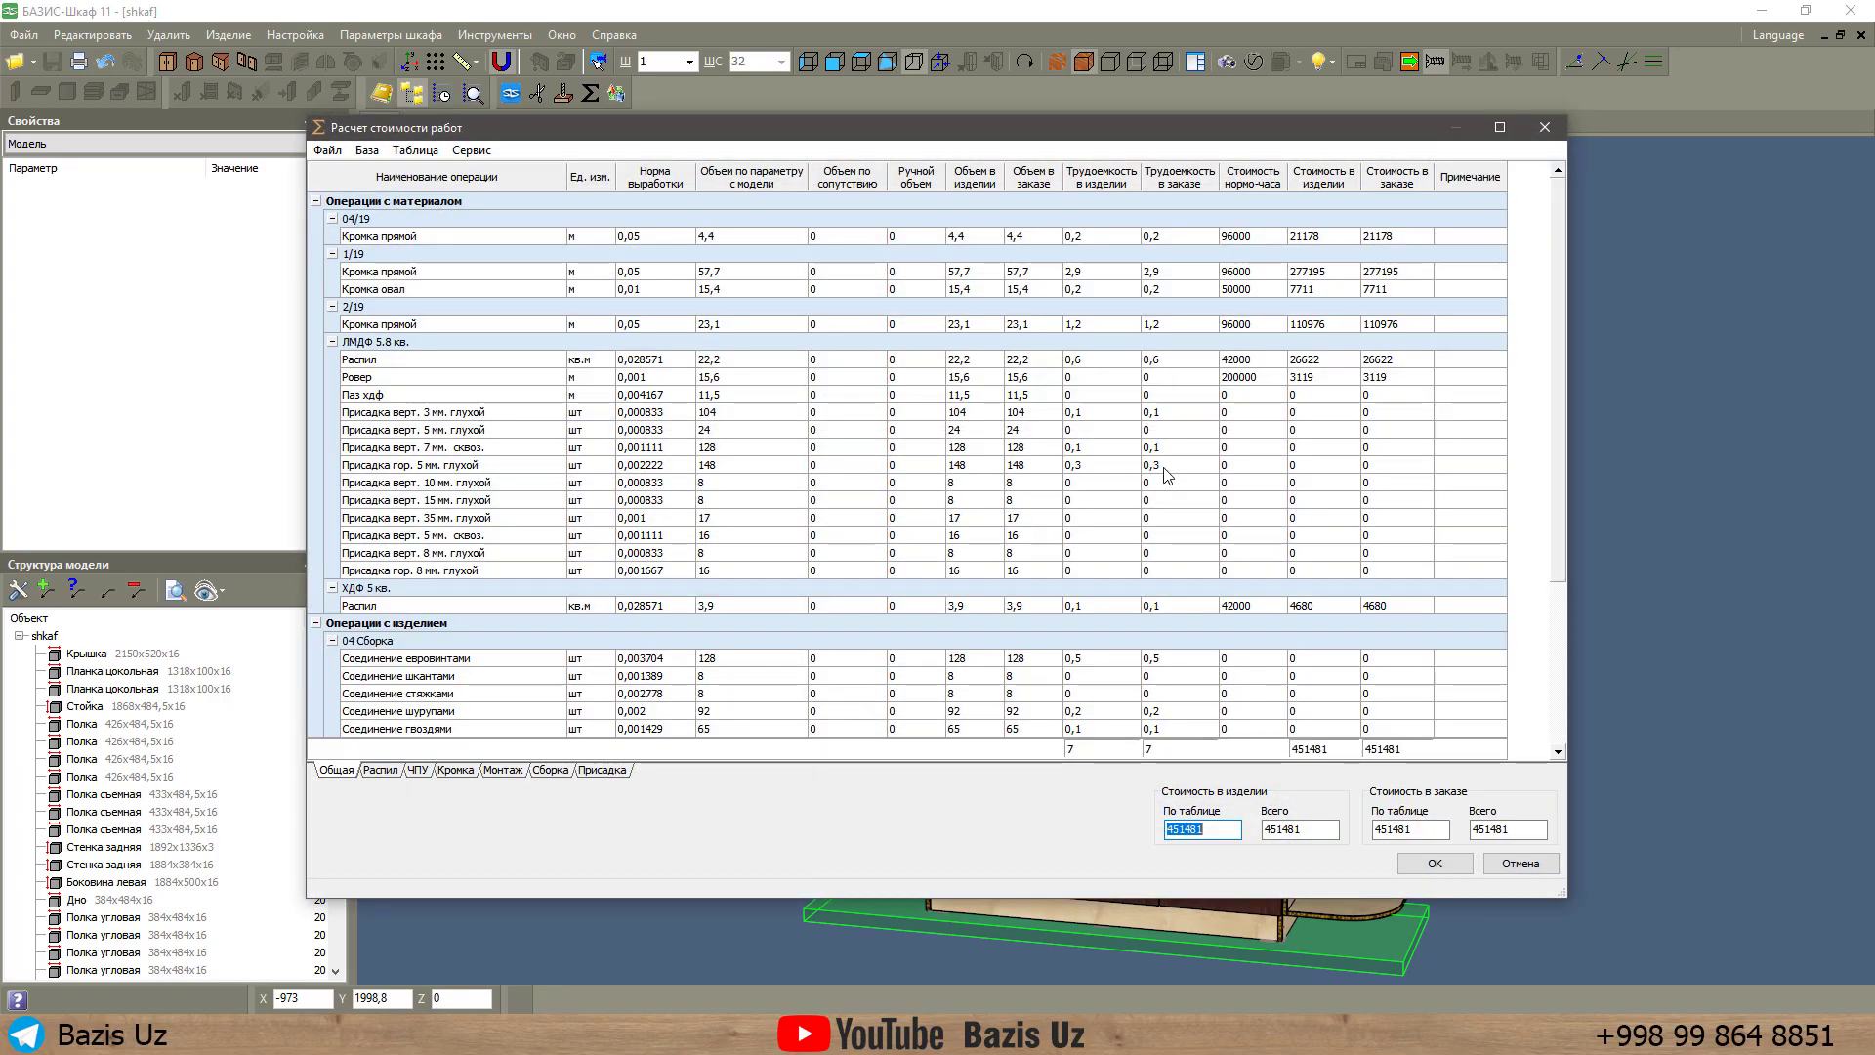
{"action": "left_click", "coordinate": [1266, 237]}
{"action": "left_click", "coordinate": [1272, 273]}
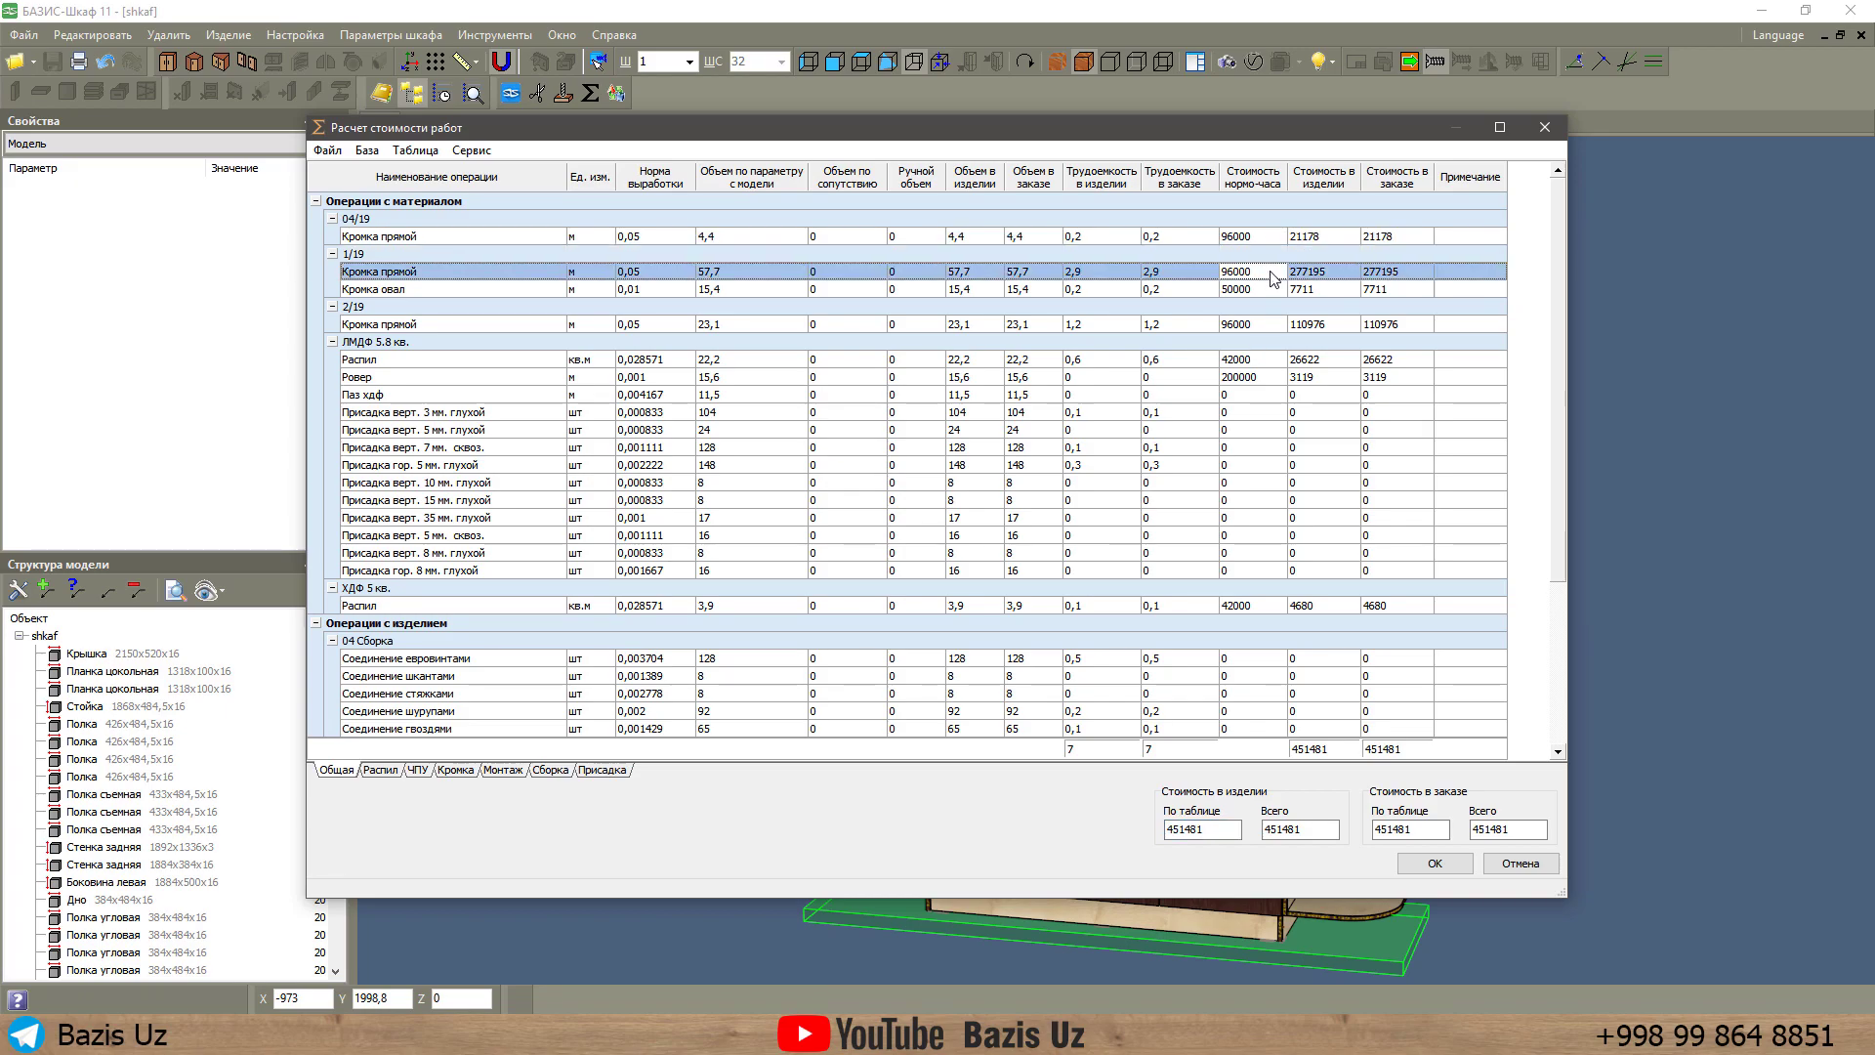
{"action": "left_click", "coordinate": [379, 287]}
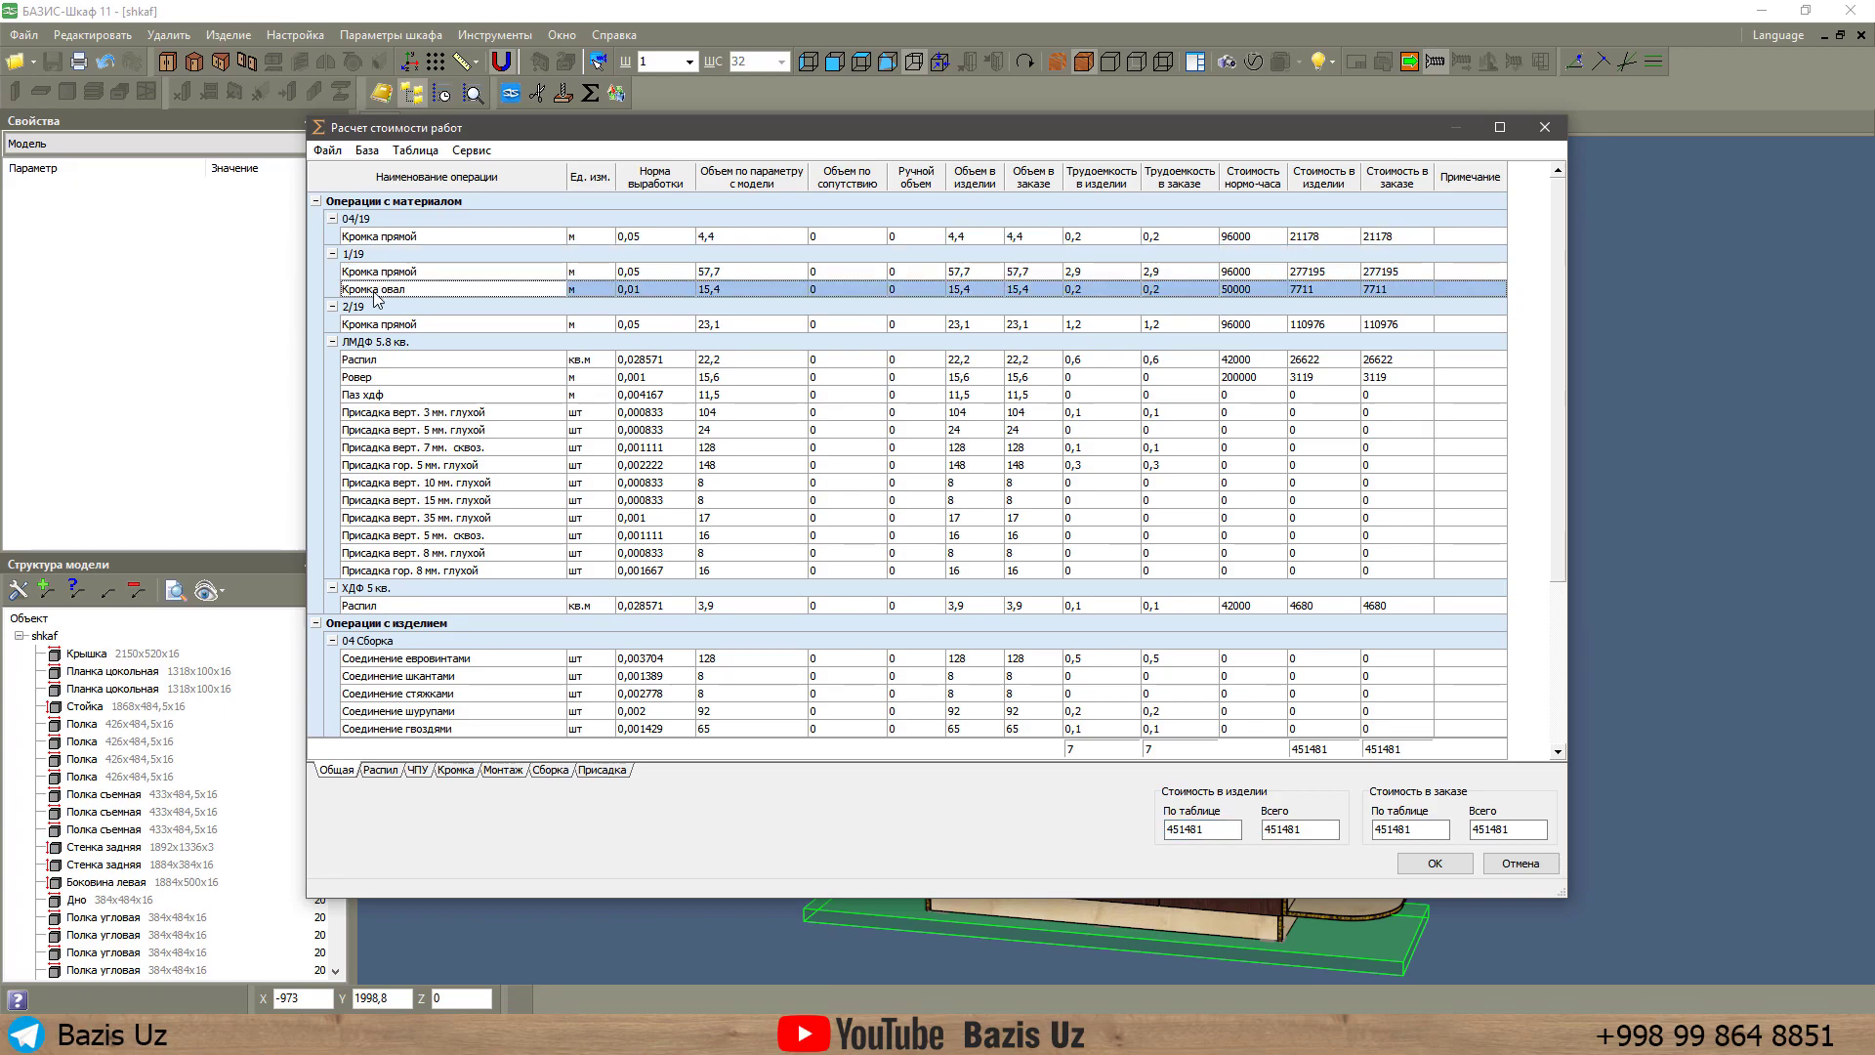
{"action": "left_click", "coordinate": [414, 326]}
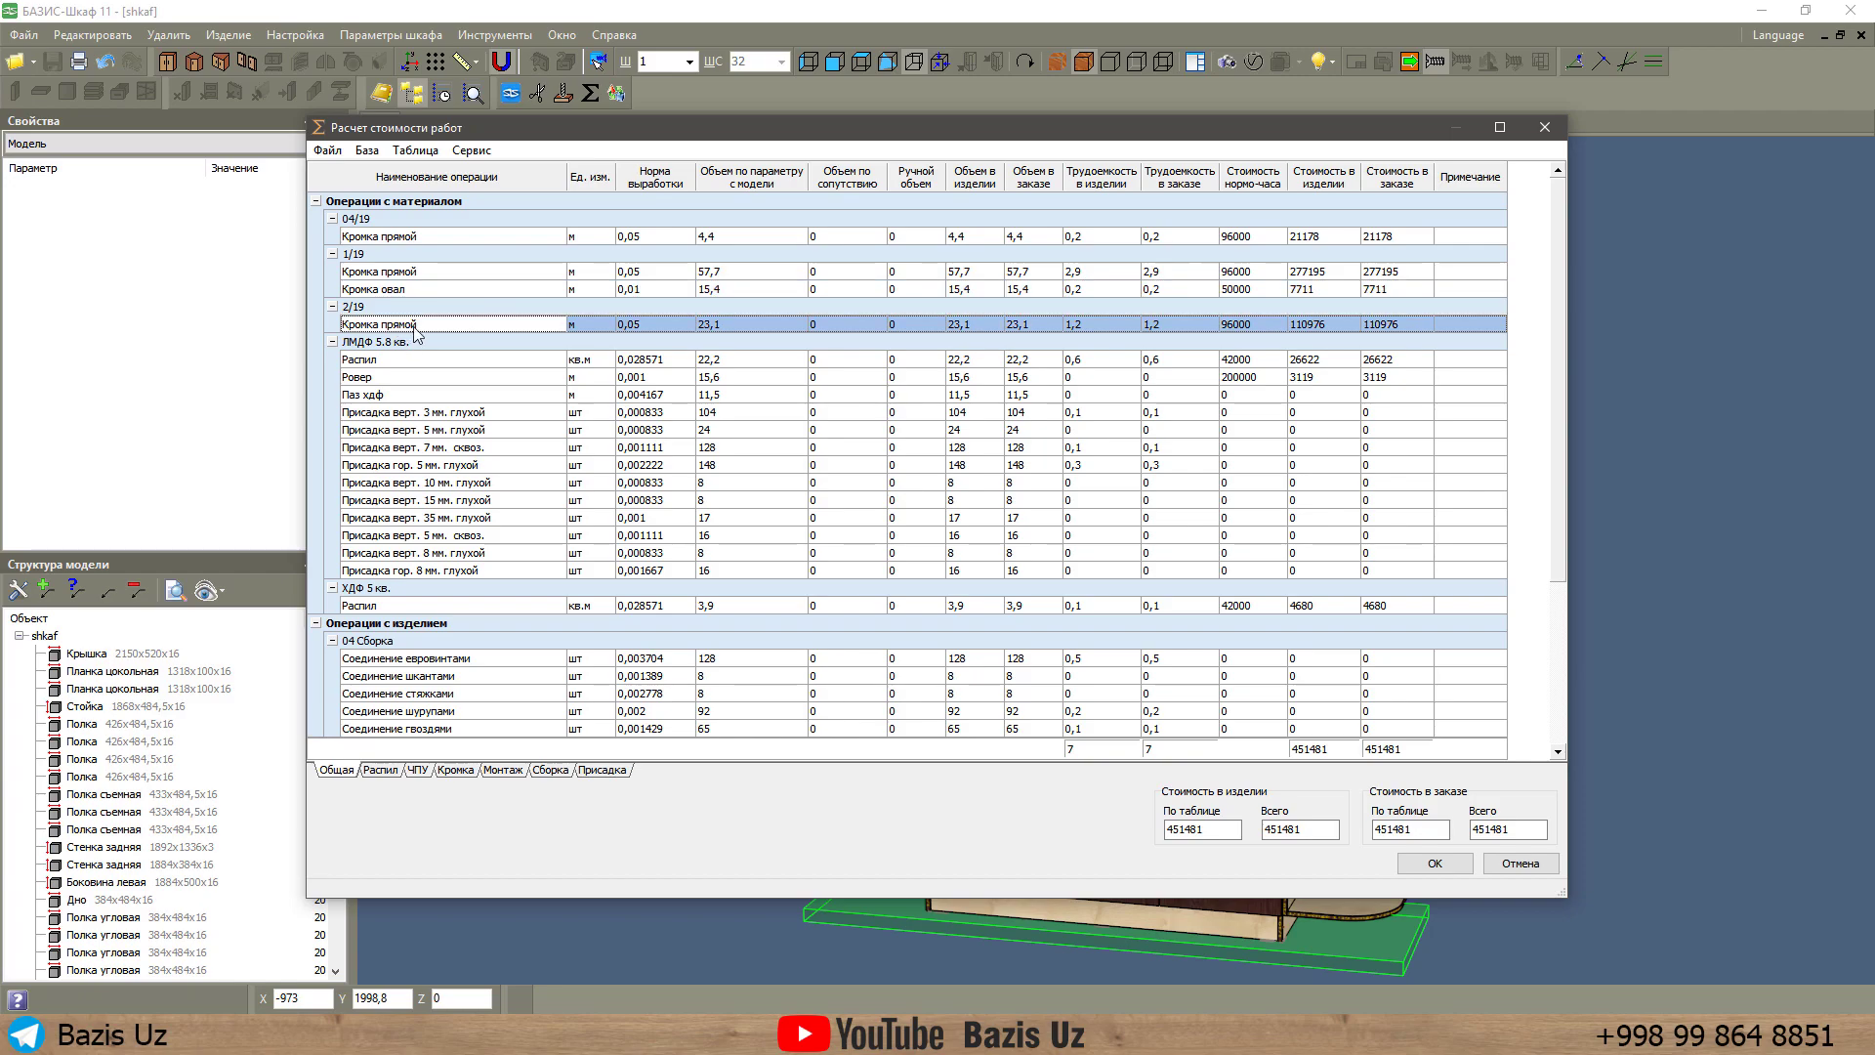
{"action": "left_click", "coordinate": [400, 238]}
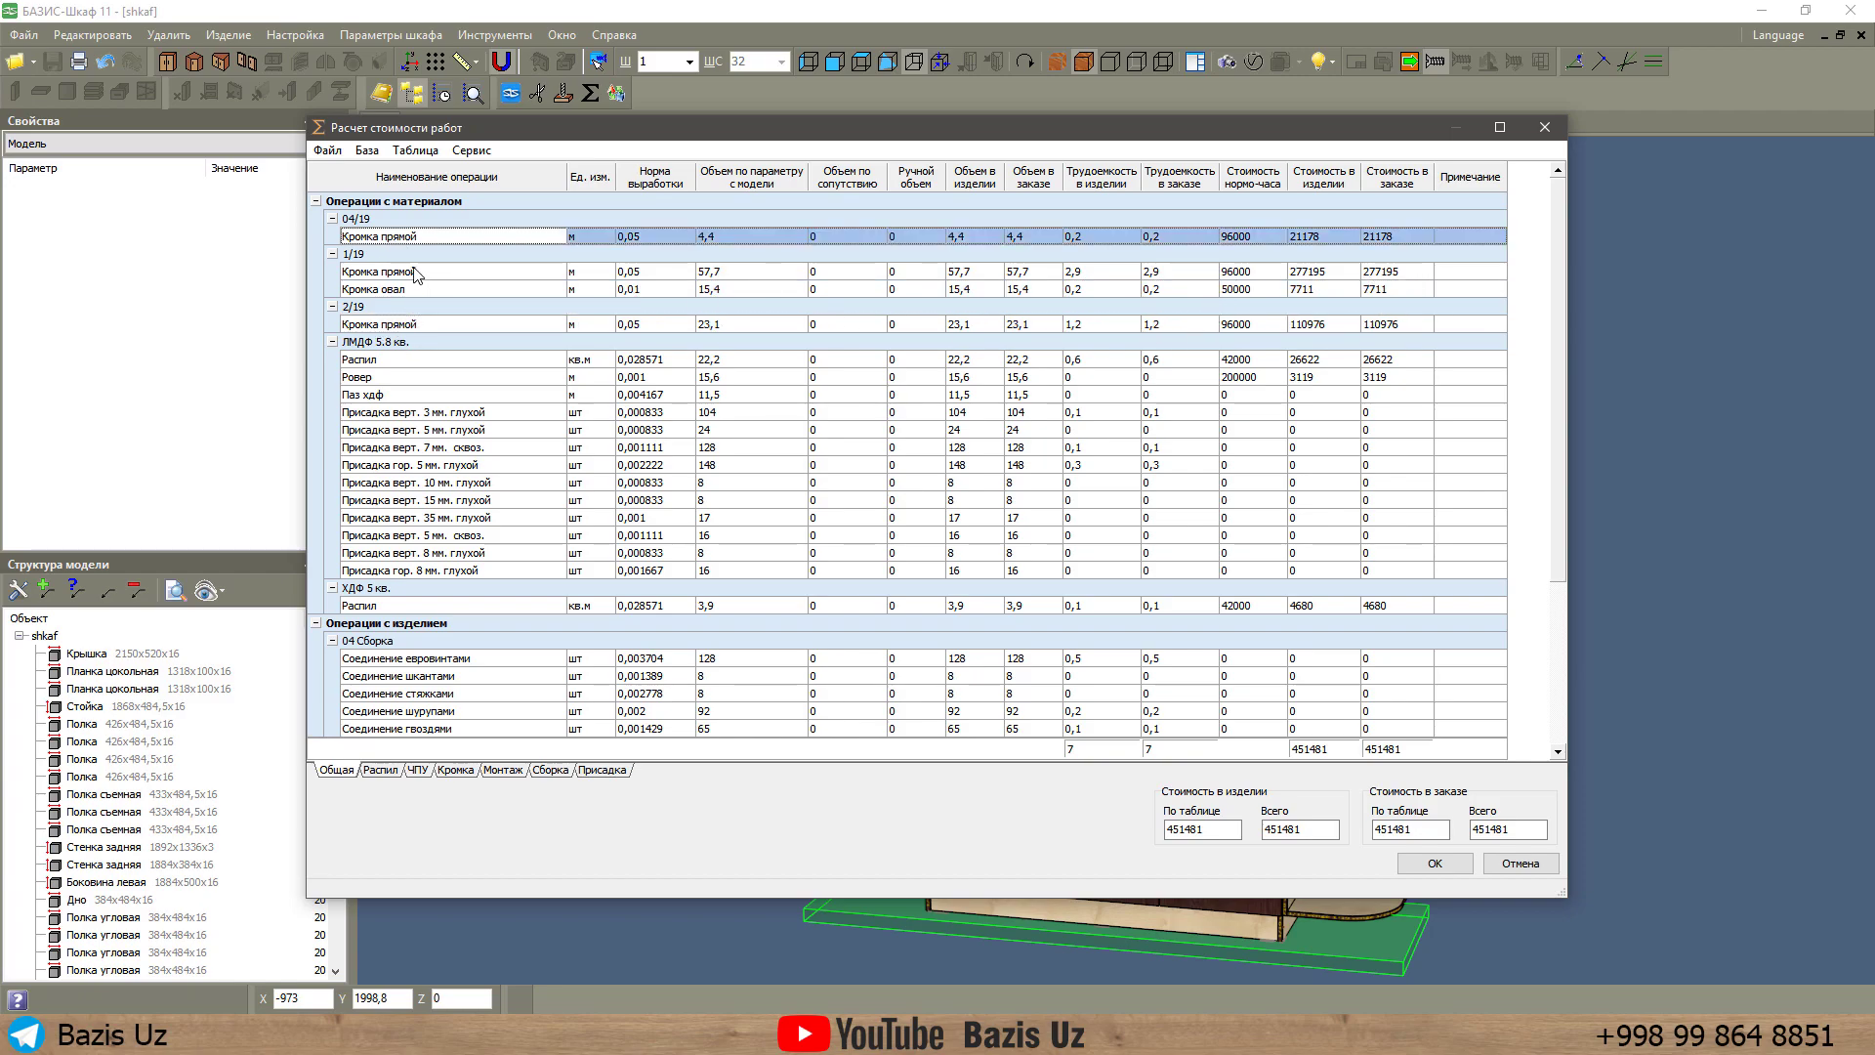
{"action": "left_click", "coordinate": [415, 341]}
{"action": "left_click", "coordinate": [1199, 359]}
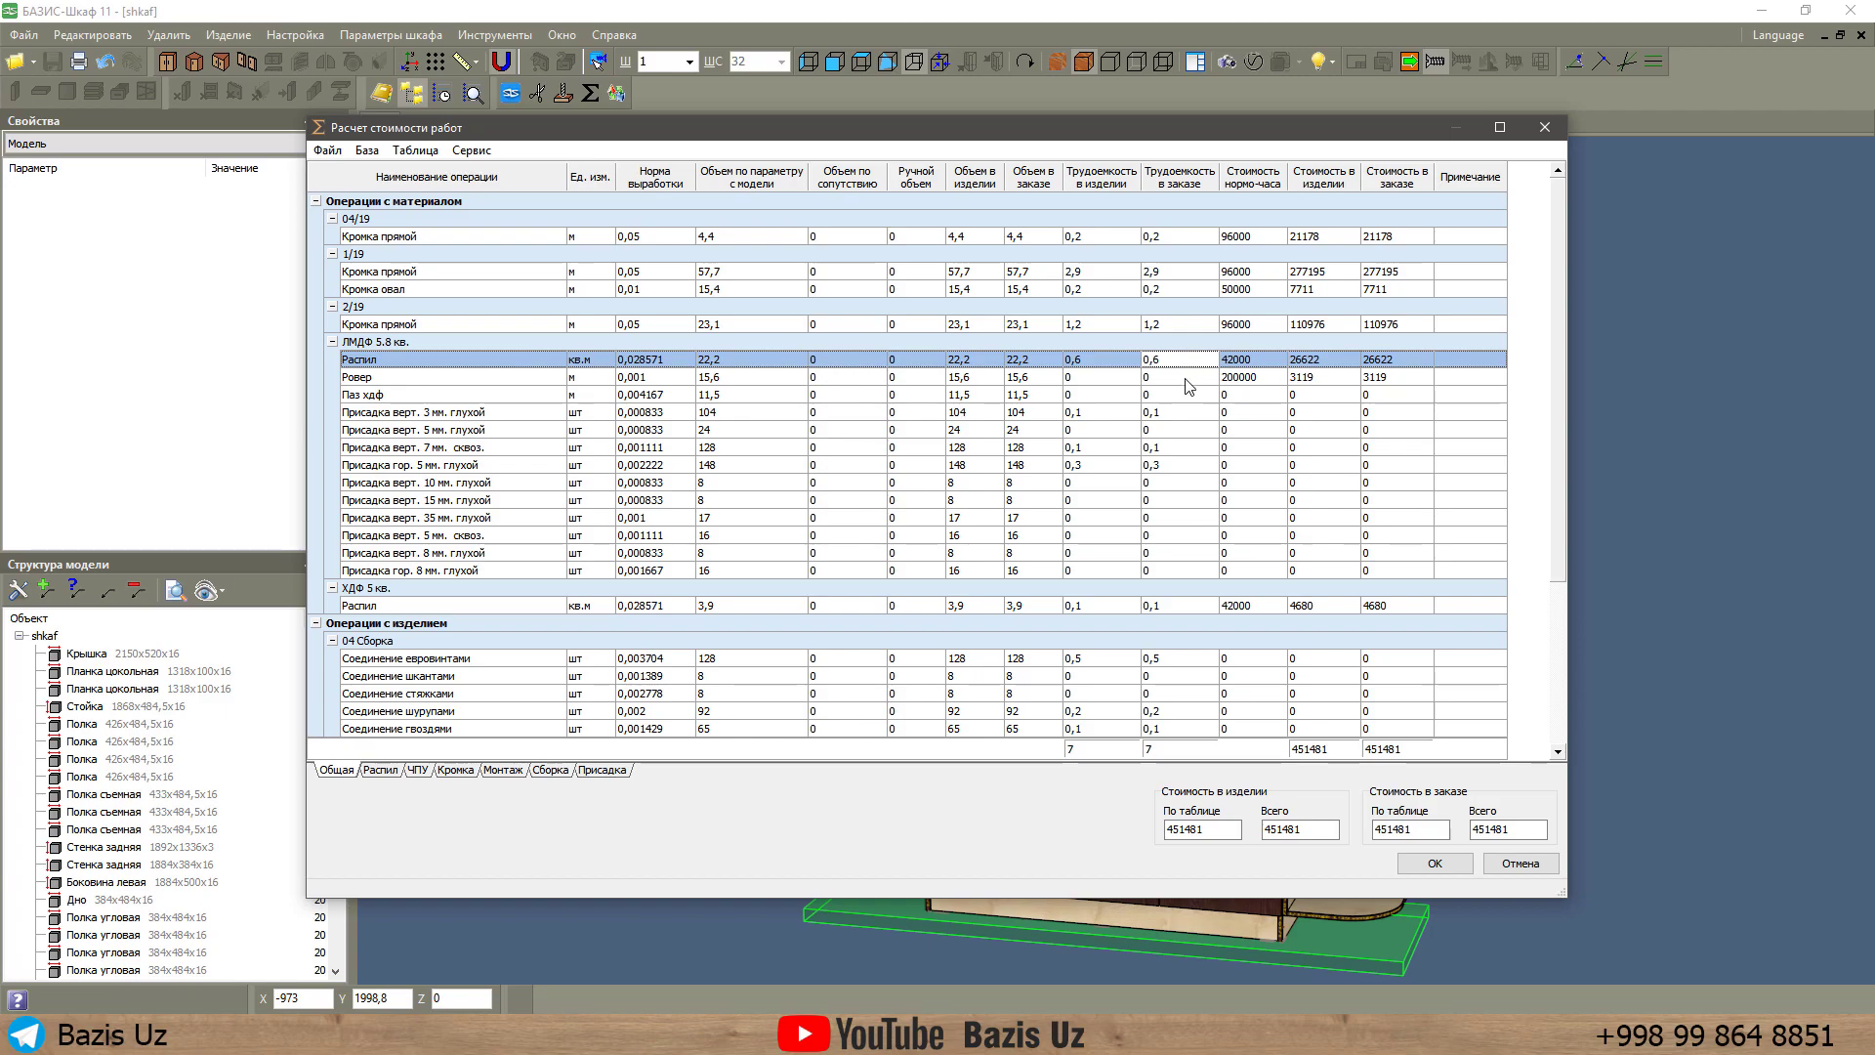
{"action": "left_click", "coordinate": [1236, 381]}
{"action": "scroll", "coordinate": [1326, 676], "scroll_direction": "down", "scroll_amount": 4}
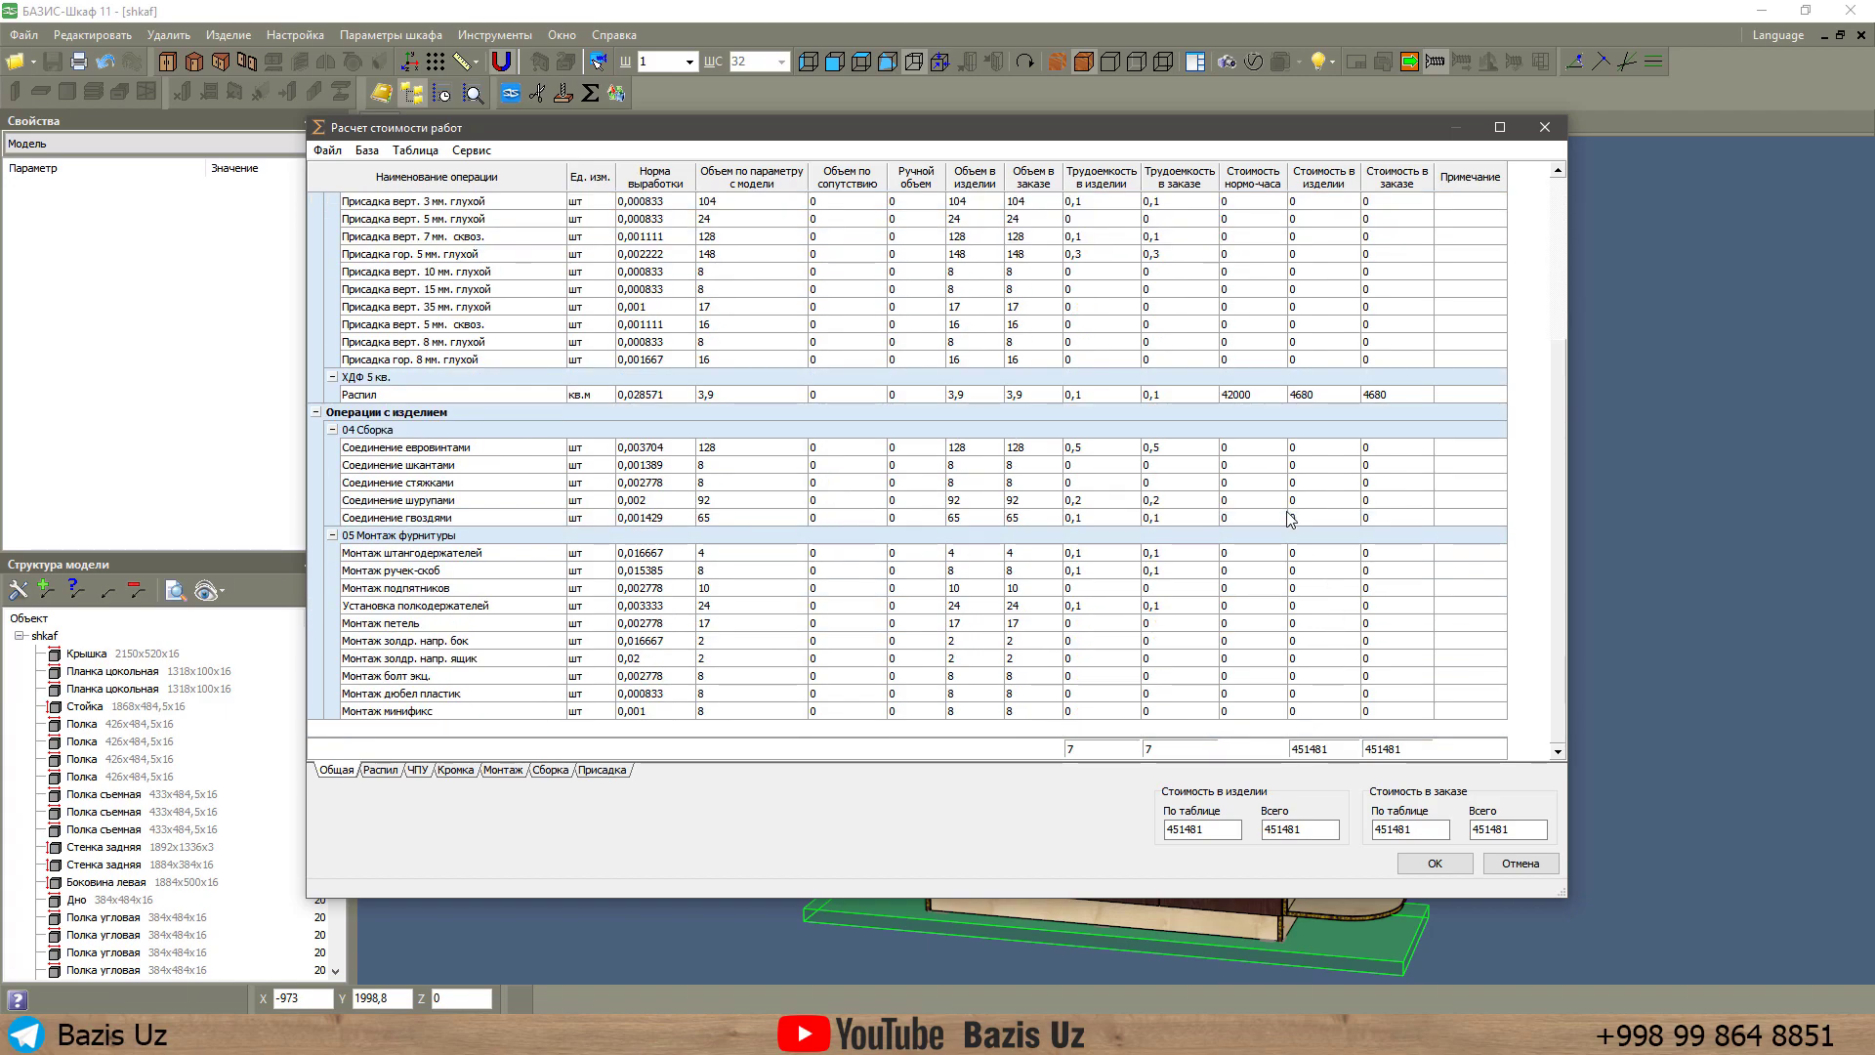
{"action": "left_click", "coordinate": [1006, 392]}
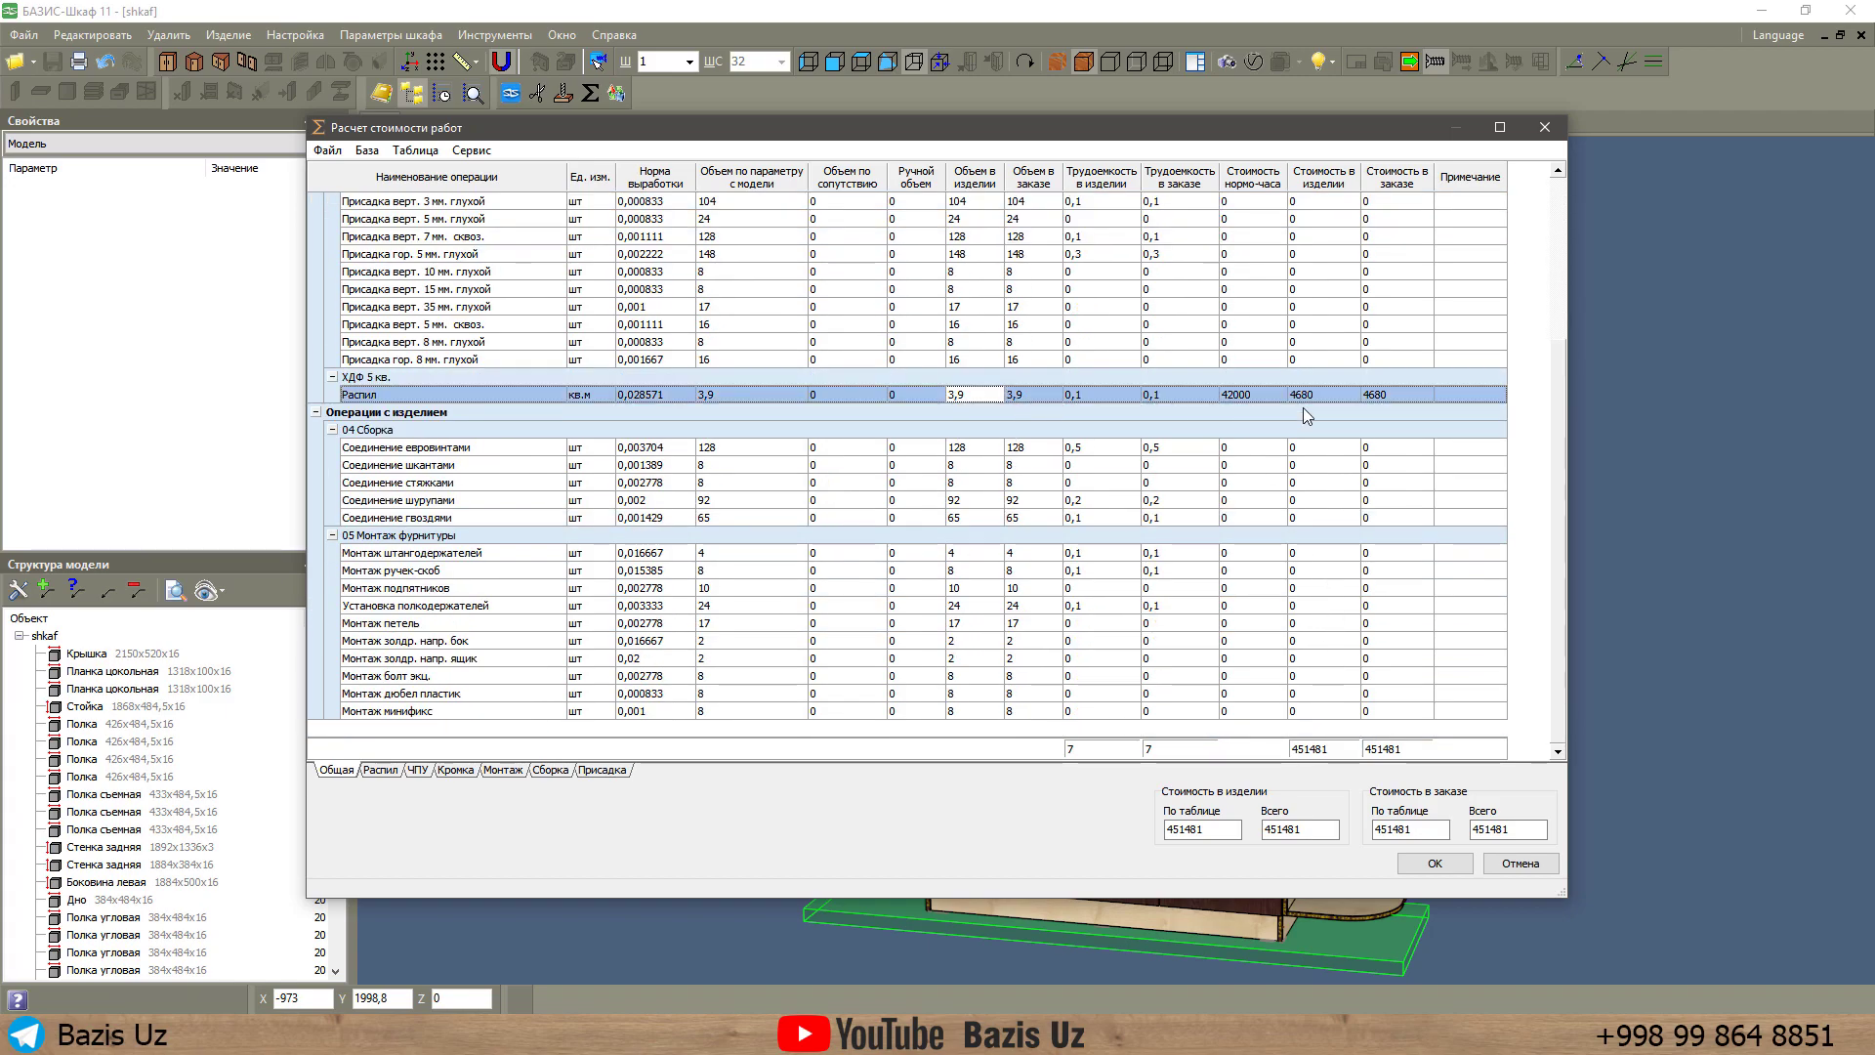
{"action": "left_click", "coordinate": [1435, 863]}
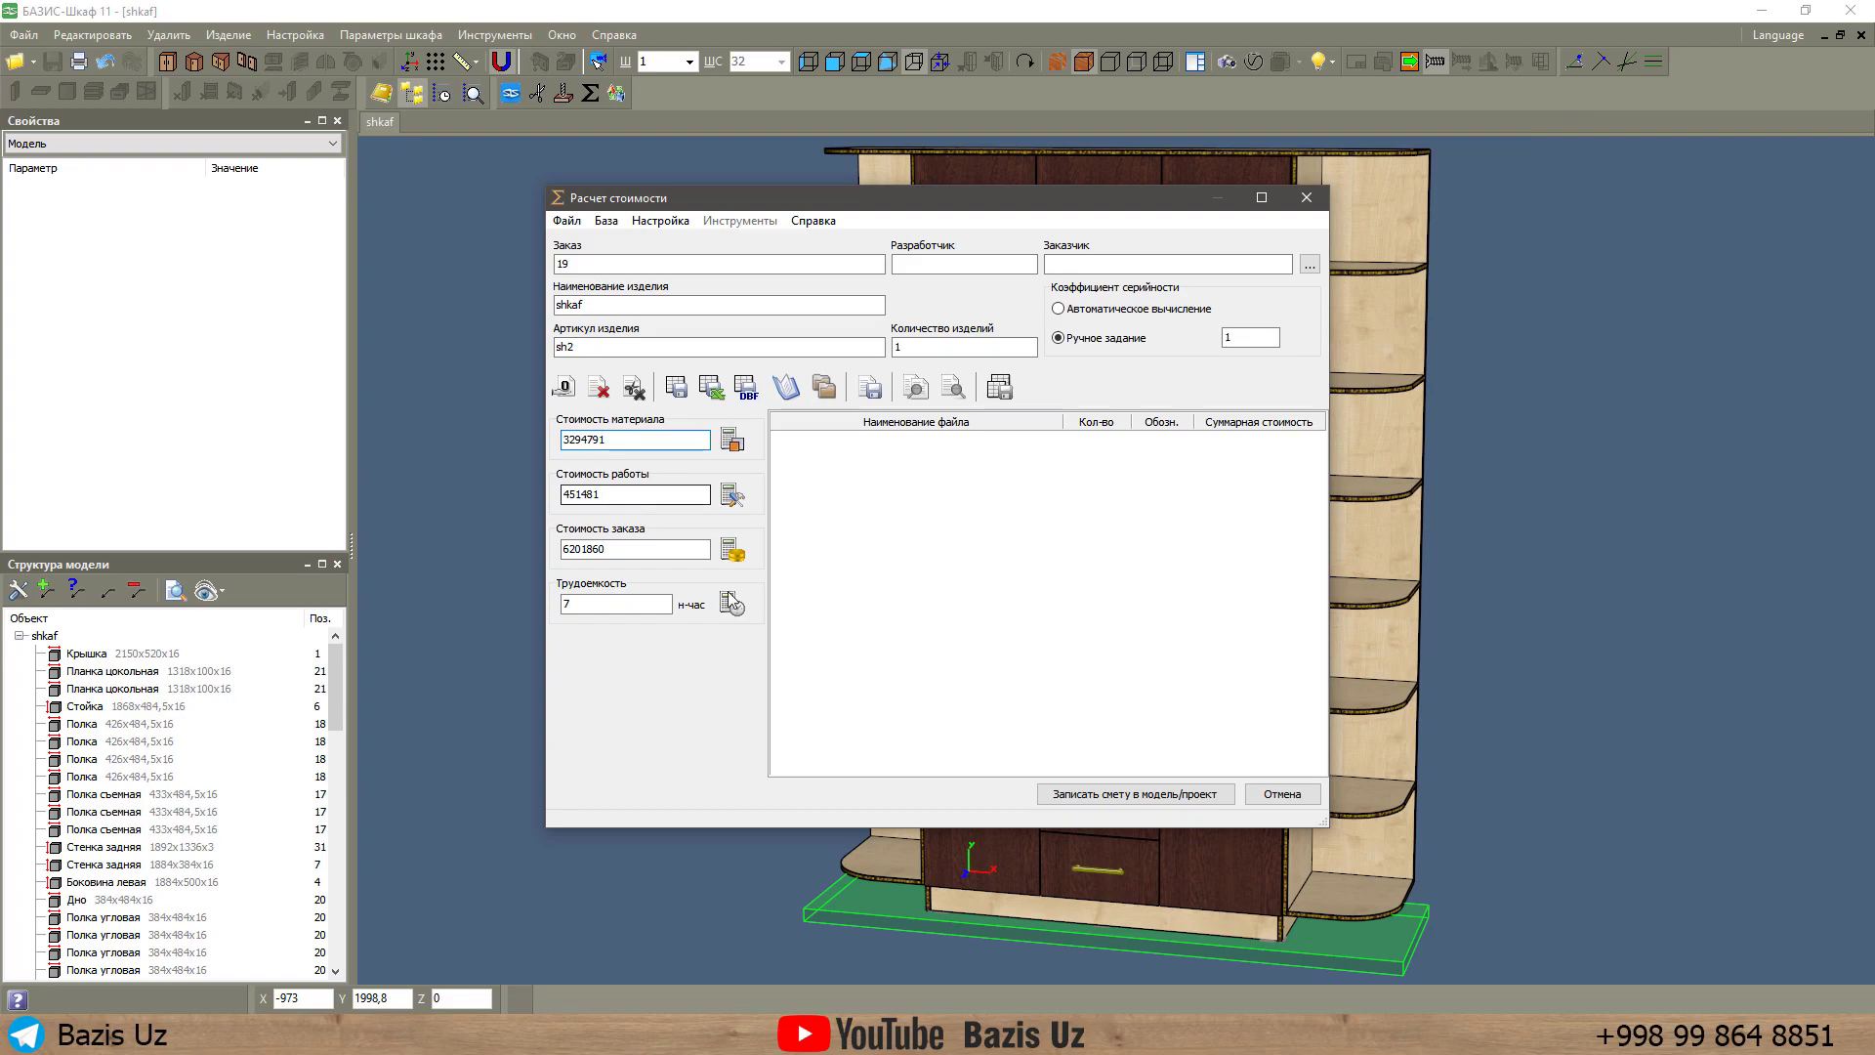
Open the order cost breakdown and go through the "Машина", "Расход материал", "Ойлик" and "Солик" items.
{"action": "left_click", "coordinate": [732, 552]}
{"action": "left_click", "coordinate": [635, 376]}
{"action": "left_click", "coordinate": [630, 357]}
{"action": "left_click", "coordinate": [623, 391]}
{"action": "left_click", "coordinate": [612, 409]}
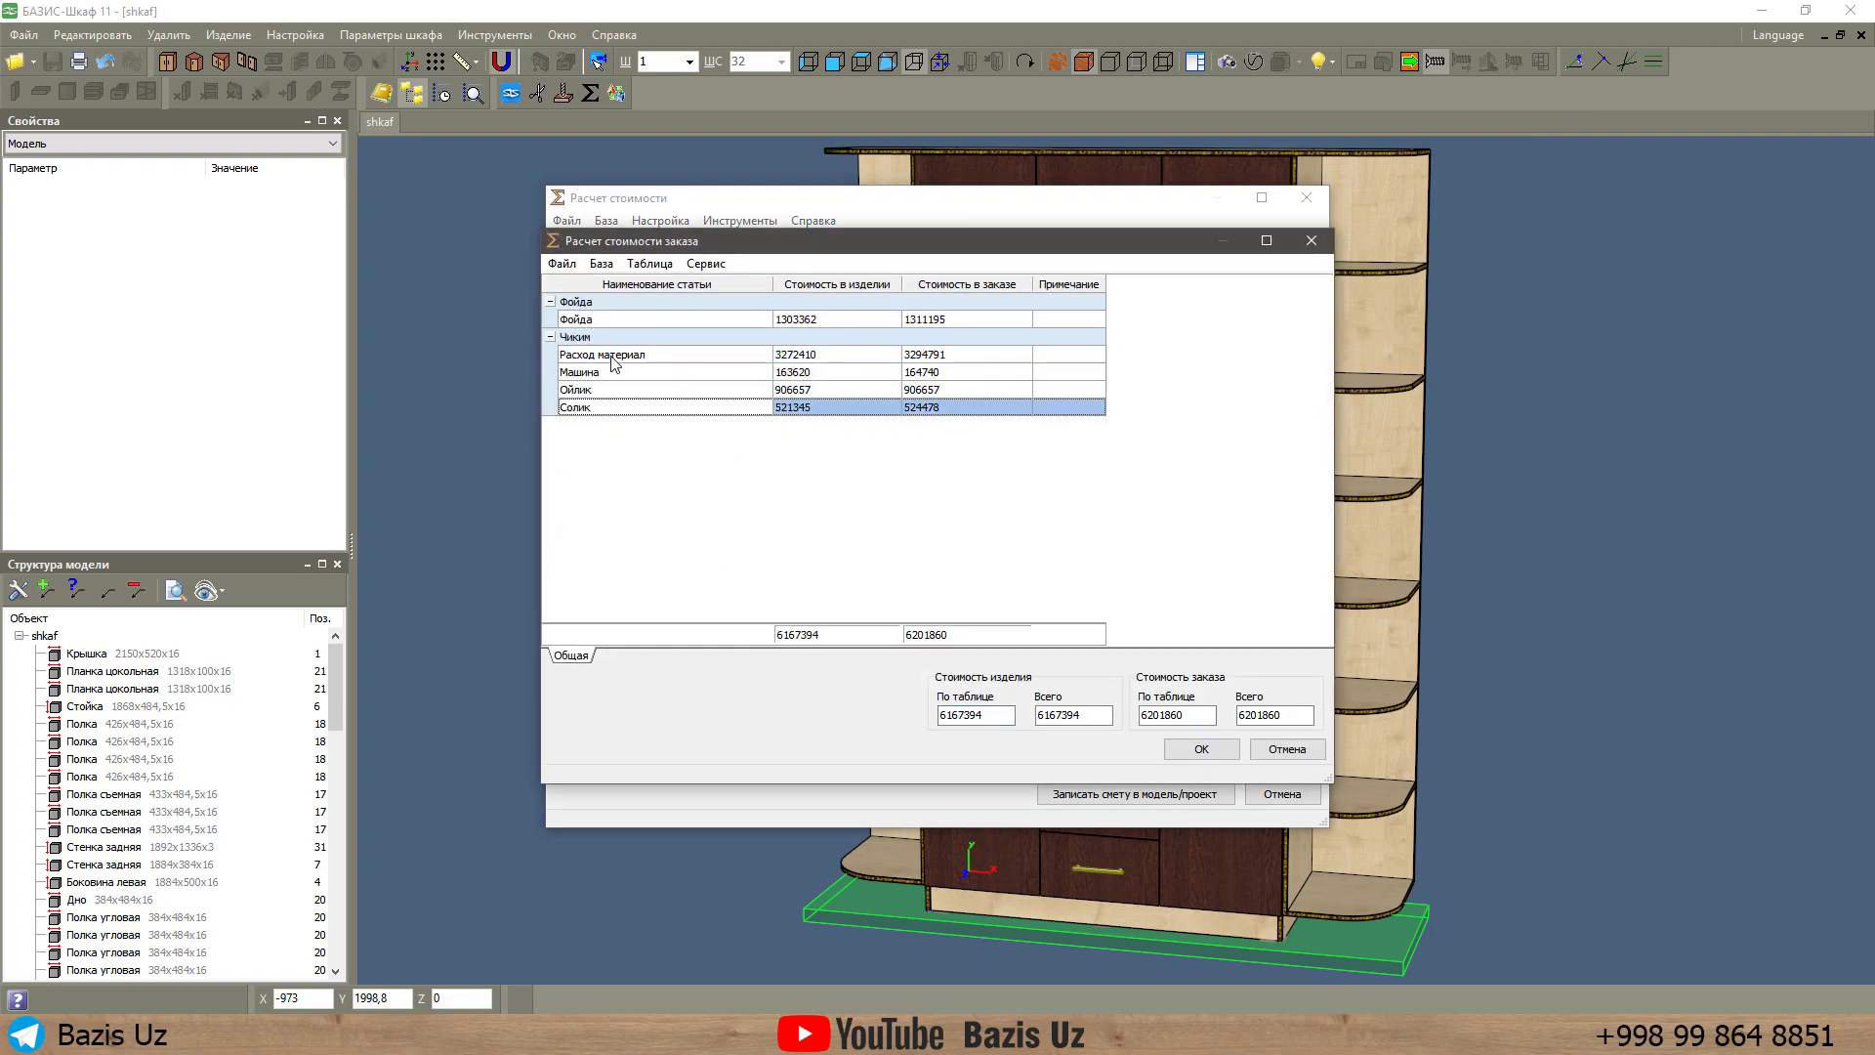
Add an output form table to the "Общие" group with class S1, using "Фойда" as its name and abbreviation.
{"action": "left_click", "coordinate": [649, 263]}
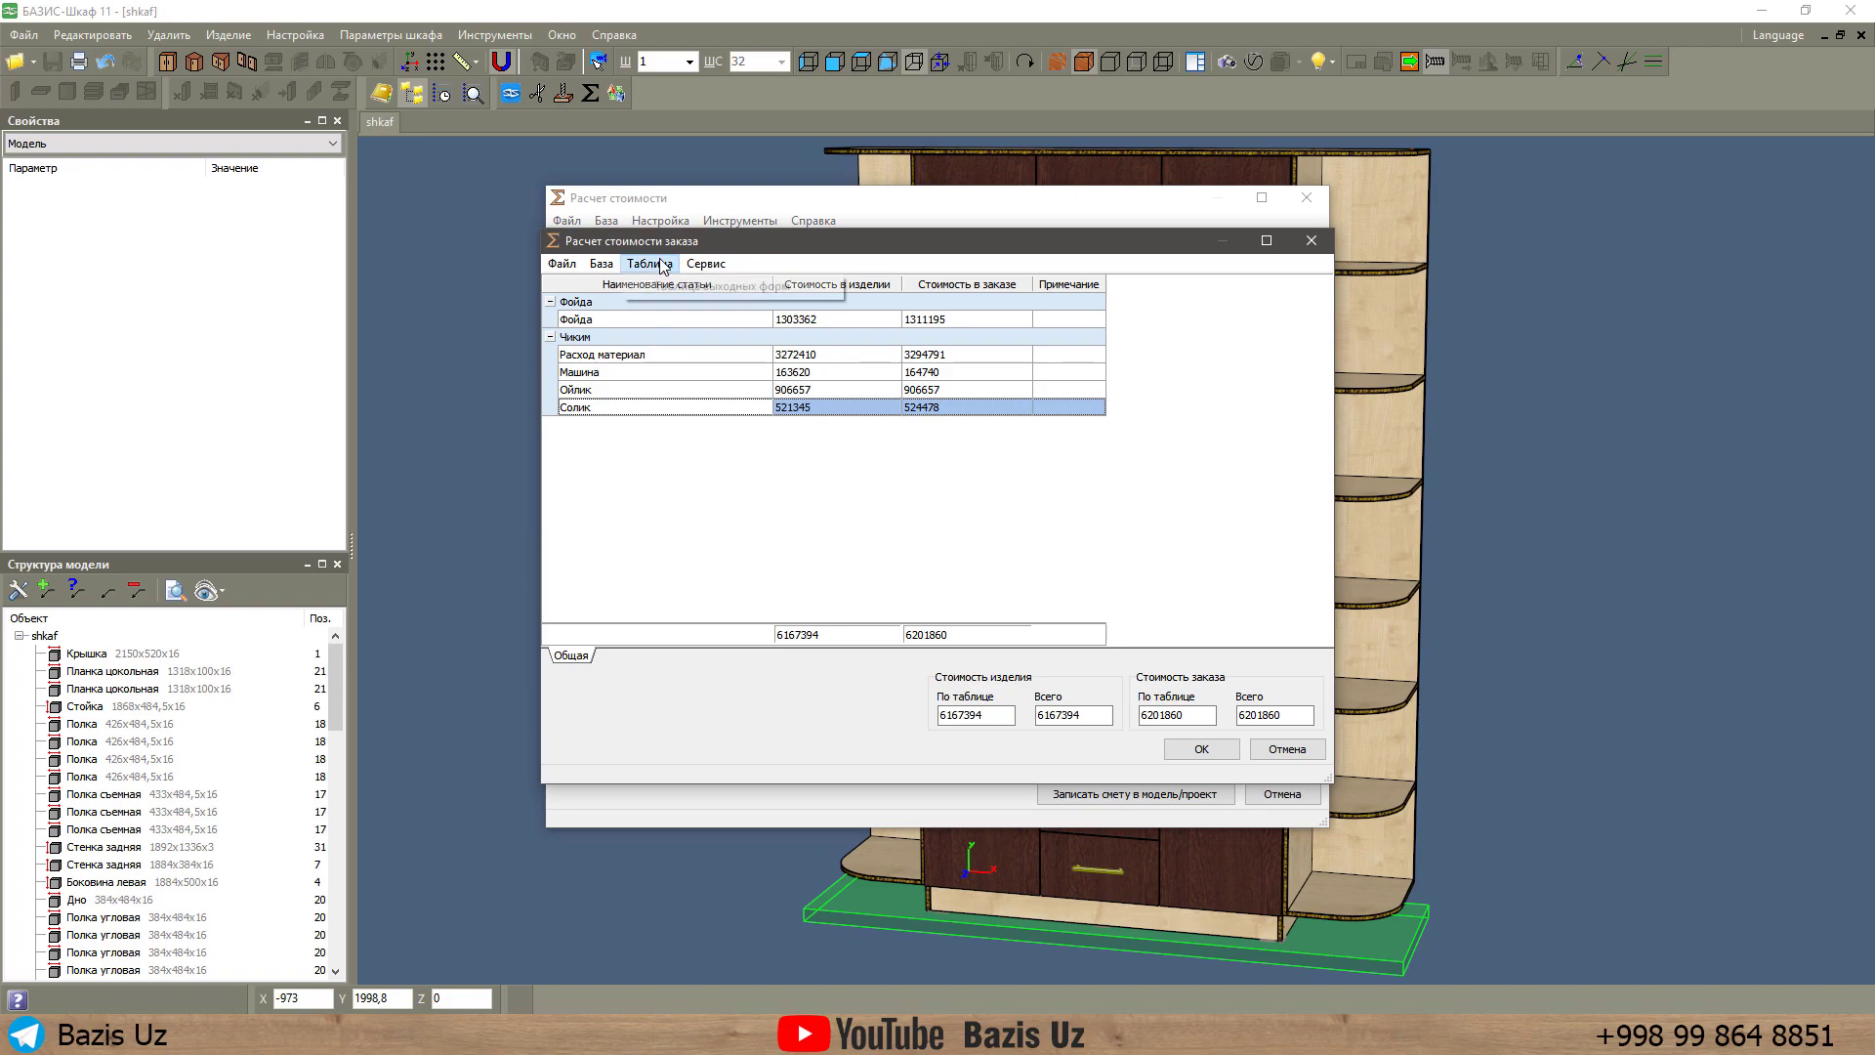
{"action": "left_click", "coordinate": [673, 291]}
{"action": "left_click", "coordinate": [615, 377]}
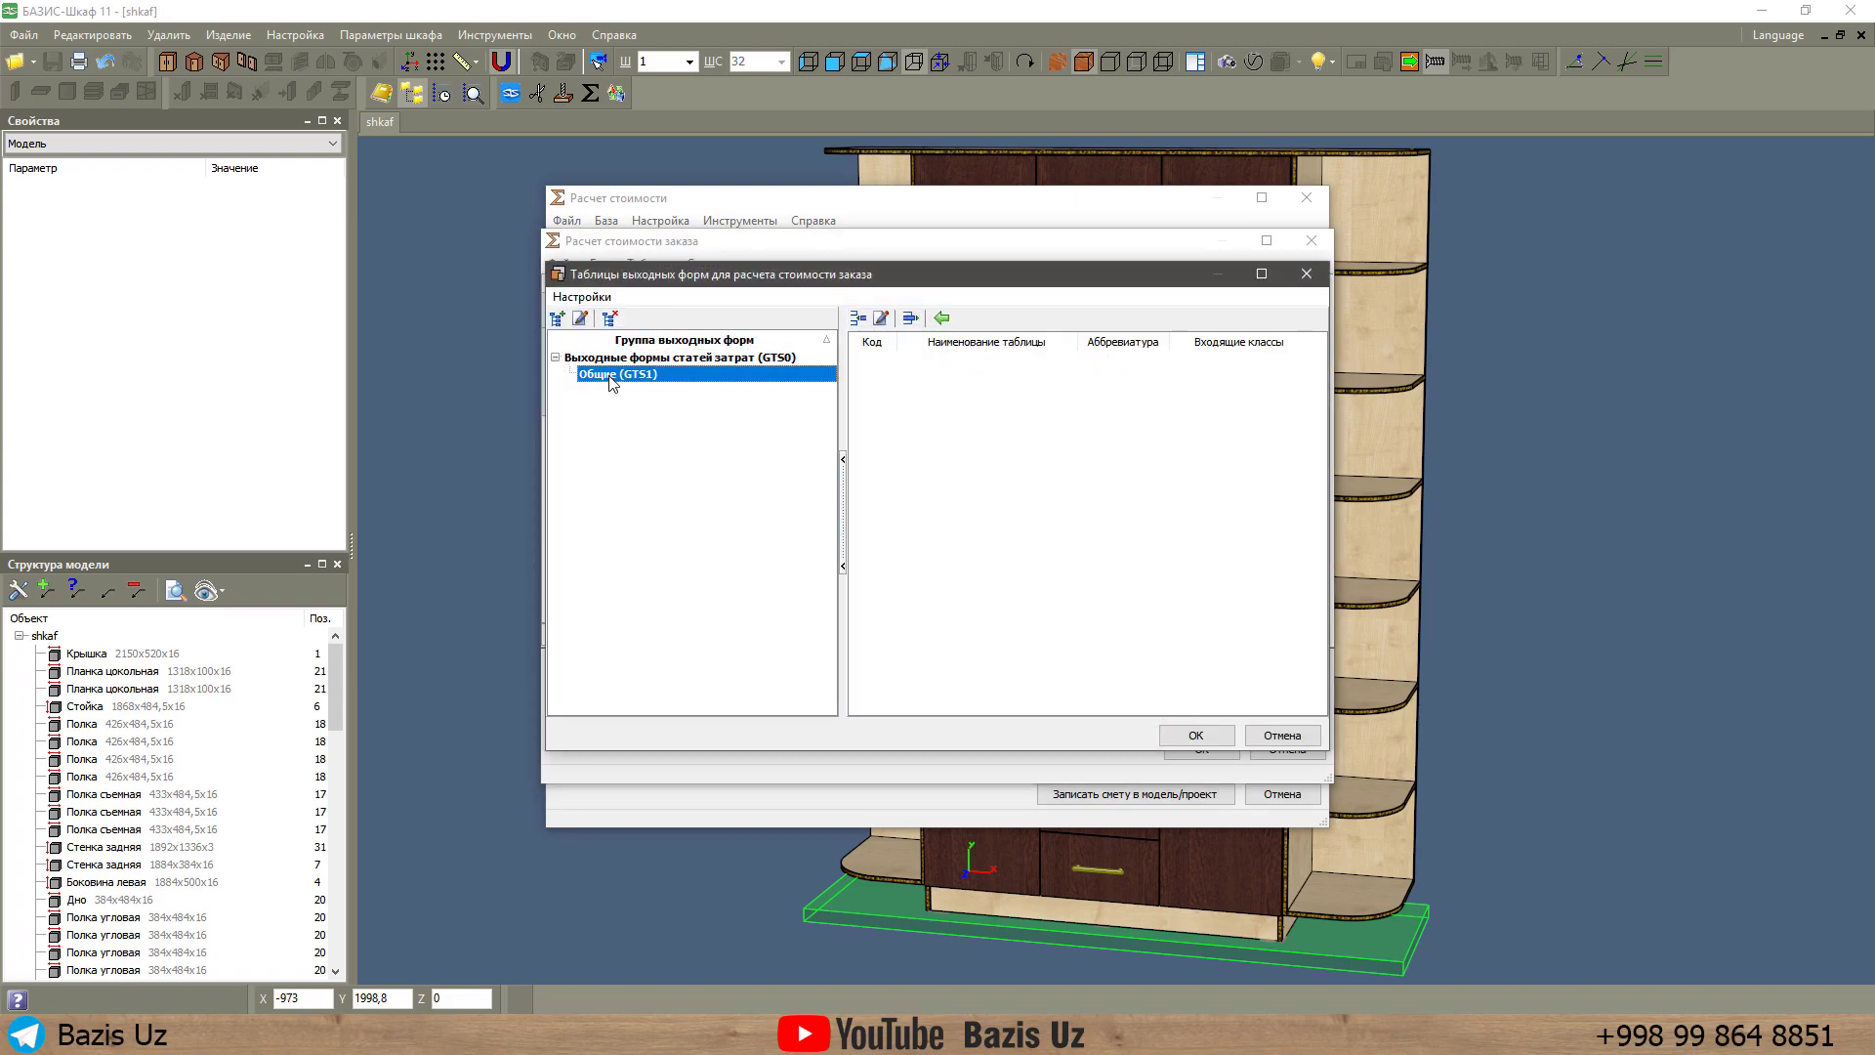
{"action": "left_click", "coordinate": [854, 318]}
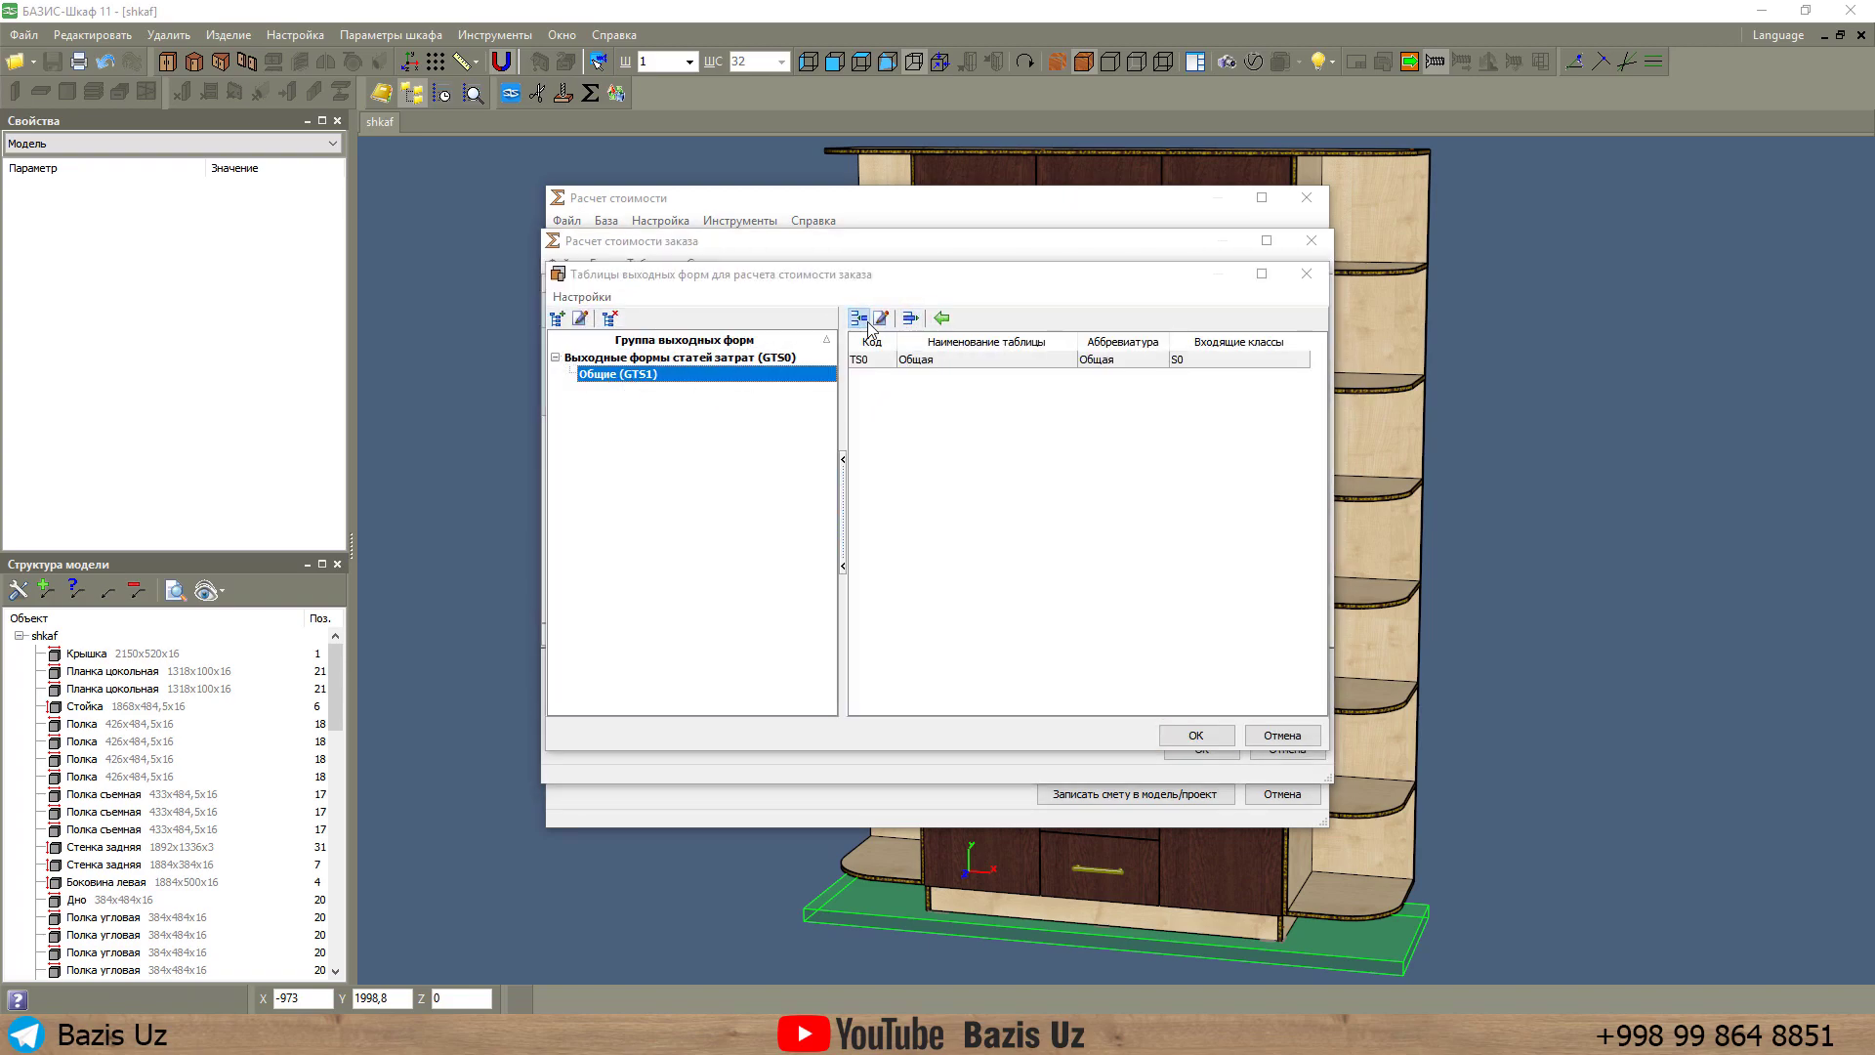
{"action": "left_click", "coordinate": [1132, 535]}
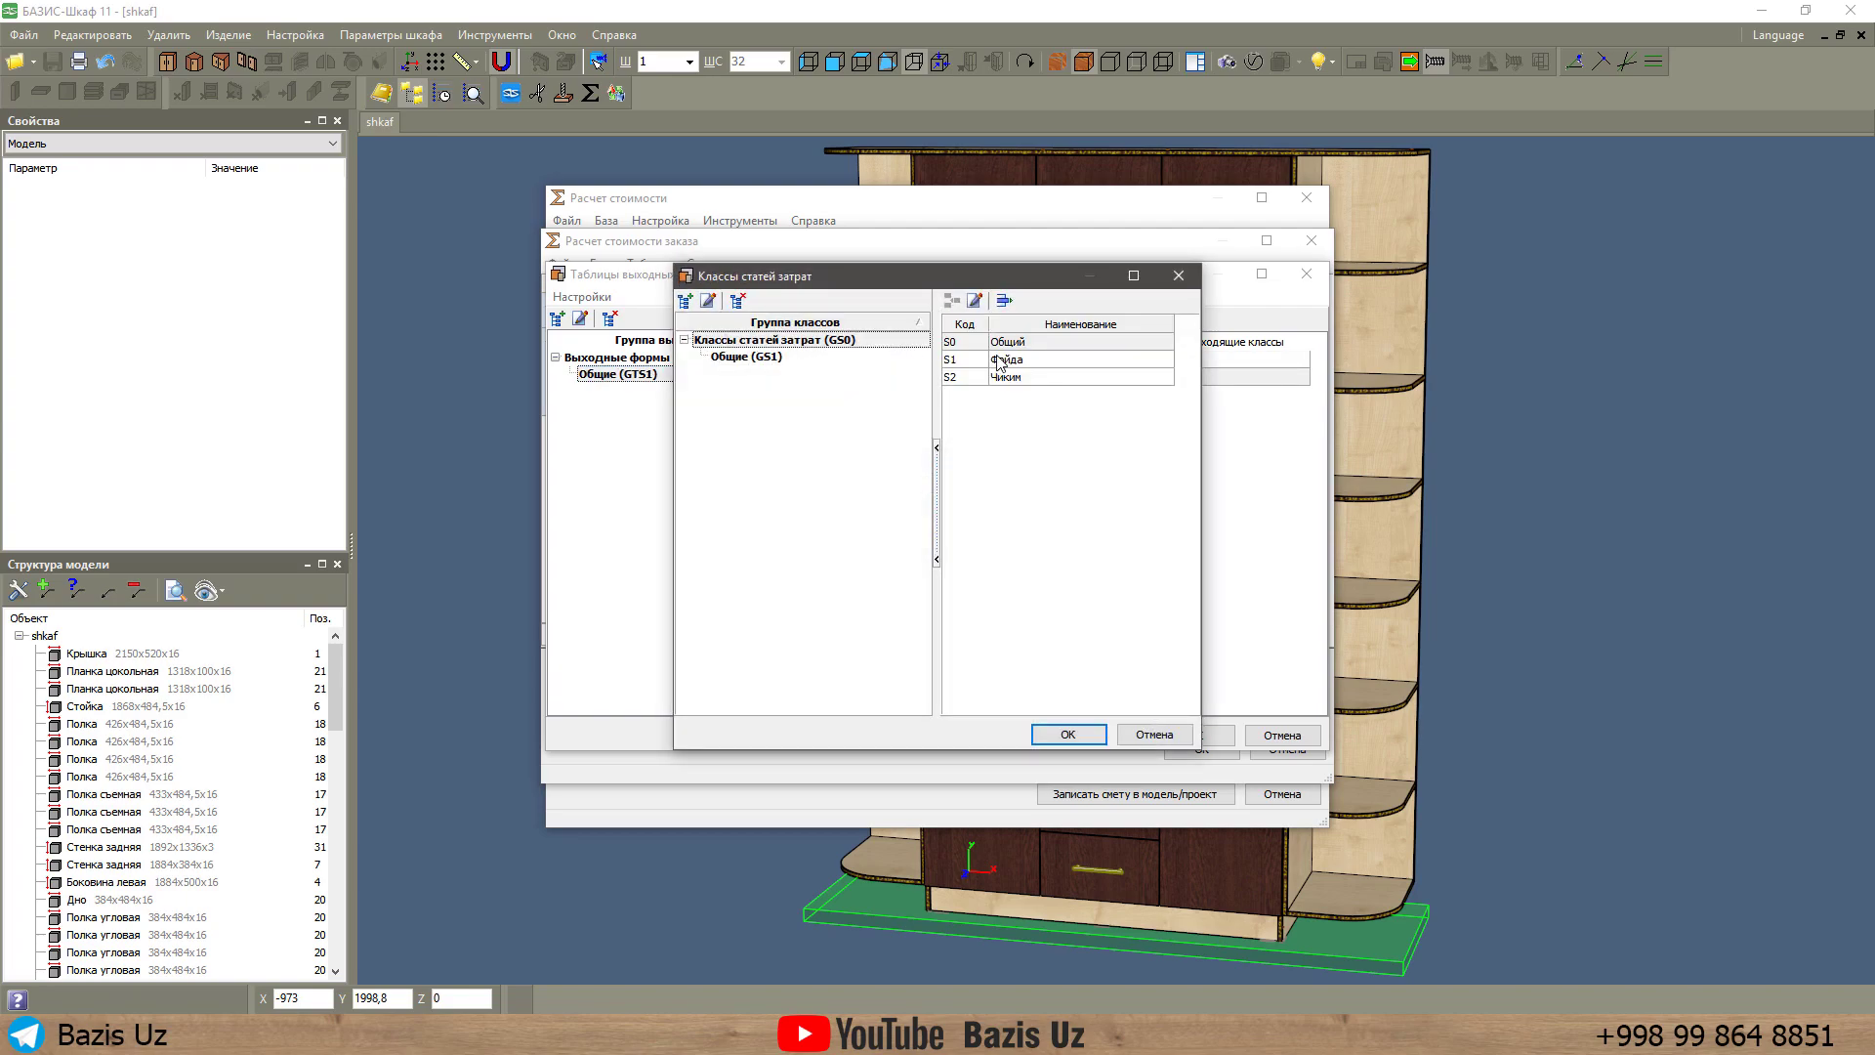
{"action": "double_click", "coordinate": [1012, 361]}
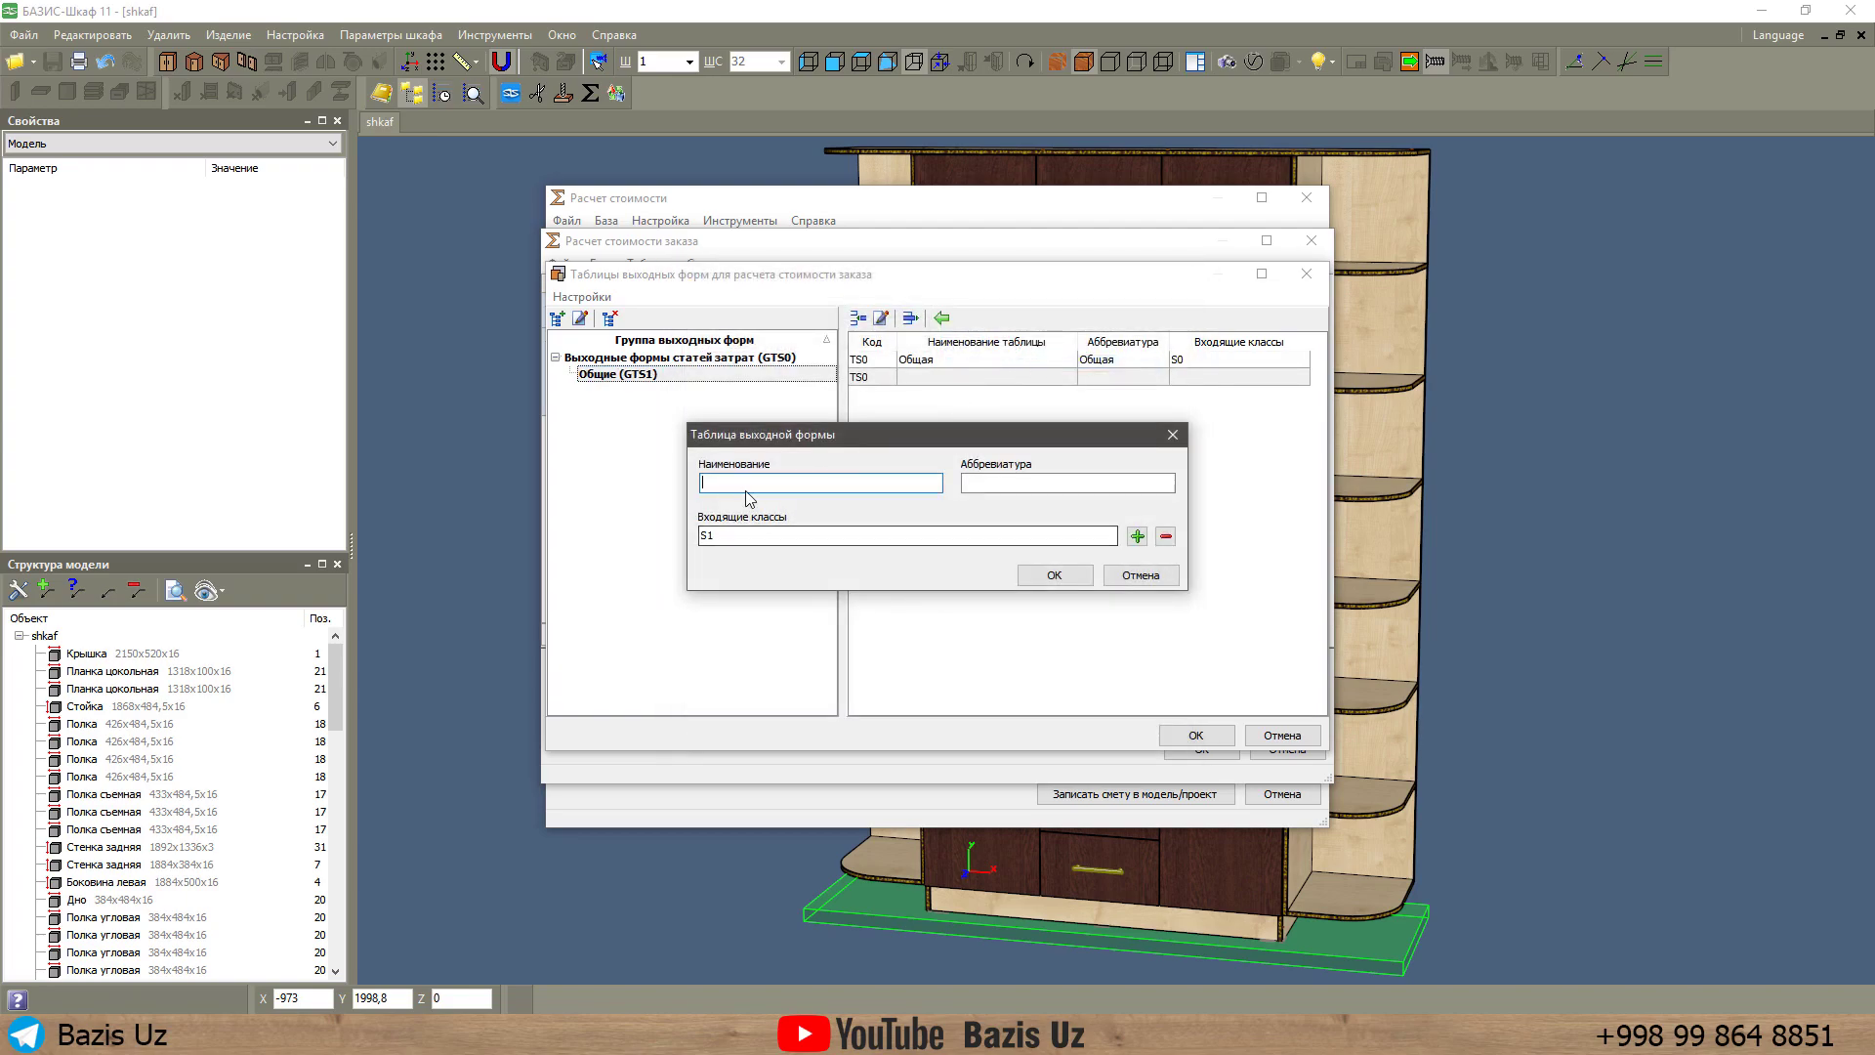
{"action": "type", "text": "Фойда"}
{"action": "key", "text": "ctrl+a"}
{"action": "key", "text": "ctrl+c"}
{"action": "left_click", "coordinate": [1049, 484]}
{"action": "key", "text": "ctrl+v"}
{"action": "left_click", "coordinate": [1053, 574]}
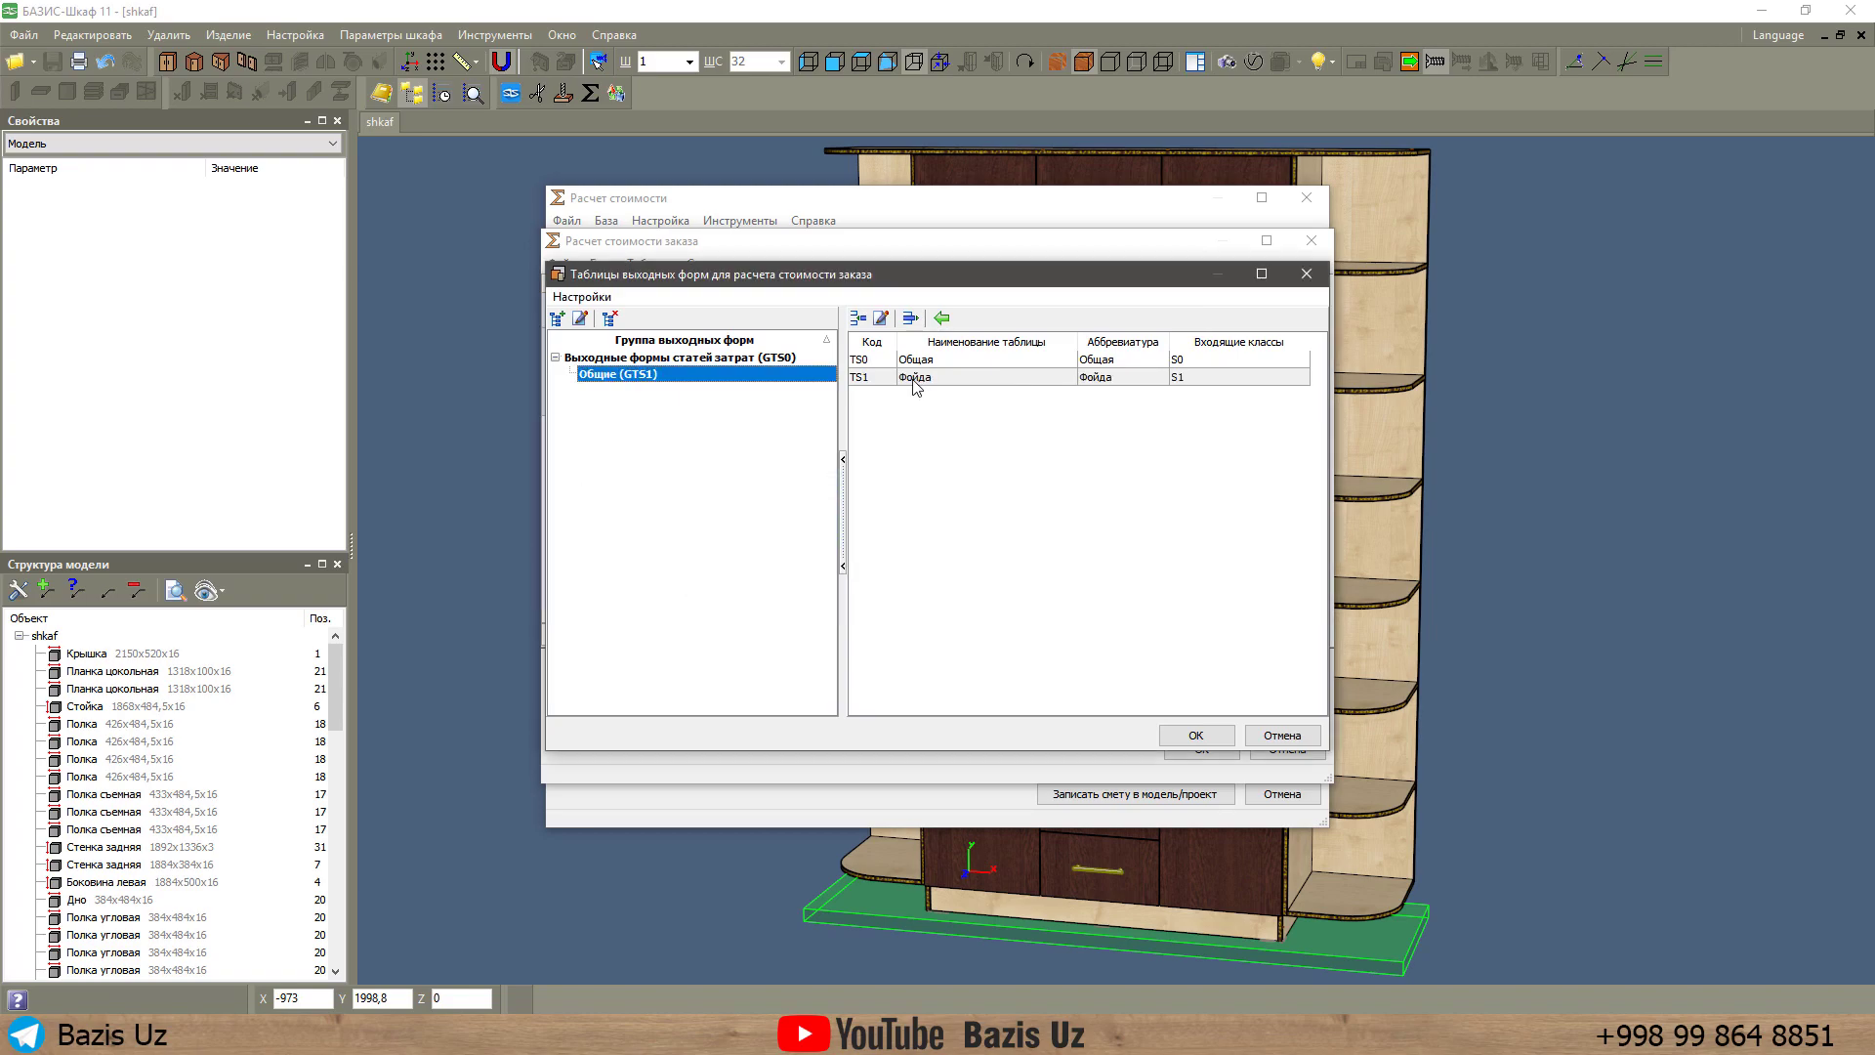
Add a second output form table with class S2, named and abbreviated "Чиким", and apply the table settings.
{"action": "left_click", "coordinate": [856, 318]}
{"action": "left_click", "coordinate": [1138, 538]}
{"action": "double_click", "coordinate": [1016, 378]}
{"action": "type", "text": "Чиким"}
{"action": "left_click", "coordinate": [1006, 484]}
{"action": "type", "text": "Чиким"}
{"action": "left_click", "coordinate": [1054, 574]}
{"action": "left_click", "coordinate": [1195, 734]}
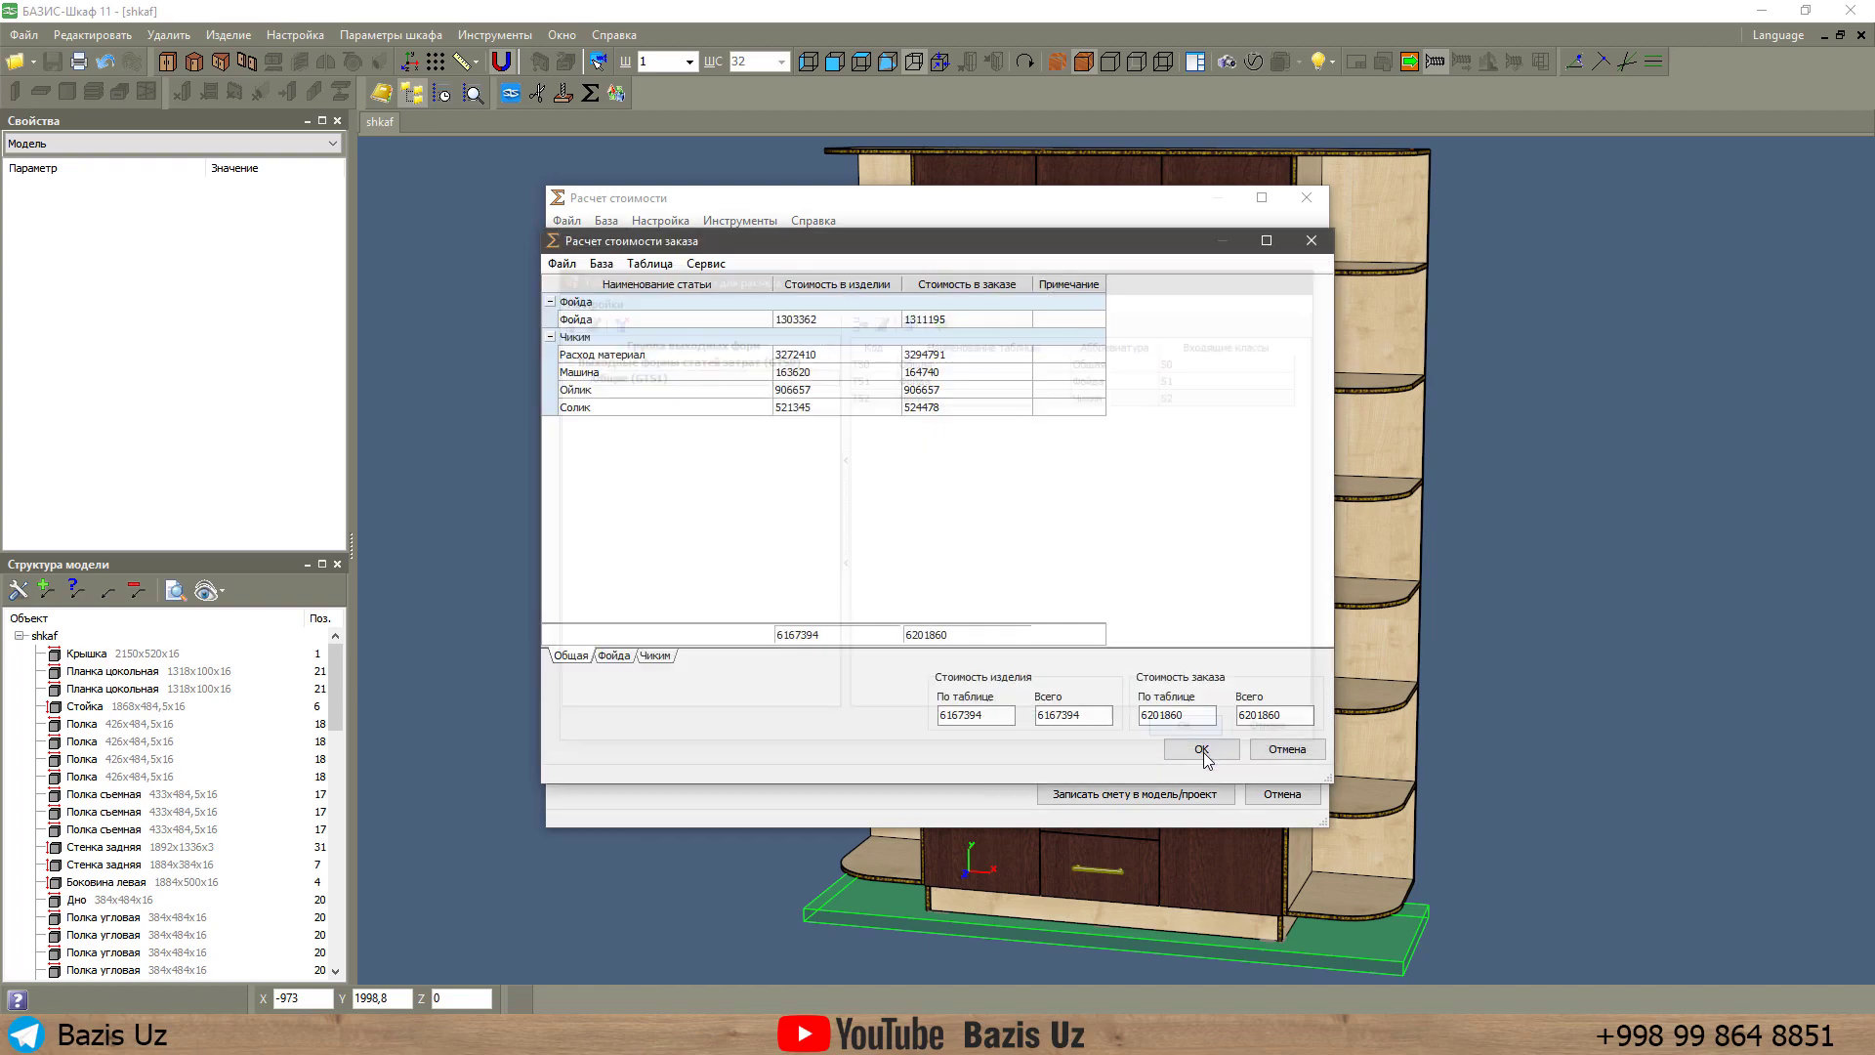
Reopen the order cost calculation, compare its "Общая", "Фойда" and "Чиким" tables, check the "Расход материал" item, and close it.
{"action": "left_click", "coordinate": [1201, 749]}
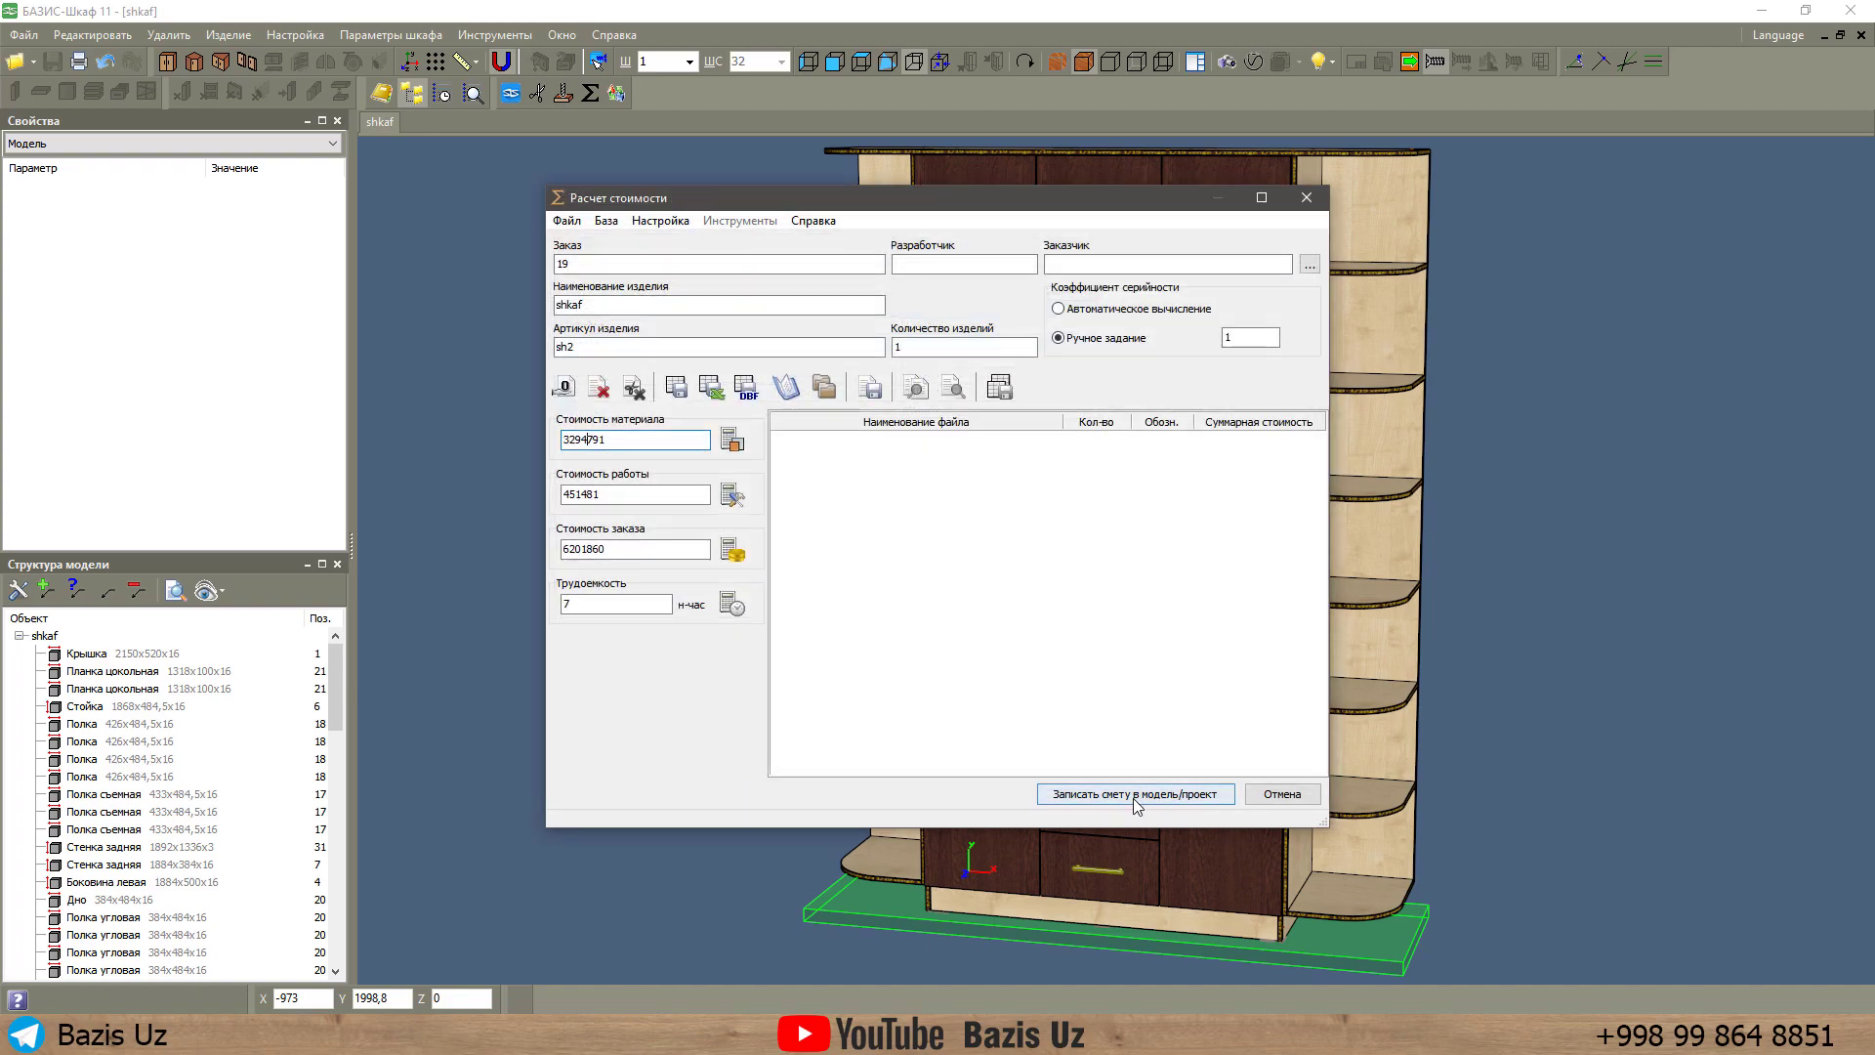
{"action": "left_click", "coordinate": [732, 549]}
{"action": "left_click", "coordinate": [612, 655]}
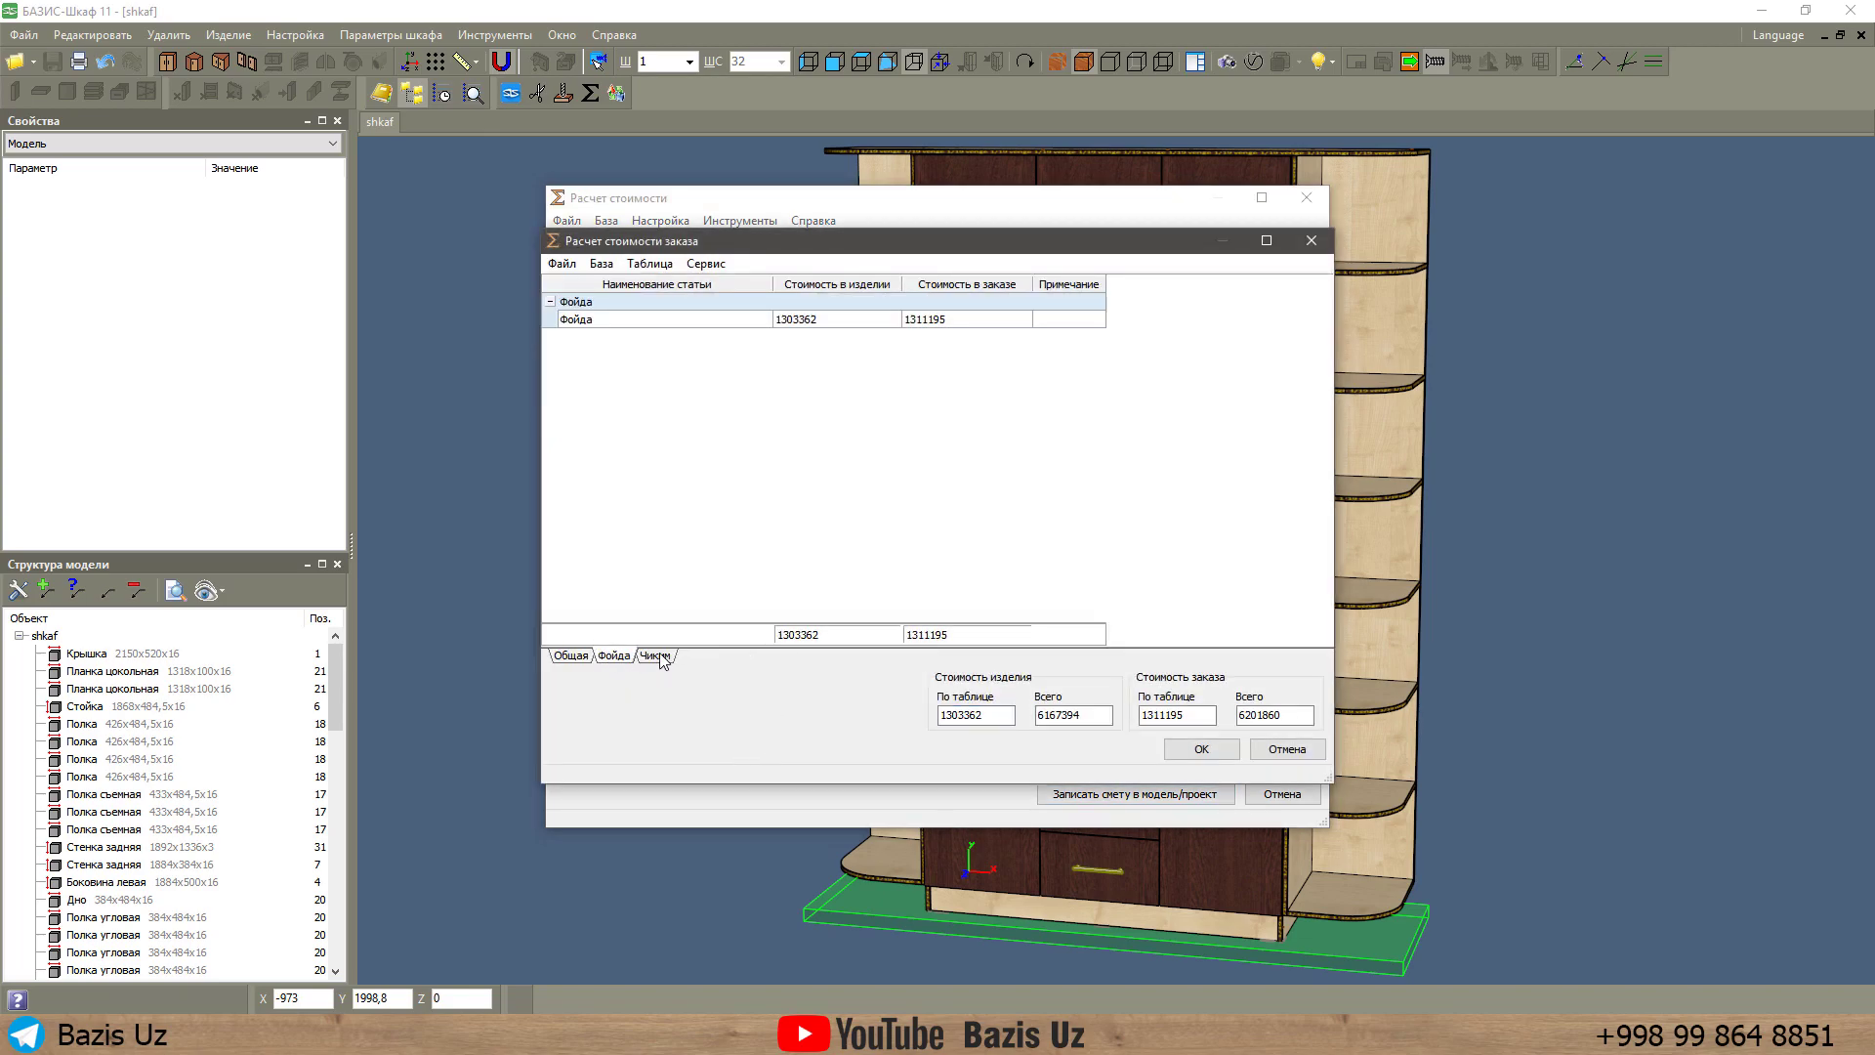
{"action": "left_click", "coordinate": [571, 656]}
{"action": "left_click", "coordinate": [614, 655]}
{"action": "left_click", "coordinate": [646, 655]}
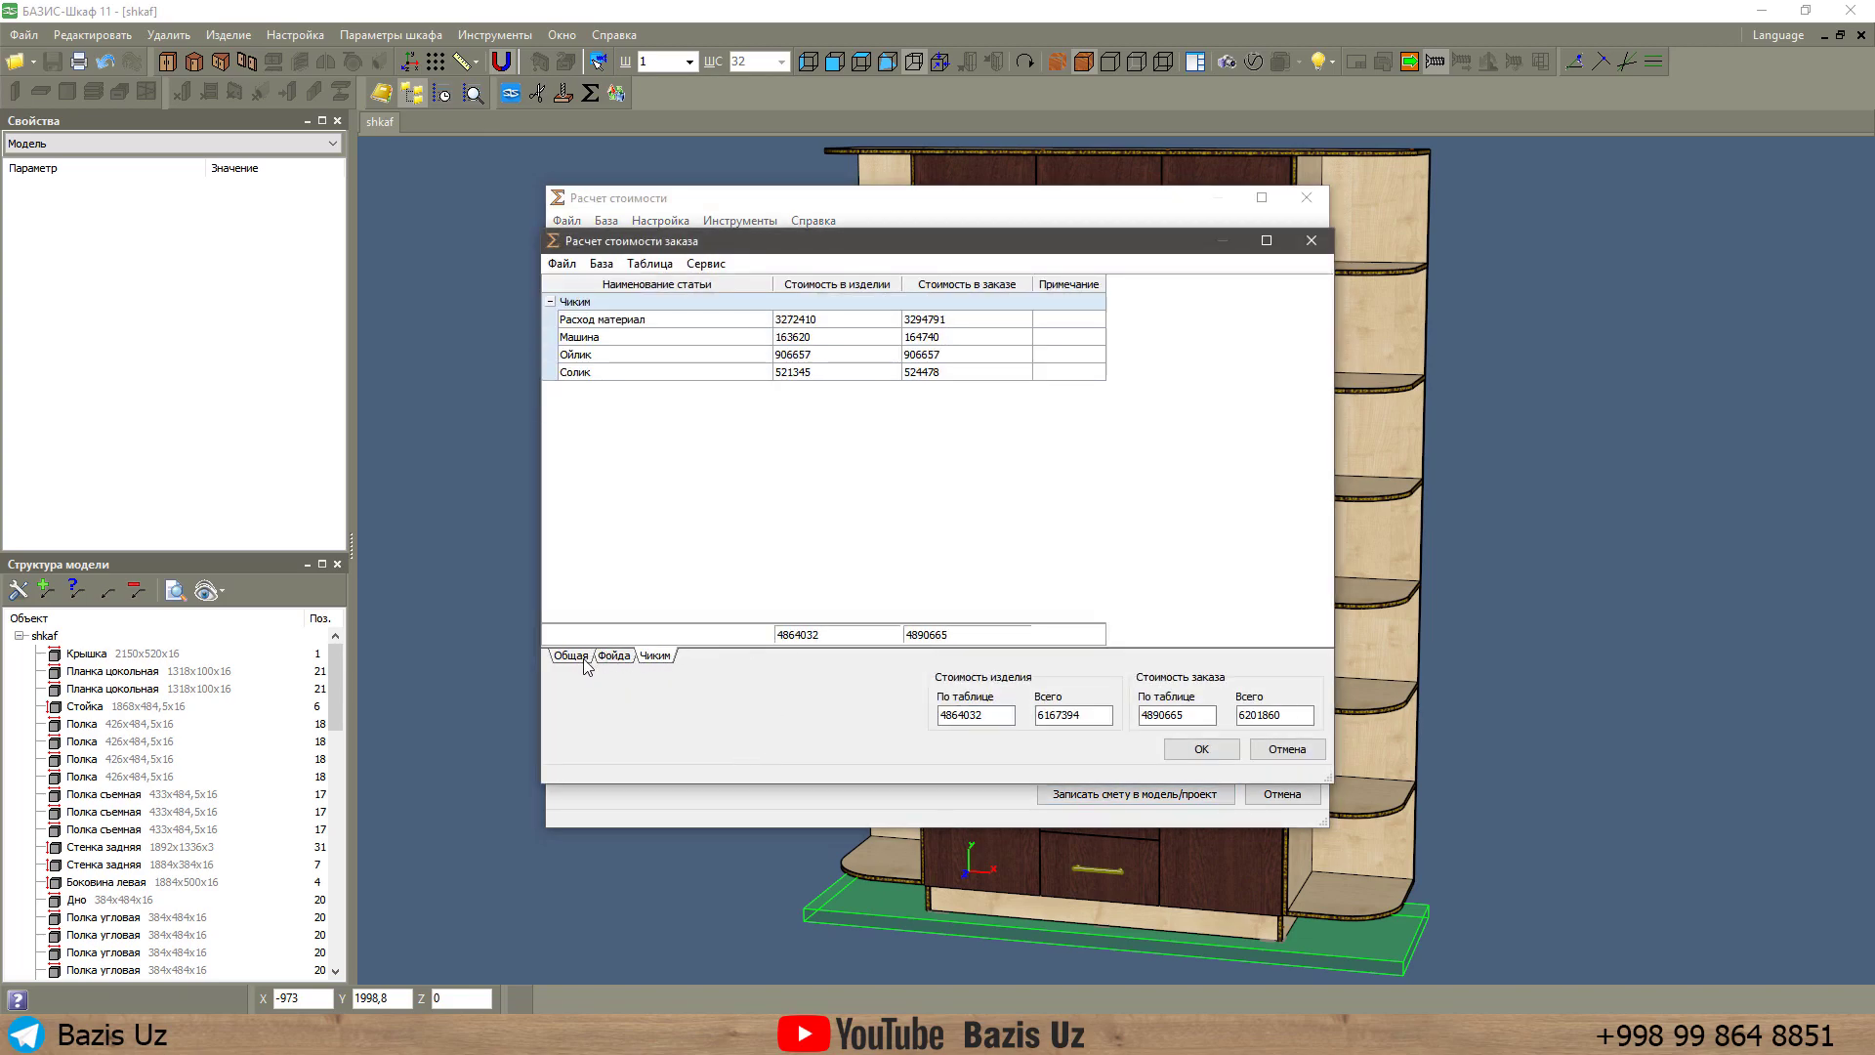
{"action": "left_click", "coordinate": [617, 656]}
{"action": "left_click", "coordinate": [625, 656]}
{"action": "left_click", "coordinate": [656, 656]}
{"action": "left_click", "coordinate": [581, 656]}
{"action": "left_click", "coordinate": [604, 356]}
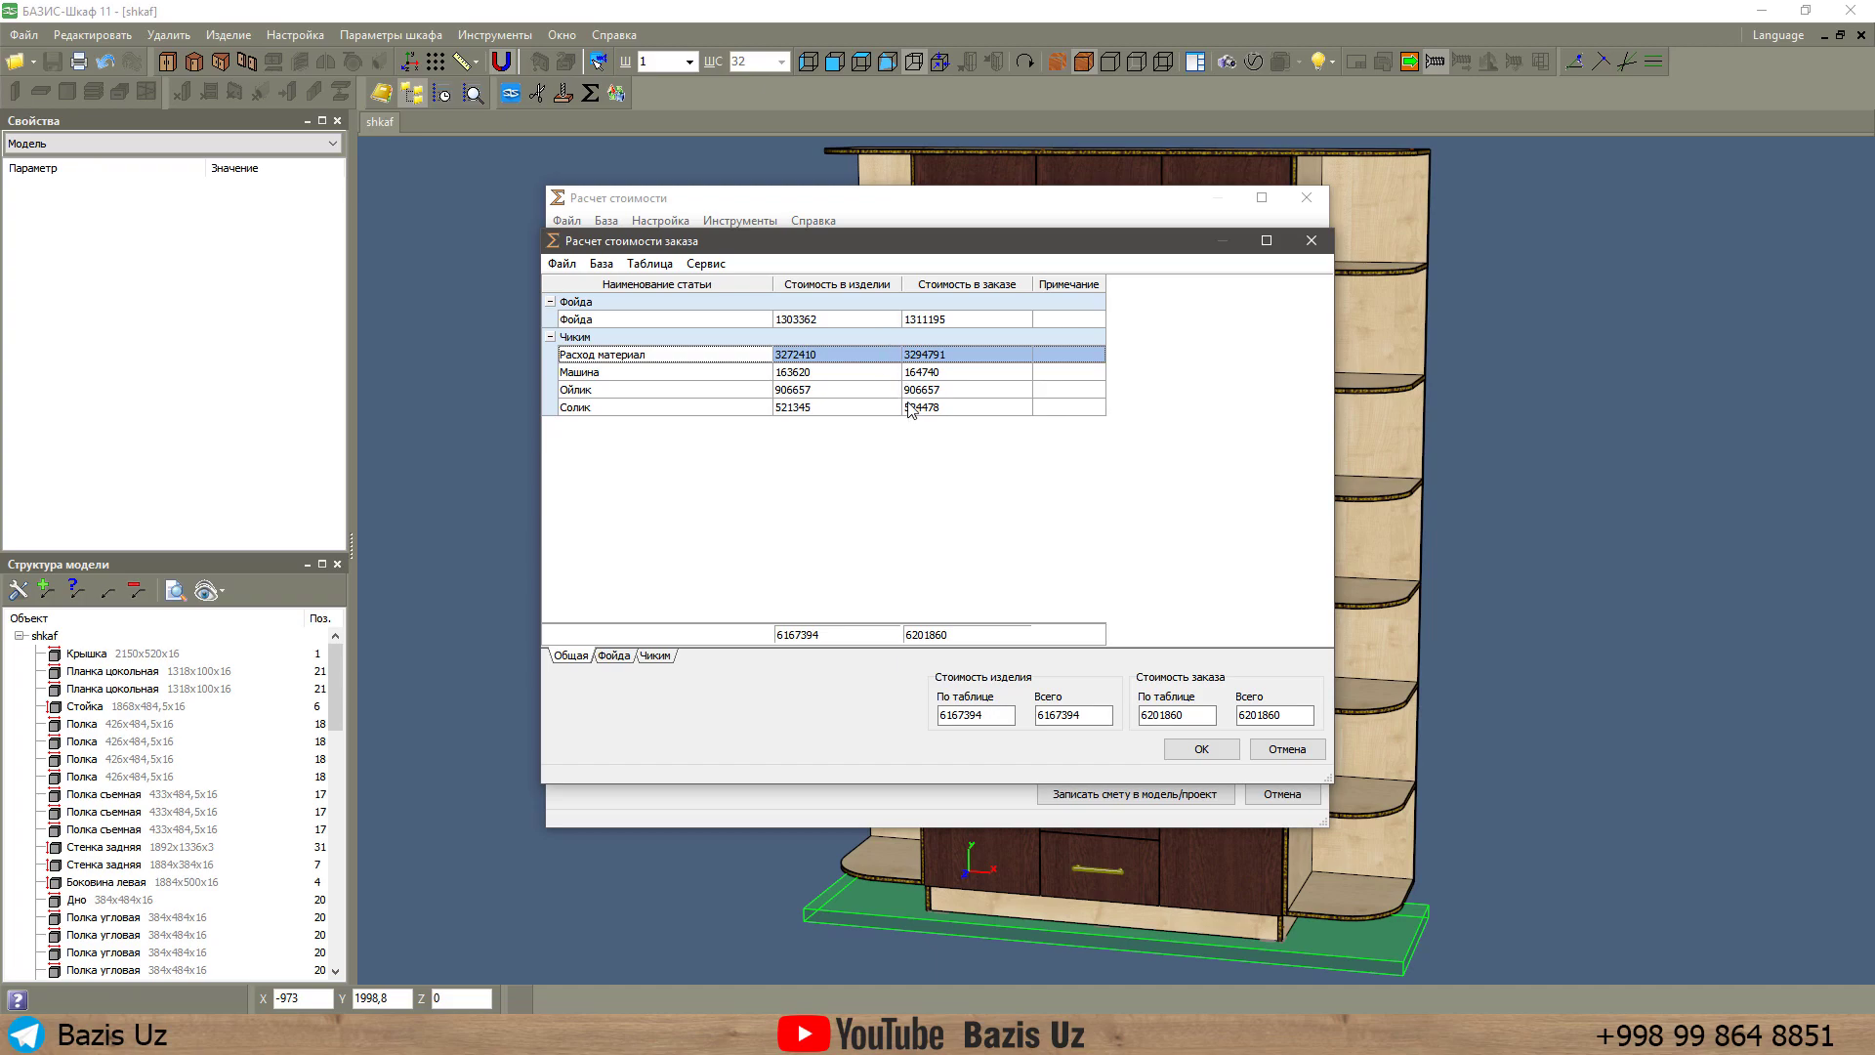
{"action": "left_click", "coordinate": [1201, 749]}
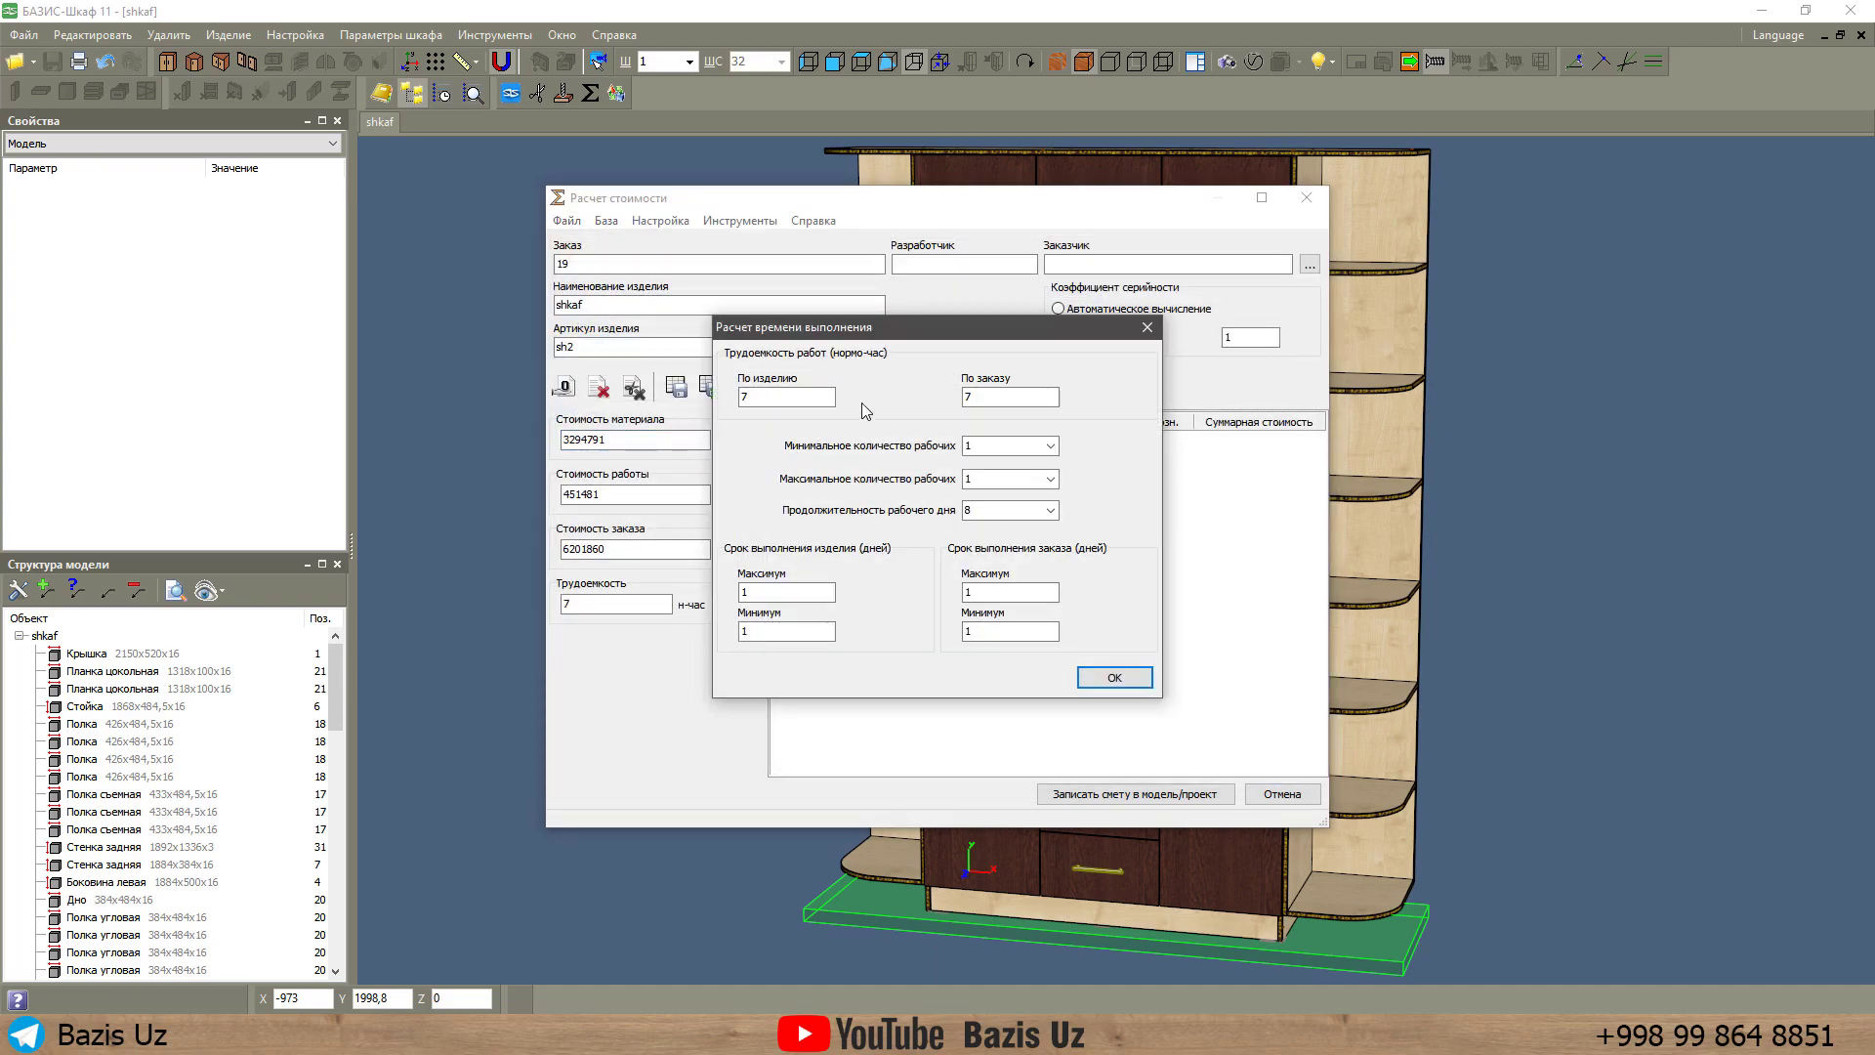
Try to set the maximum number of workers to 6 in the execution time calculation.
{"action": "left_click", "coordinate": [1051, 480]}
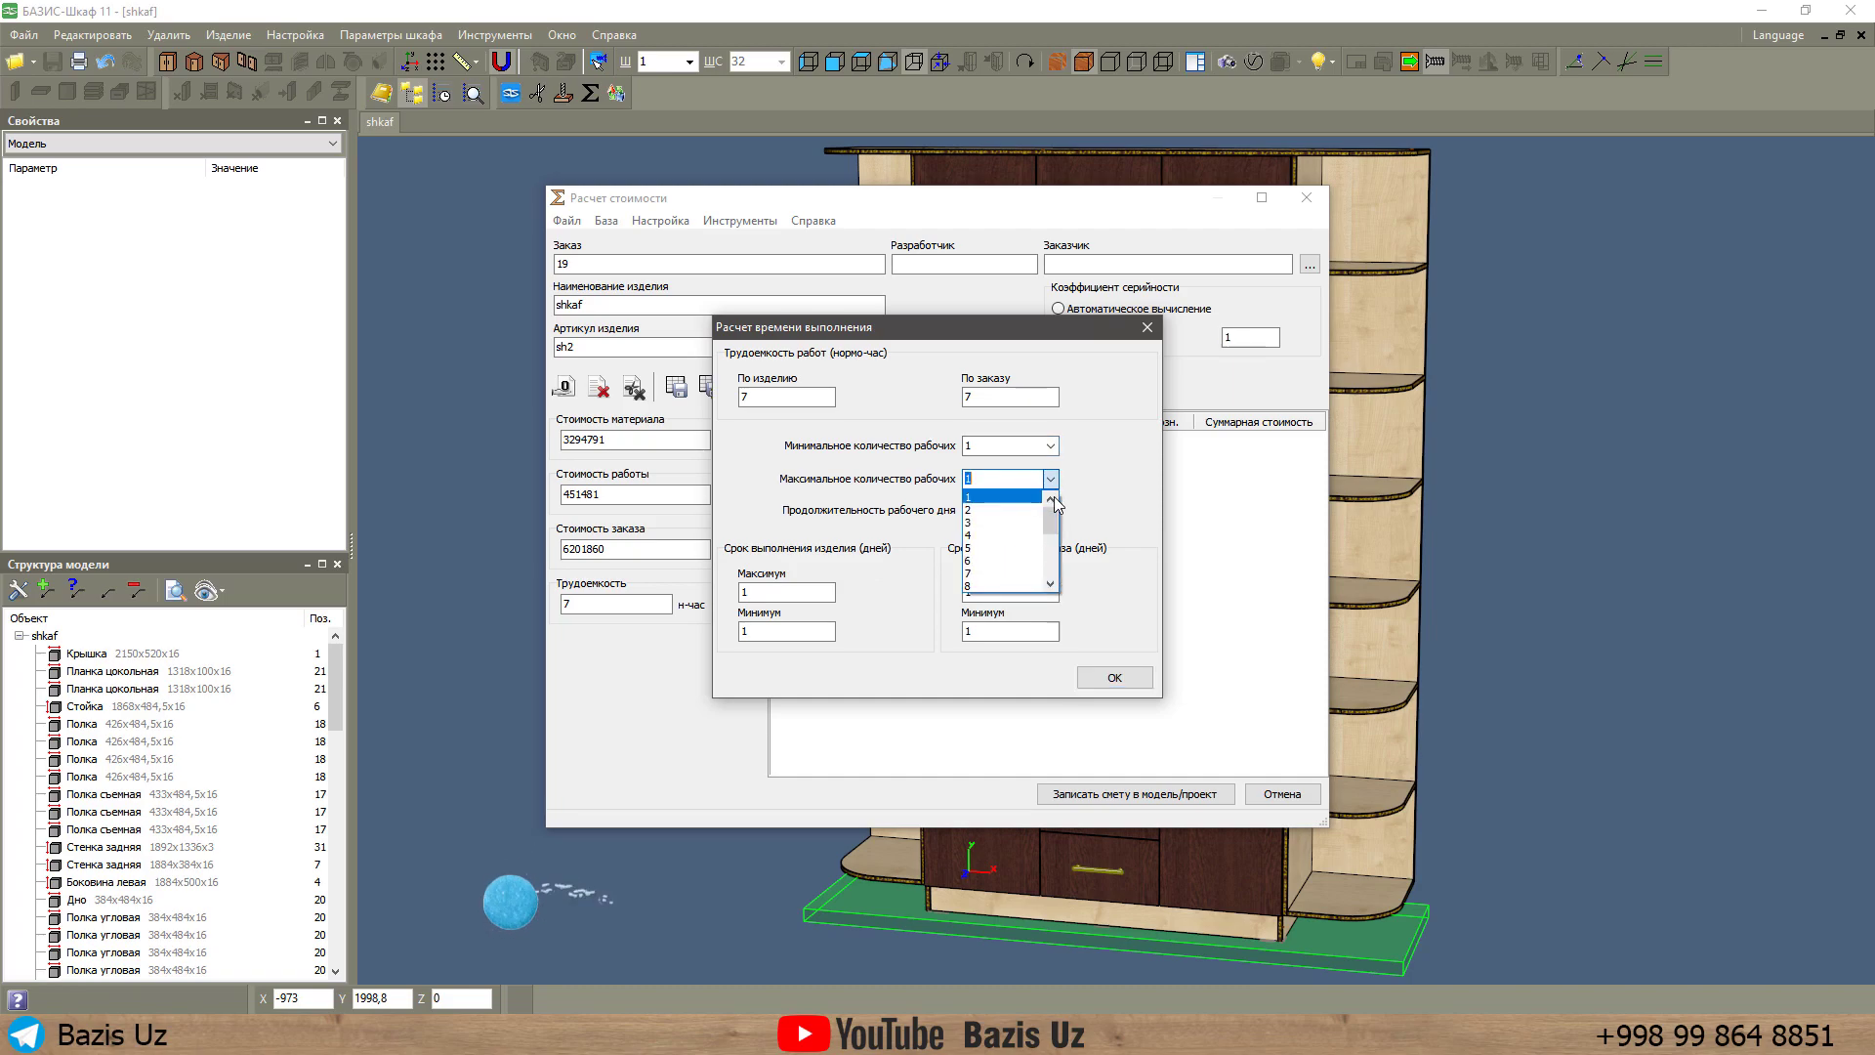
{"action": "left_click", "coordinate": [1001, 560]}
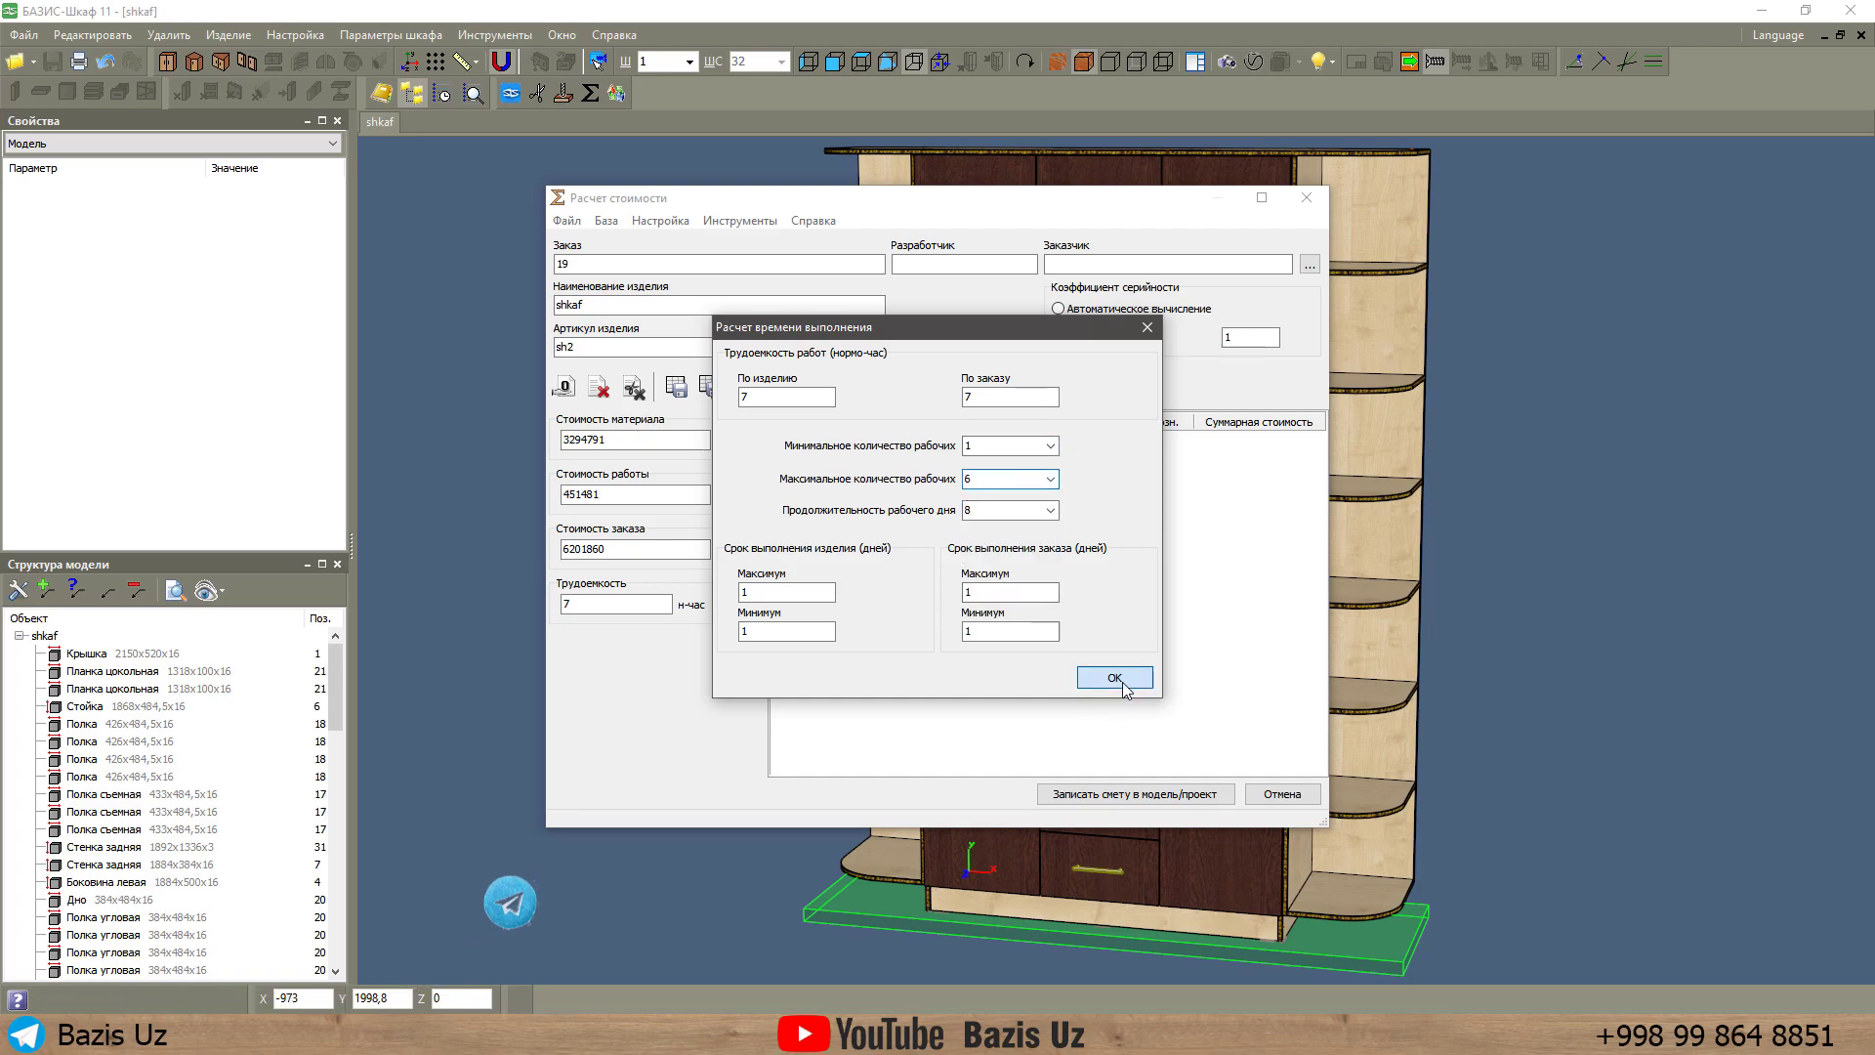
{"action": "left_click", "coordinate": [1114, 677]}
Reopen the execution time calculation, check the worker settings and the order's maximum and minimum completion days, and close it.
{"action": "left_click", "coordinate": [726, 605]}
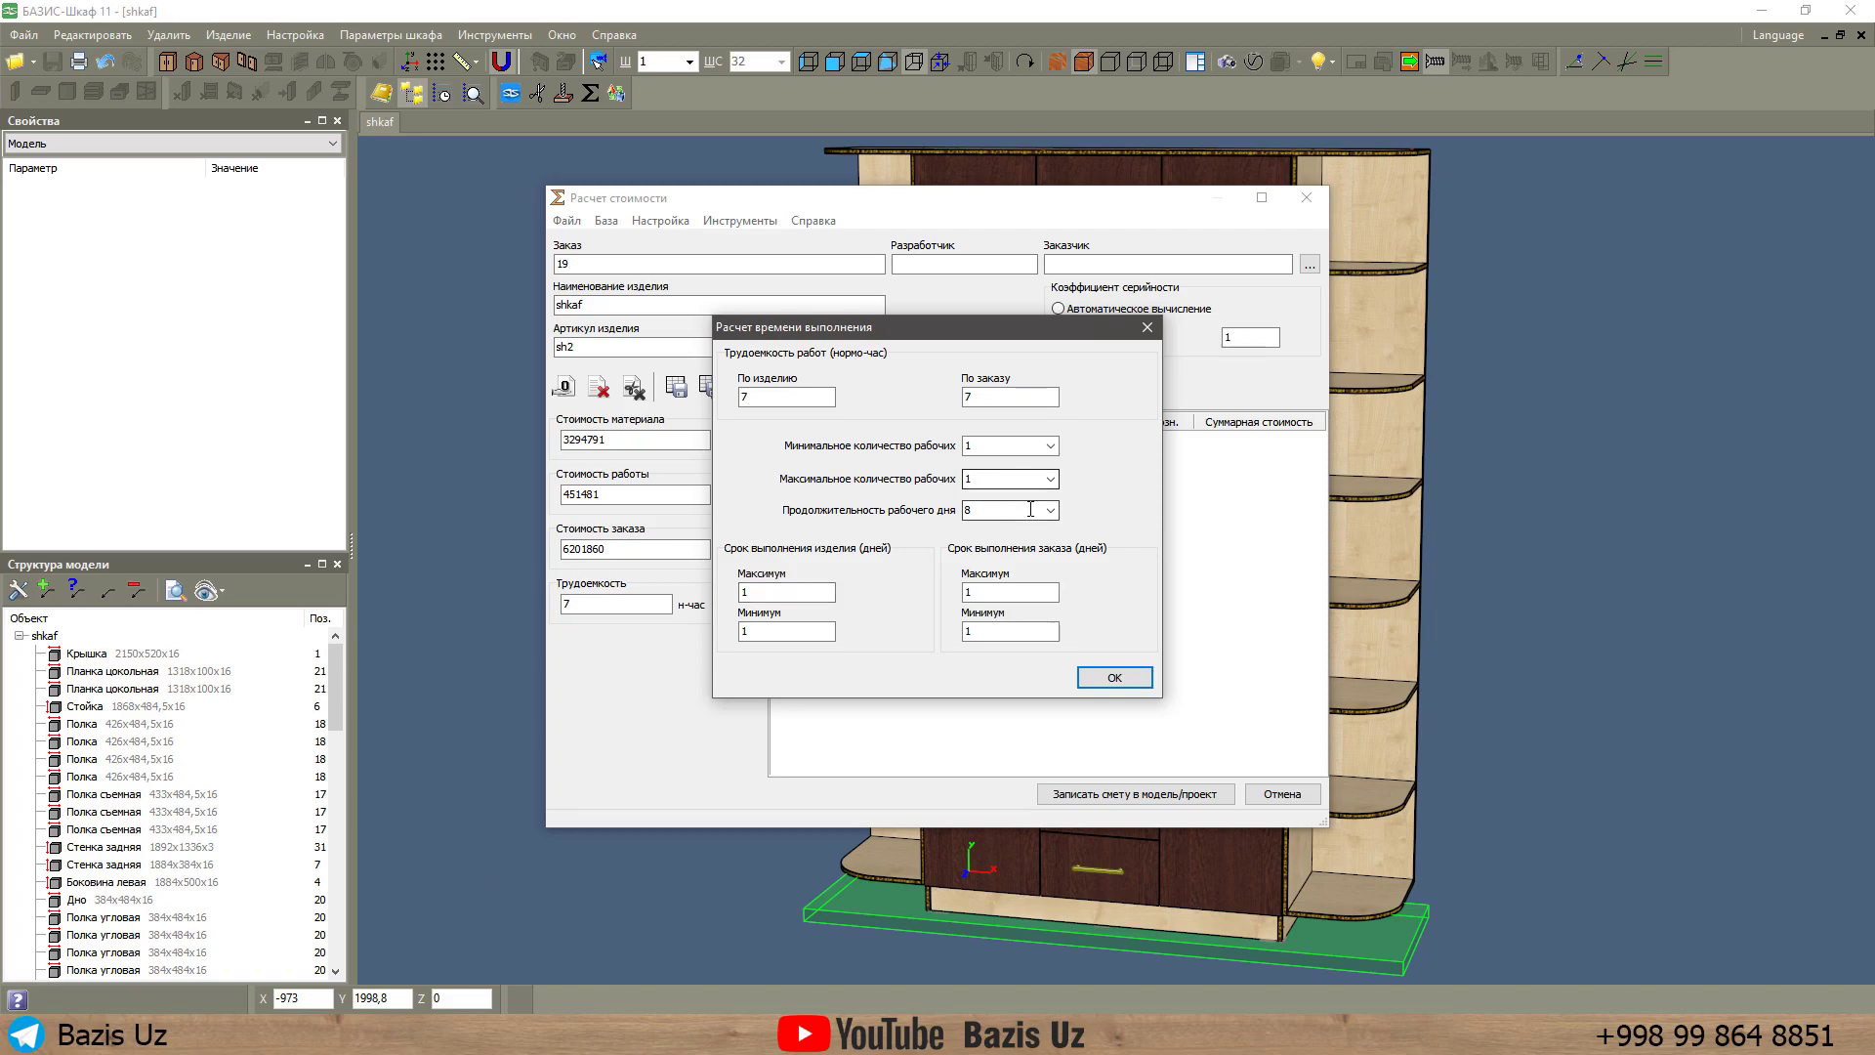
{"action": "left_click", "coordinate": [1023, 589]}
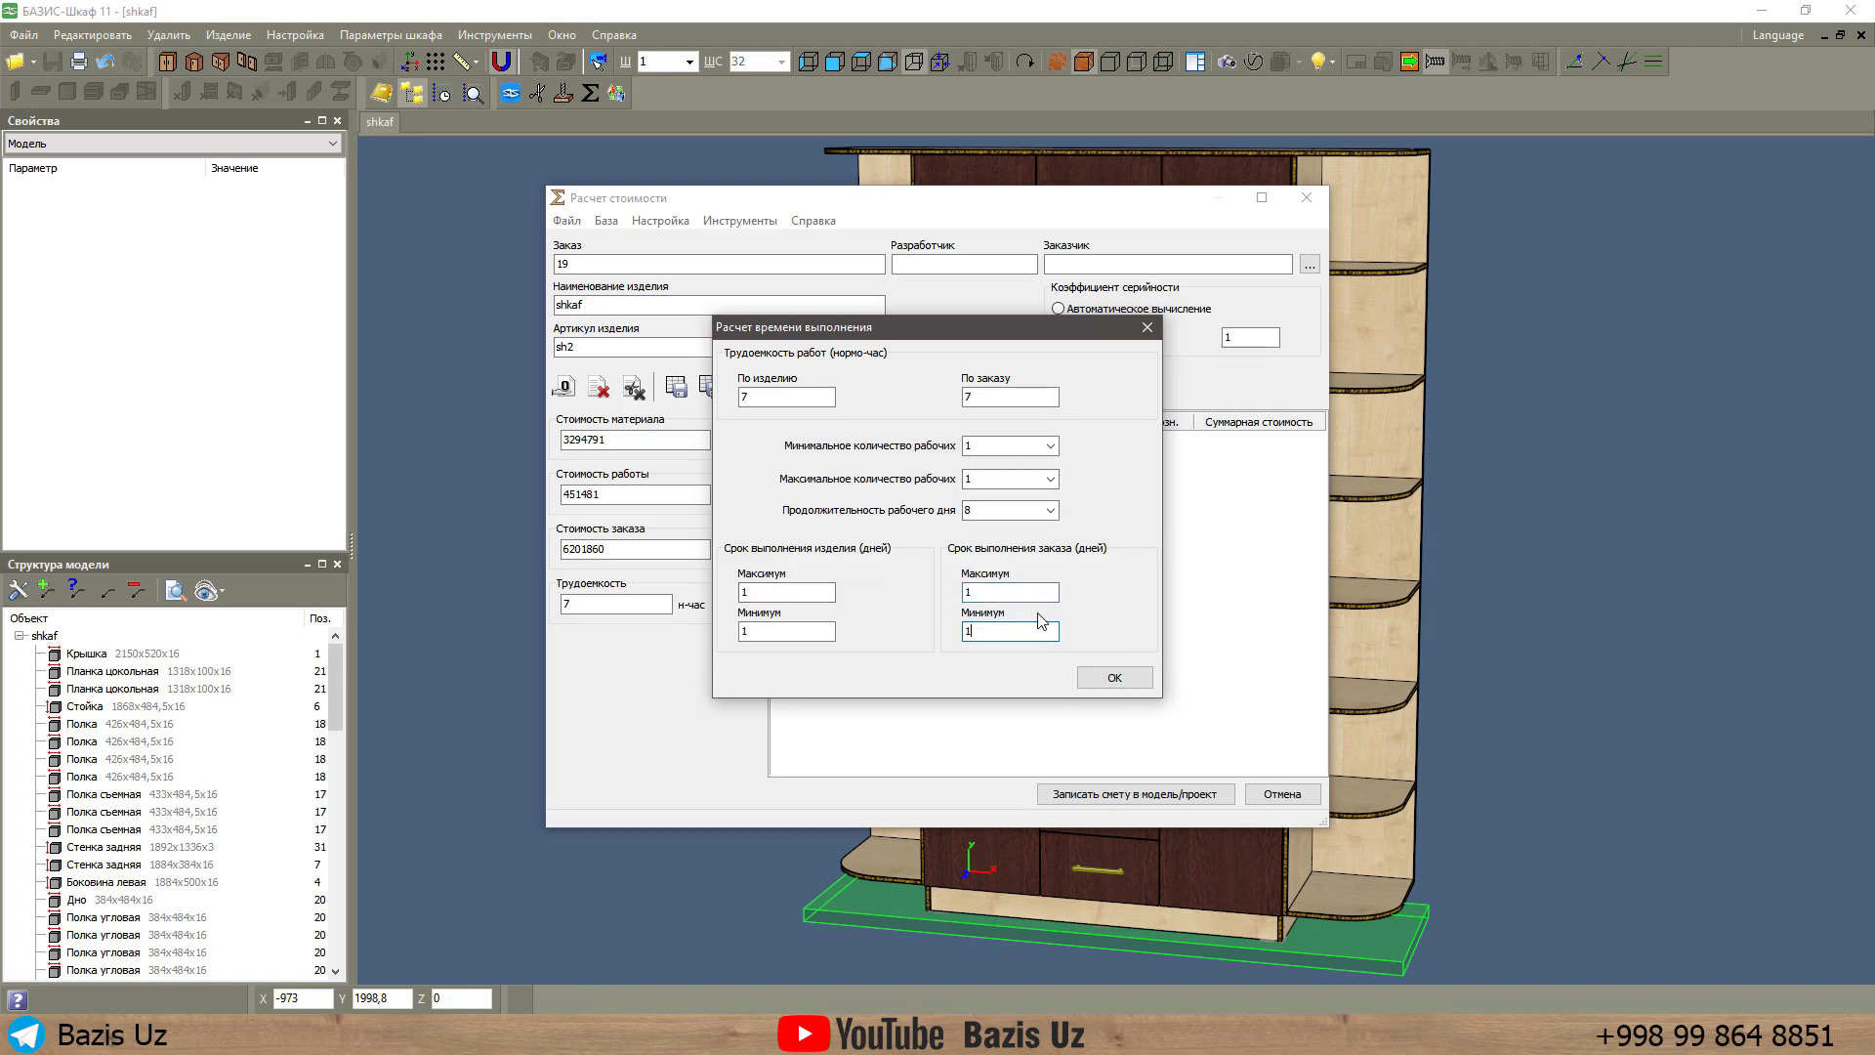
{"action": "left_click", "coordinate": [1111, 680]}
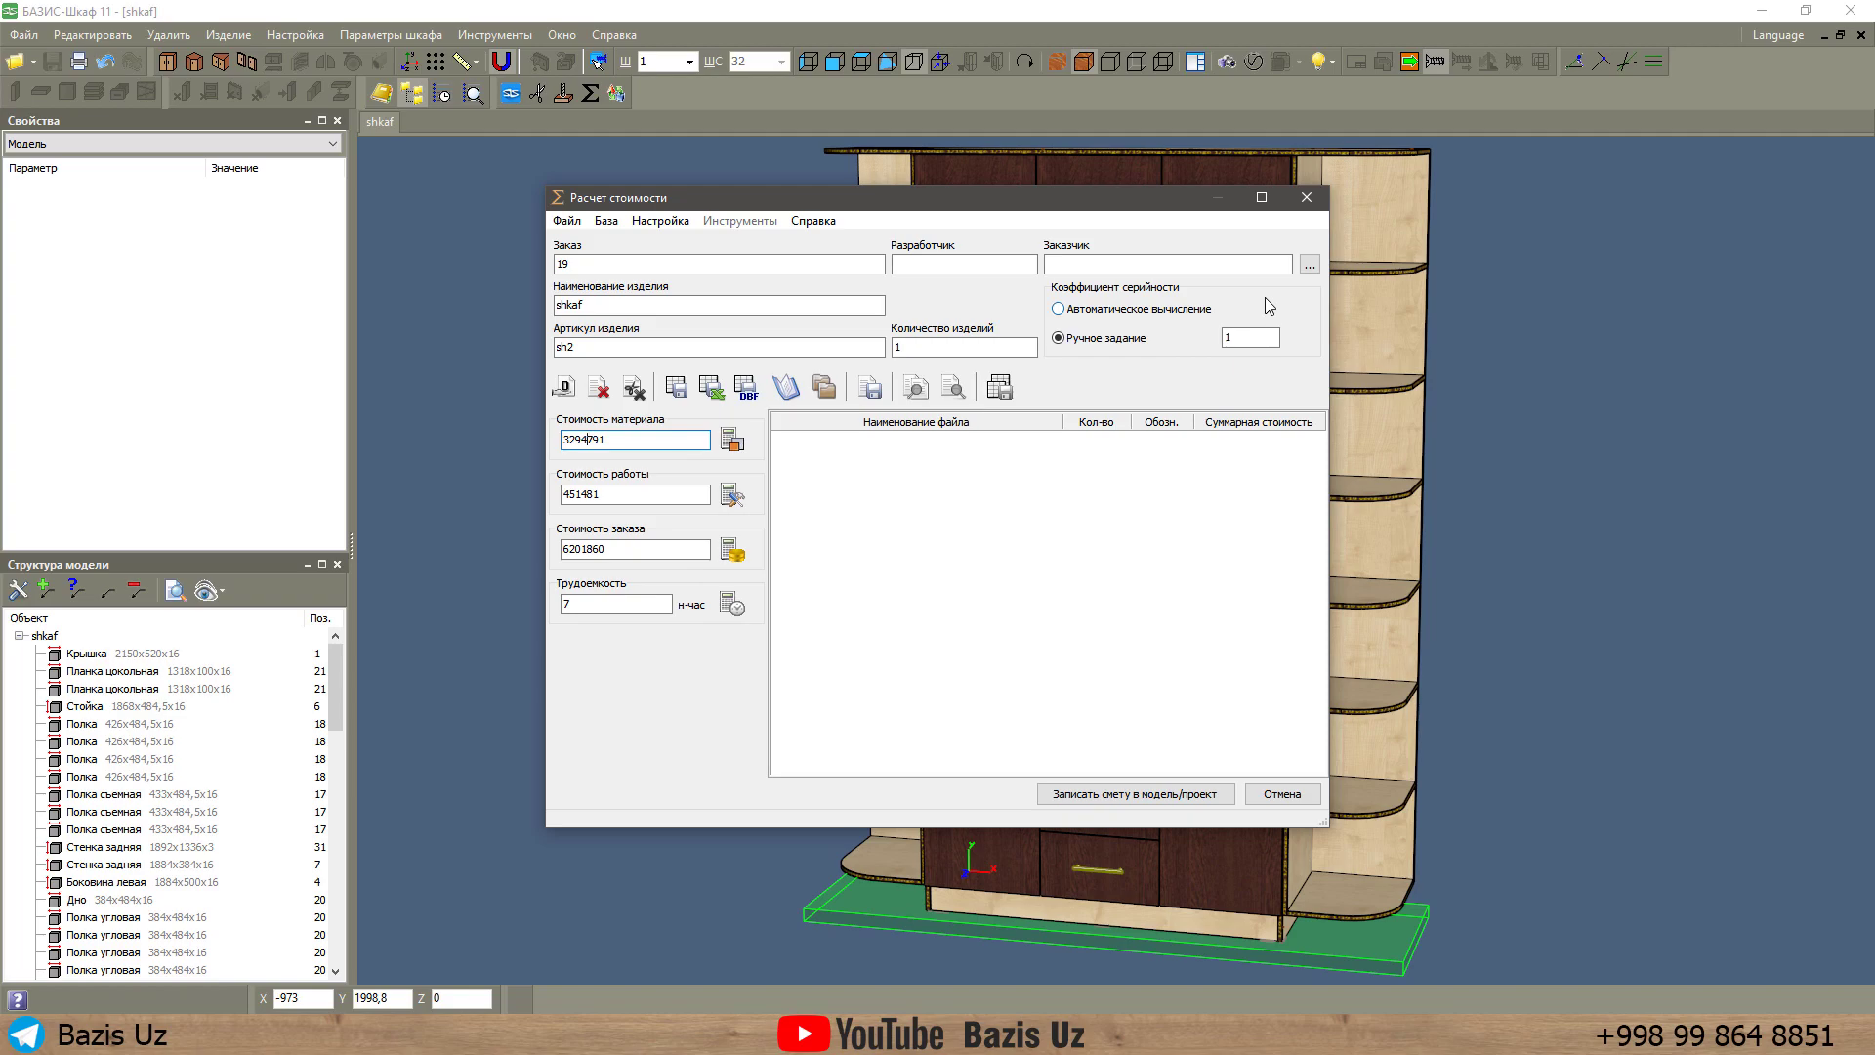